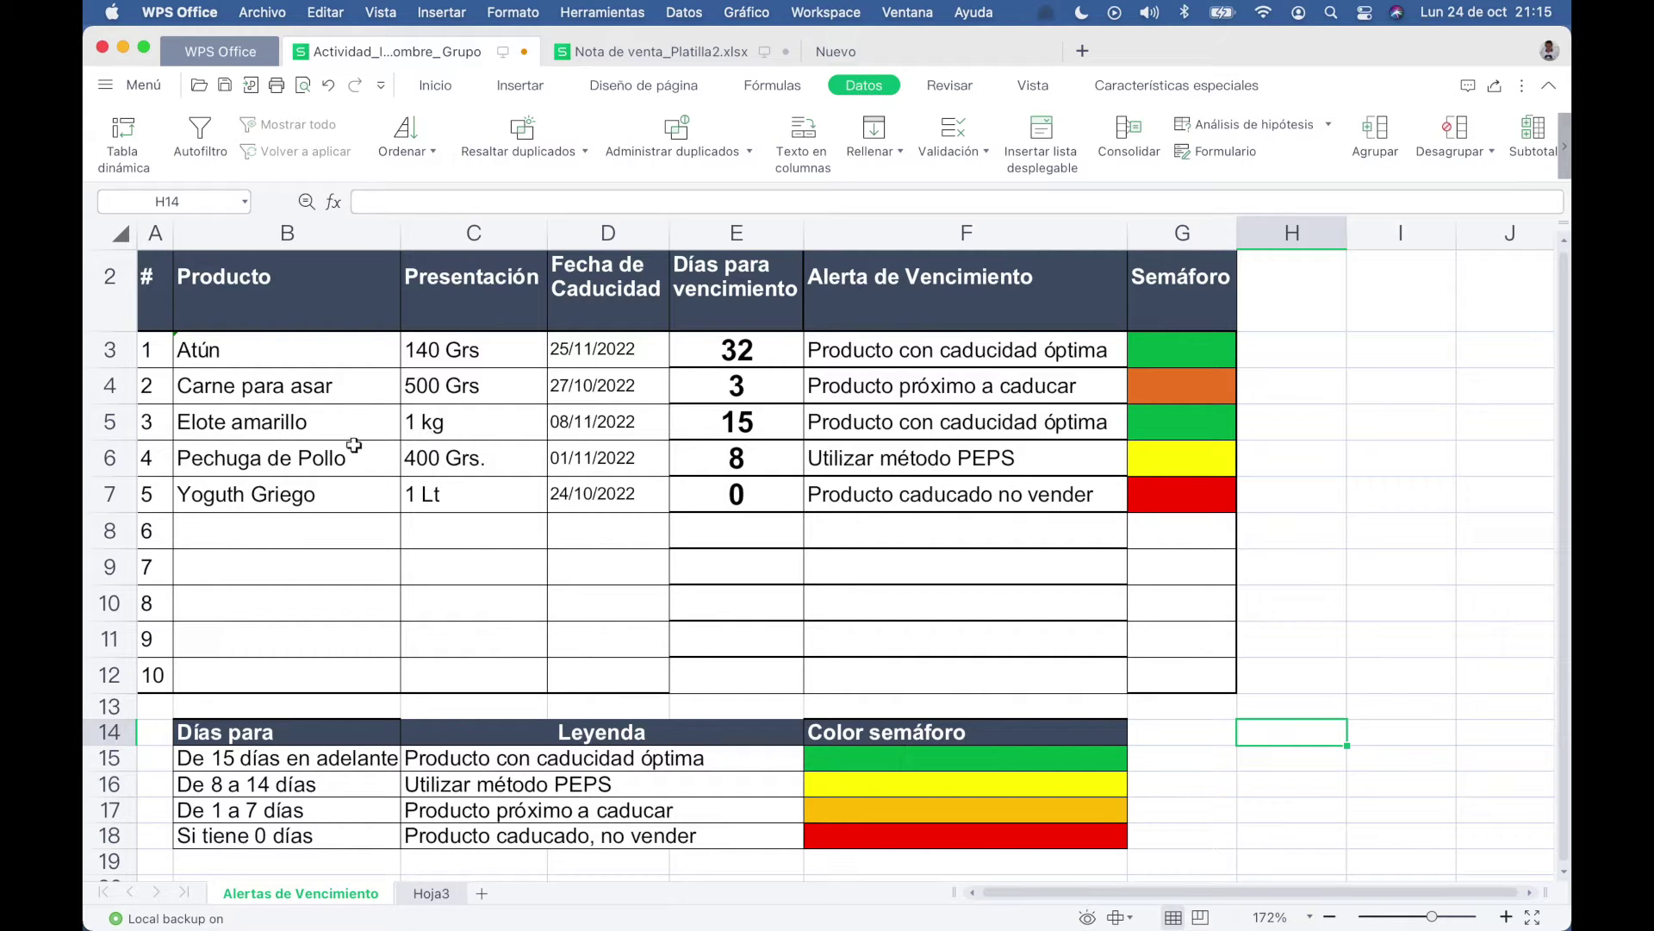
Select the product names Atún to Yoguth Griego, then the empty product and expiry-date cells in rows 8–12.
{"action": "left_click_drag", "start_coordinate": [283, 350], "coordinate": [303, 484]}
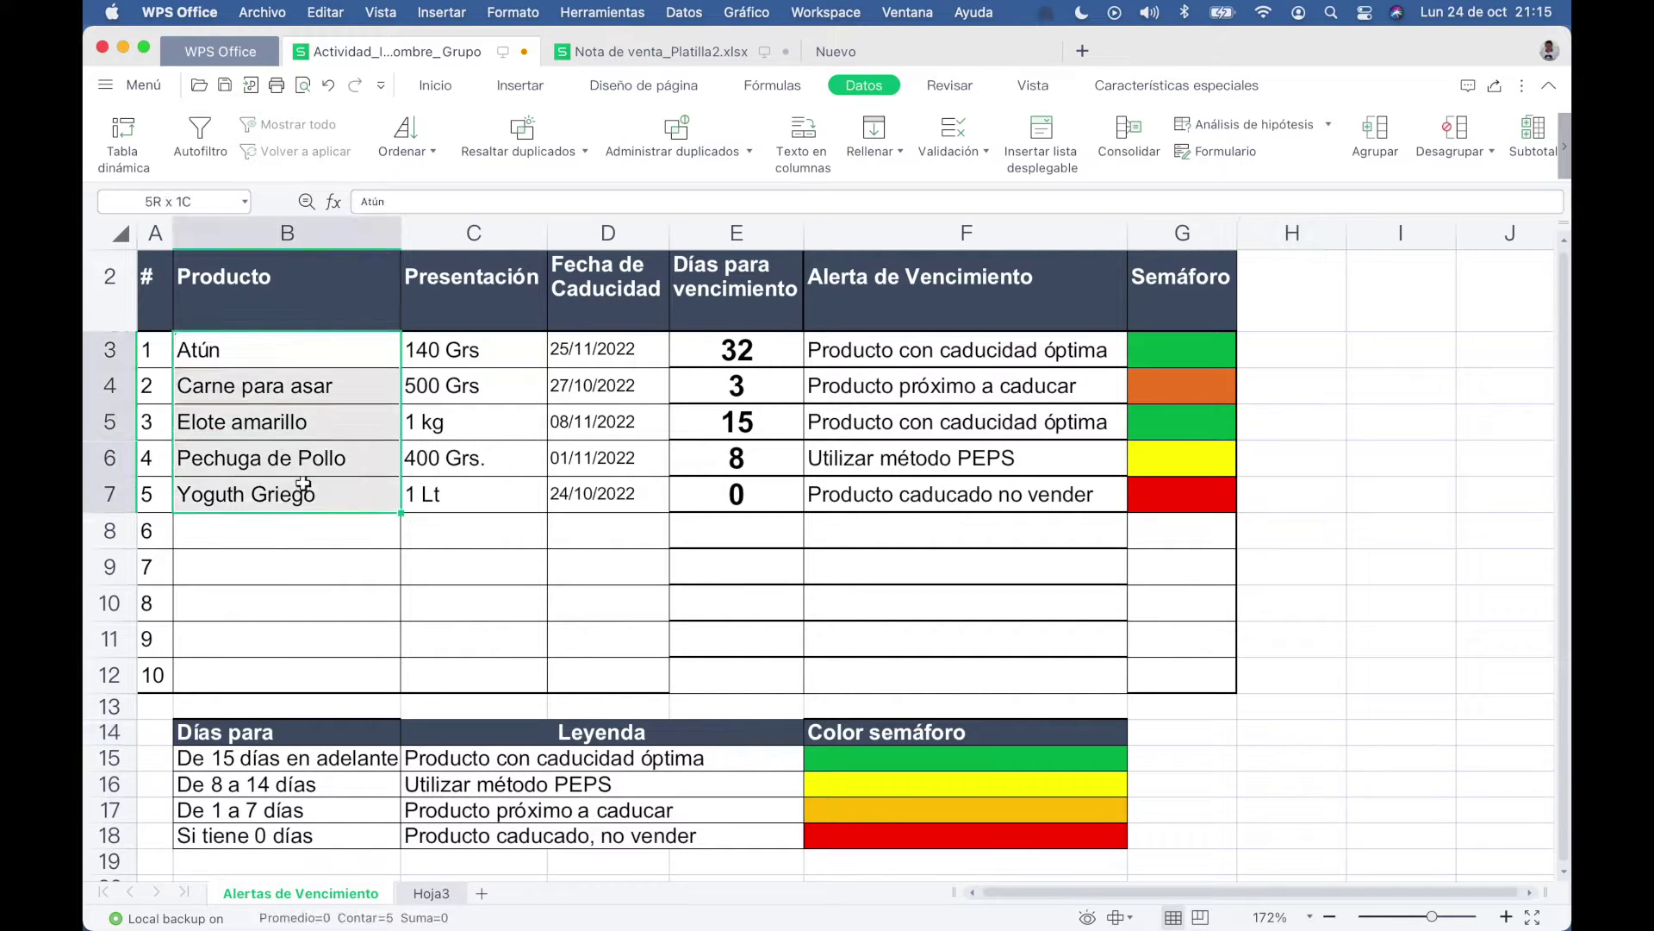
{"action": "left_click", "coordinate": [238, 546]}
{"action": "left_click_drag", "start_coordinate": [238, 546], "coordinate": [250, 672]}
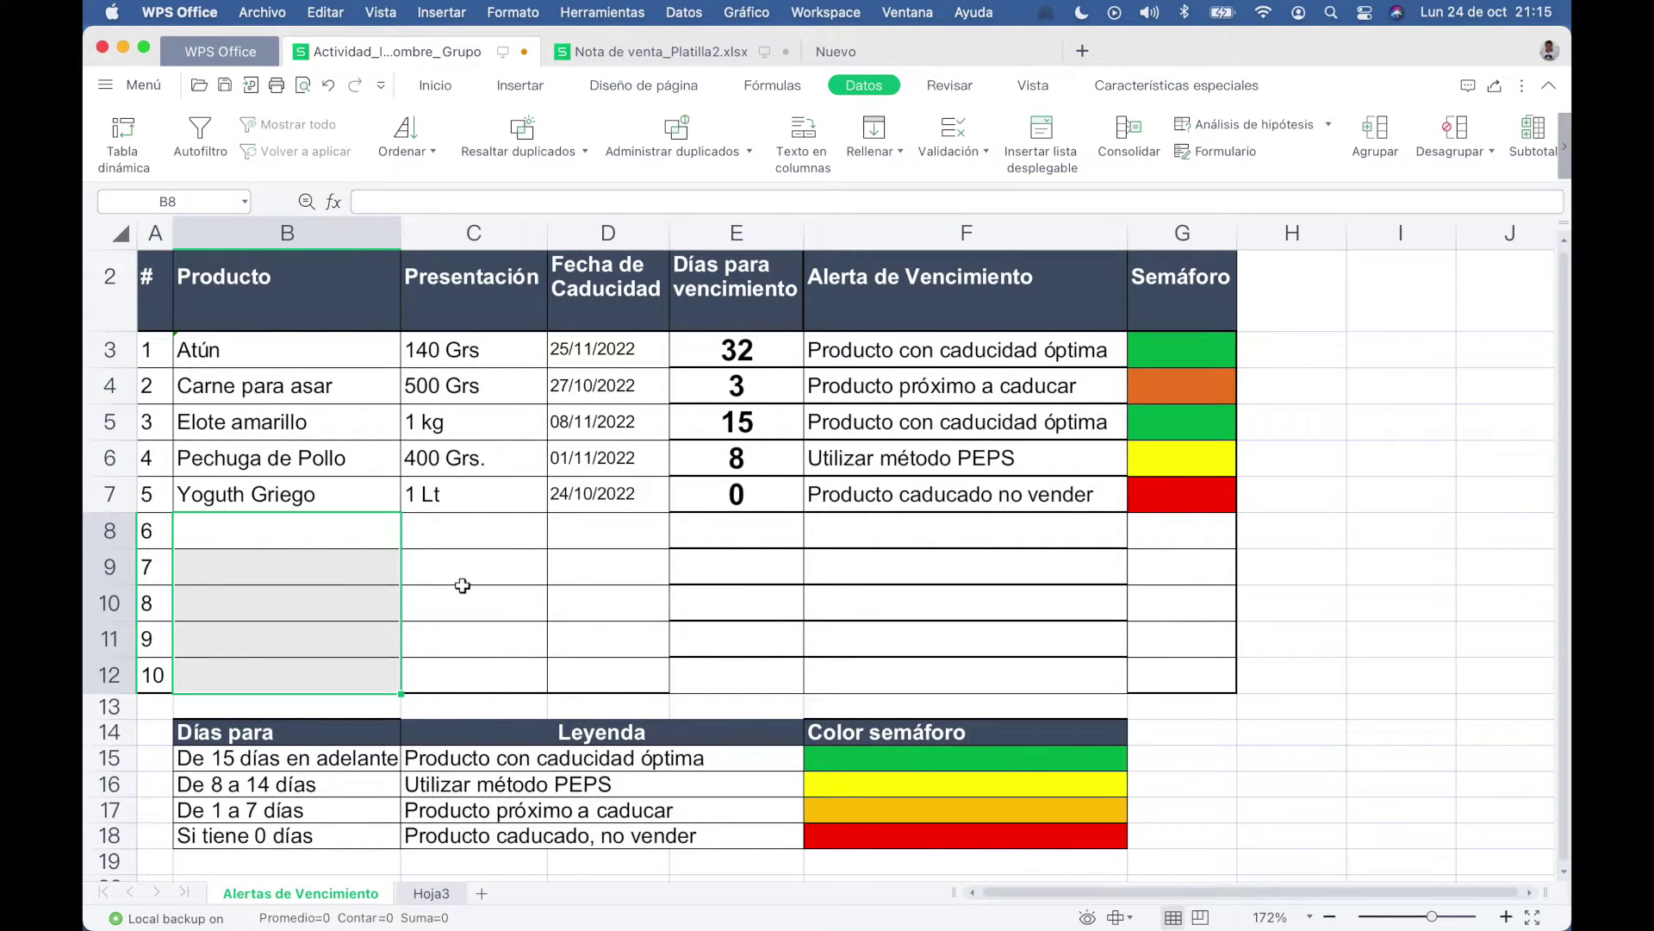
{"action": "left_click_drag", "start_coordinate": [599, 526], "coordinate": [624, 663]}
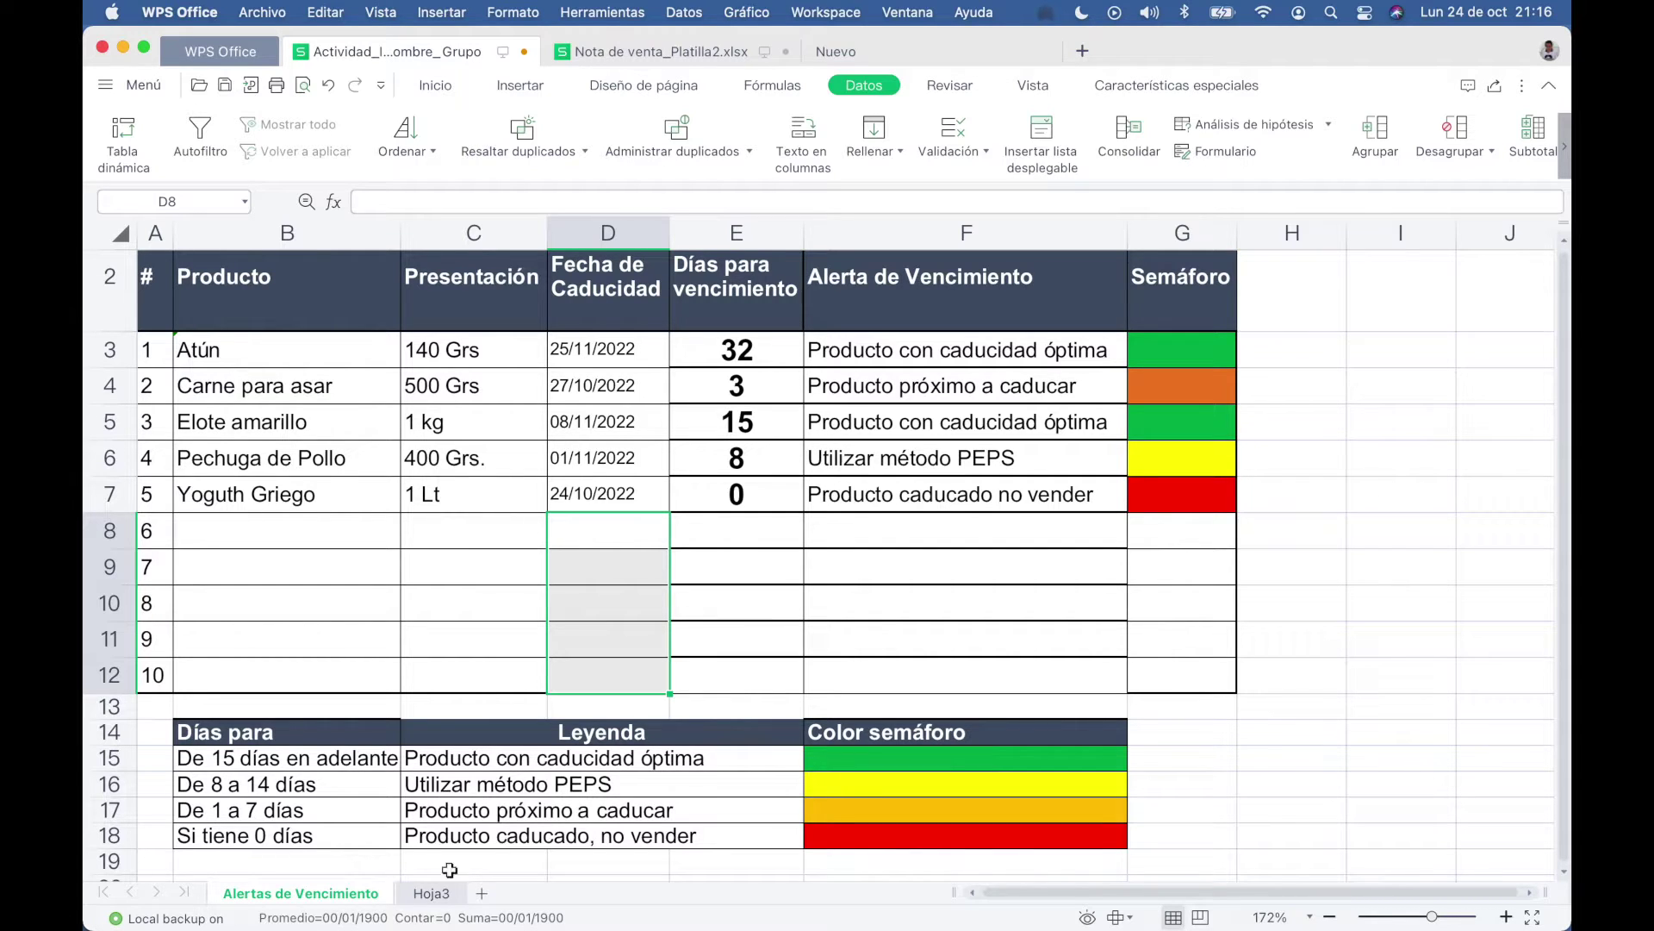
Review the chart on Hoja3, return to Alertas de Vencimiento, then go back to Hoja3.
{"action": "left_click", "coordinate": [431, 894]}
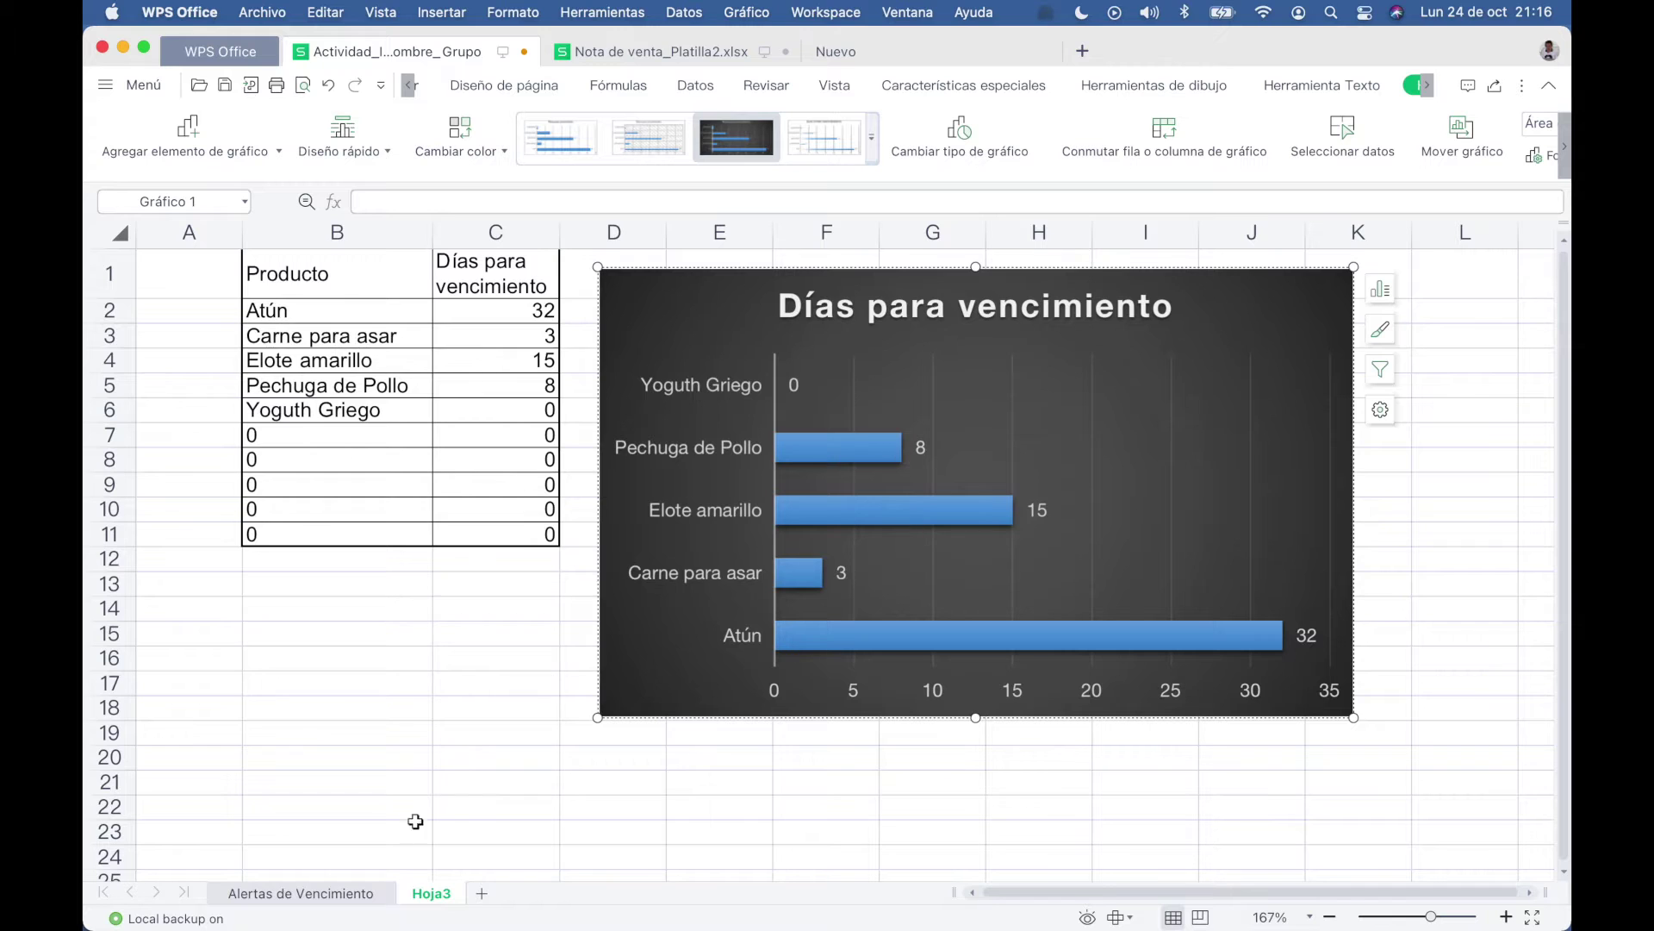
{"action": "left_click", "coordinate": [358, 894]}
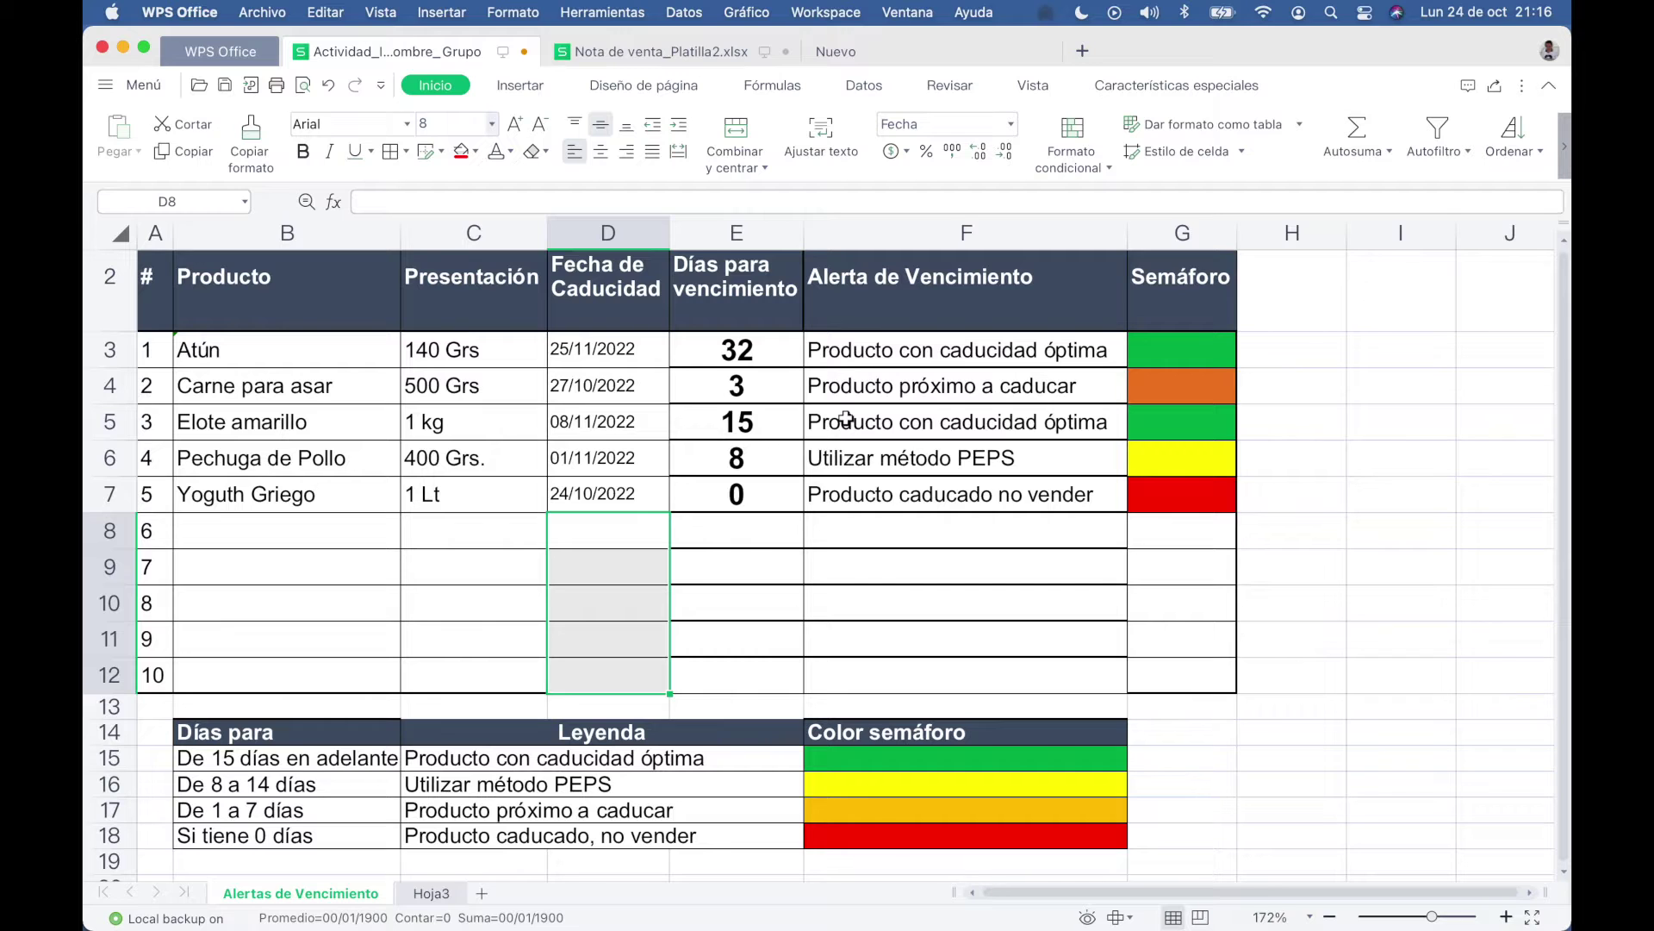
{"action": "left_click", "coordinate": [431, 894]}
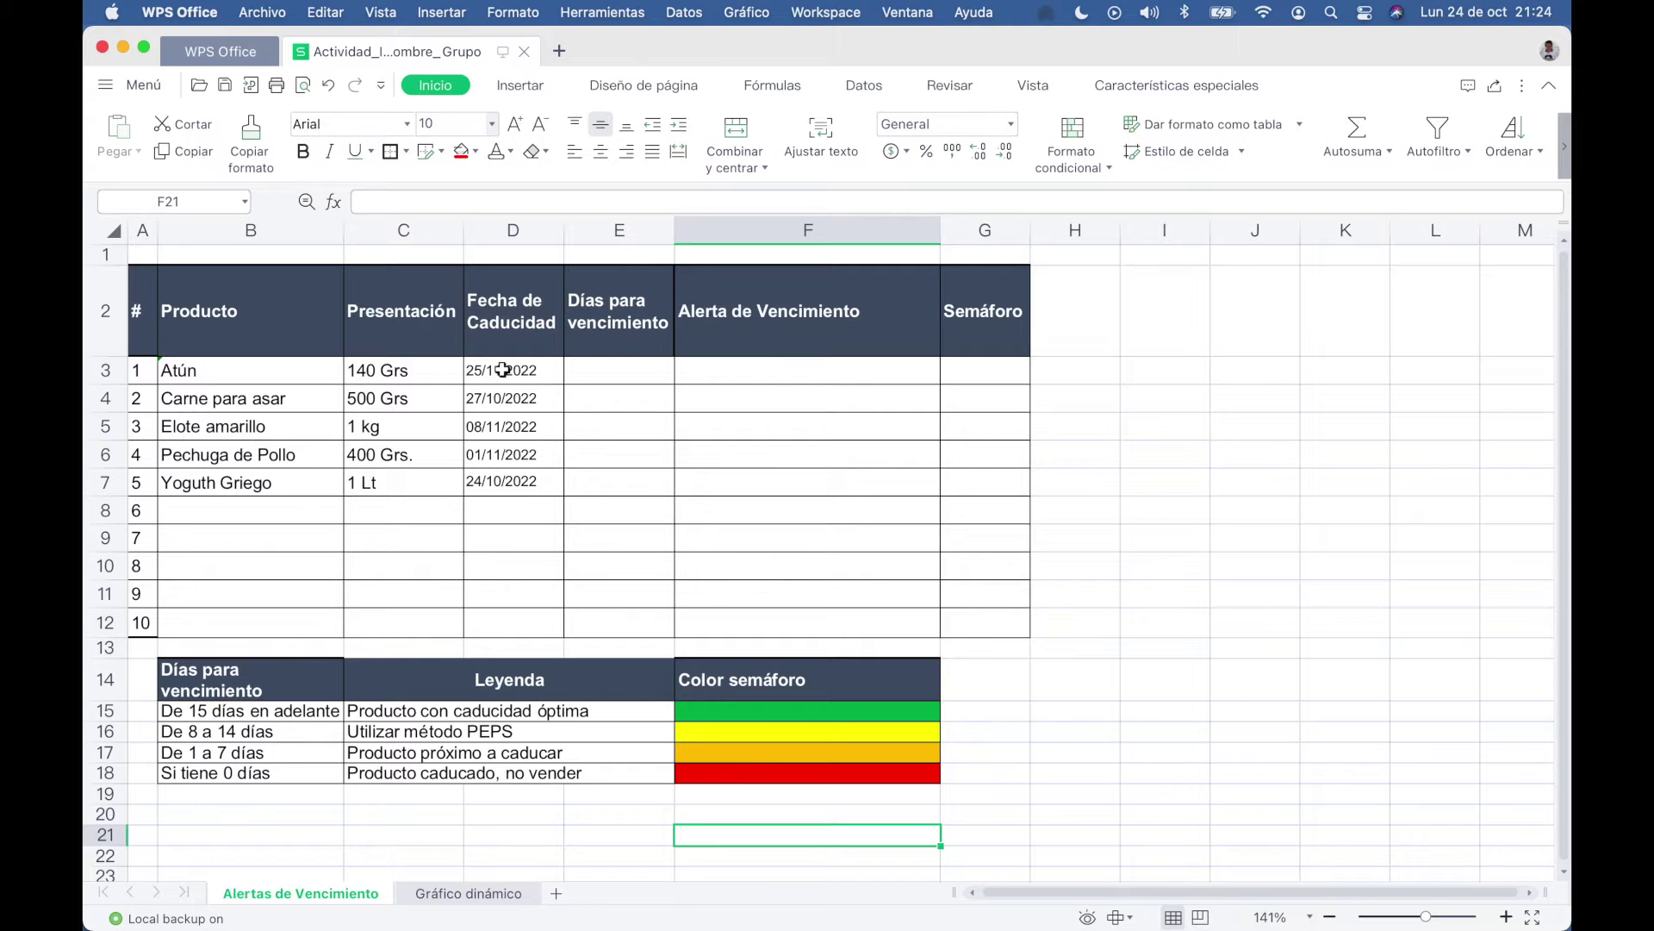
Format the expiry dates D3:D12 as Fecha in the 07/03/2001 (dd/mm/yyyy) style.
{"action": "left_click_drag", "start_coordinate": [502, 370], "coordinate": [526, 633]}
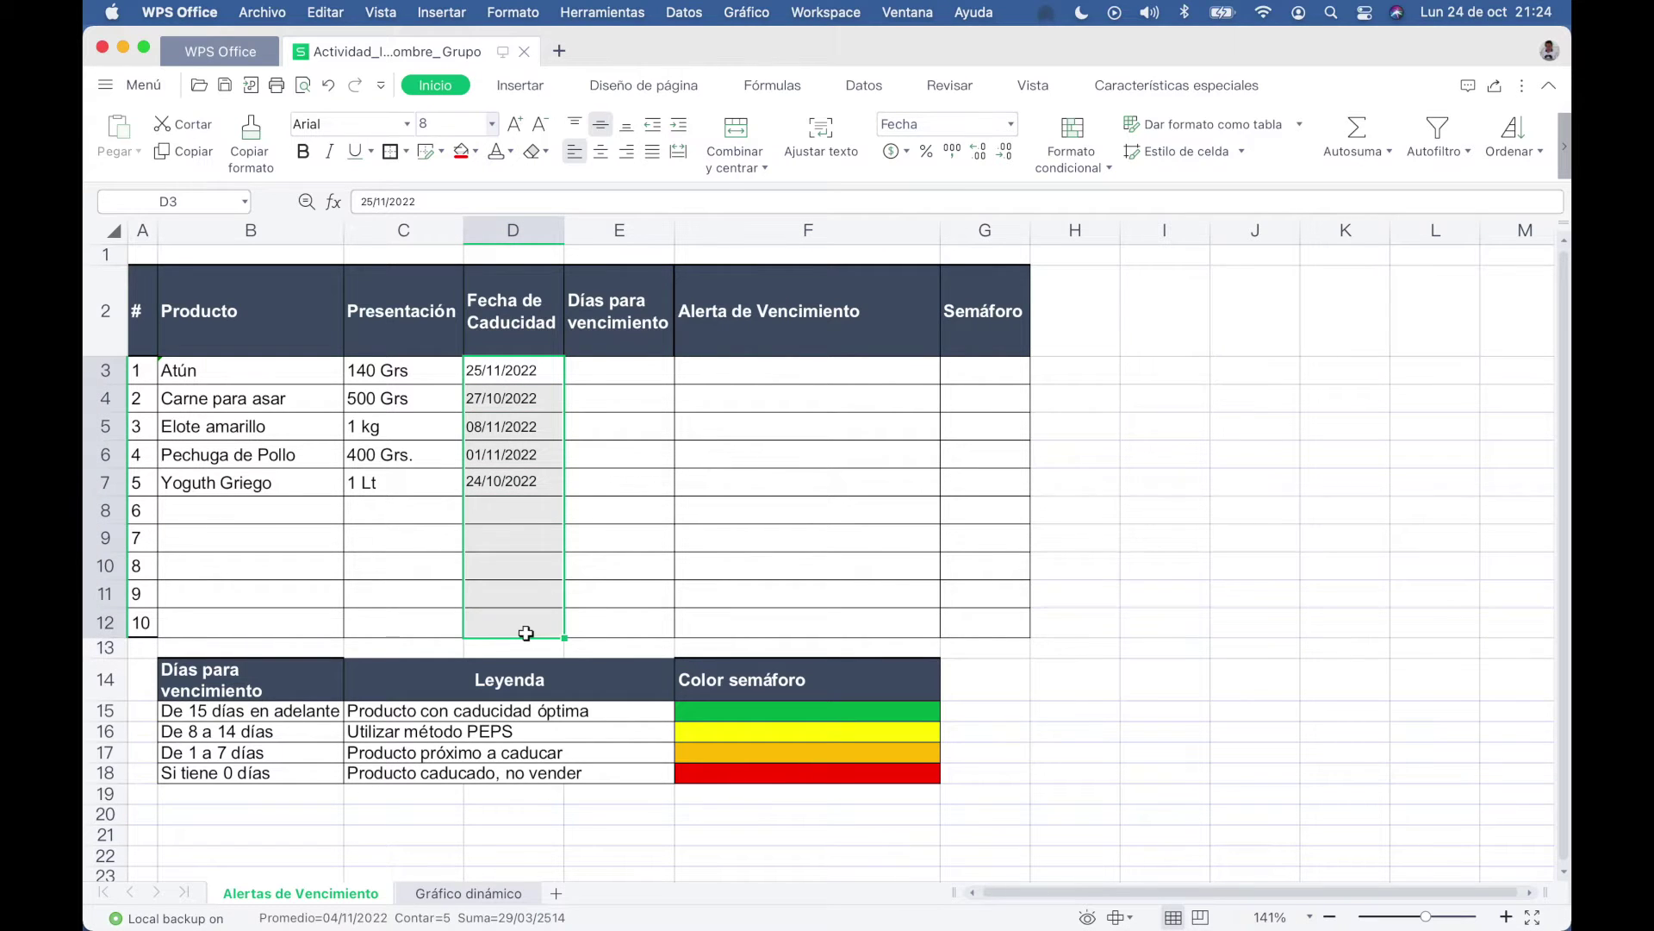
{"action": "key", "text": "super+1"}
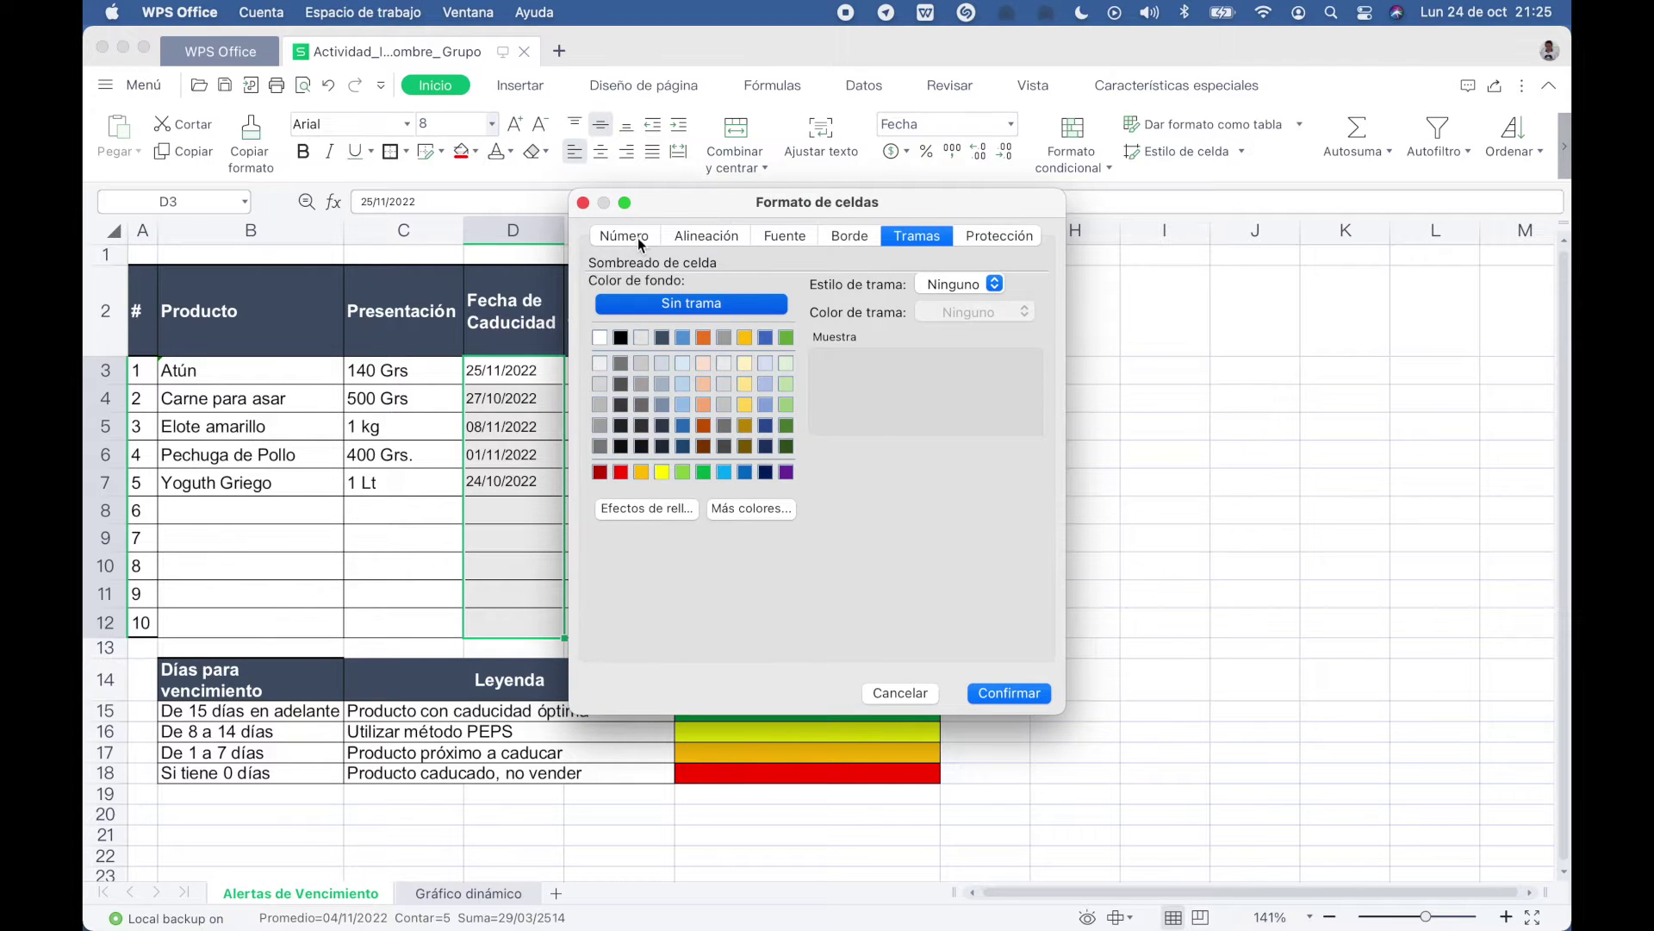
{"action": "left_click", "coordinate": [642, 241]}
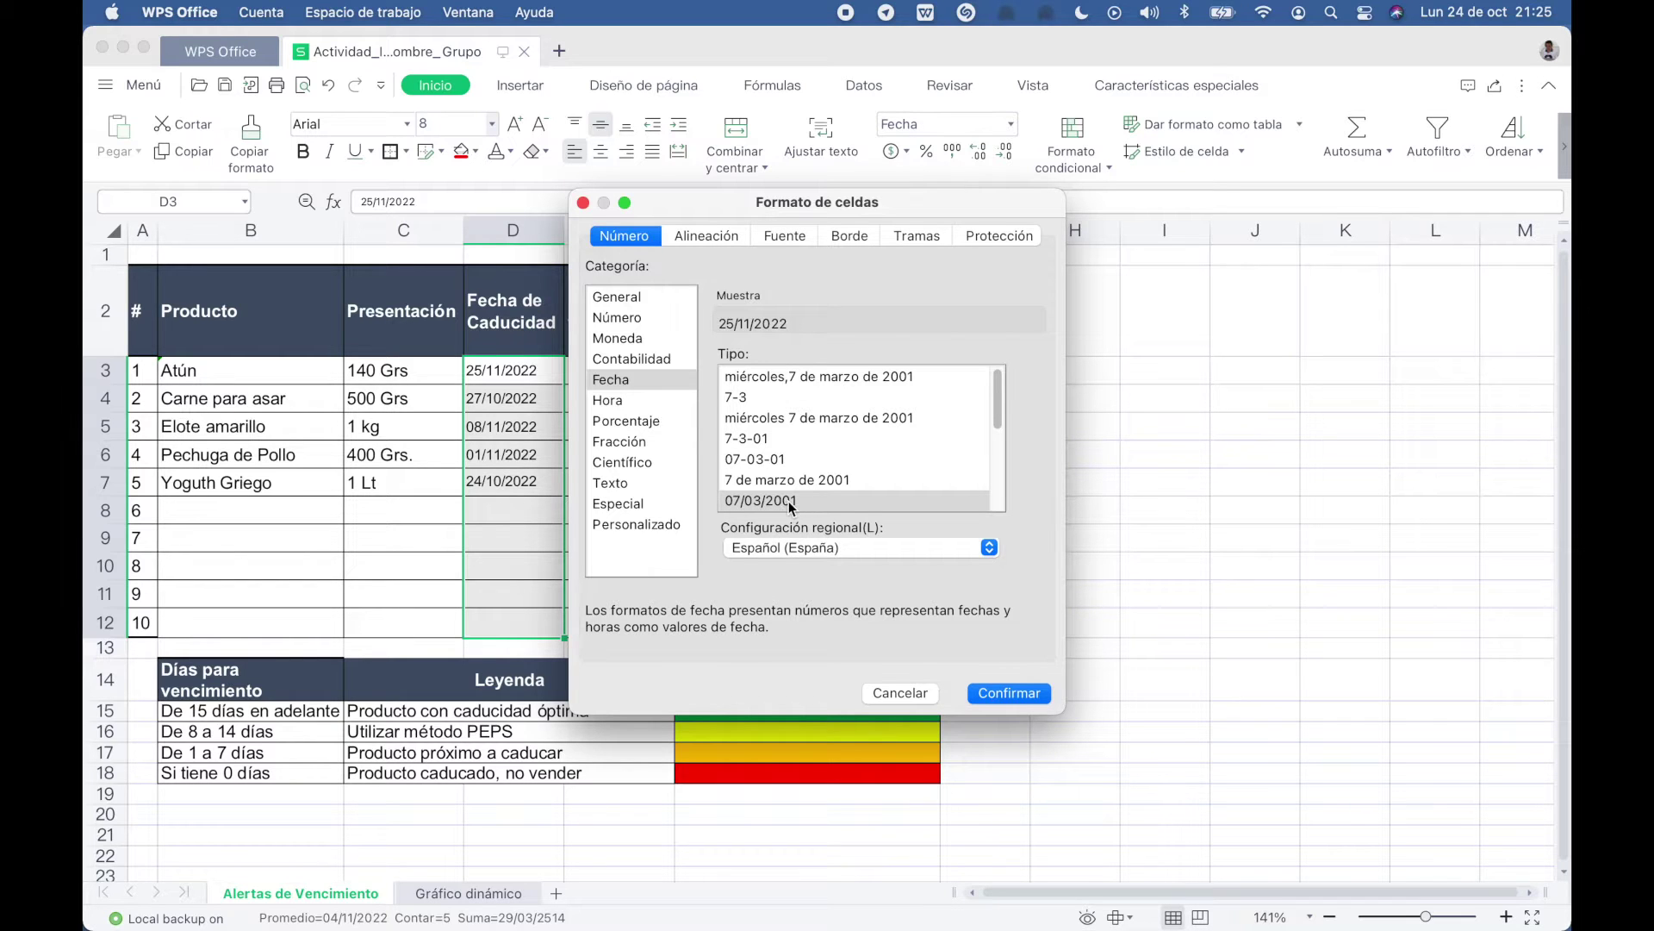
{"action": "left_click", "coordinate": [1003, 695]}
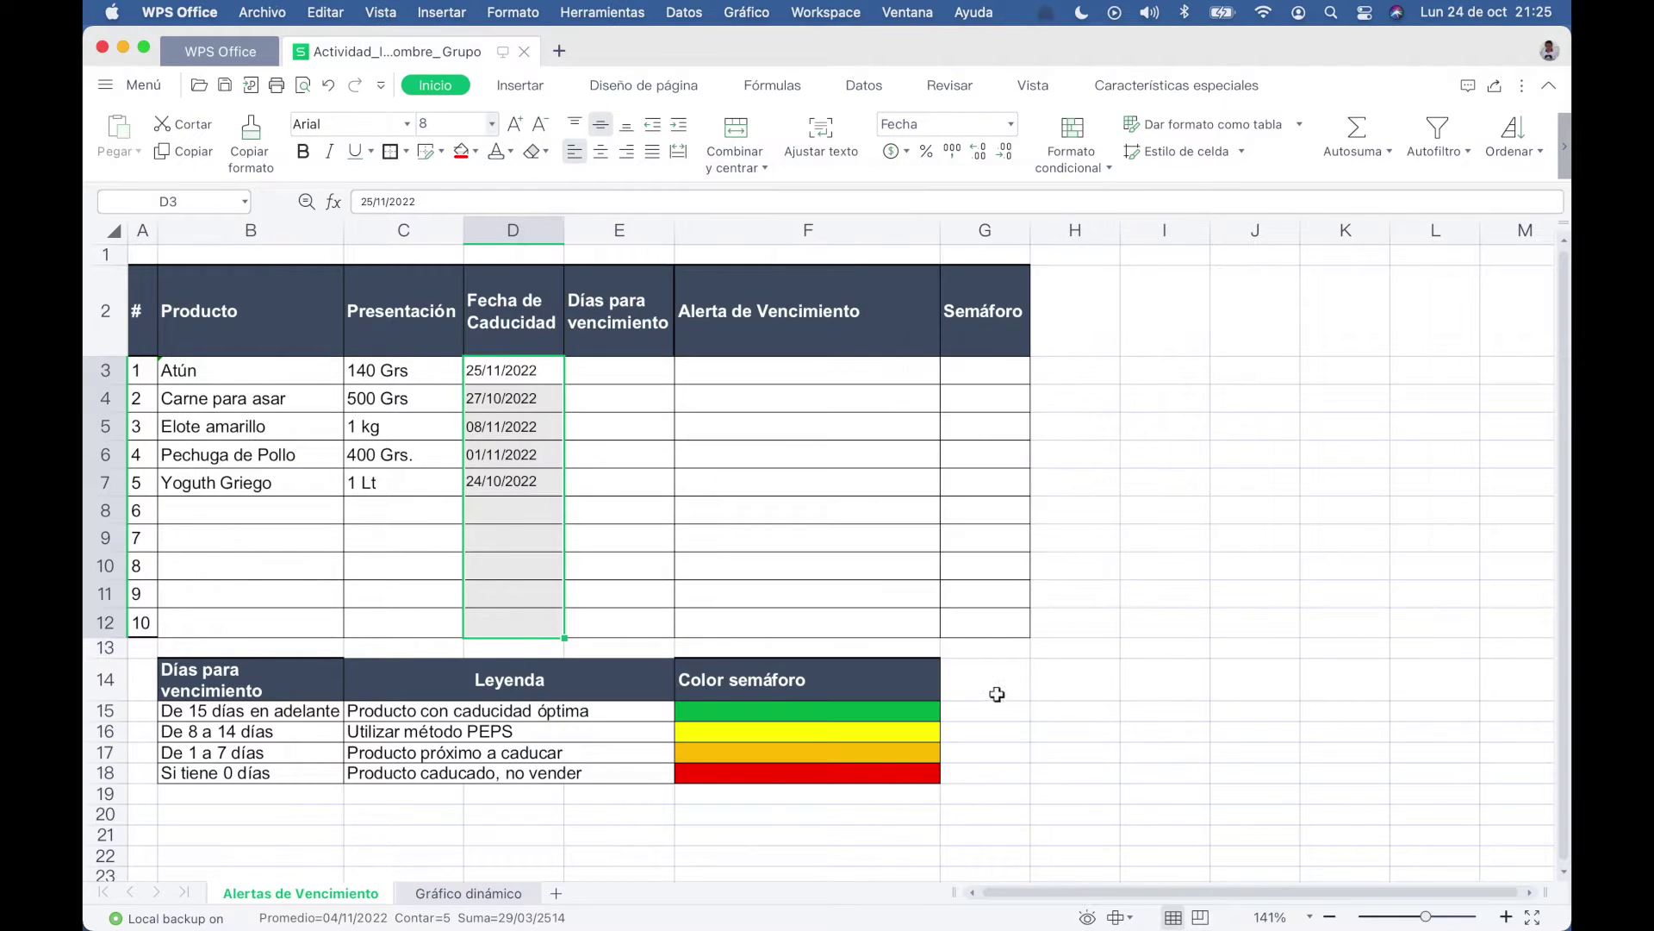
{"action": "left_click", "coordinate": [494, 561]}
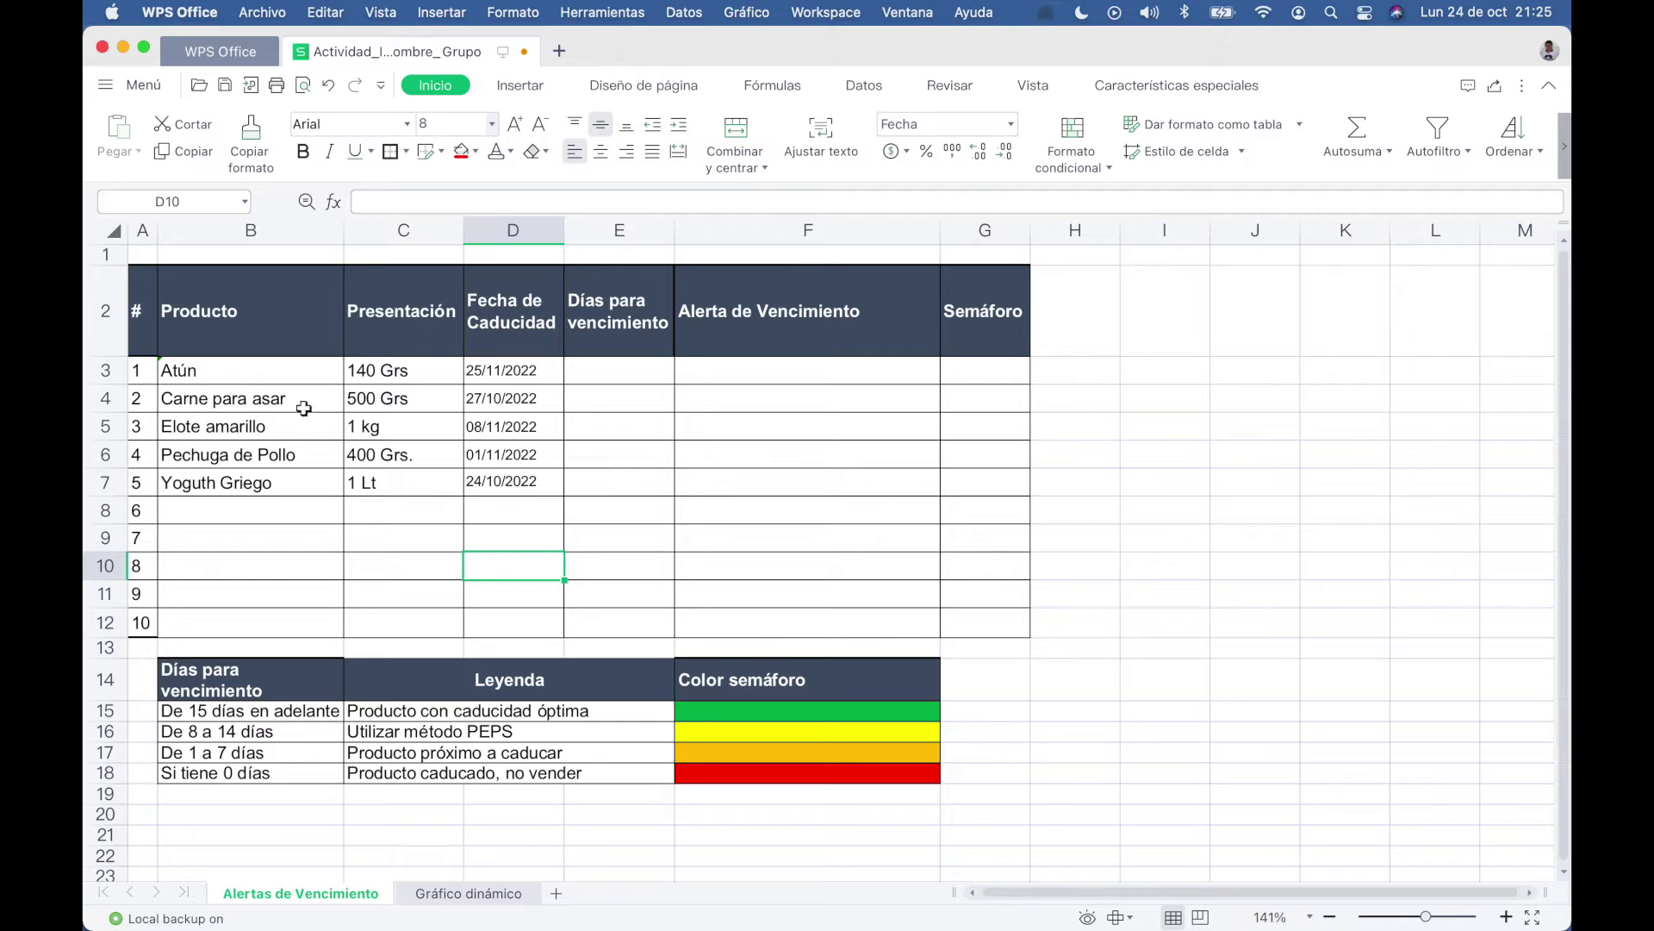
{"action": "left_click", "coordinate": [599, 372]}
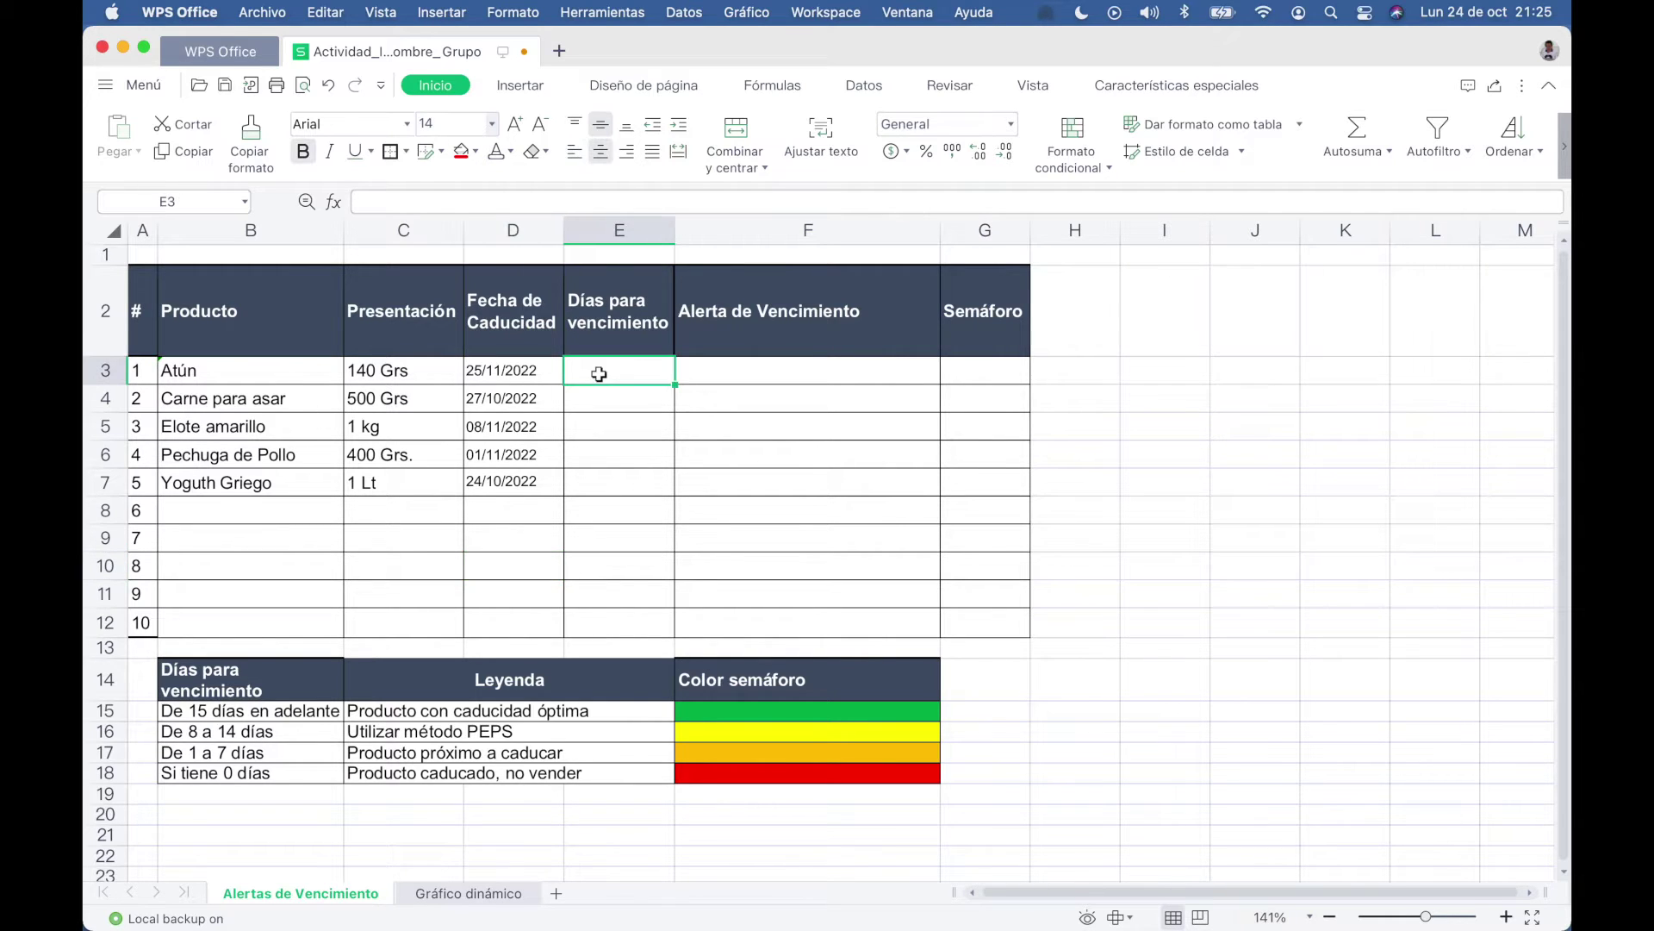
{"action": "left_click", "coordinate": [783, 381]}
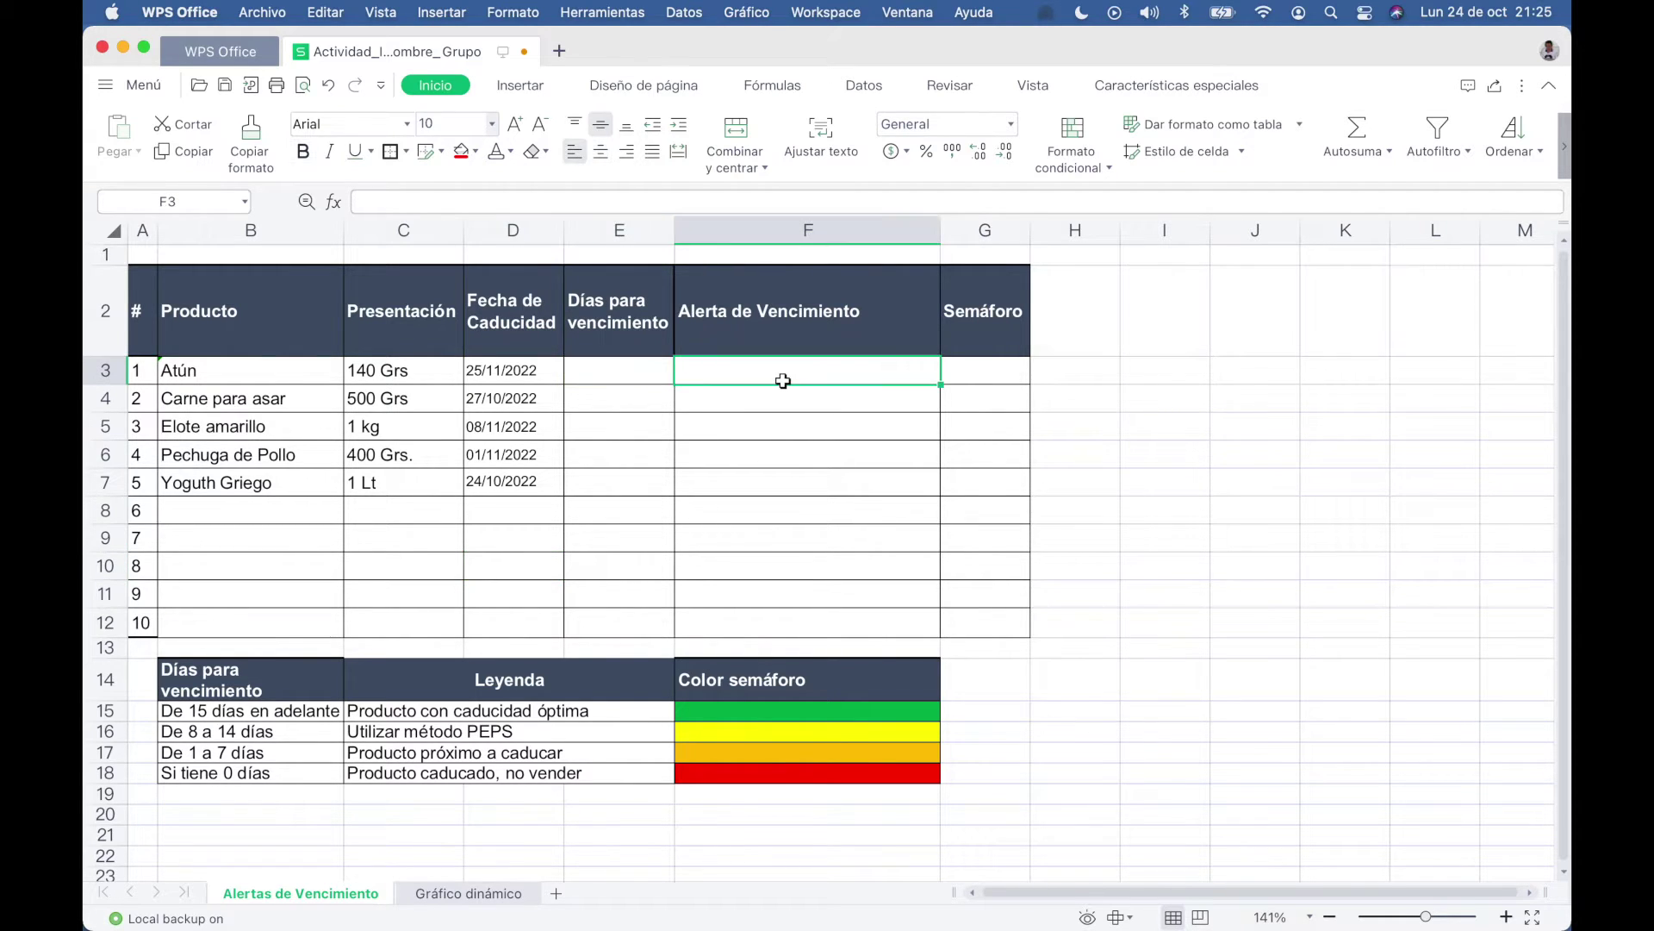
{"action": "left_click", "coordinate": [991, 369]}
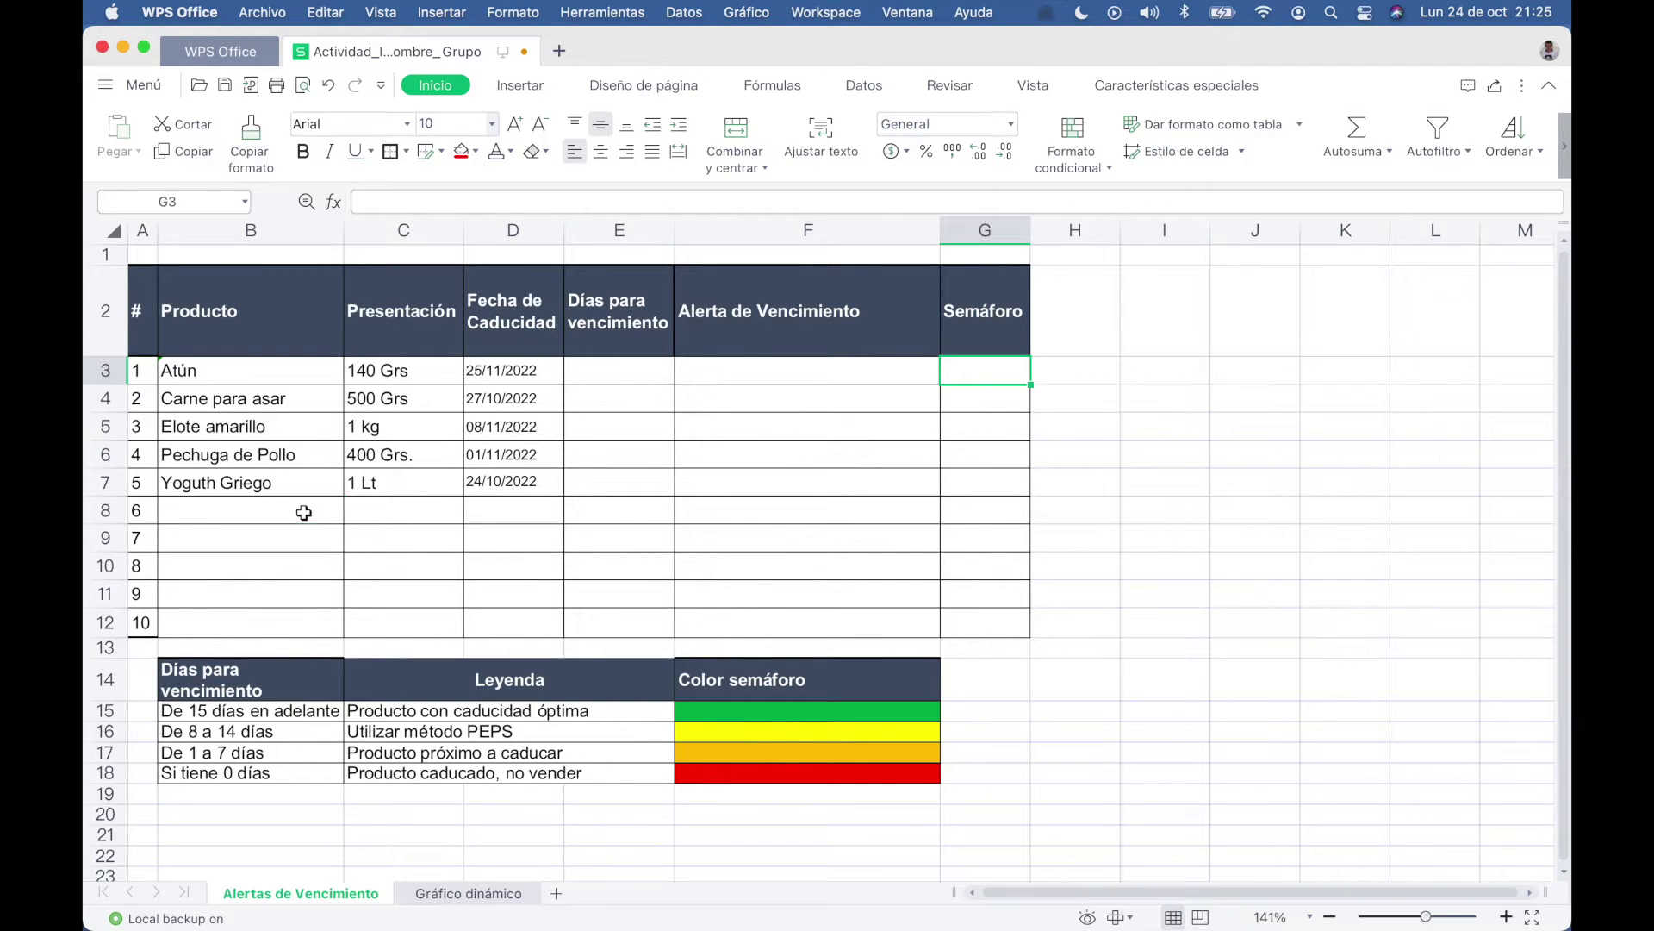
{"action": "left_click_drag", "start_coordinate": [306, 510], "coordinate": [319, 607]}
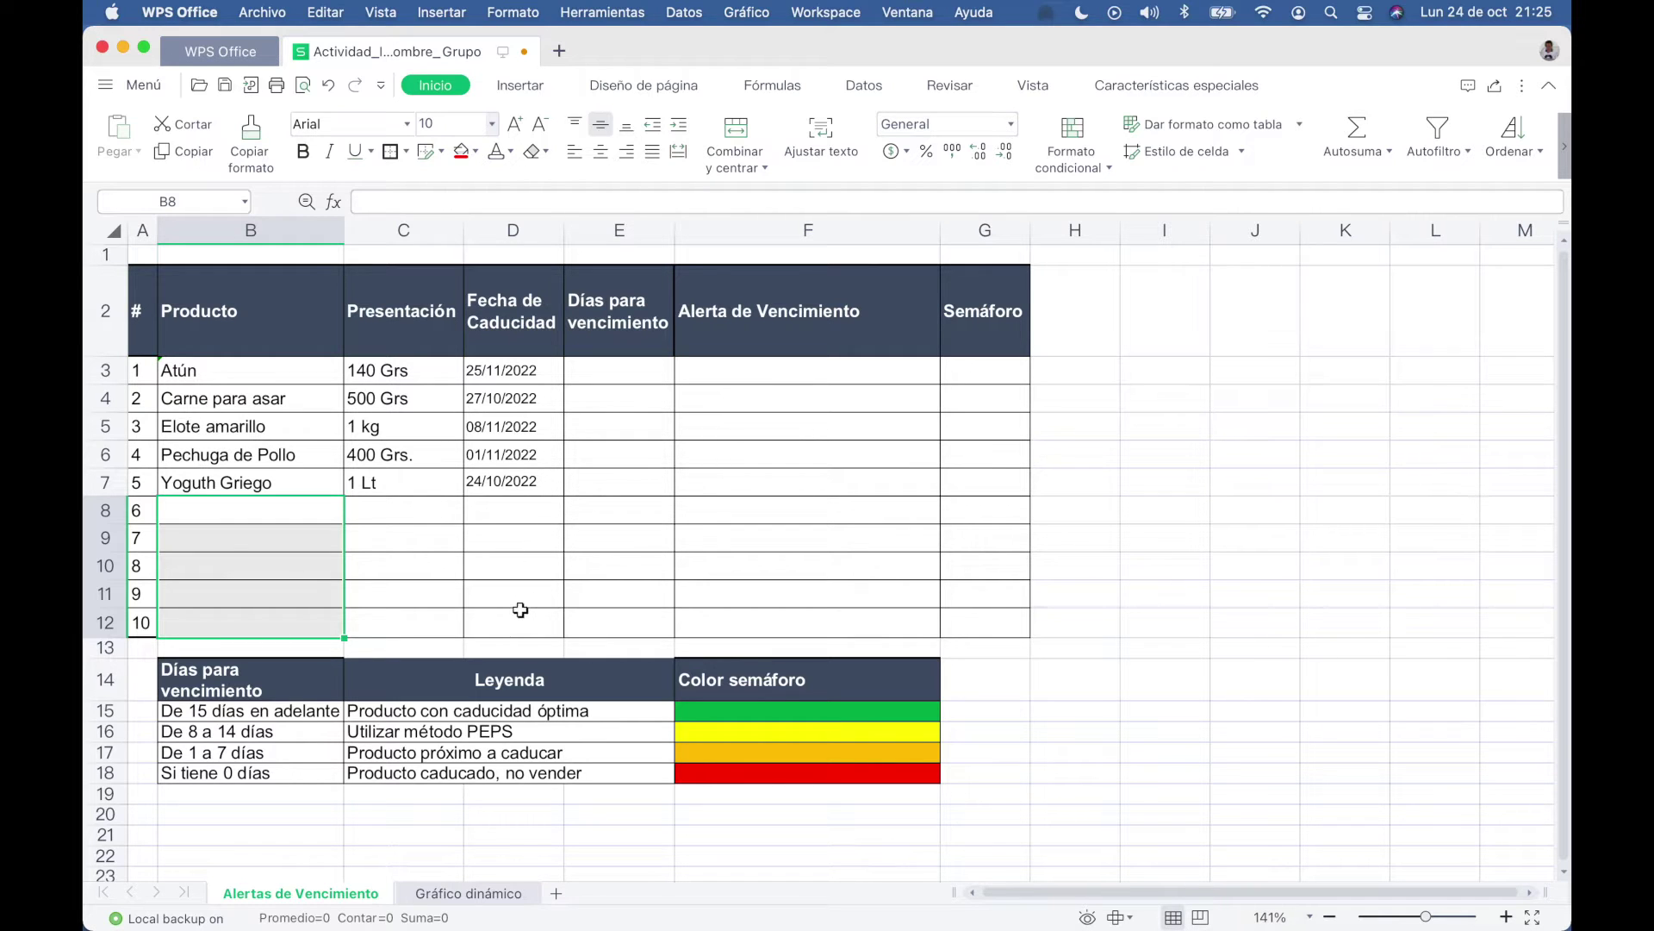
{"action": "left_click", "coordinate": [546, 452]}
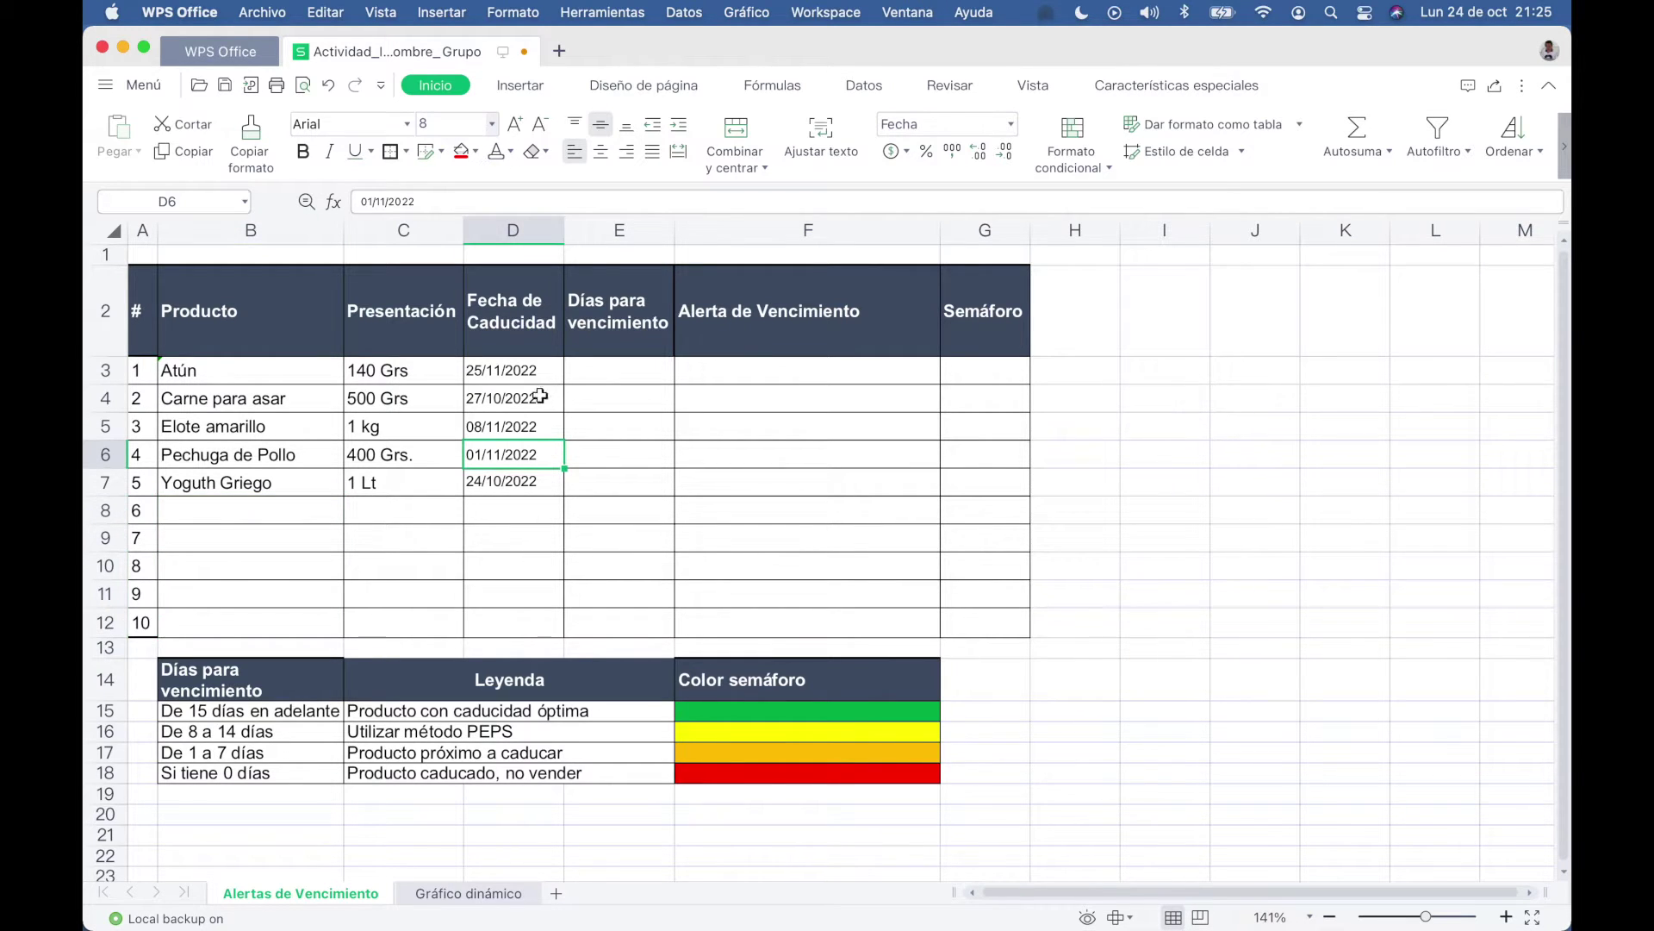
{"action": "left_click", "coordinate": [510, 373]}
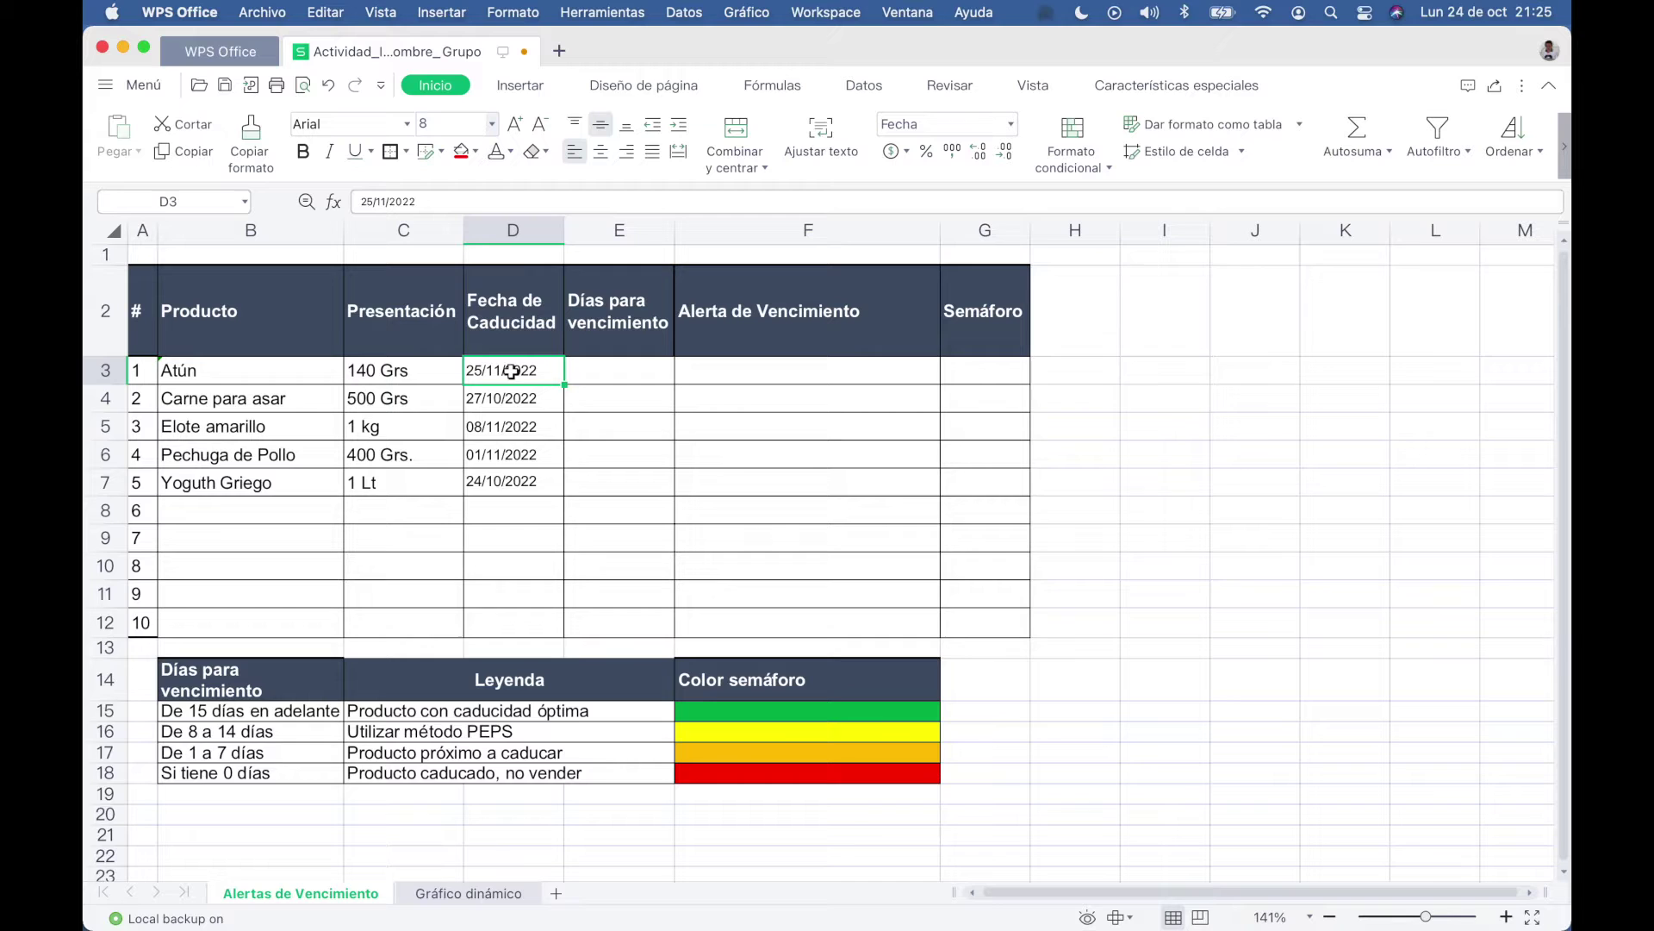
{"action": "left_click", "coordinate": [500, 484]}
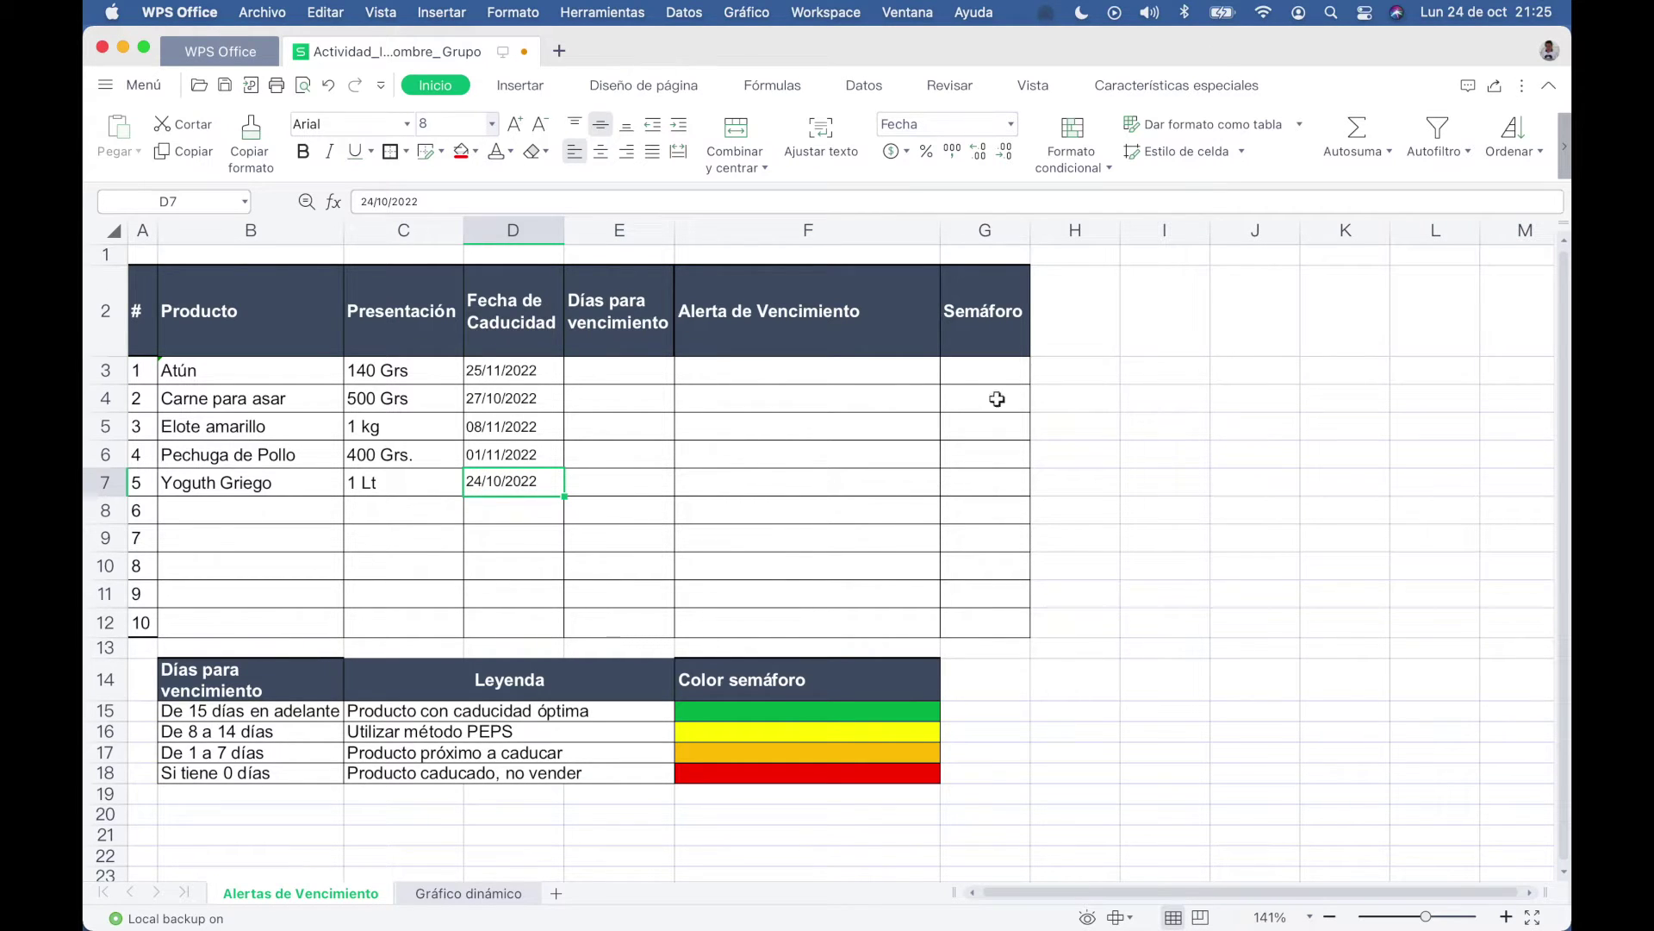
{"action": "left_click", "coordinate": [980, 379]}
{"action": "left_click_drag", "start_coordinate": [980, 378], "coordinate": [1001, 504]}
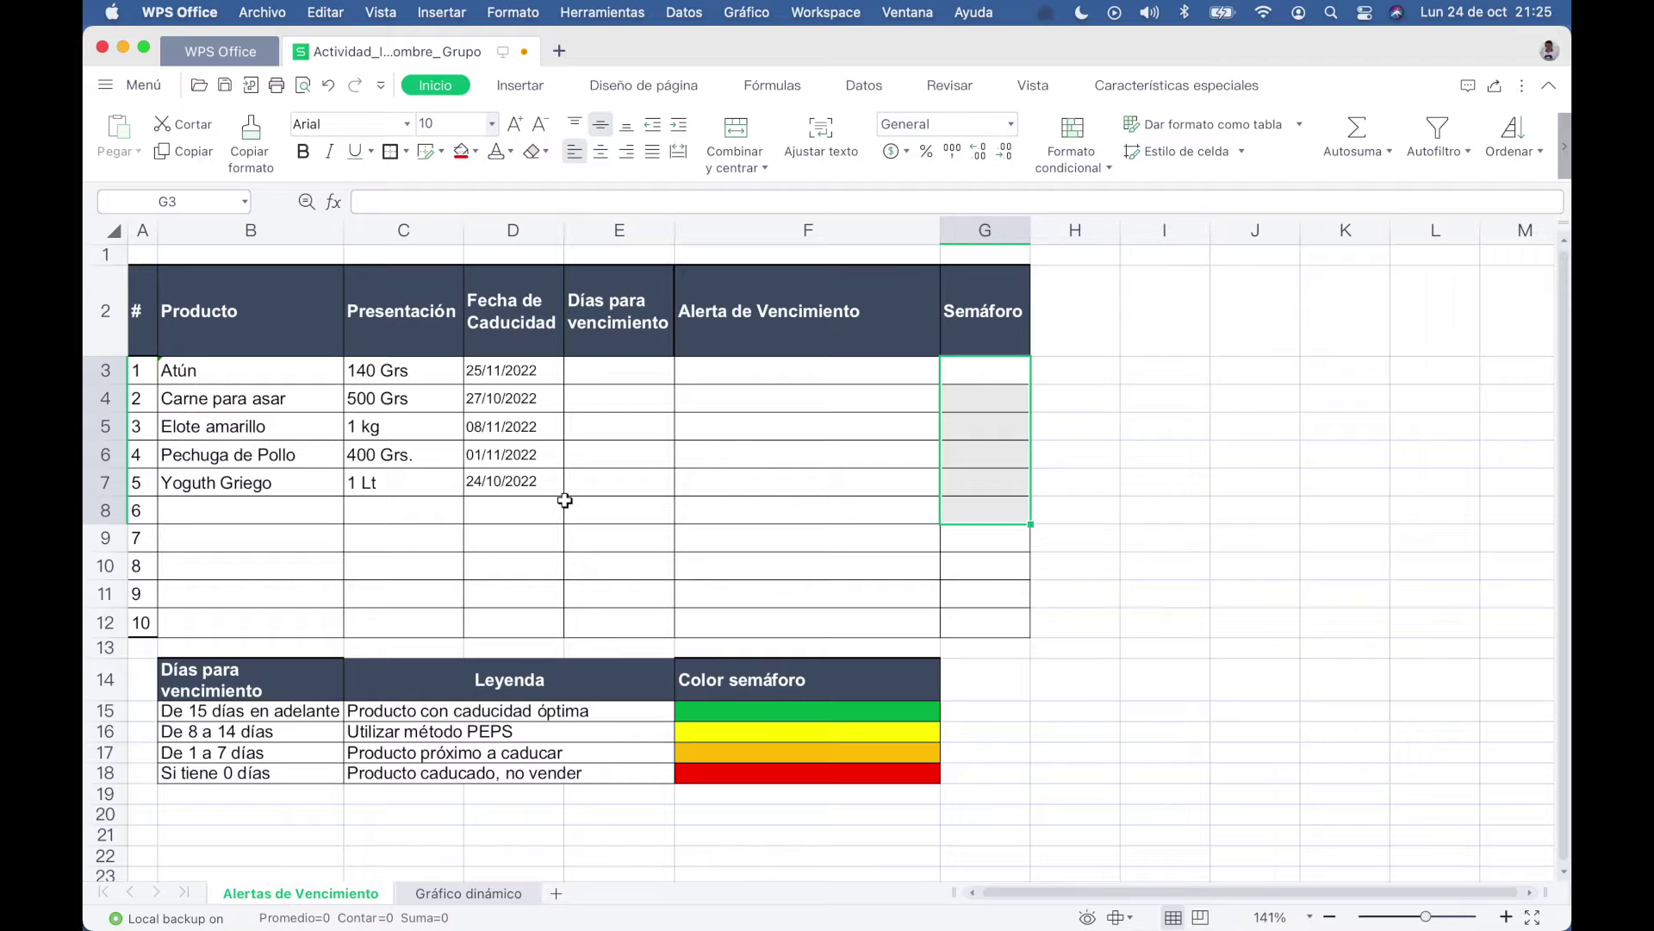
{"action": "left_click", "coordinate": [273, 769]}
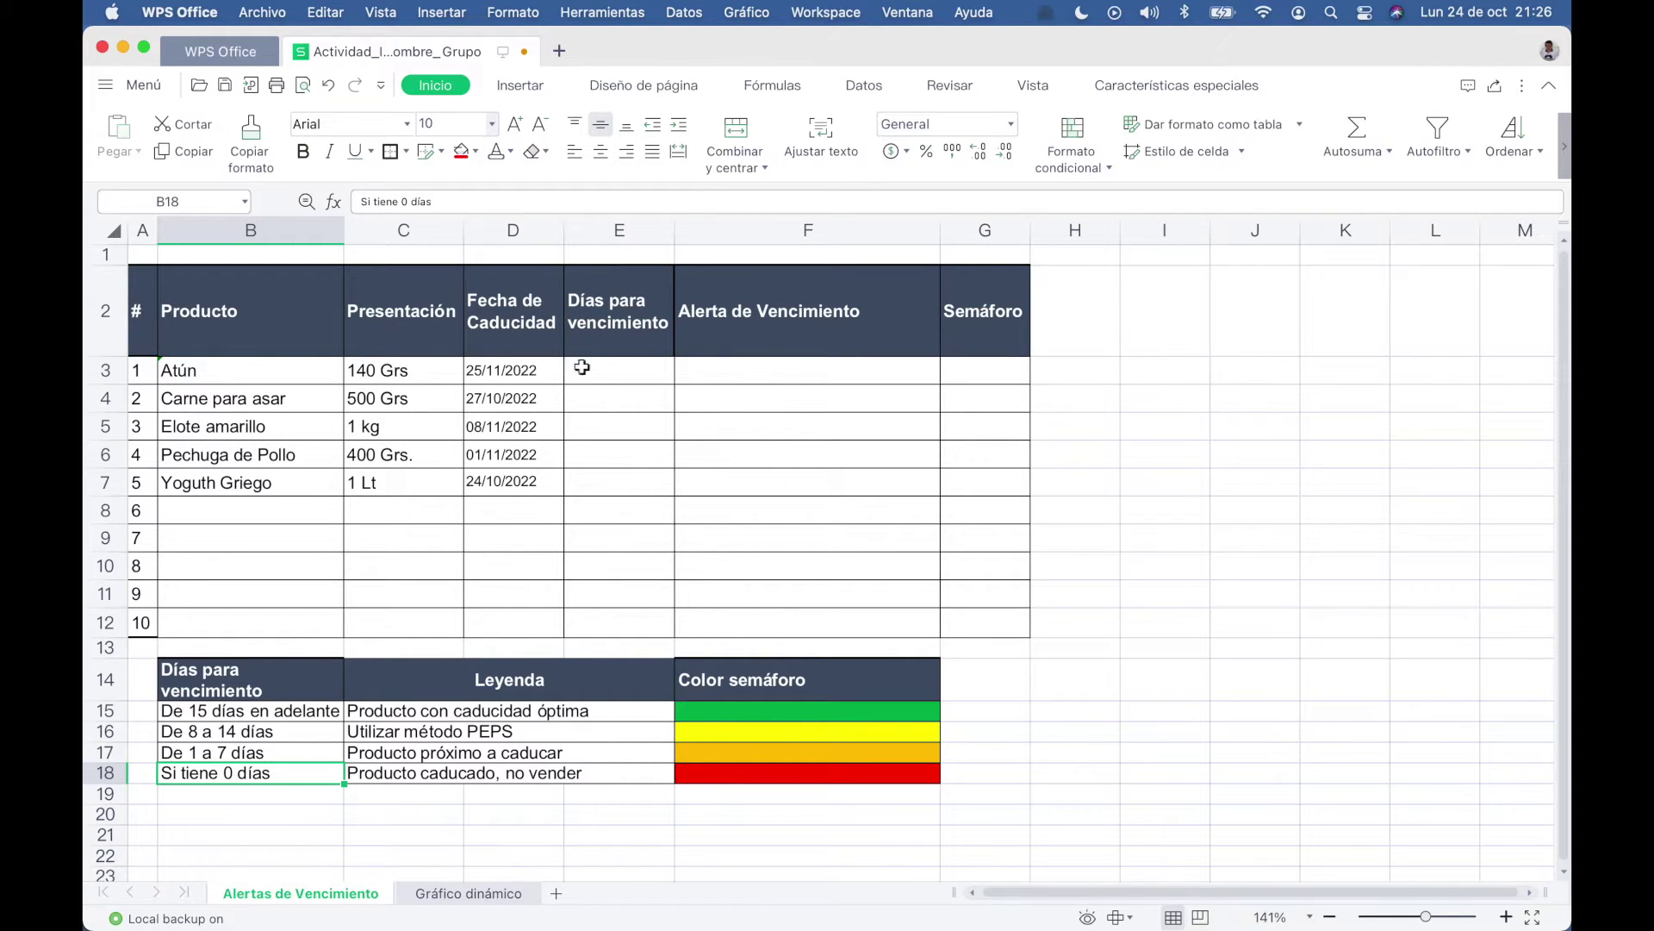
Enter =SIFECHA(HOY();D3;"d") in E3, showing 32 days until Atún expires.
{"action": "left_click", "coordinate": [629, 370]}
{"action": "type", "text": "="}
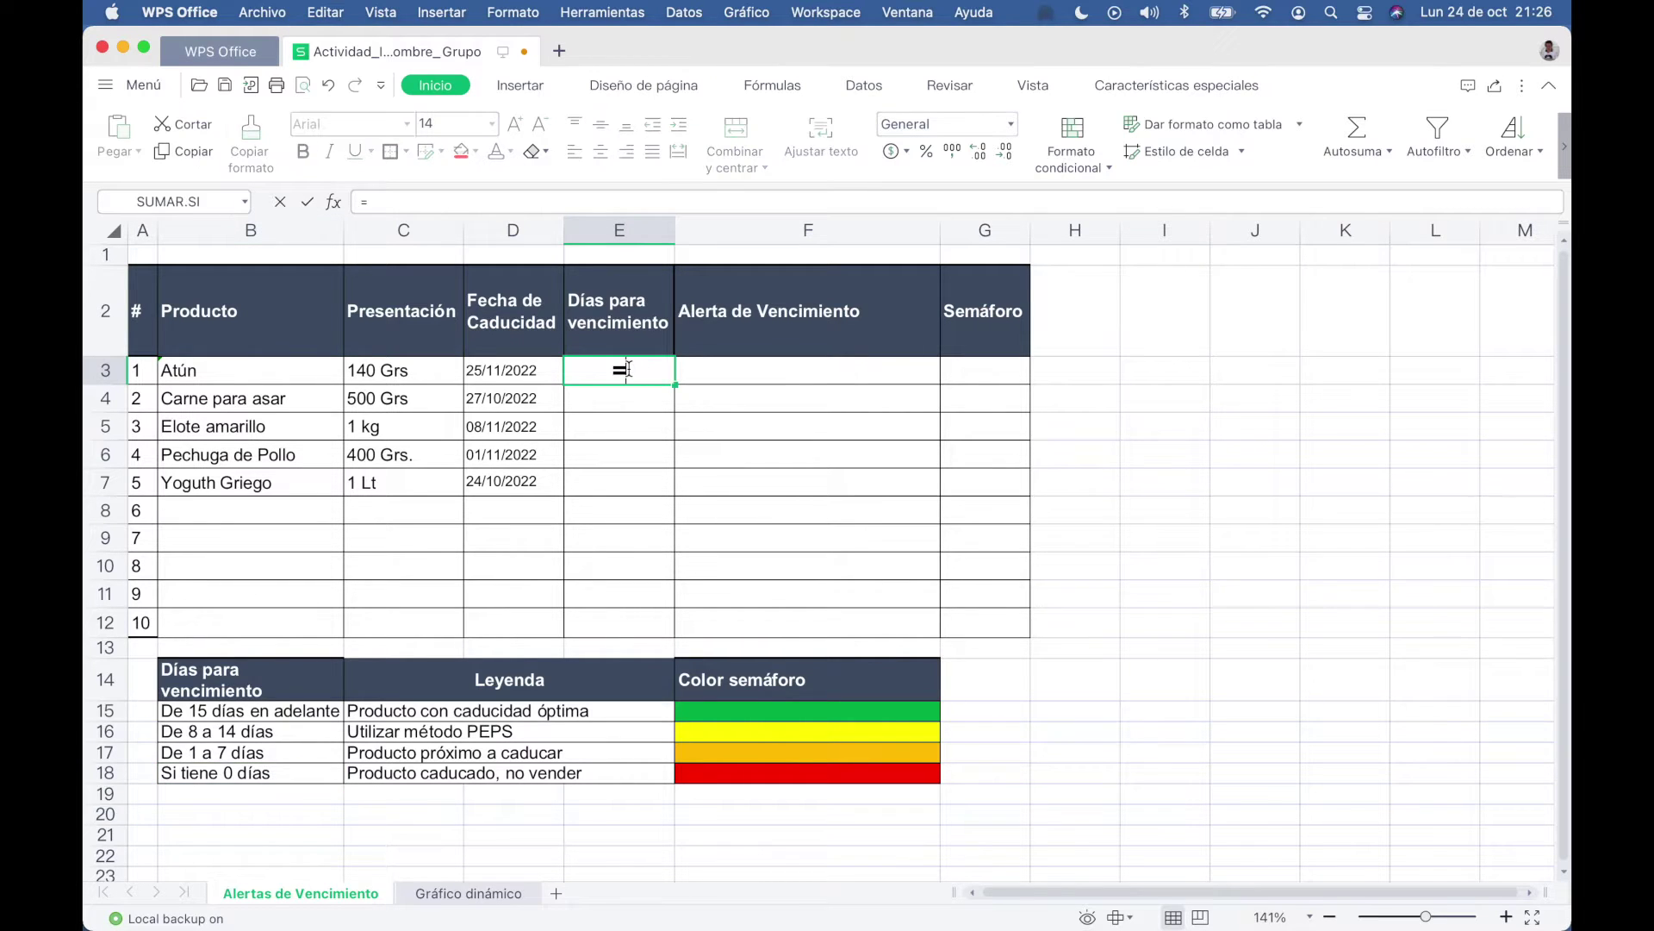
{"action": "type", "text": "sifecha"}
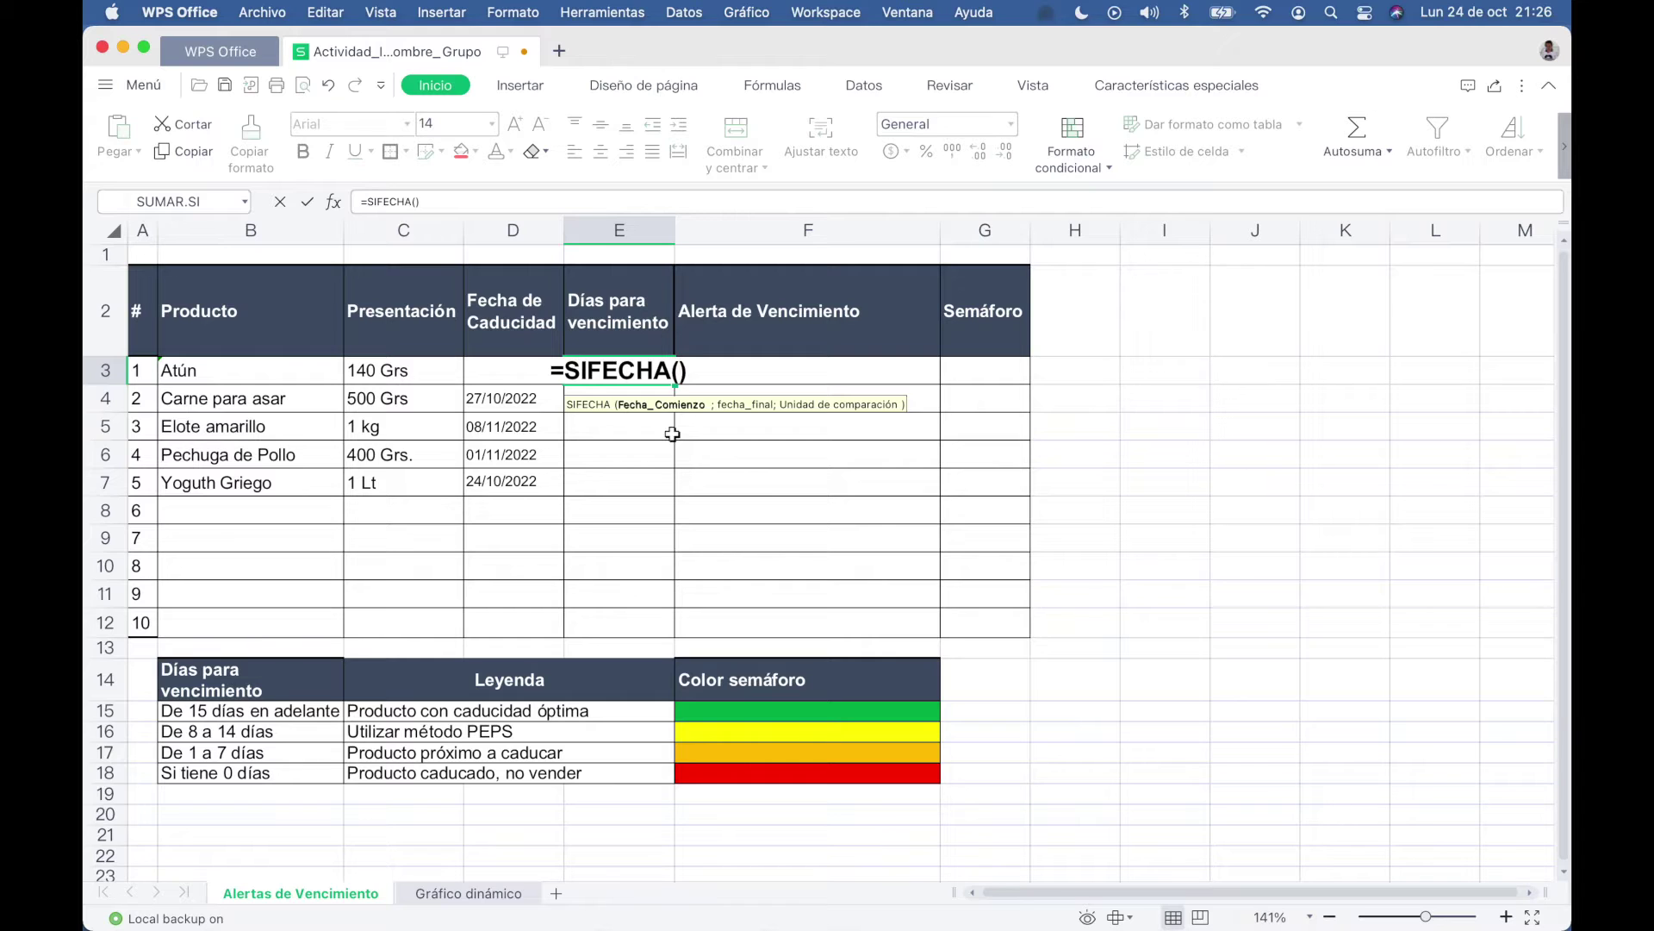
{"action": "type", "text": "hoy()"}
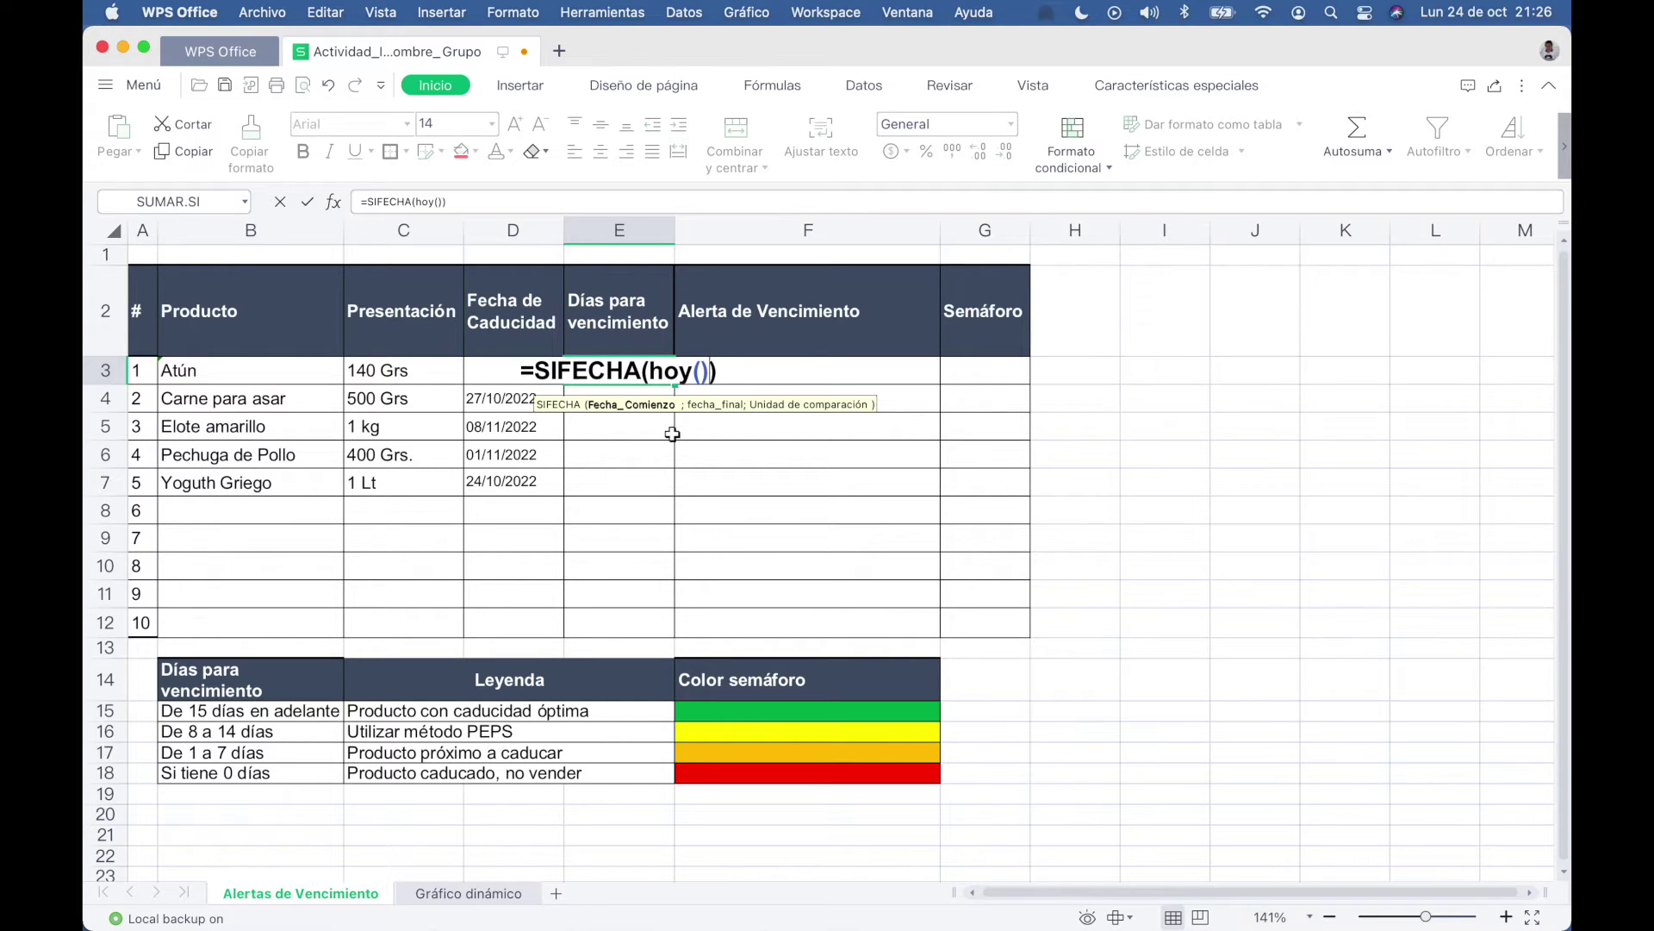
{"action": "type", "text": ";"}
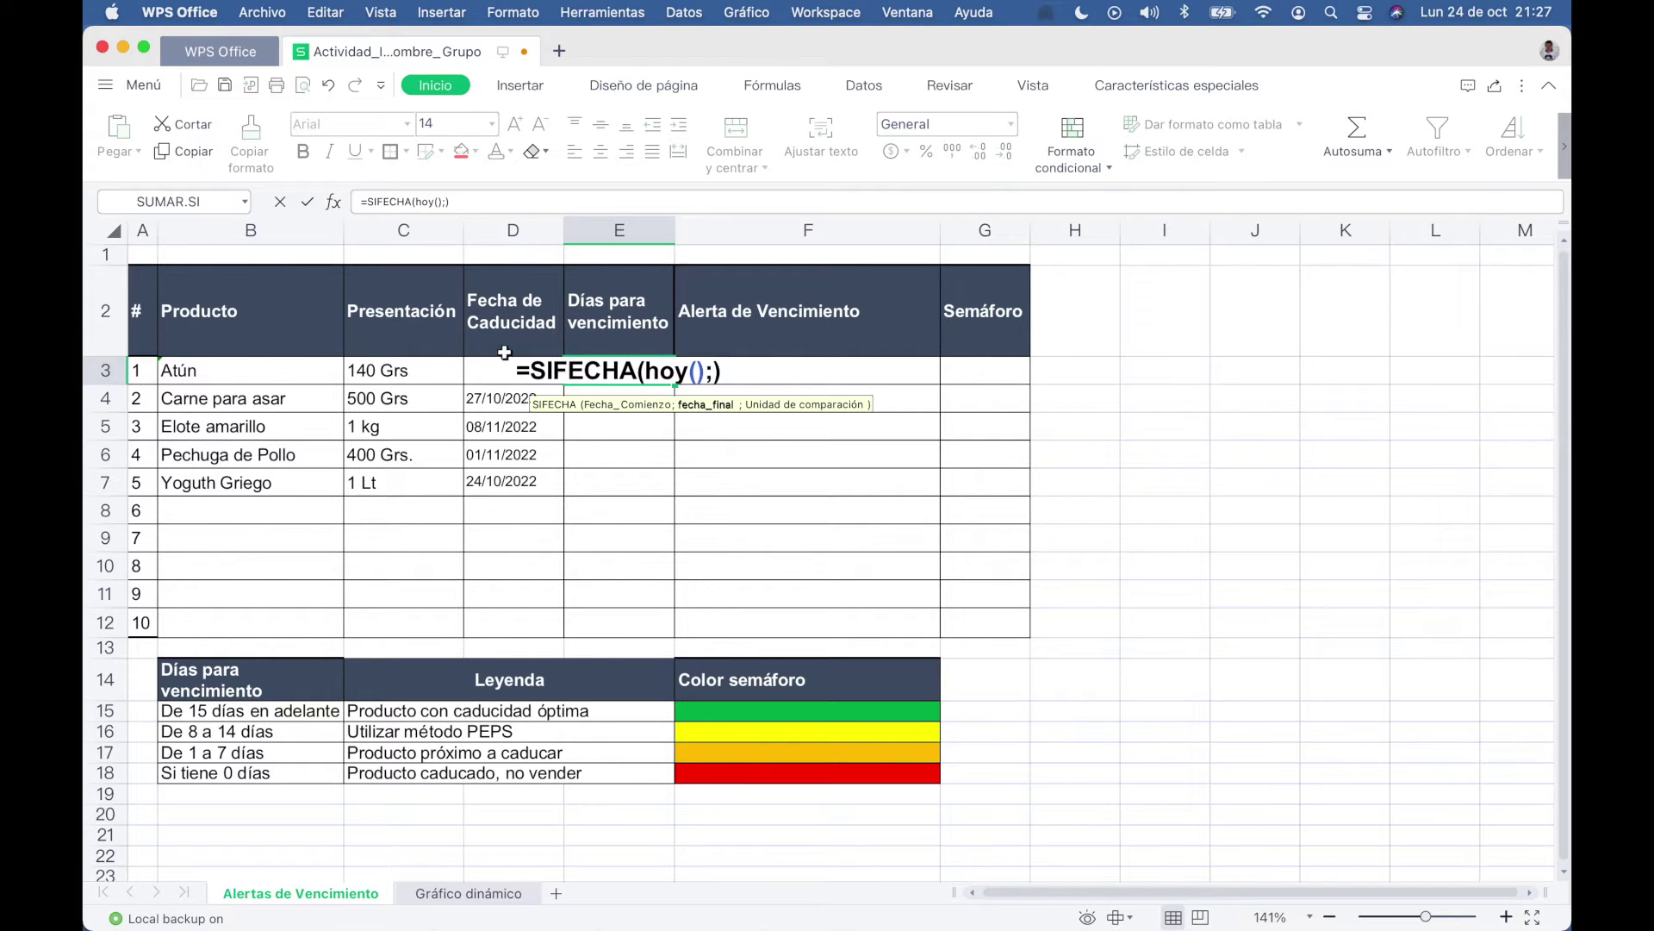
{"action": "type", "text": "d3"}
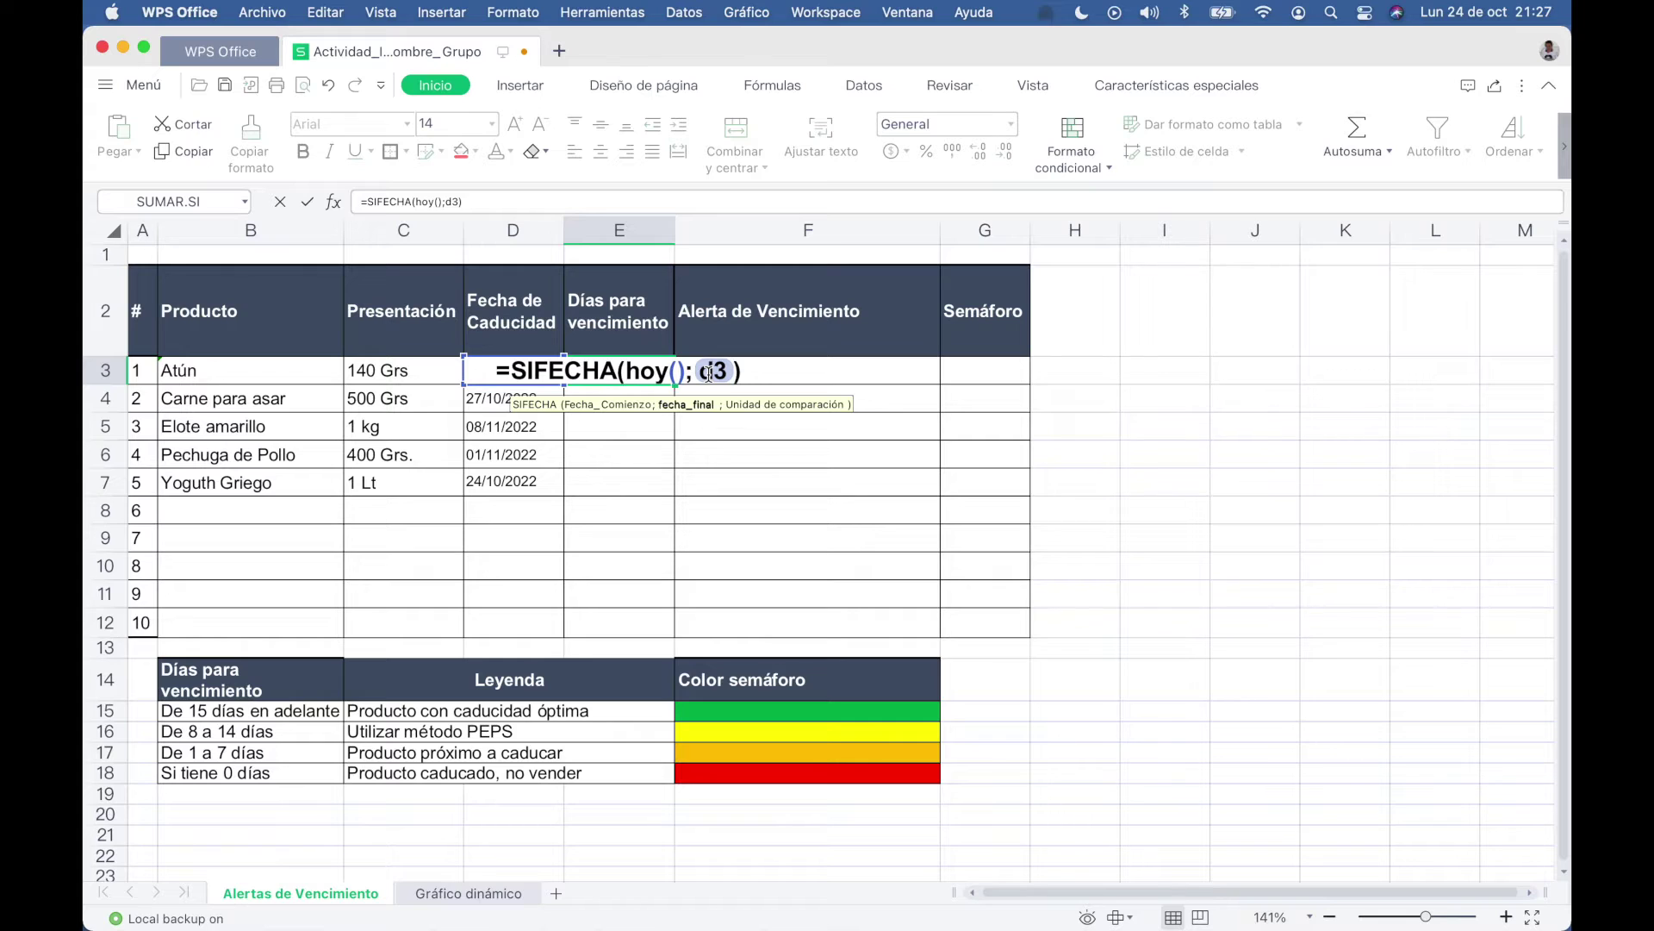
{"action": "type", "text": ";"}
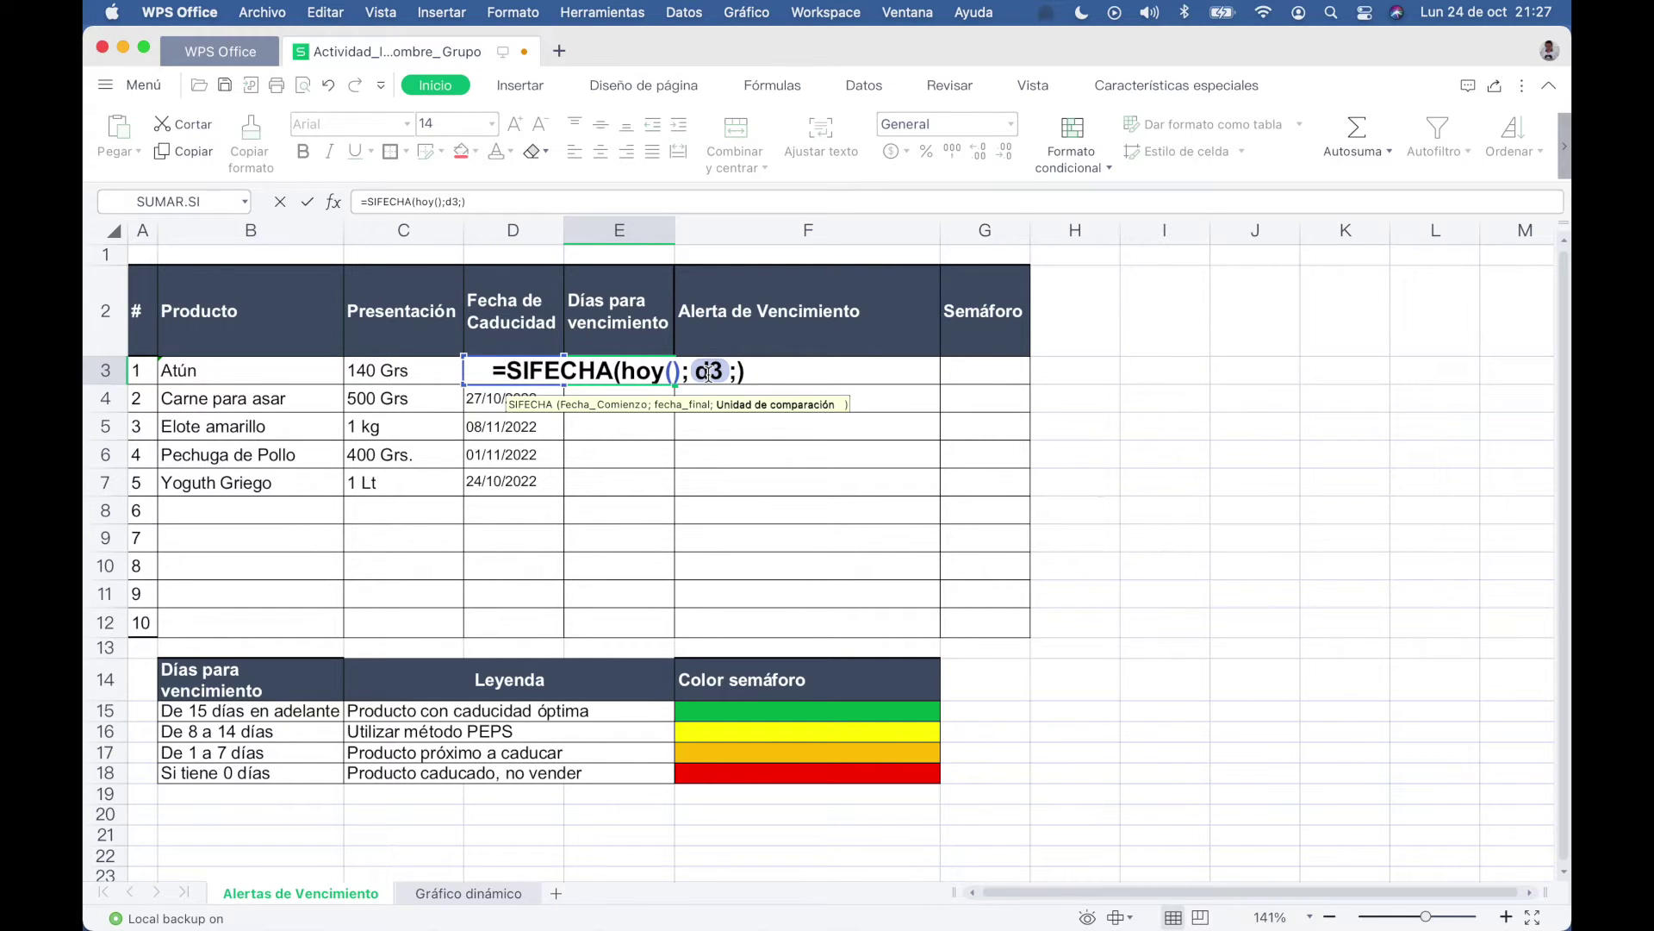
{"action": "type", "text": "\""}
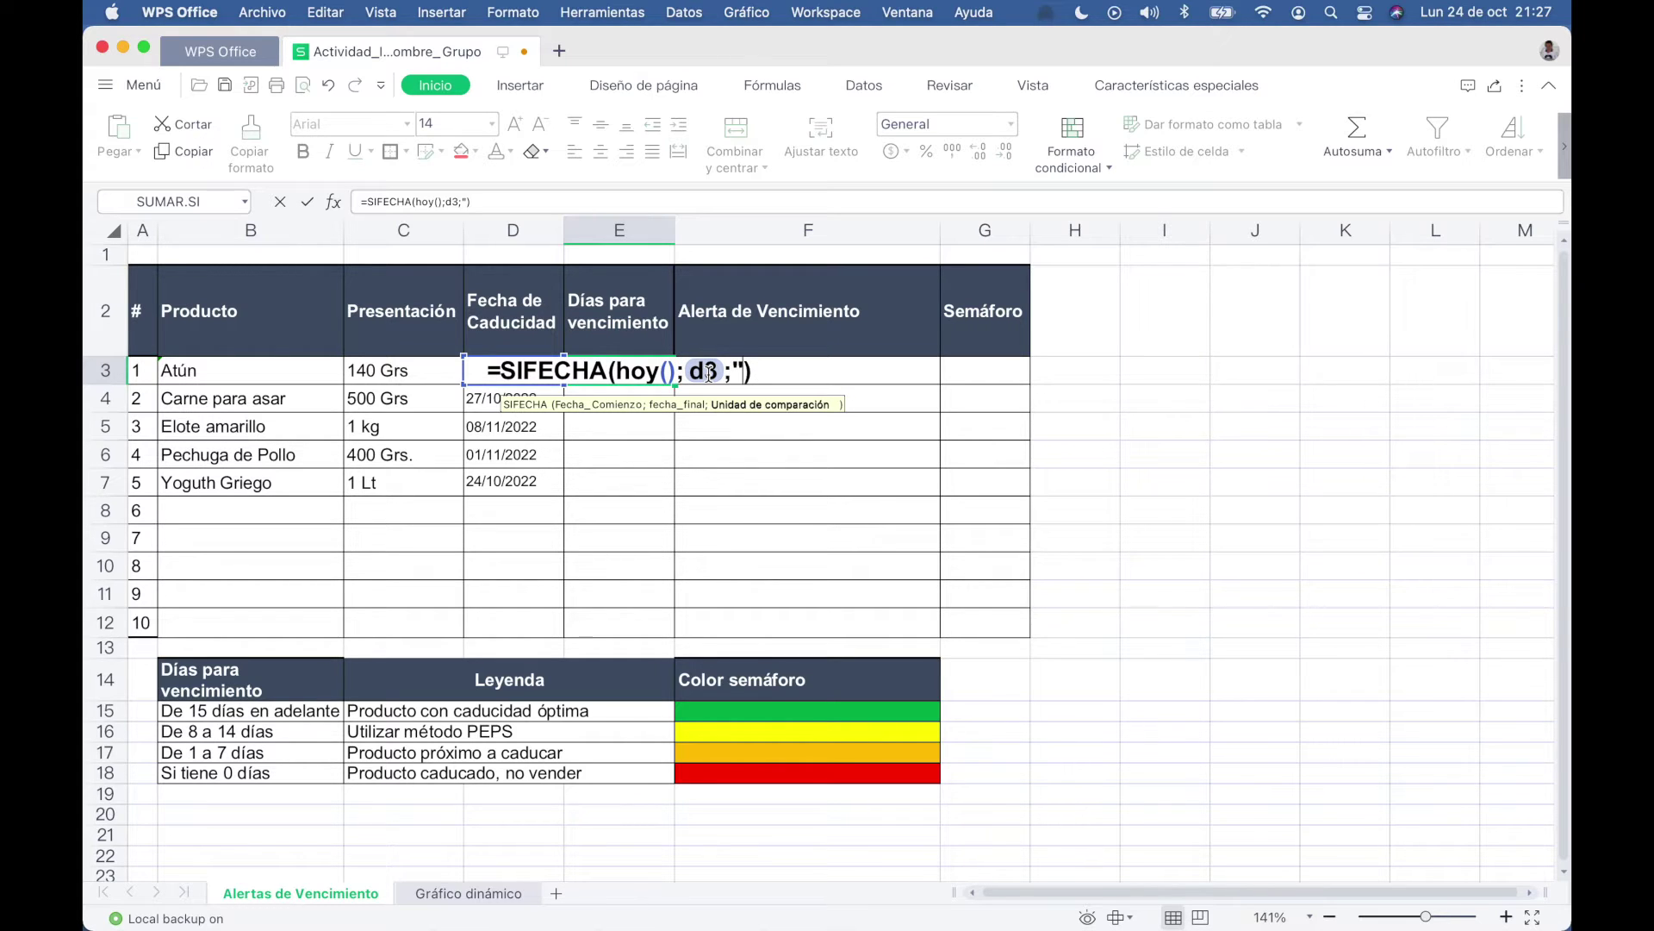
{"action": "type", "text": "d"}
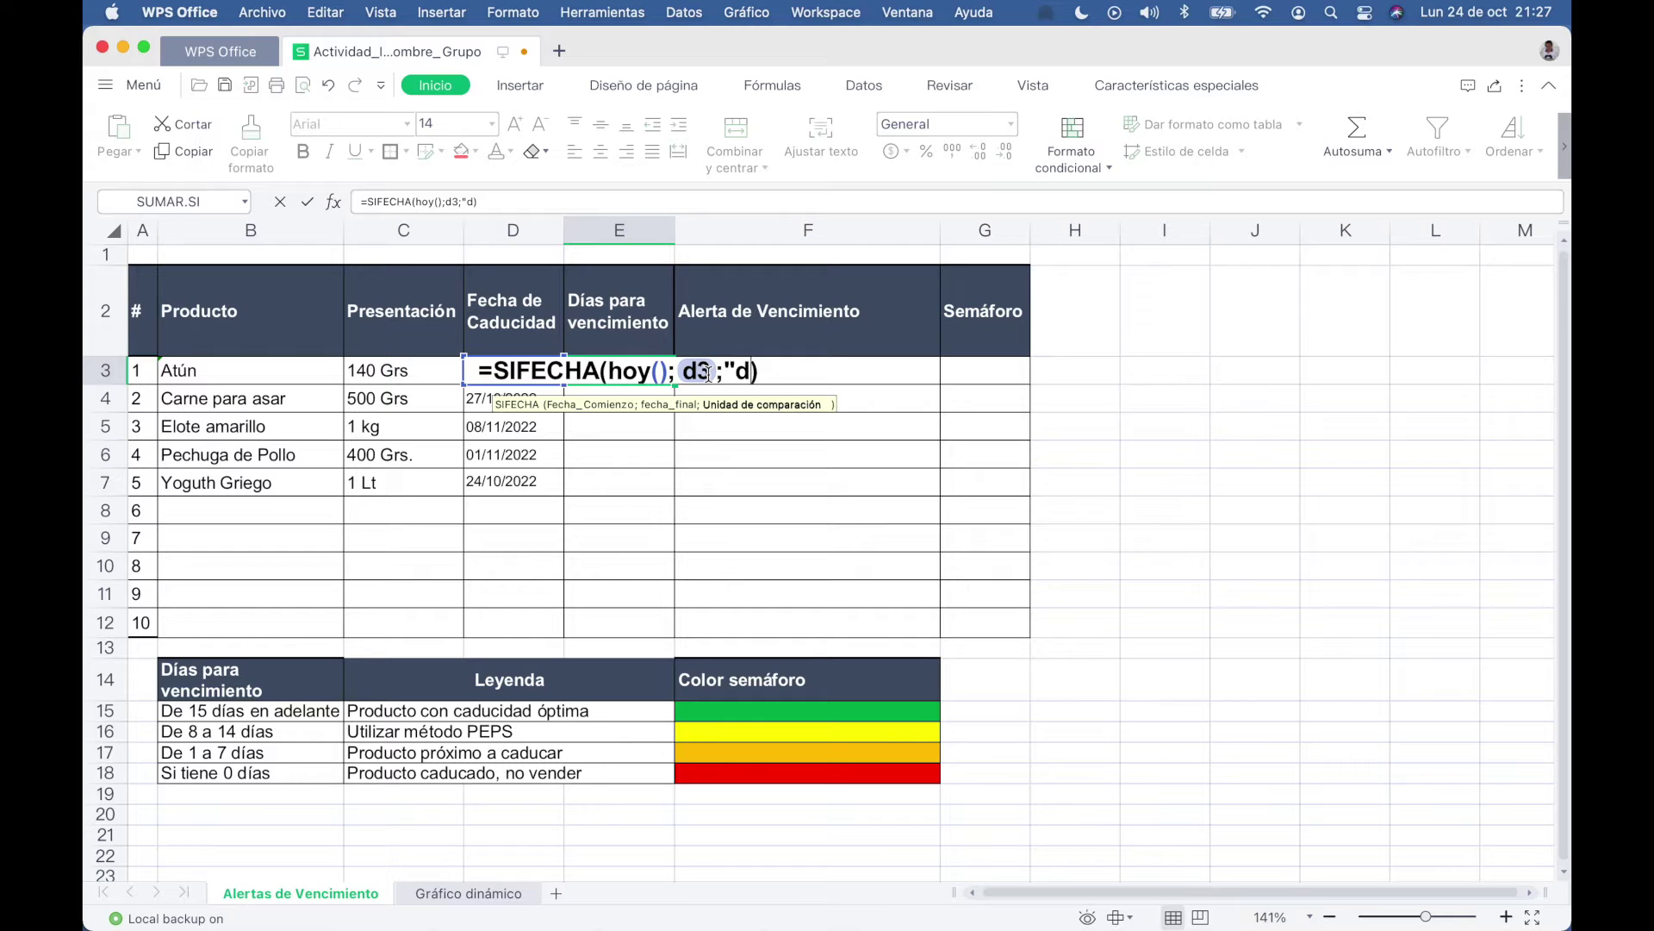
{"action": "type", "text": "\""}
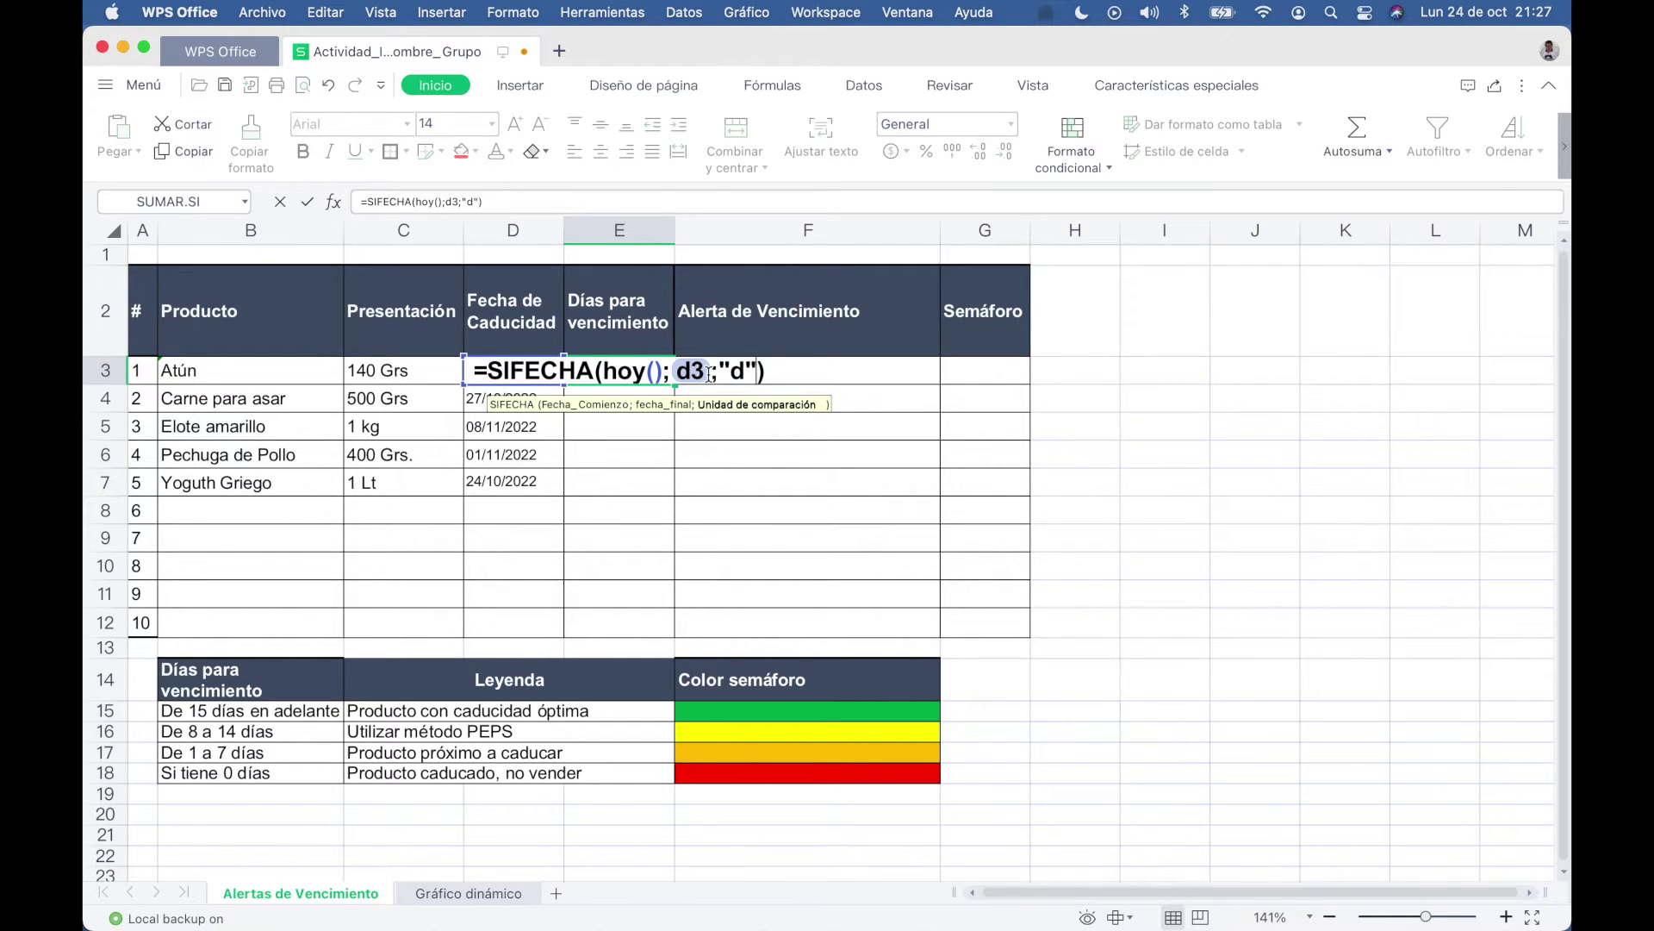
{"action": "key", "text": "Return"}
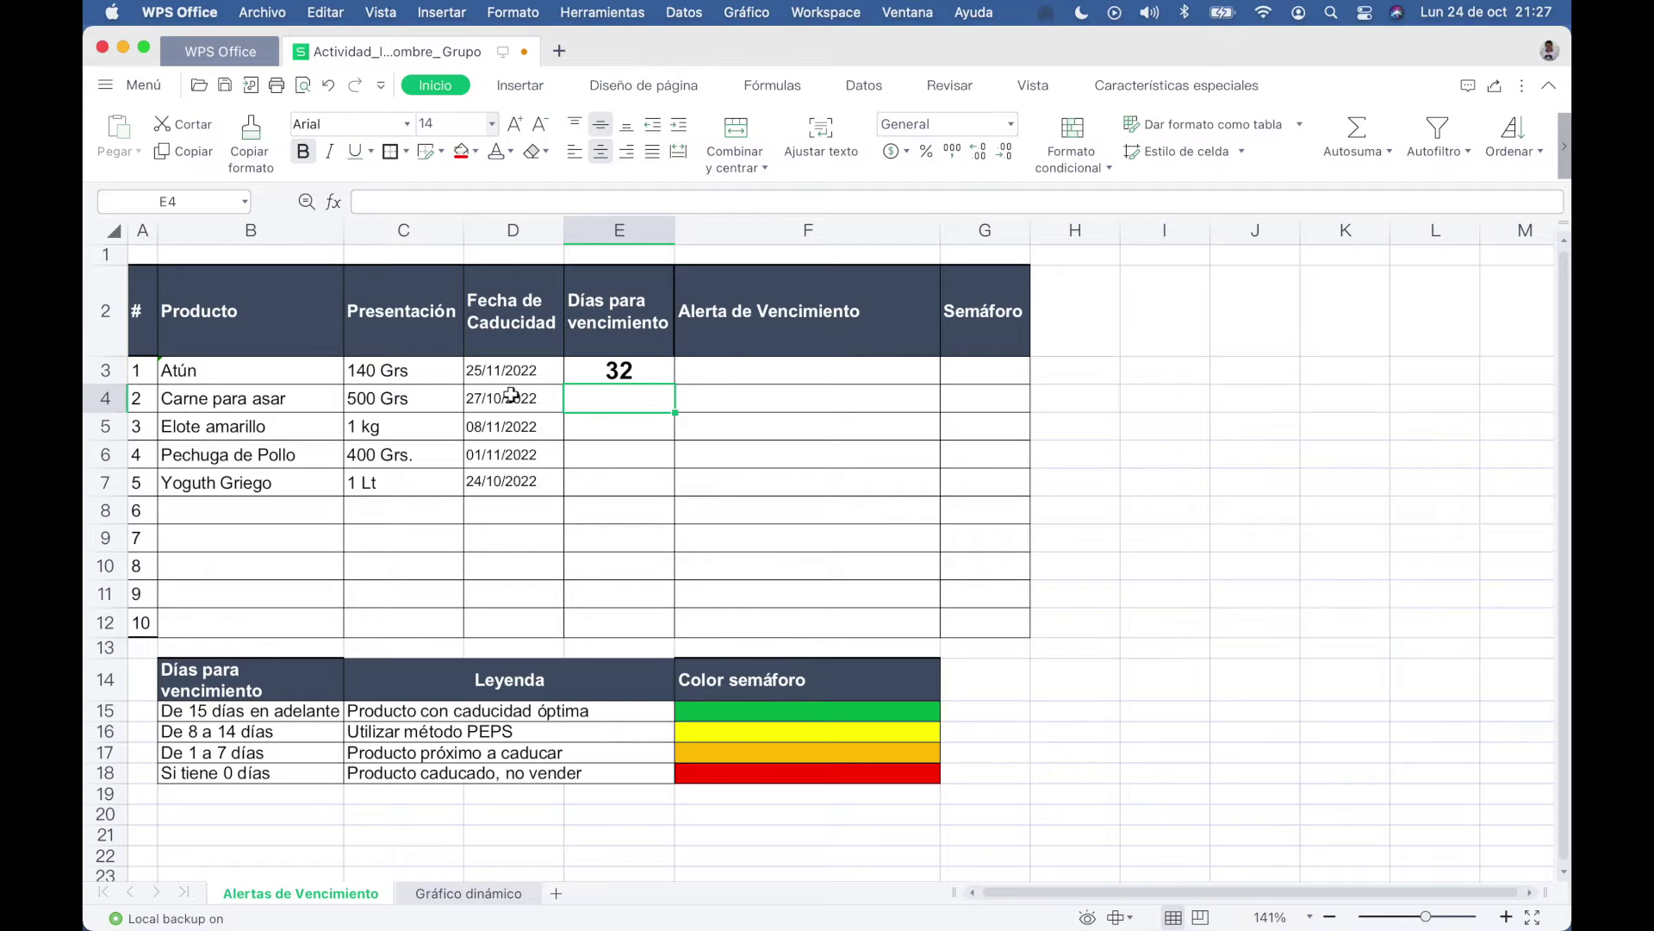
{"action": "left_click", "coordinate": [529, 376]}
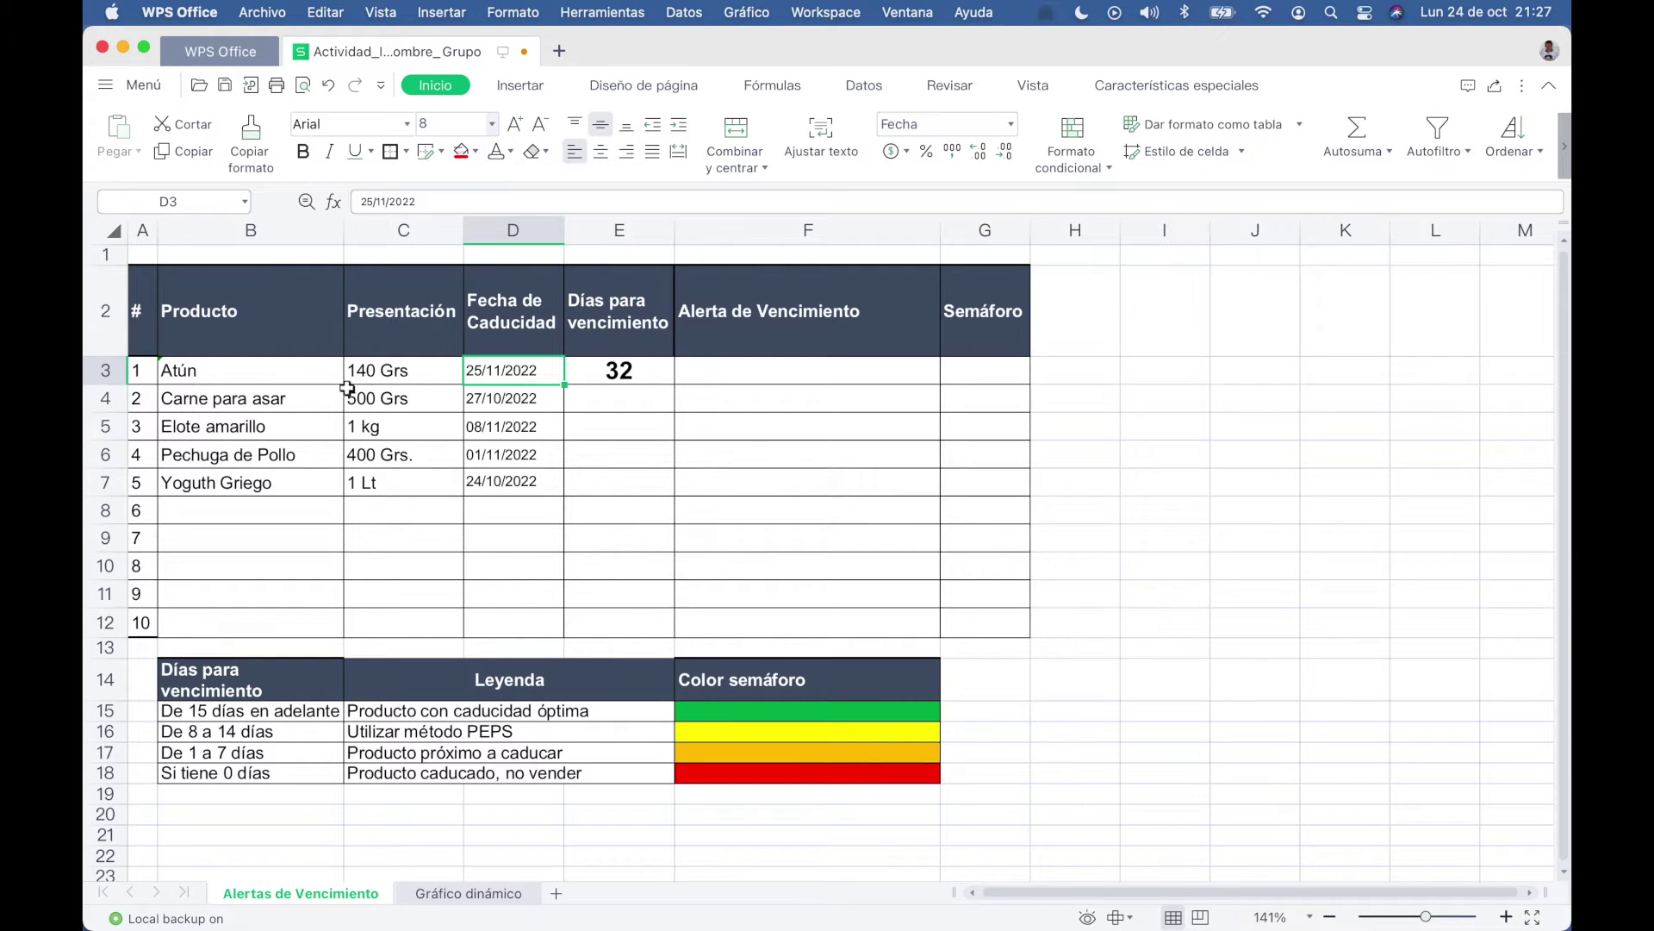
Fill E3's SIFECHA formula down to E7, giving 3, 15, 8 and 0 days remaining.
{"action": "left_click", "coordinate": [596, 374]}
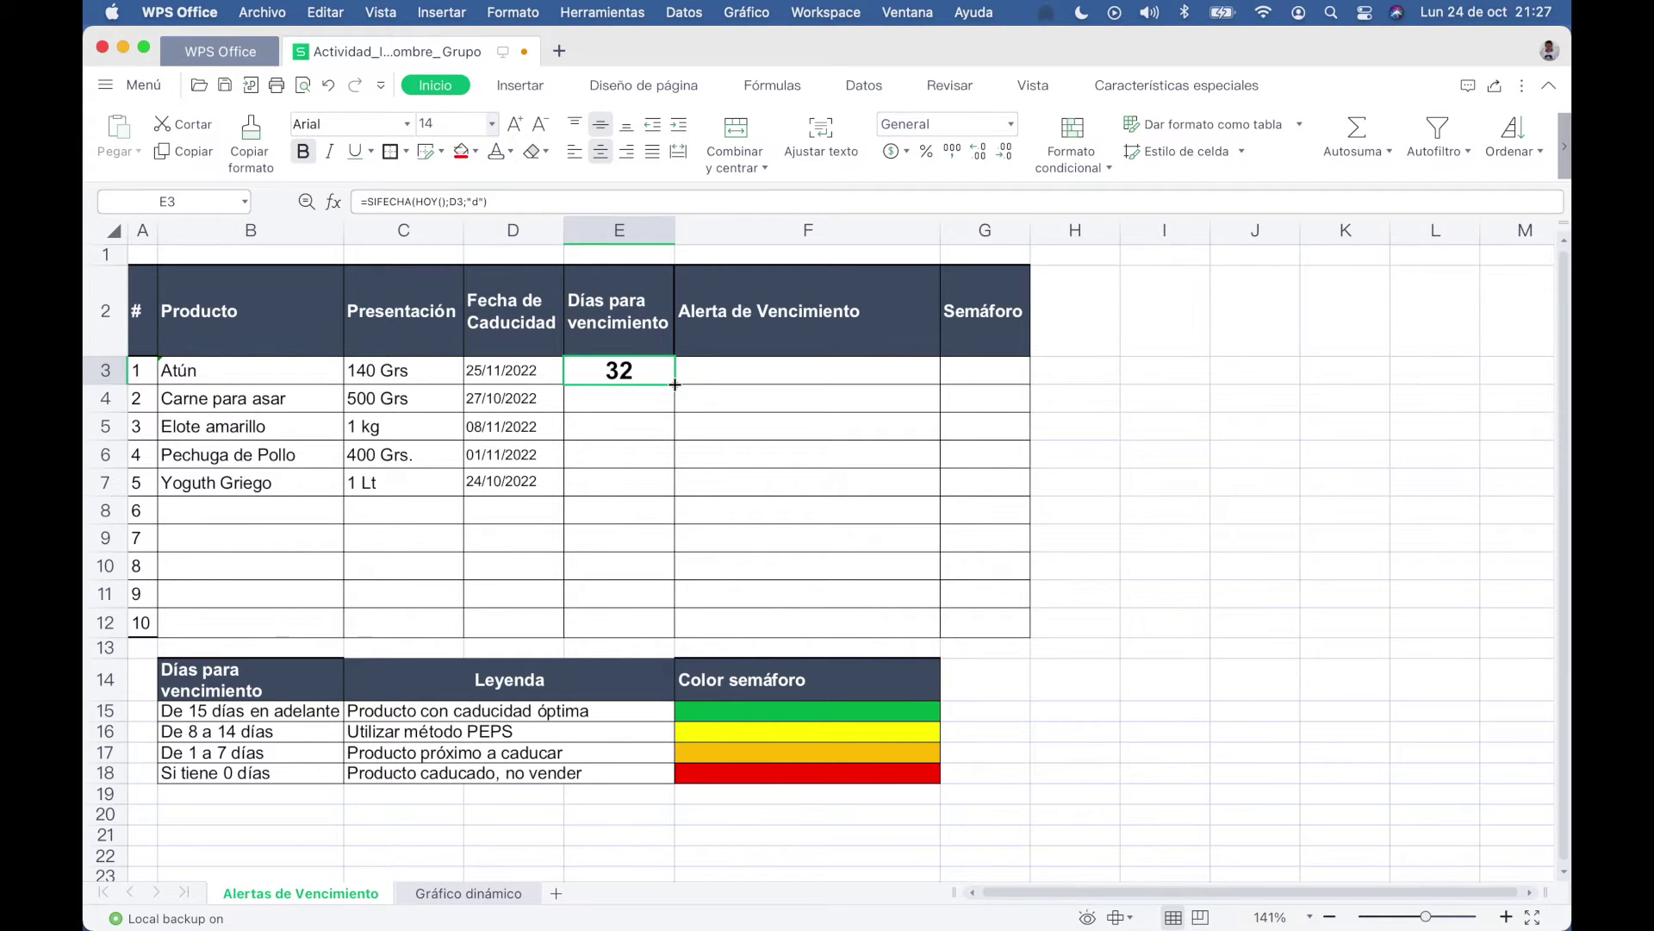
{"action": "mouse_move", "coordinate": [675, 384]}
{"action": "left_mouse_down"}
{"action": "mouse_move", "coordinate": [663, 636]}
{"action": "mouse_move", "coordinate": [653, 488]}
{"action": "left_mouse_up"}
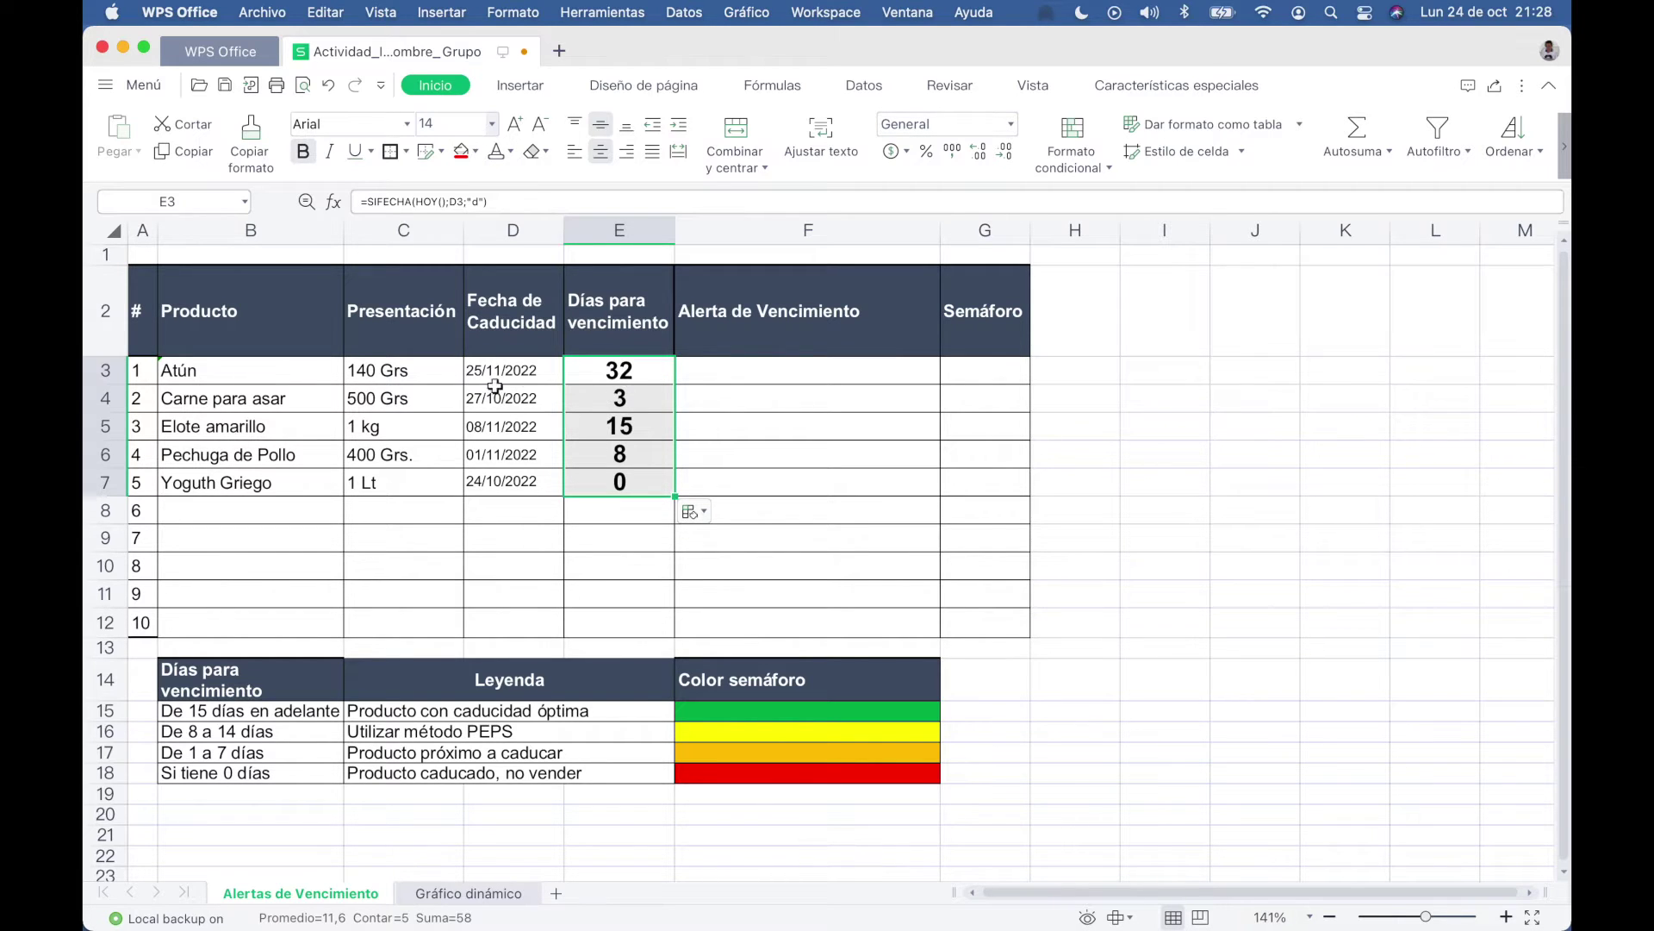
{"action": "left_click", "coordinate": [602, 487]}
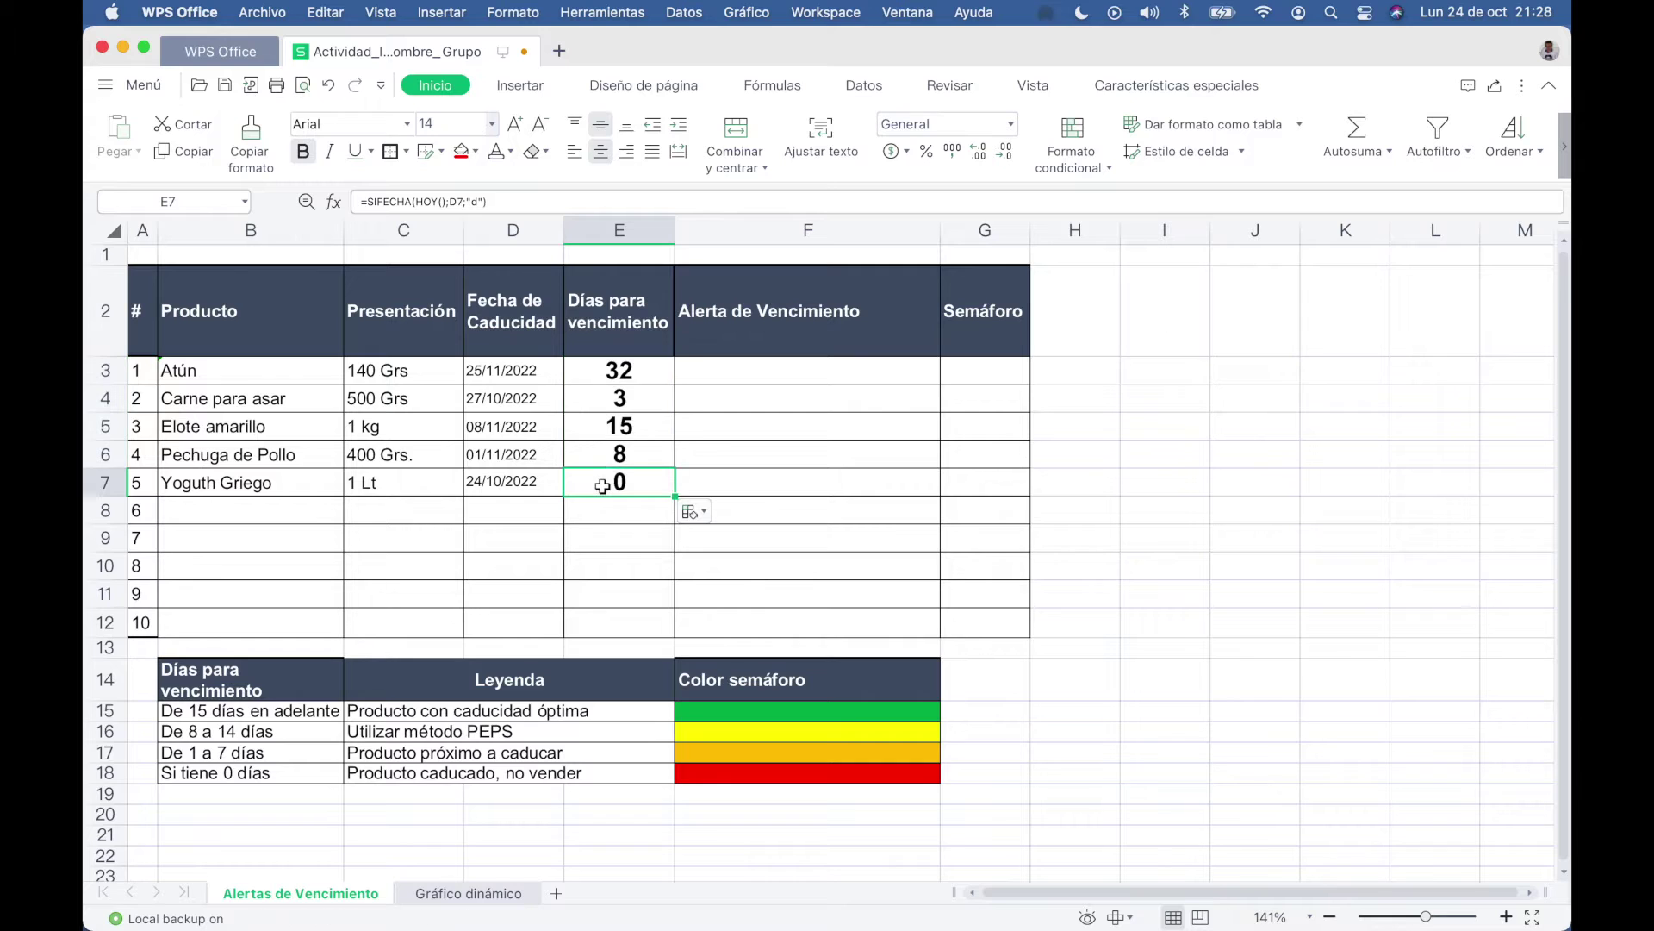
{"action": "left_click", "coordinate": [608, 458]}
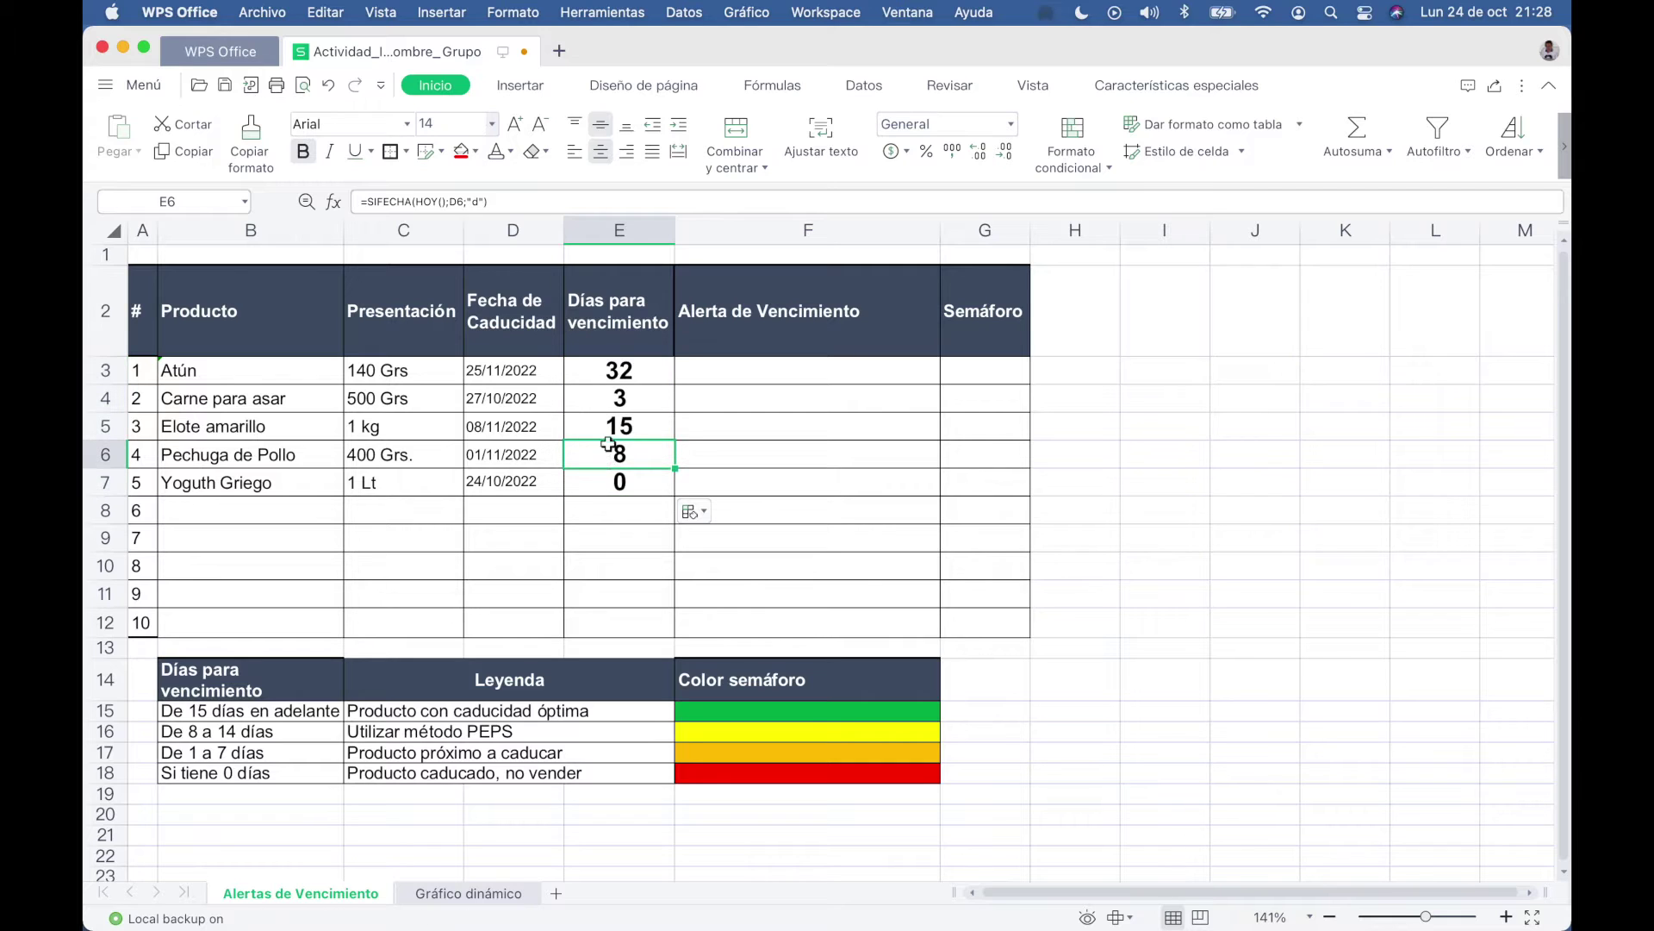
{"action": "left_click", "coordinate": [642, 375]}
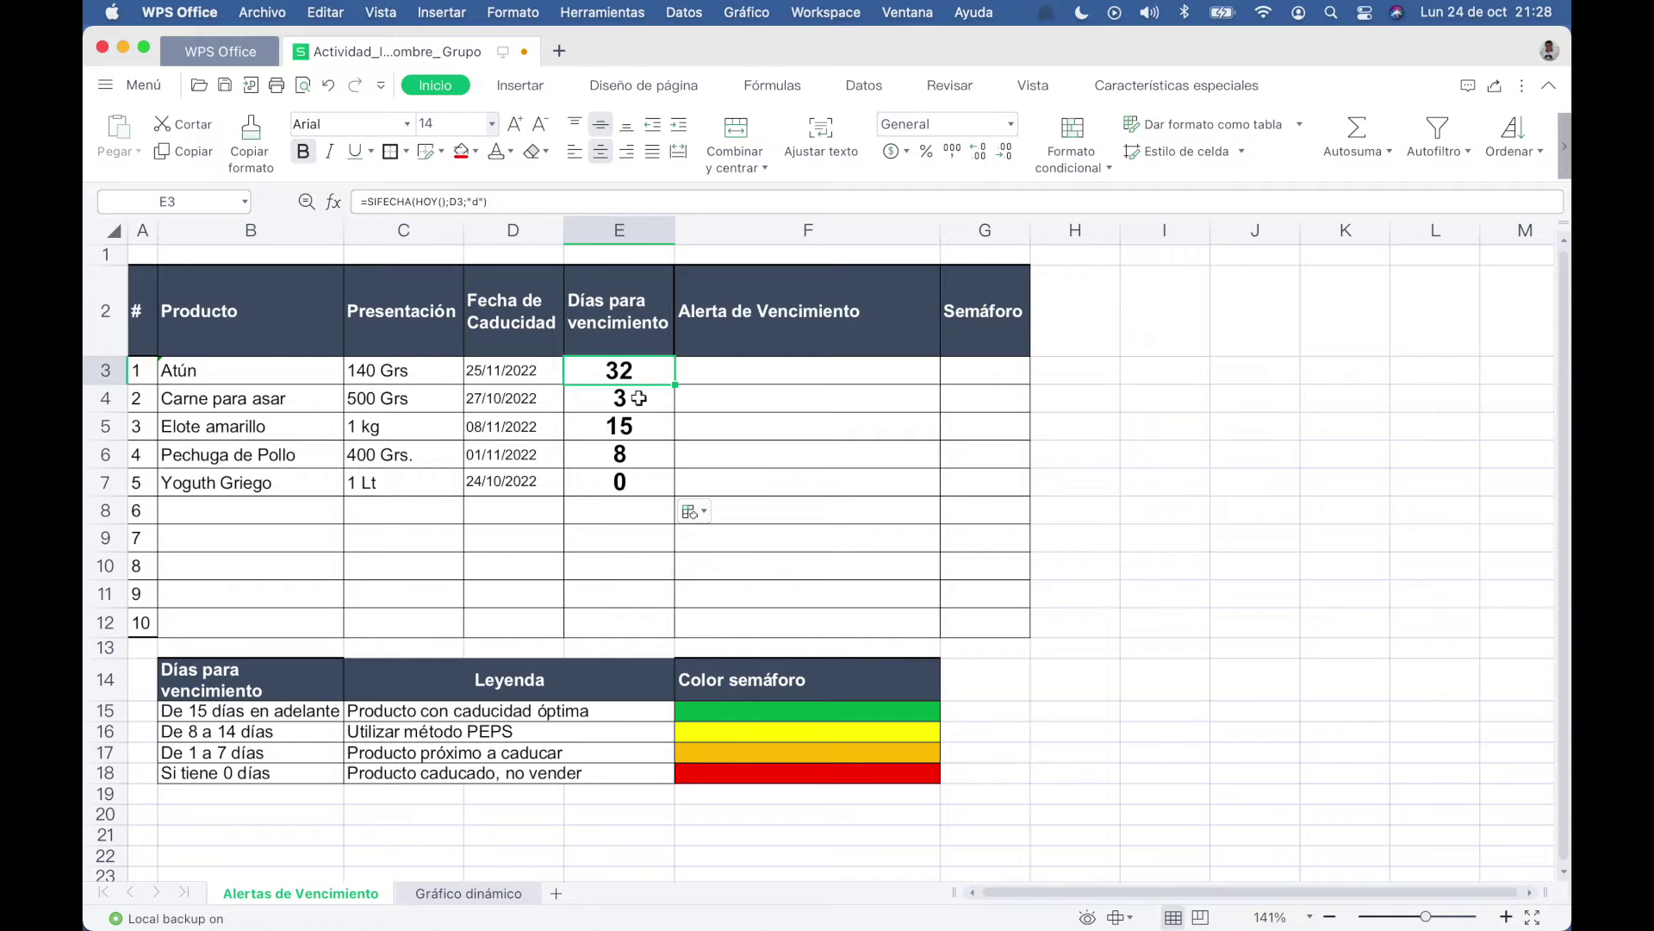
{"action": "left_click_drag", "start_coordinate": [497, 512], "coordinate": [518, 624]}
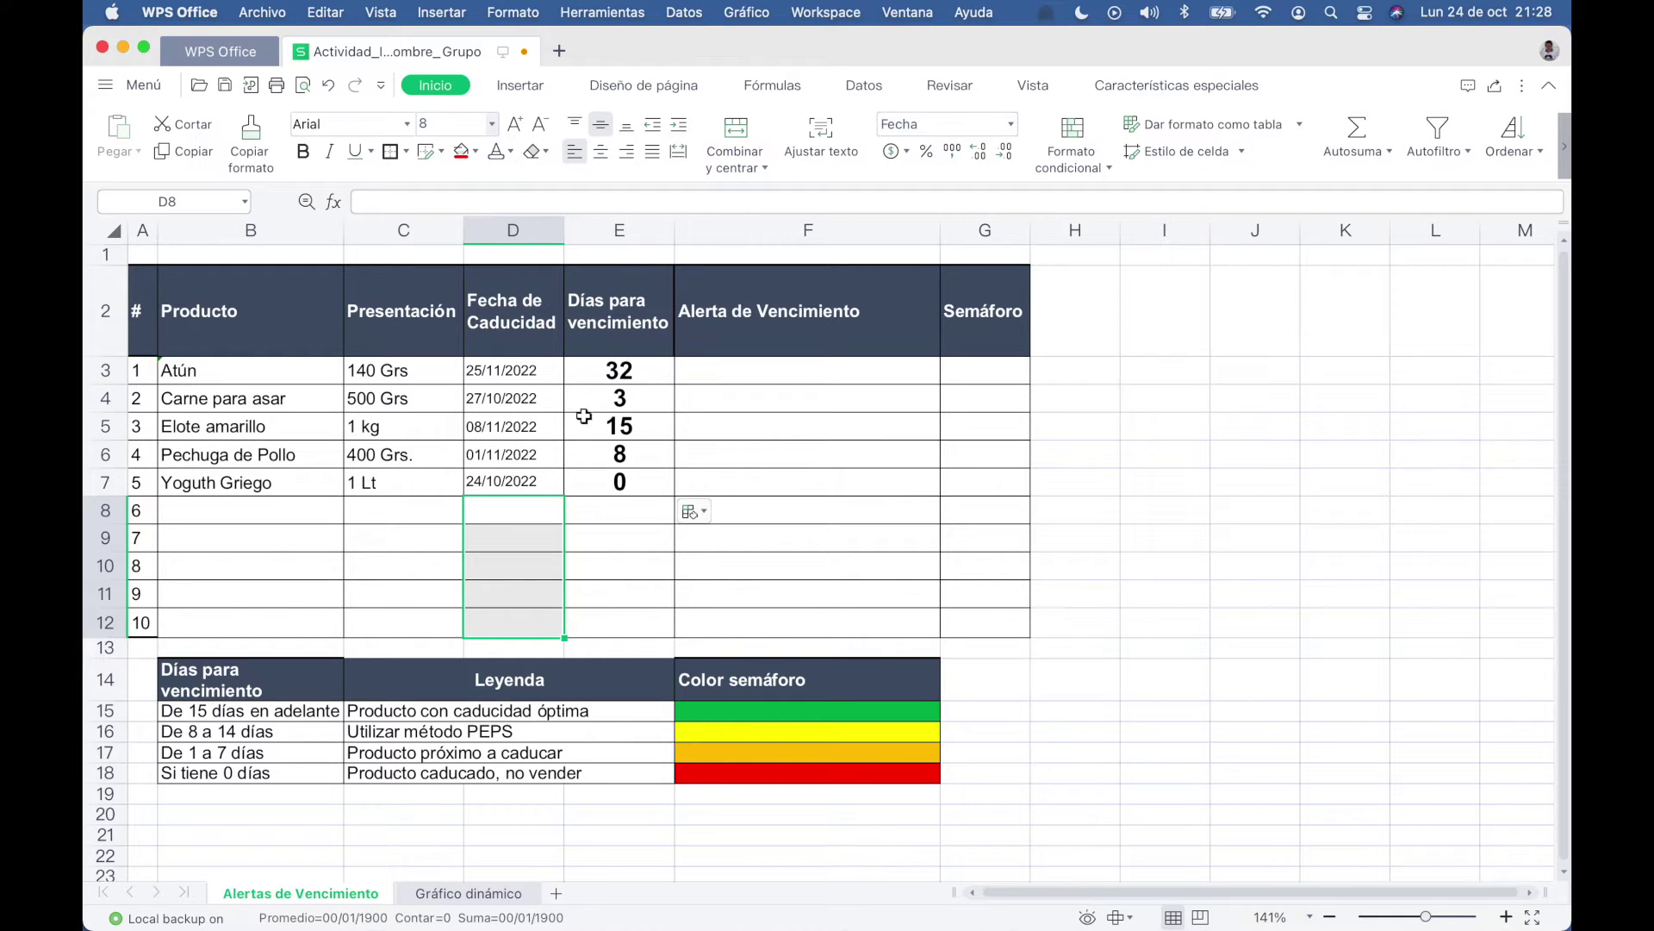
{"action": "double_click", "coordinate": [623, 372]}
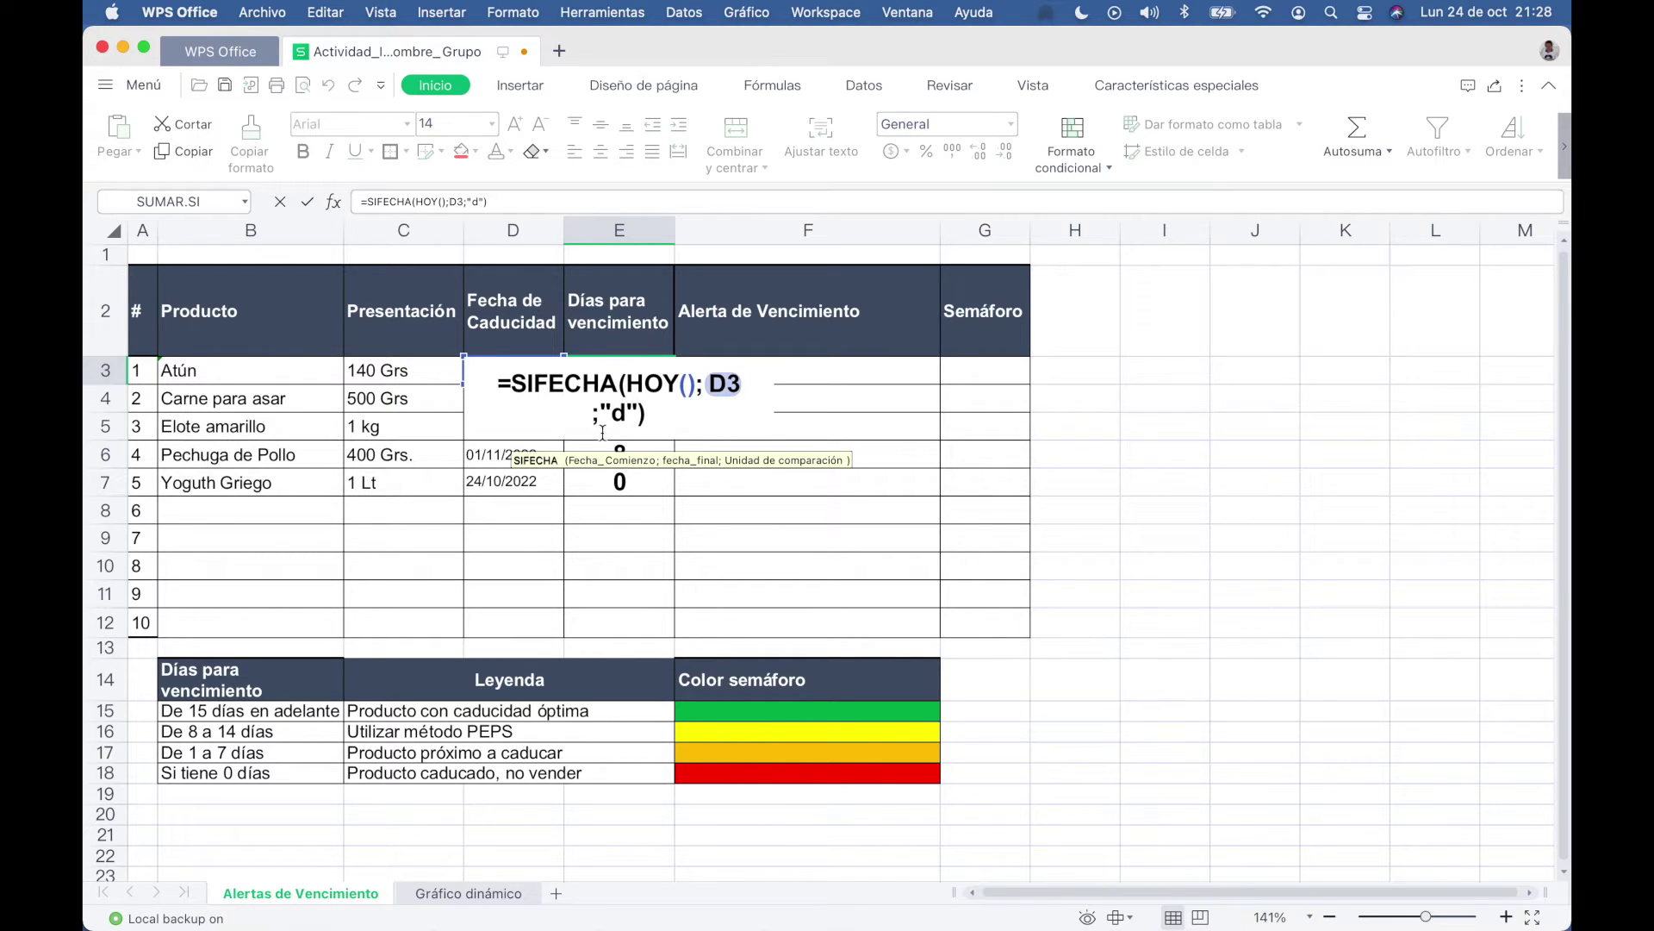
{"action": "key", "text": "Return"}
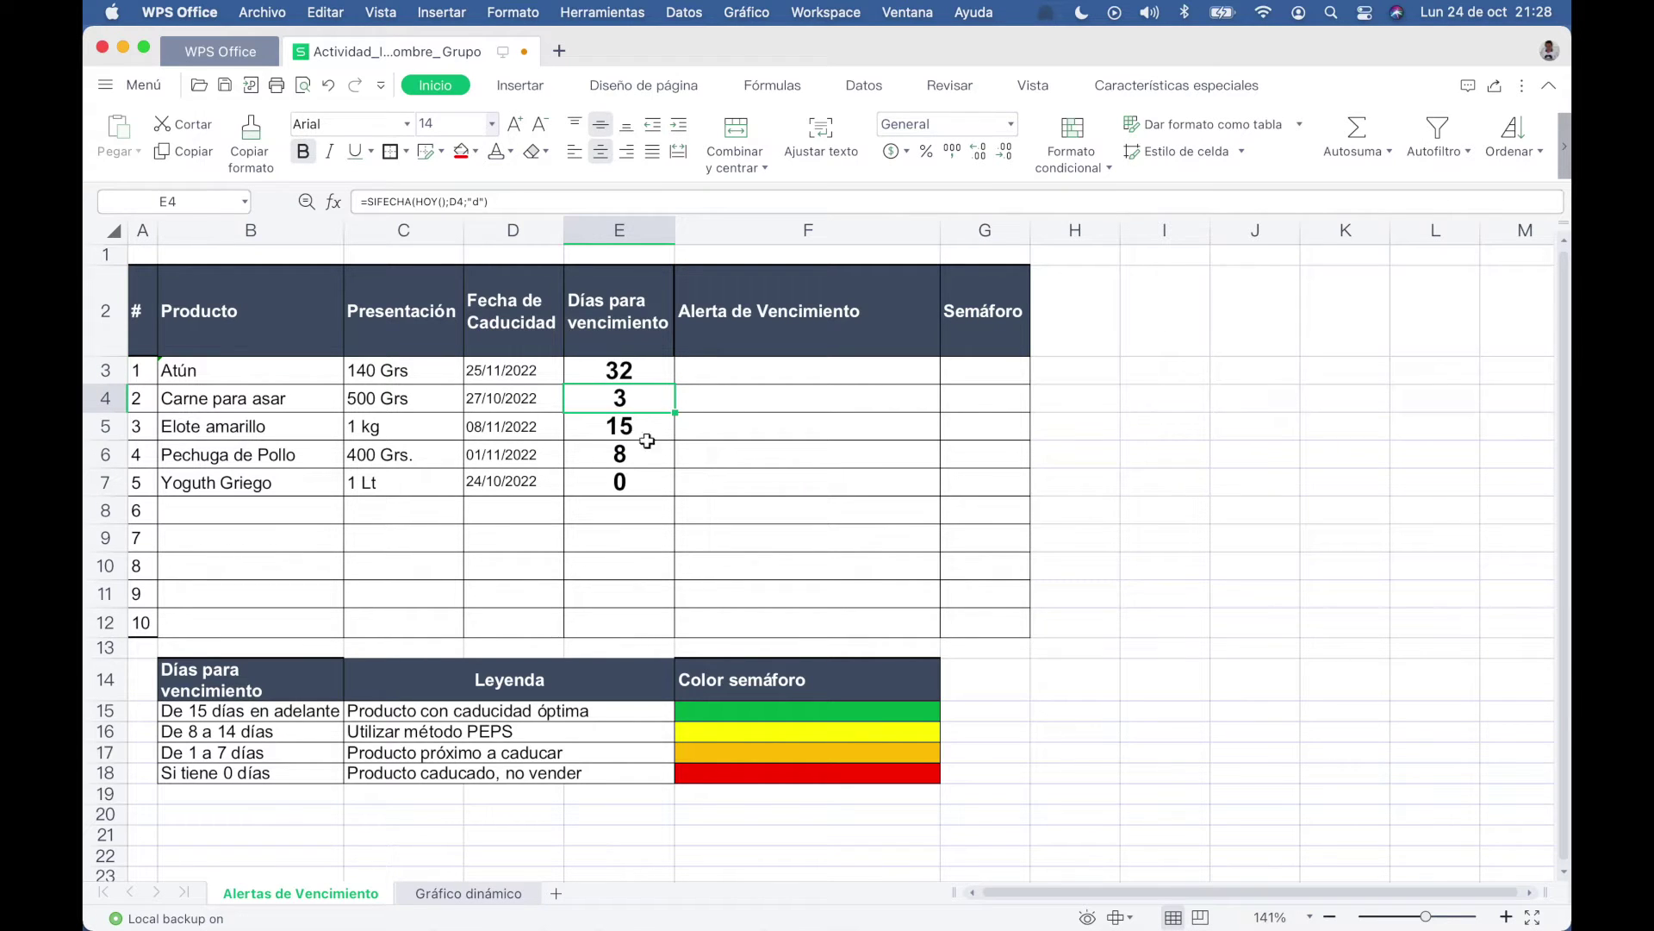
{"action": "left_click", "coordinate": [633, 372]}
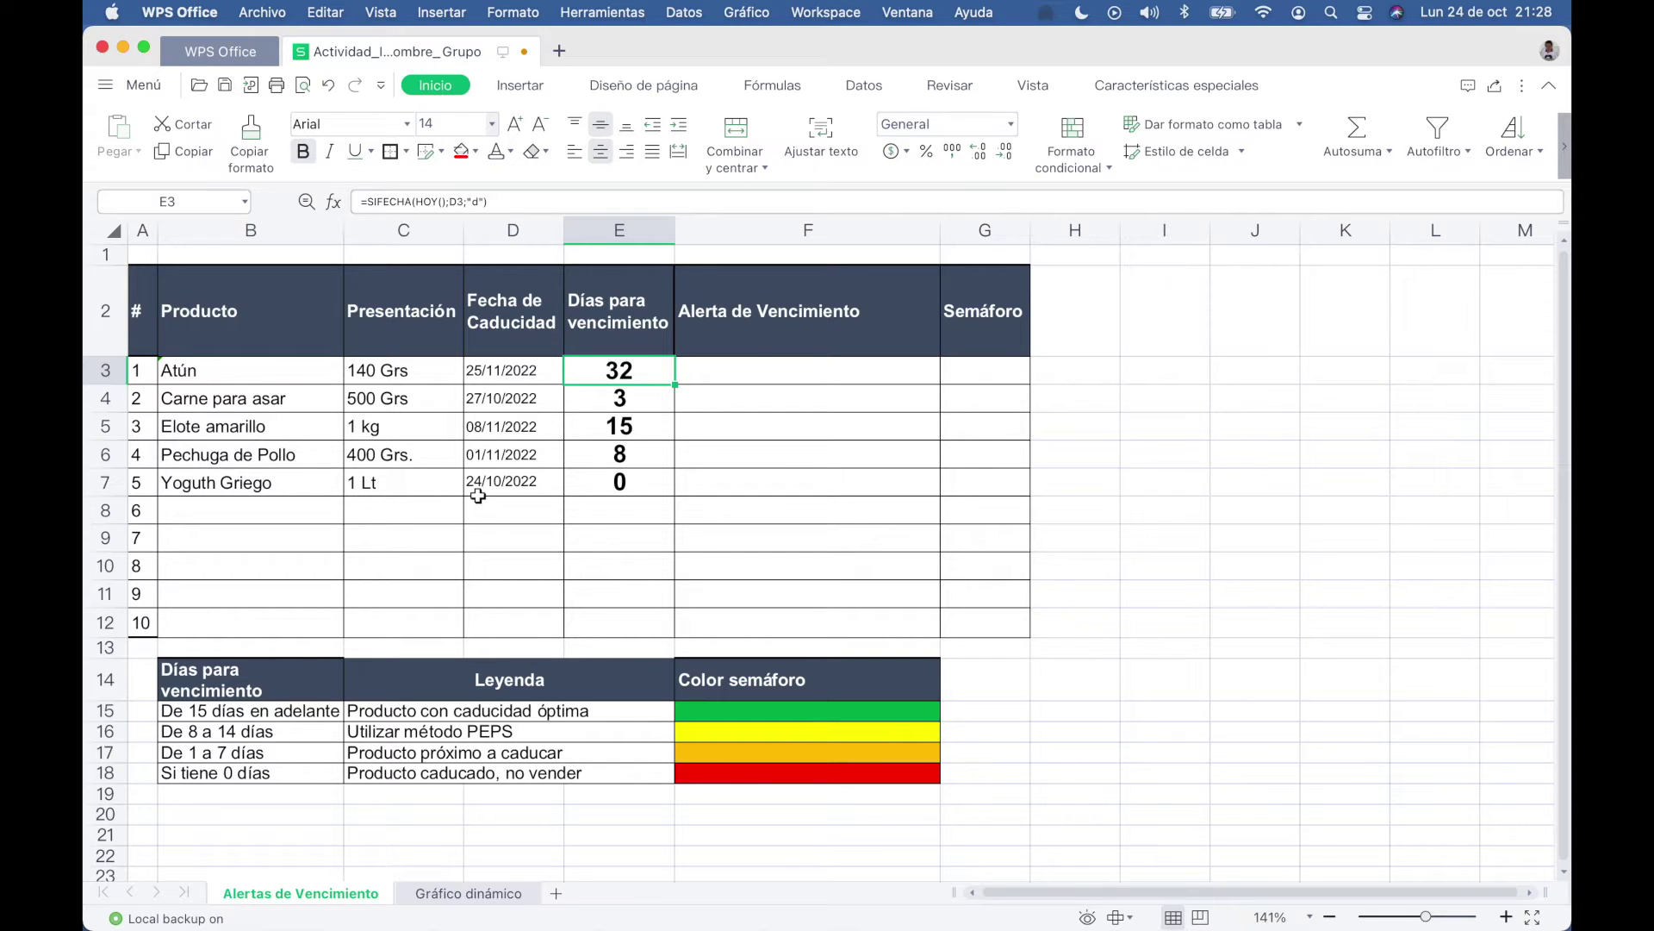
{"action": "left_click", "coordinate": [746, 385]}
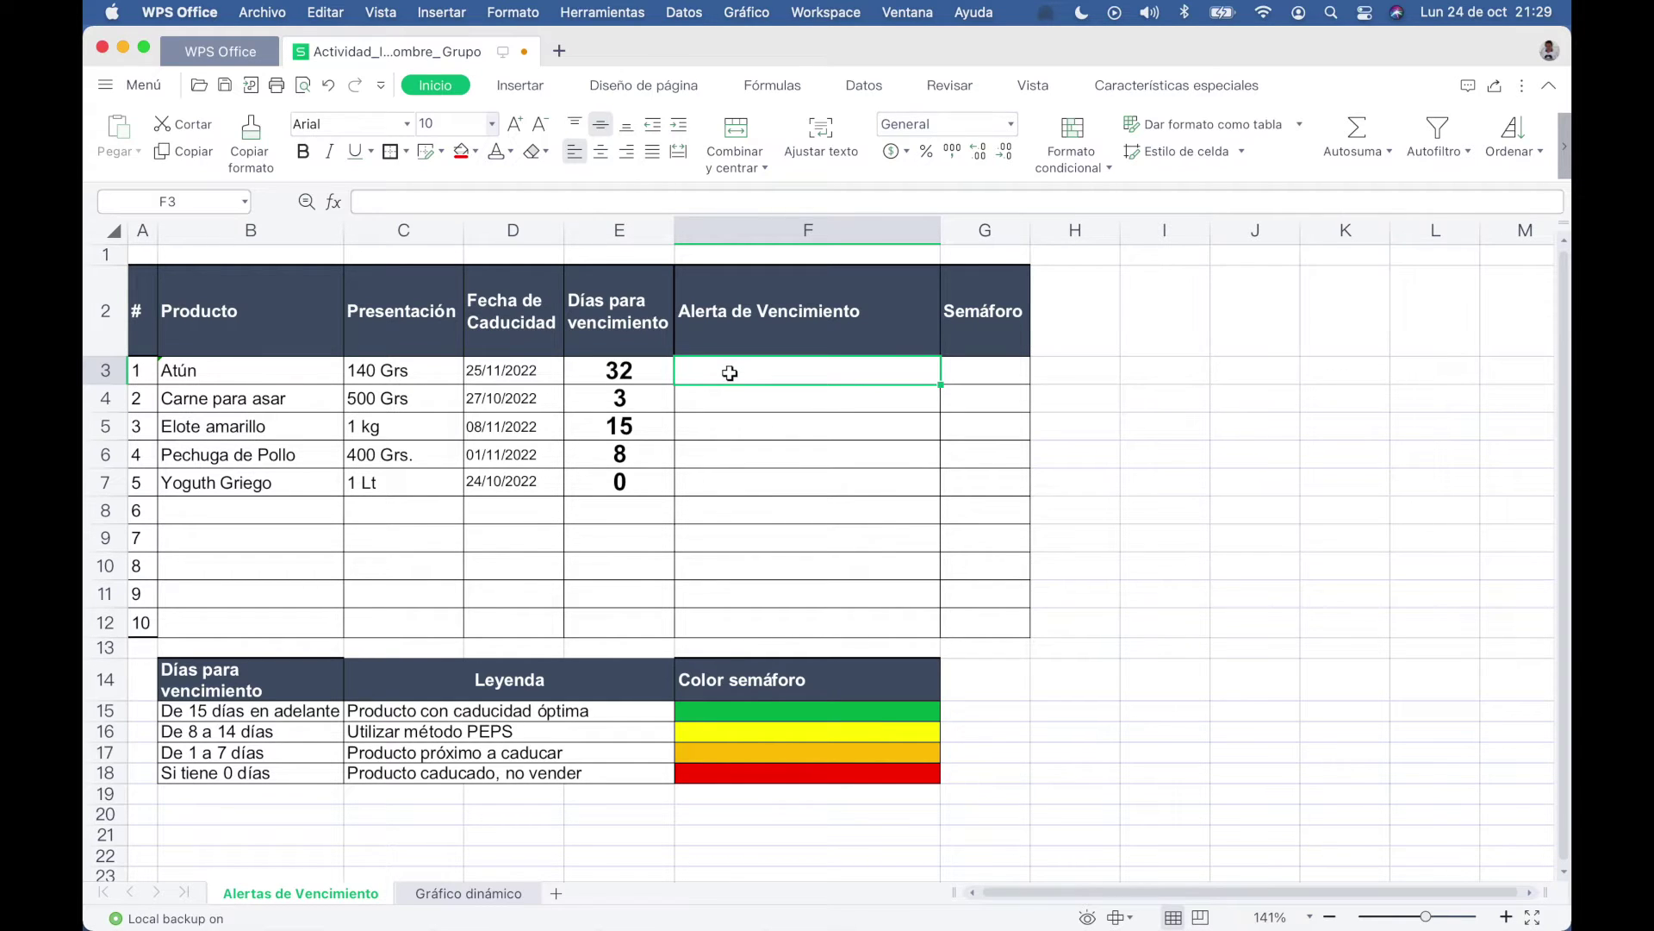
{"action": "type", "text": "="}
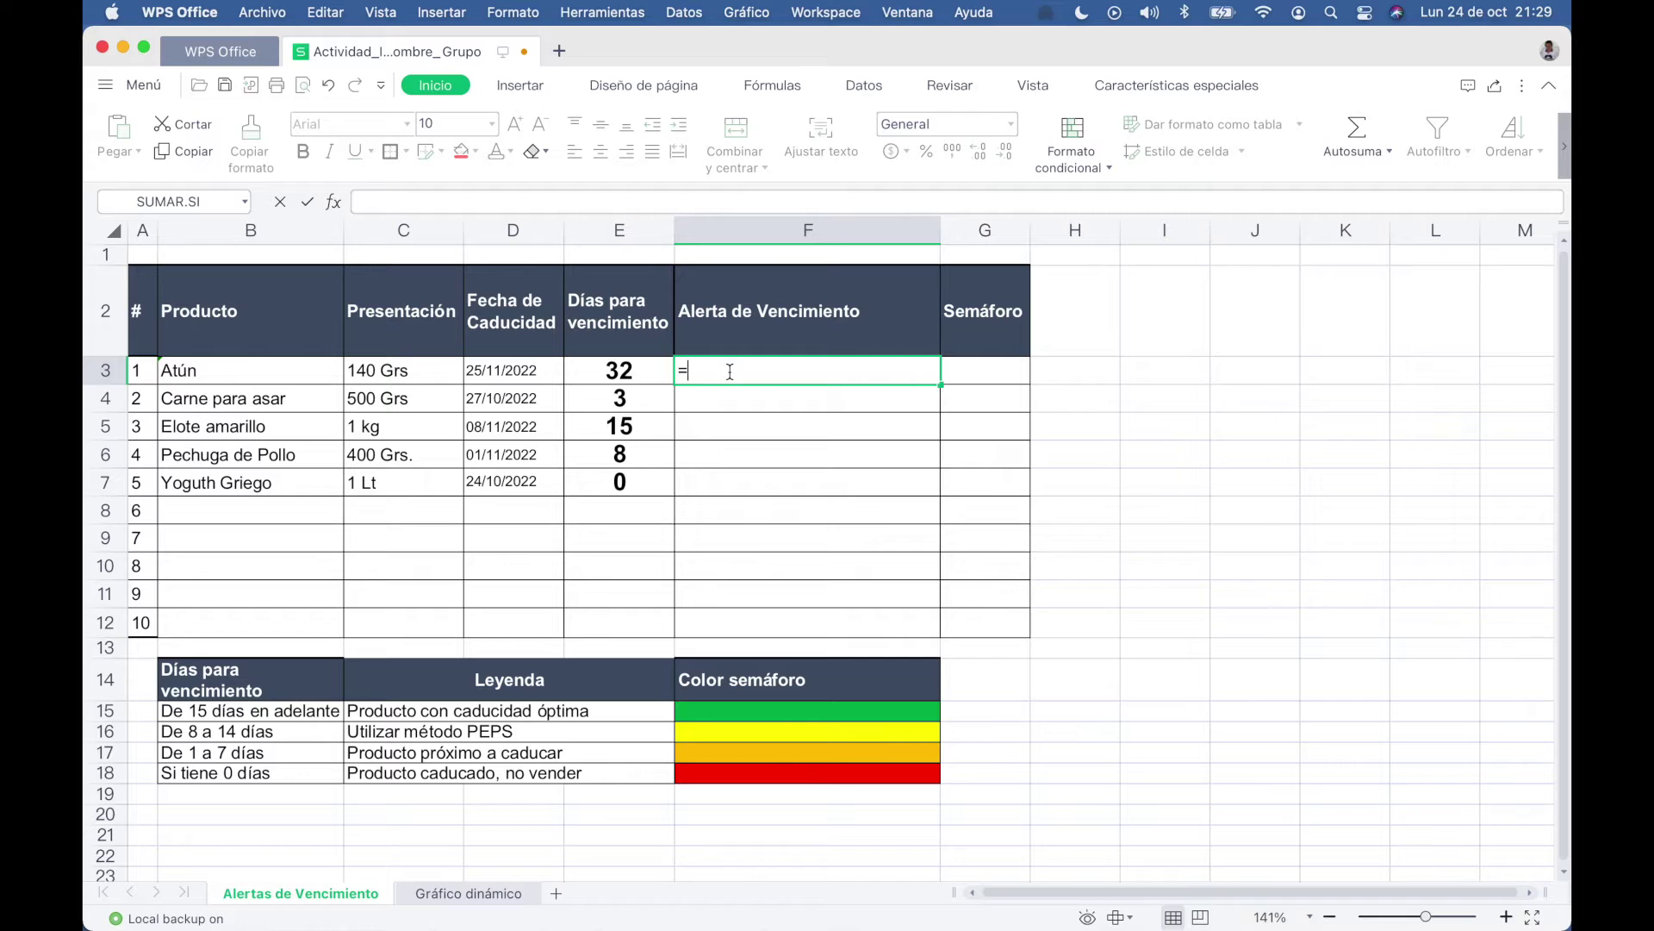
{"action": "type", "text": "si"}
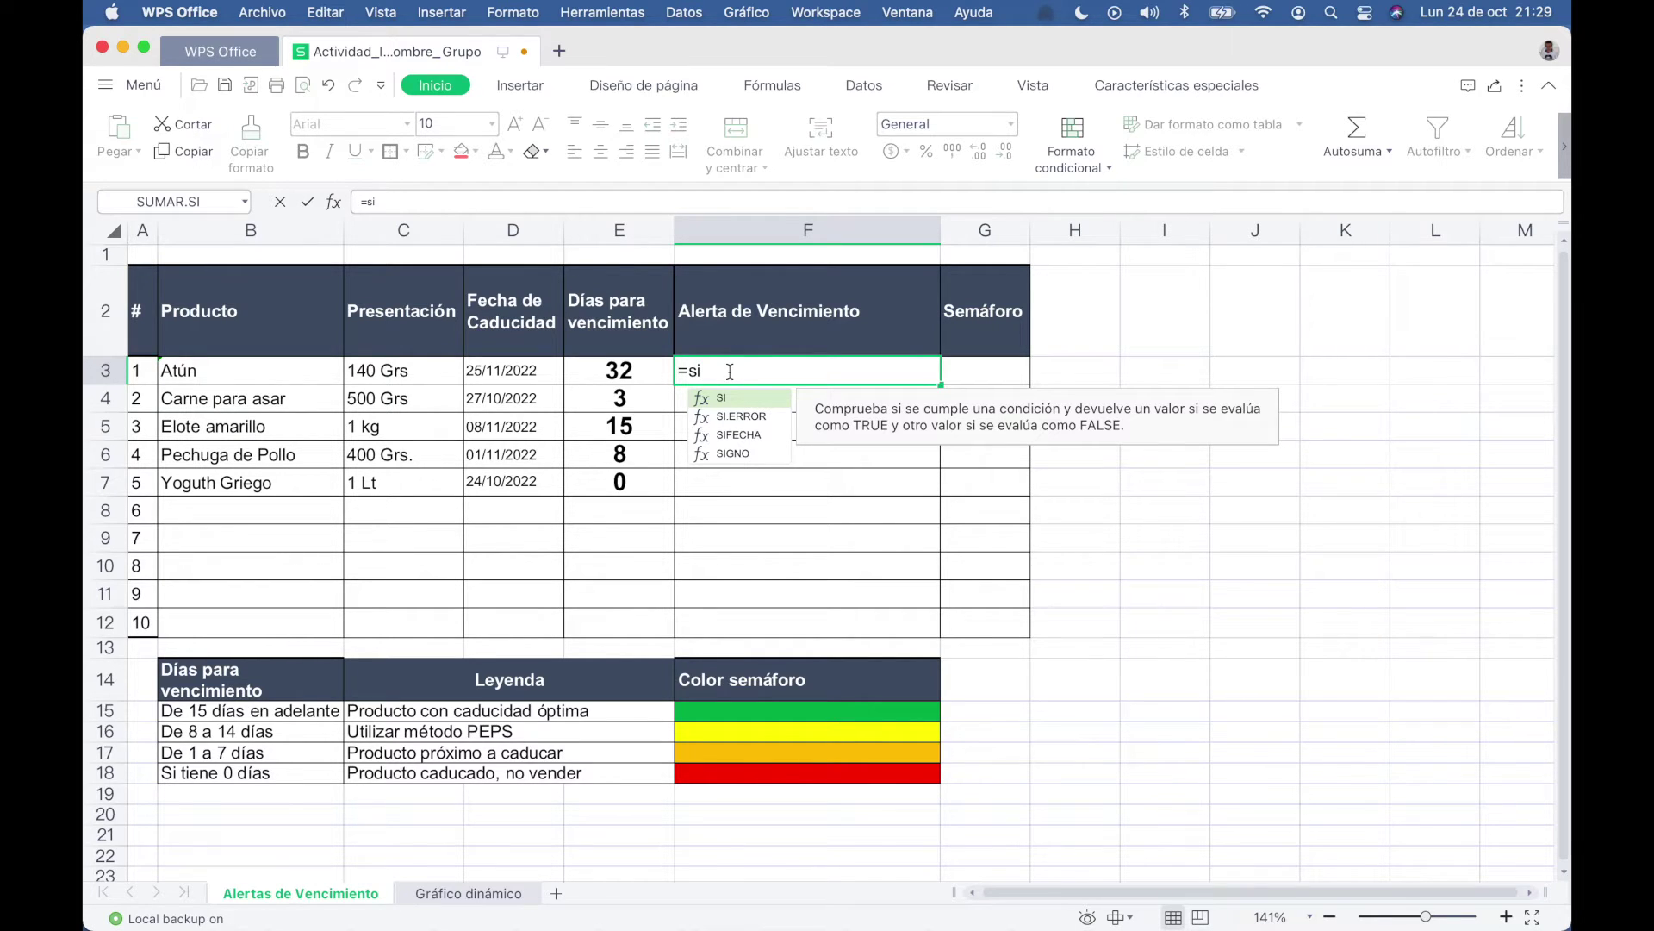
Begin F3's formula as =si(E3>=15;"Producto con caducidad óptima", fixing two typos.
{"action": "type", "text": "("}
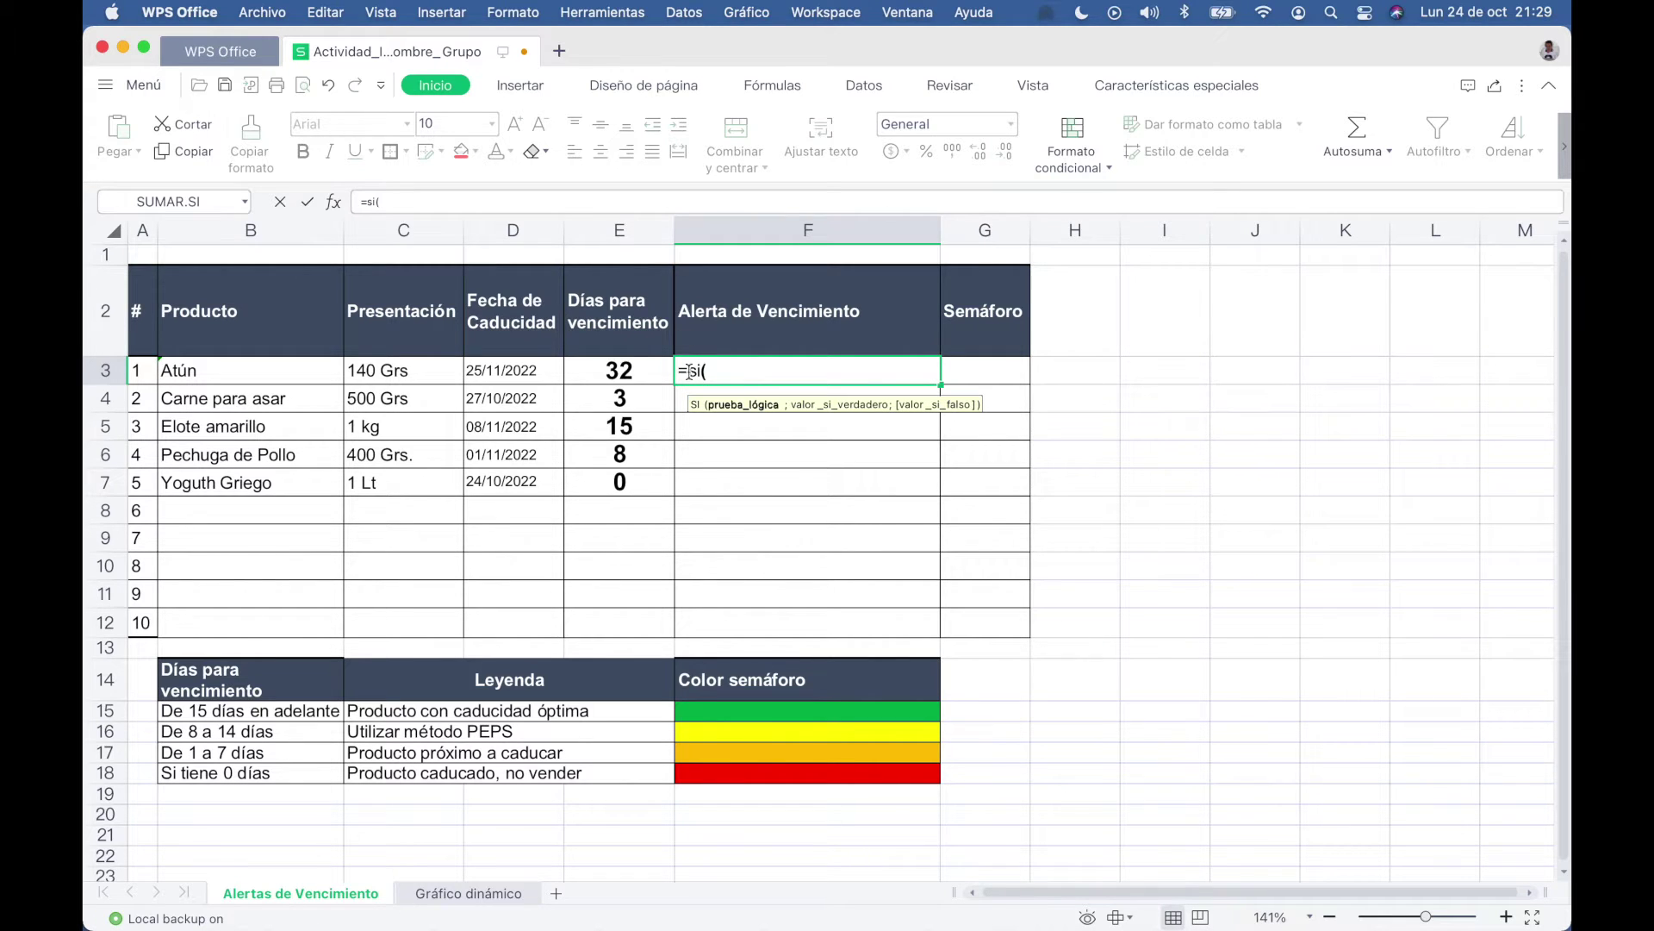
{"action": "left_click", "coordinate": [612, 372]}
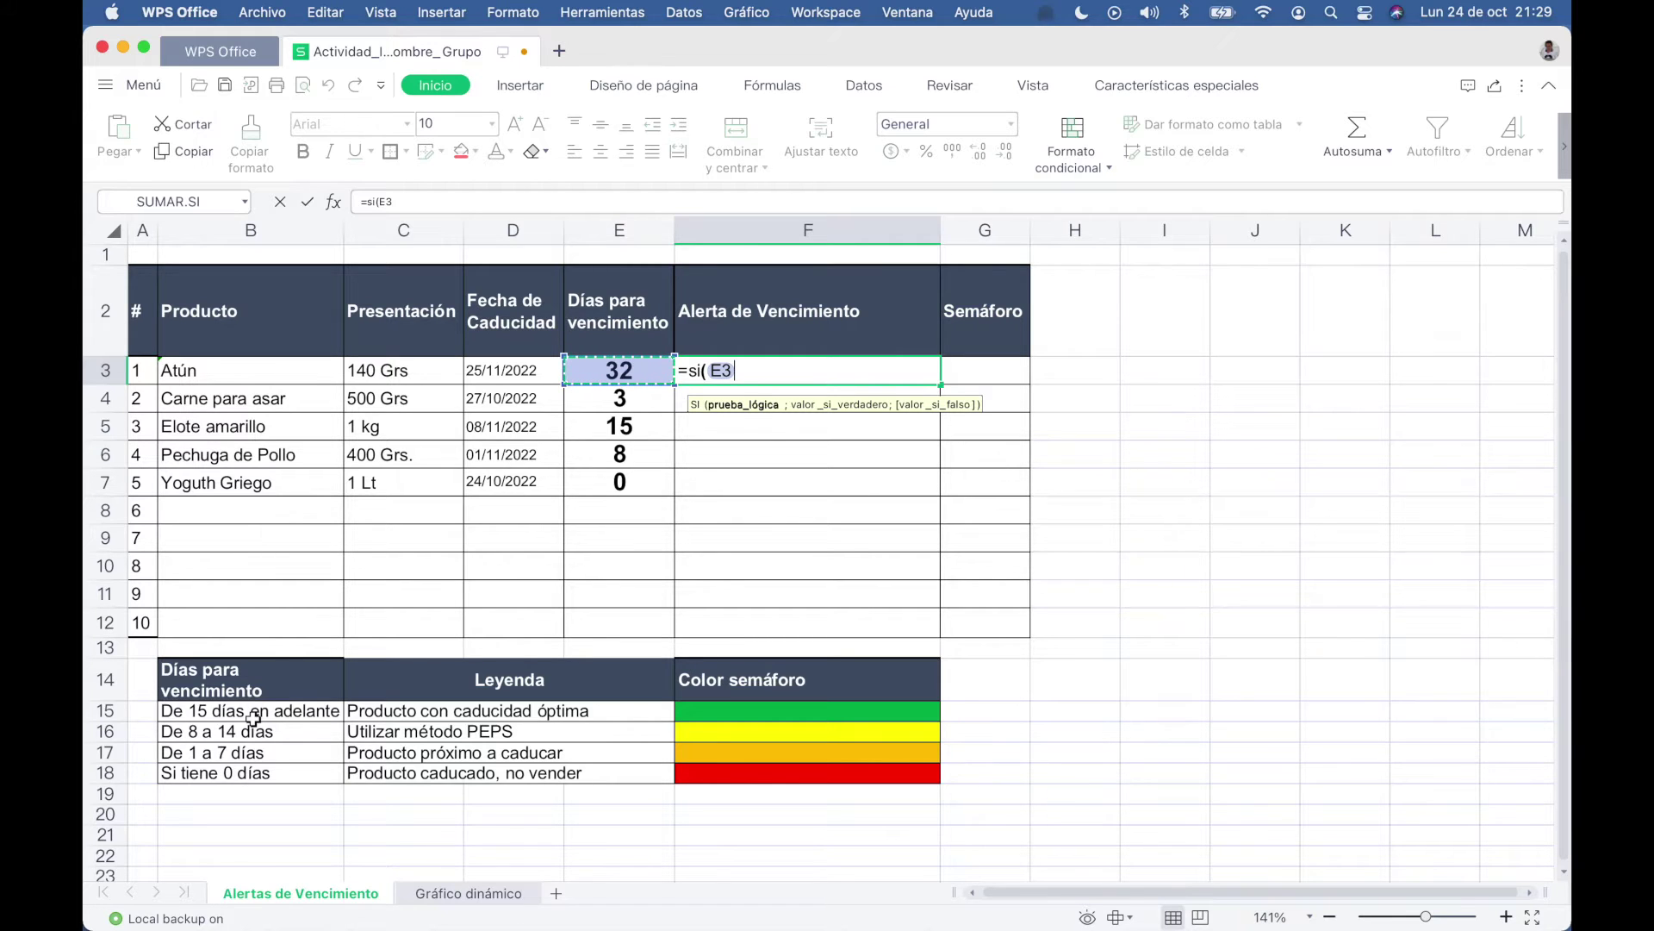
{"action": "type", "text": "<"}
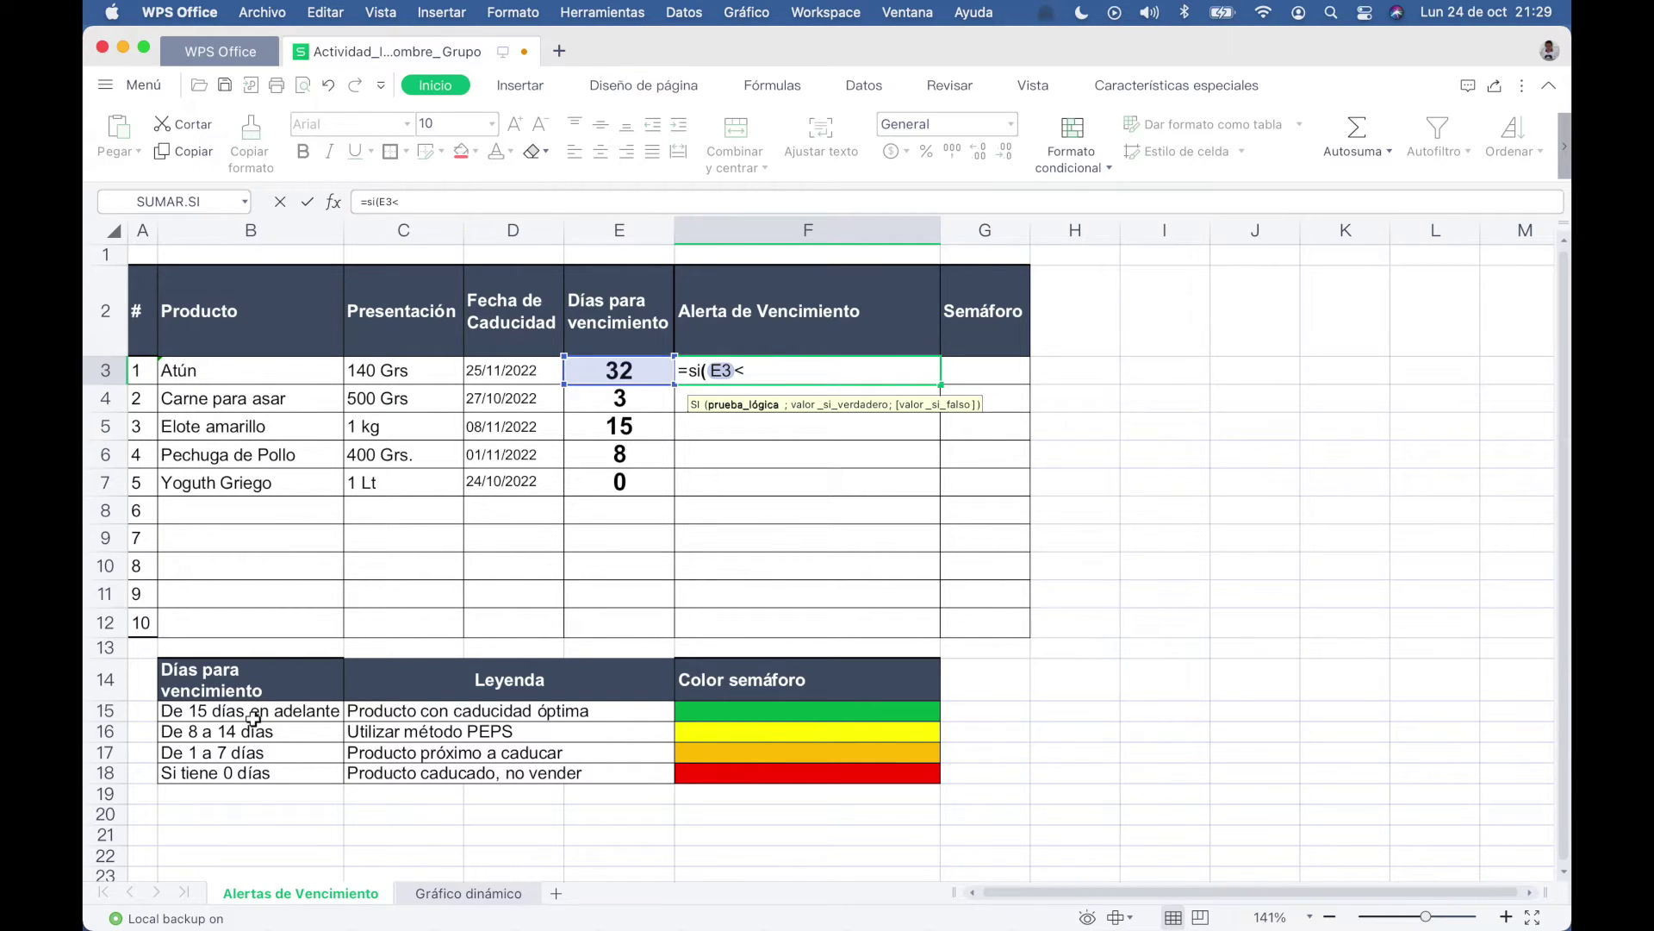
{"action": "key", "text": "BackSpace"}
{"action": "type", "text": ">=15"}
{"action": "type", "text": ";"}
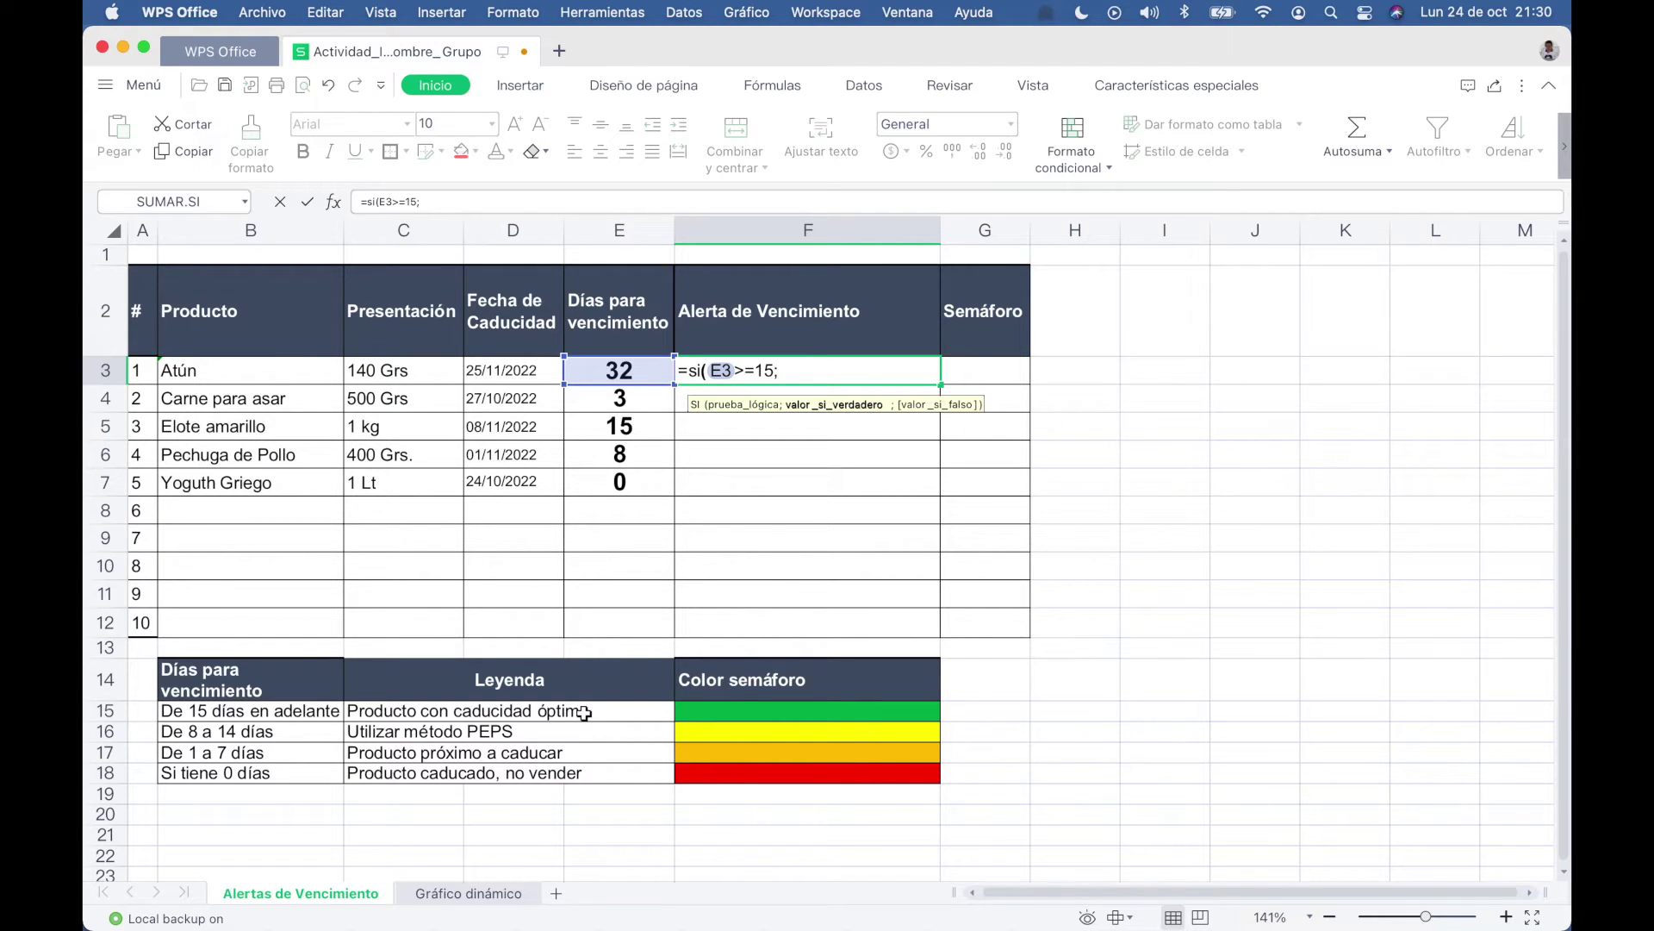
{"action": "type", "text": "W"}
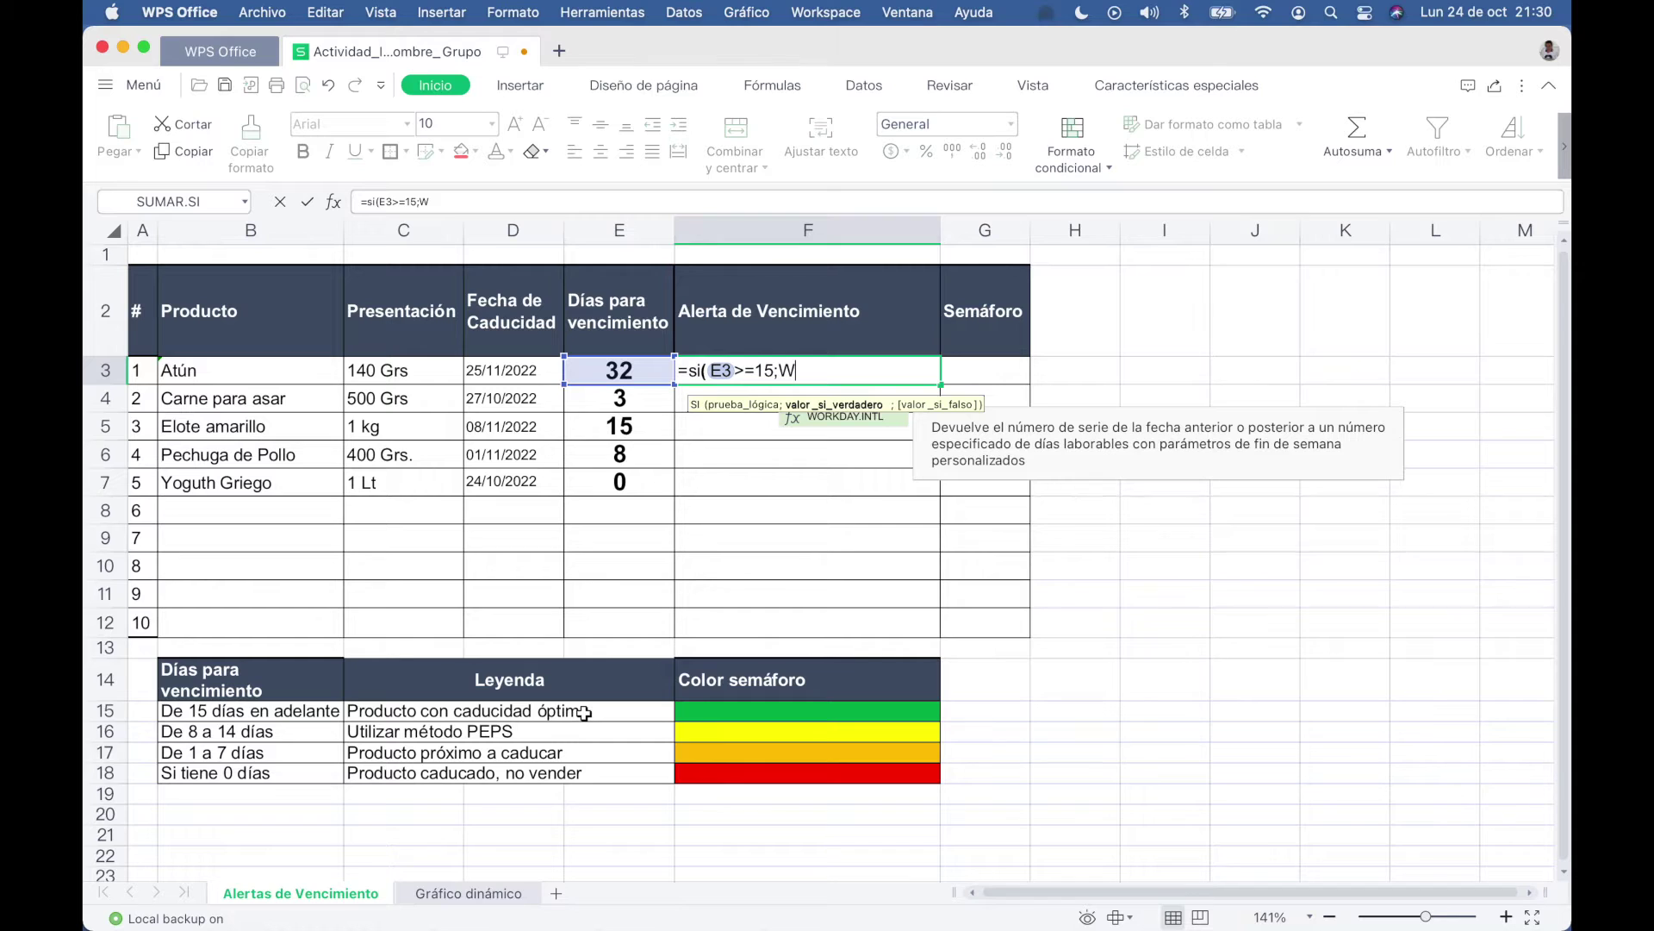
{"action": "key", "text": "BackSpace"}
{"action": "type", "text": "\"Producto con caducidad óptima"}
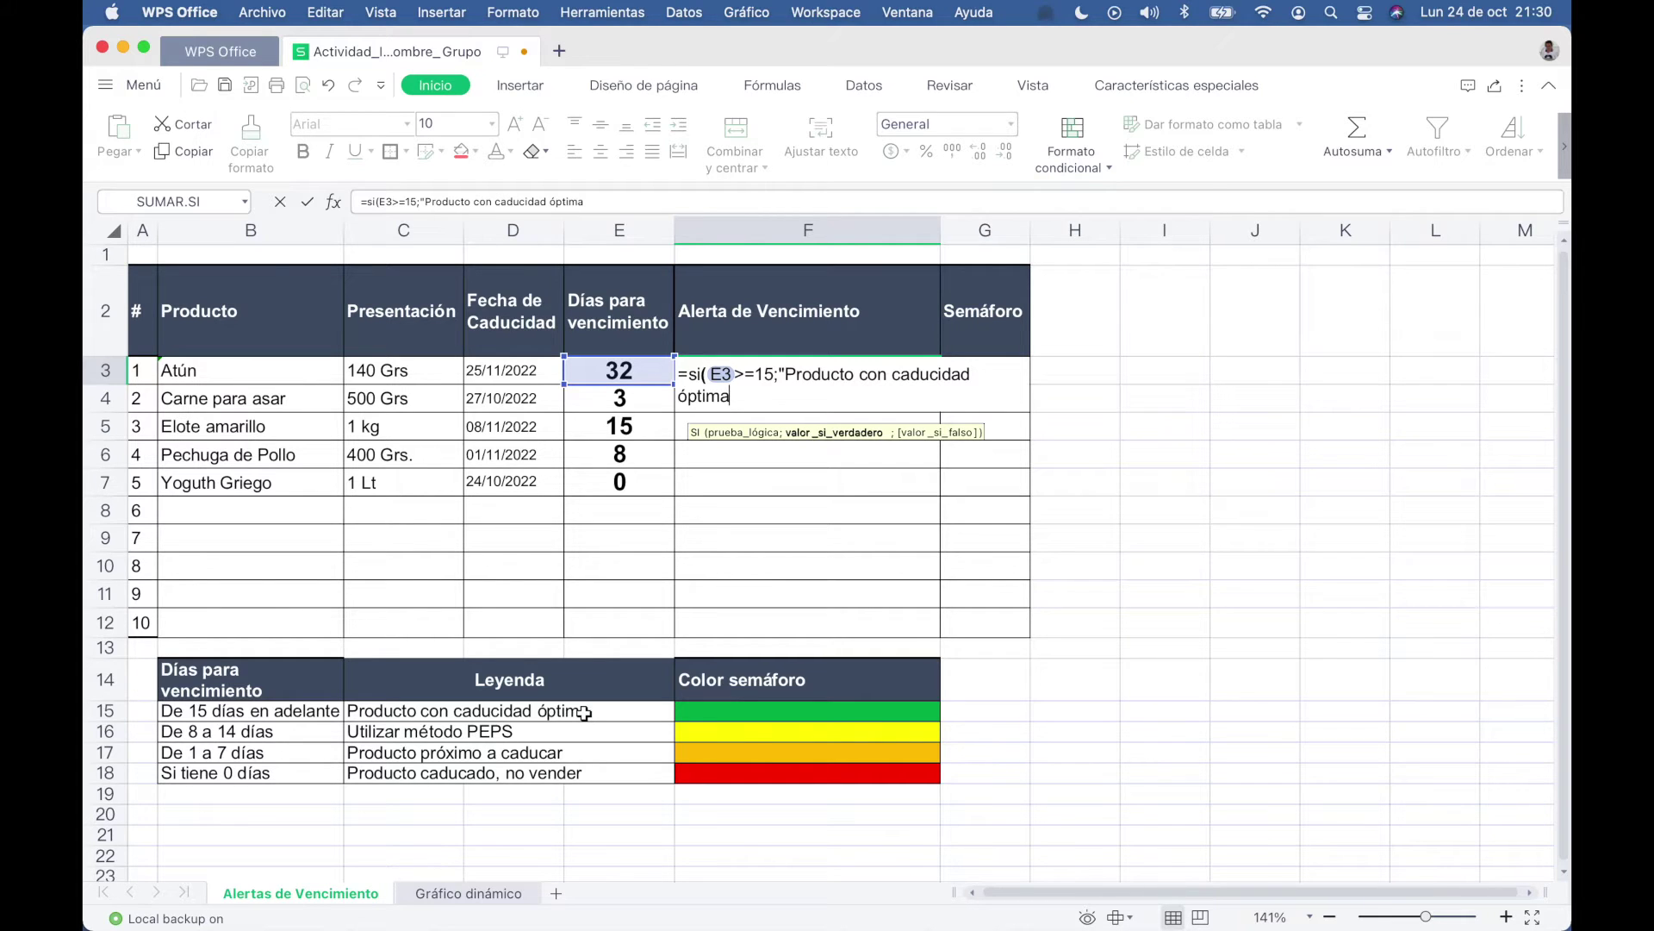
{"action": "type", "text": "\""}
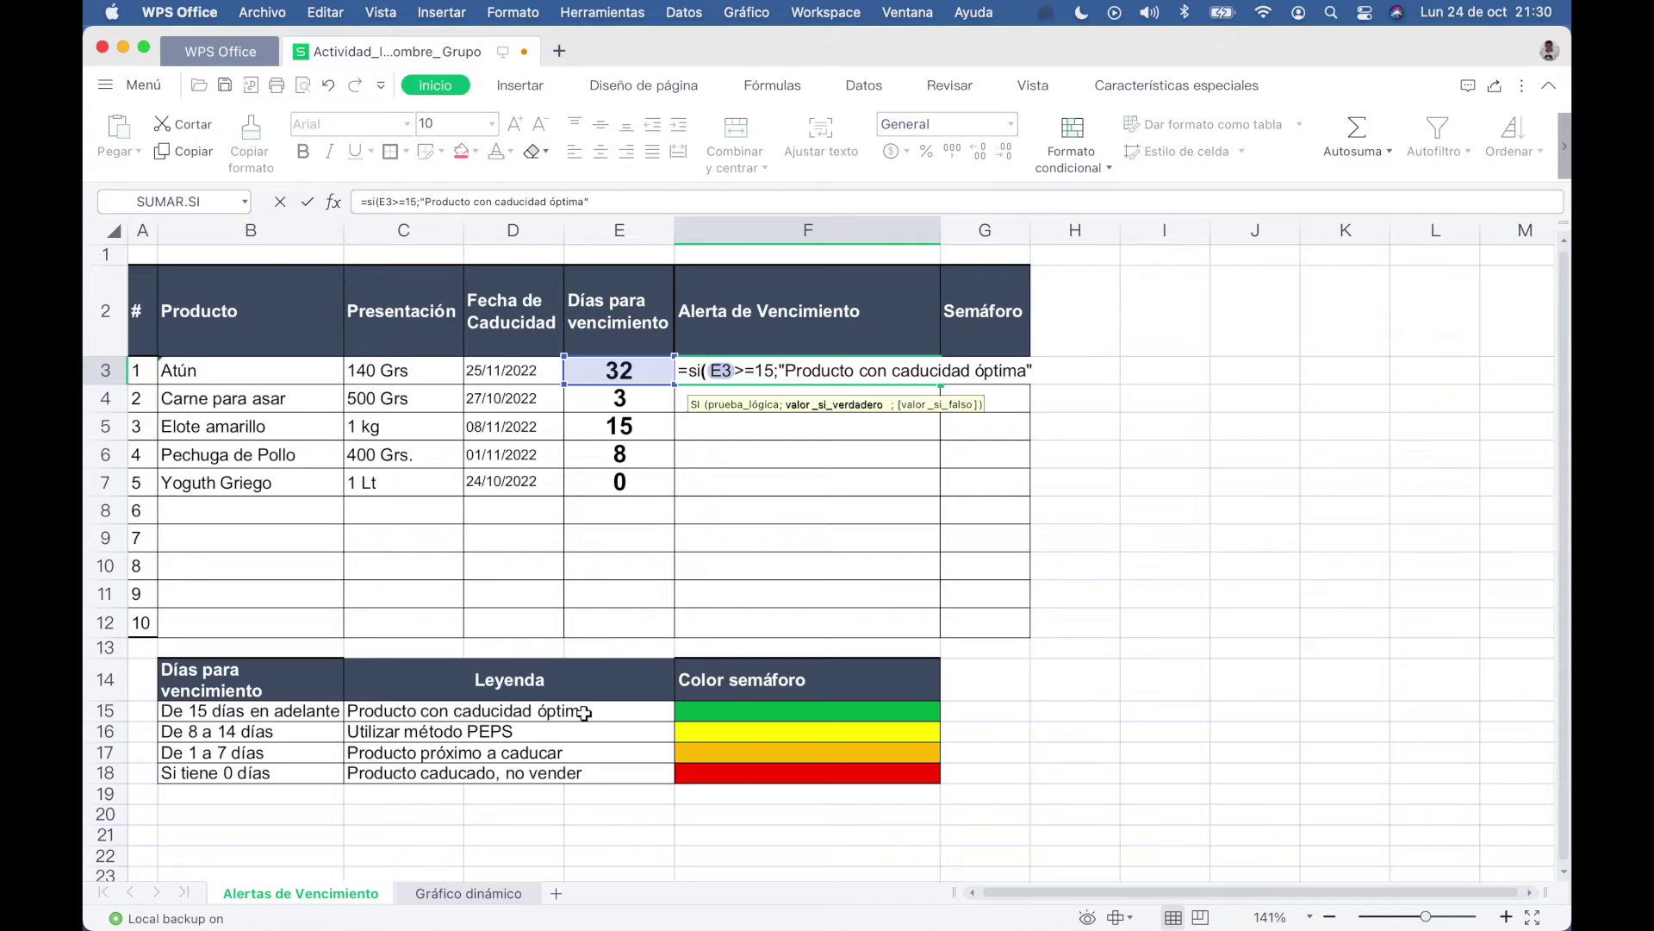
Add the nested test si(y(E3>=8;E3<=14) returning "Utilizar método PEPS" to F3's formula.
{"action": "type", "text": ";"}
{"action": "type", "text": "si"}
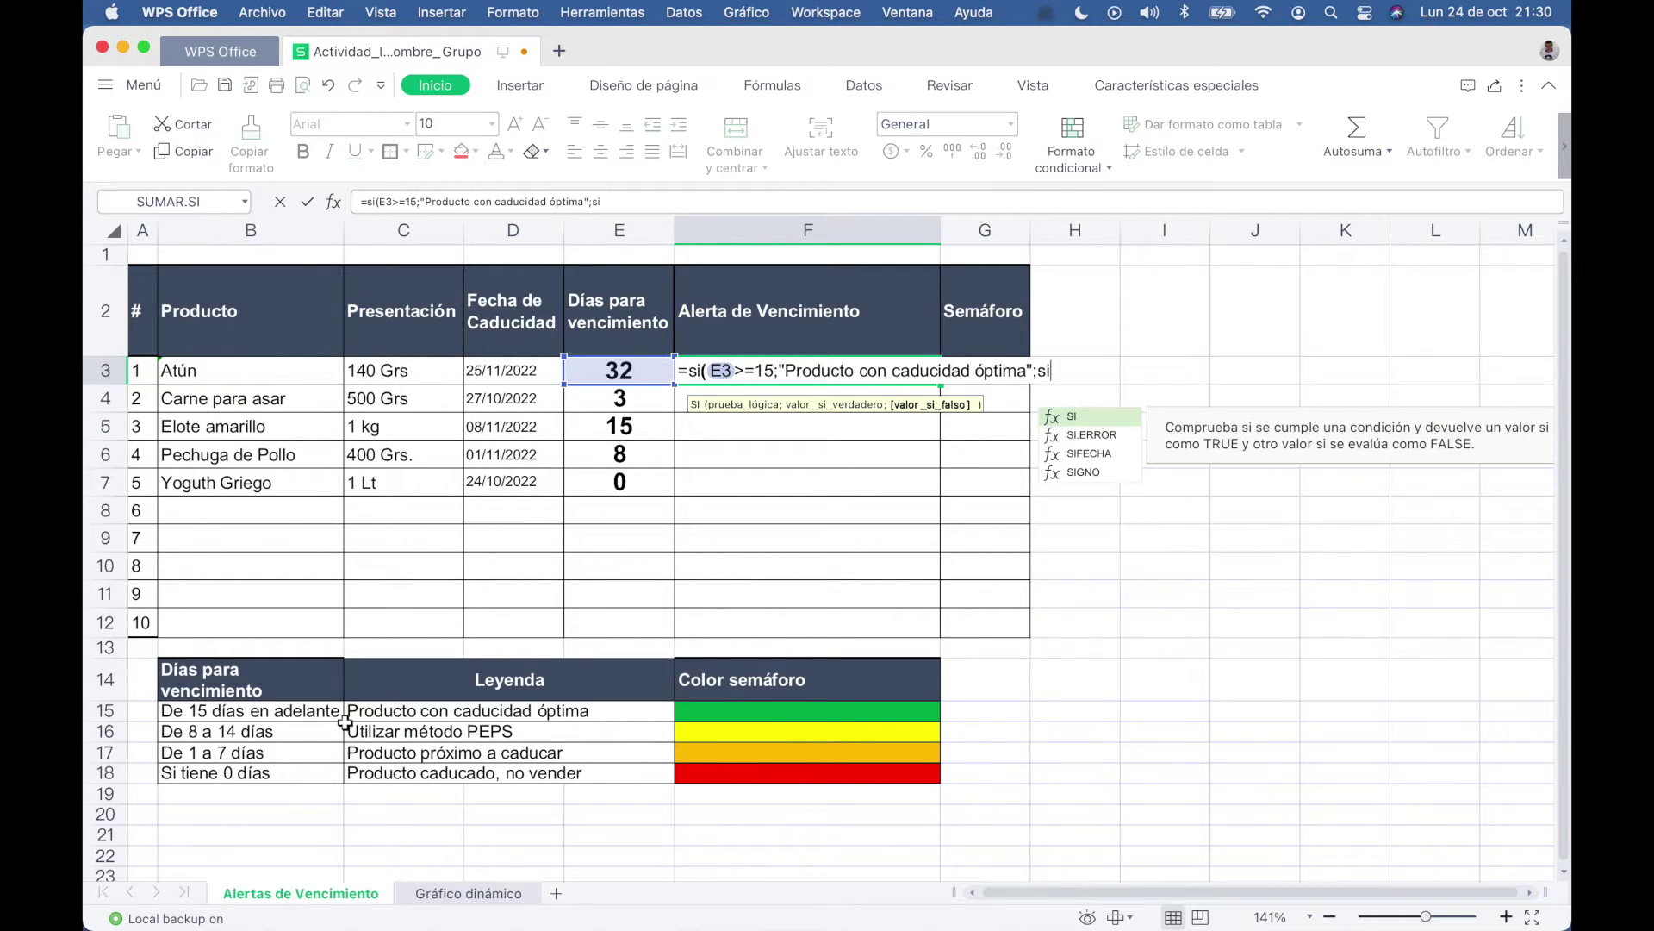
{"action": "type", "text": "("}
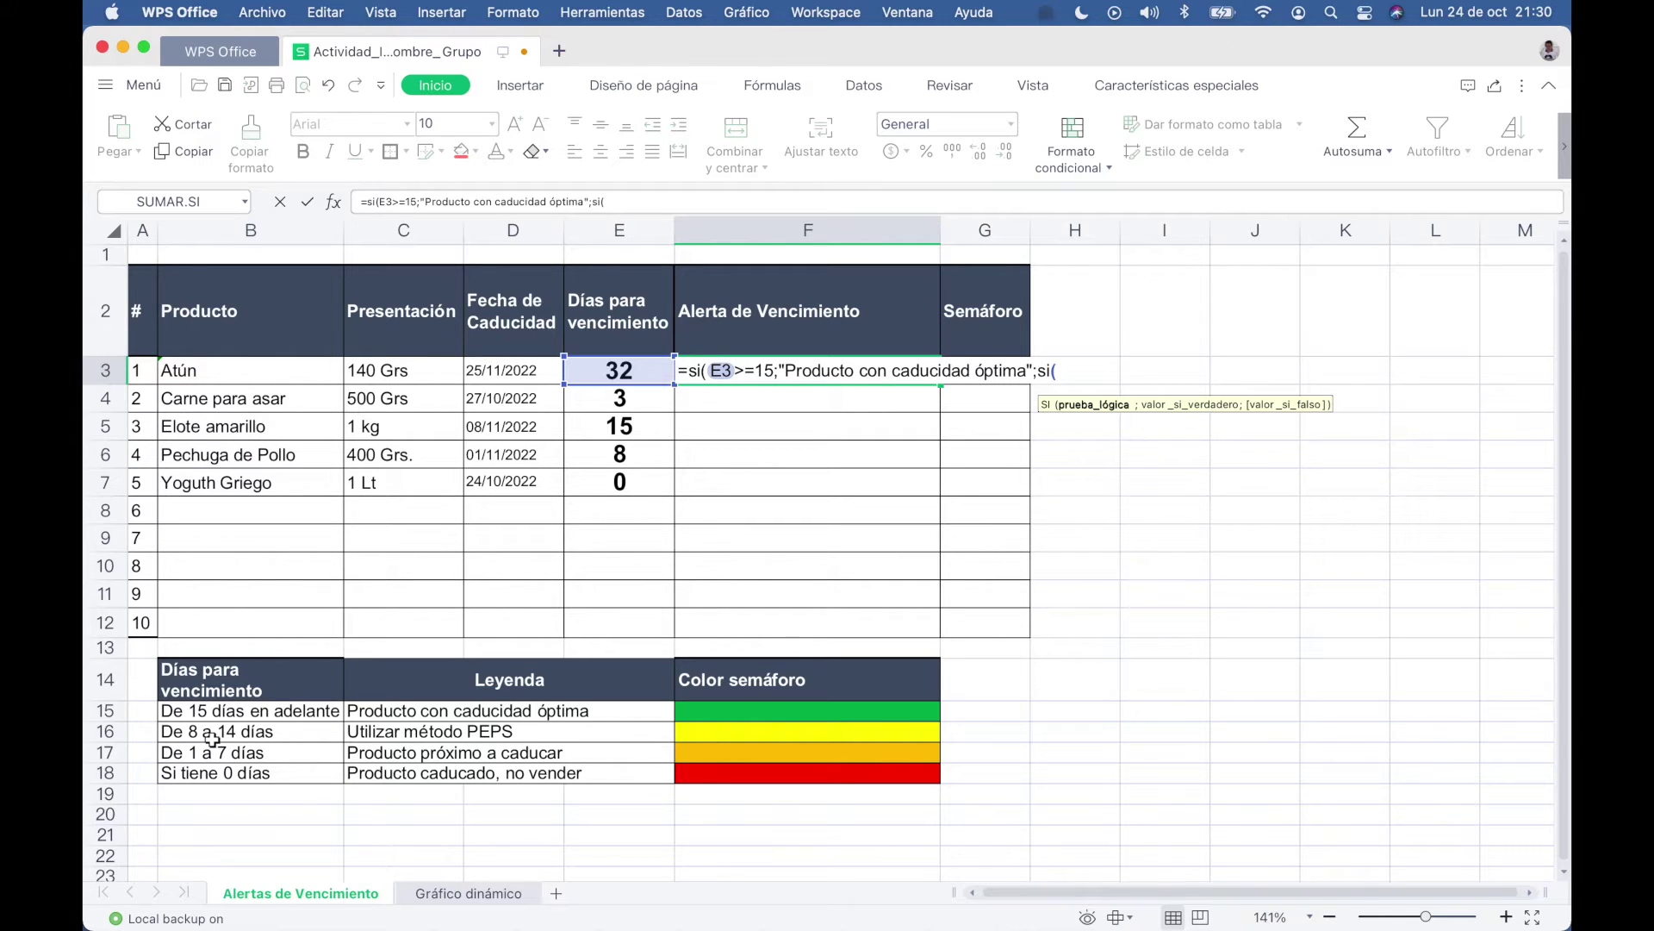
{"action": "type", "text": "y"}
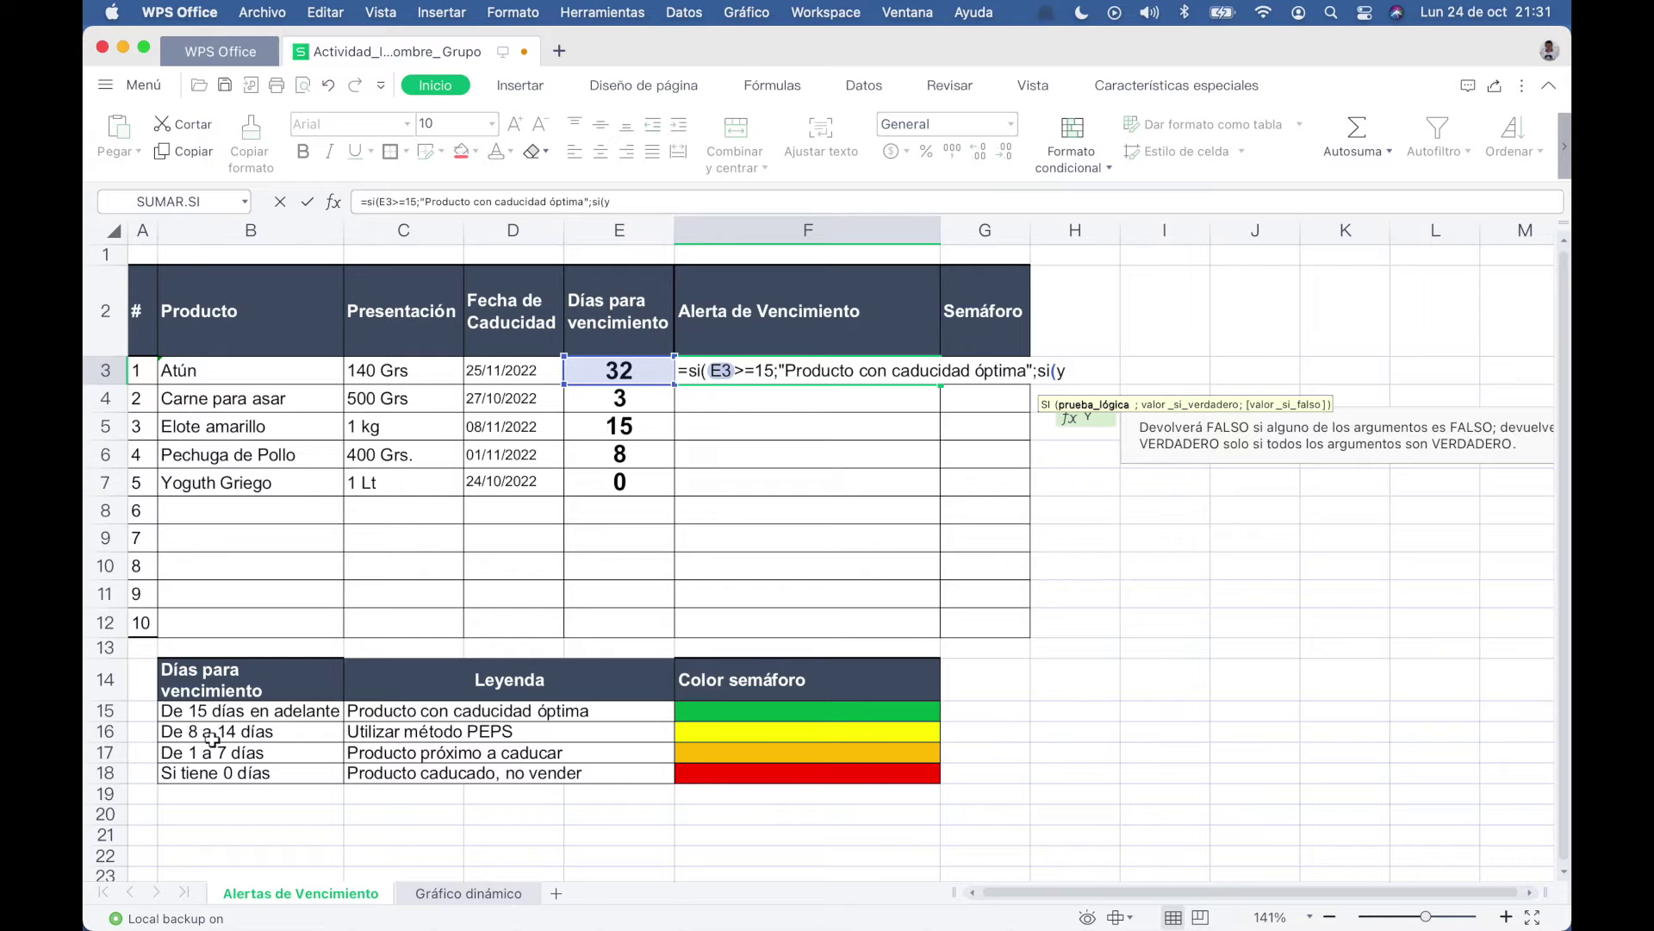
{"action": "type", "text": "("}
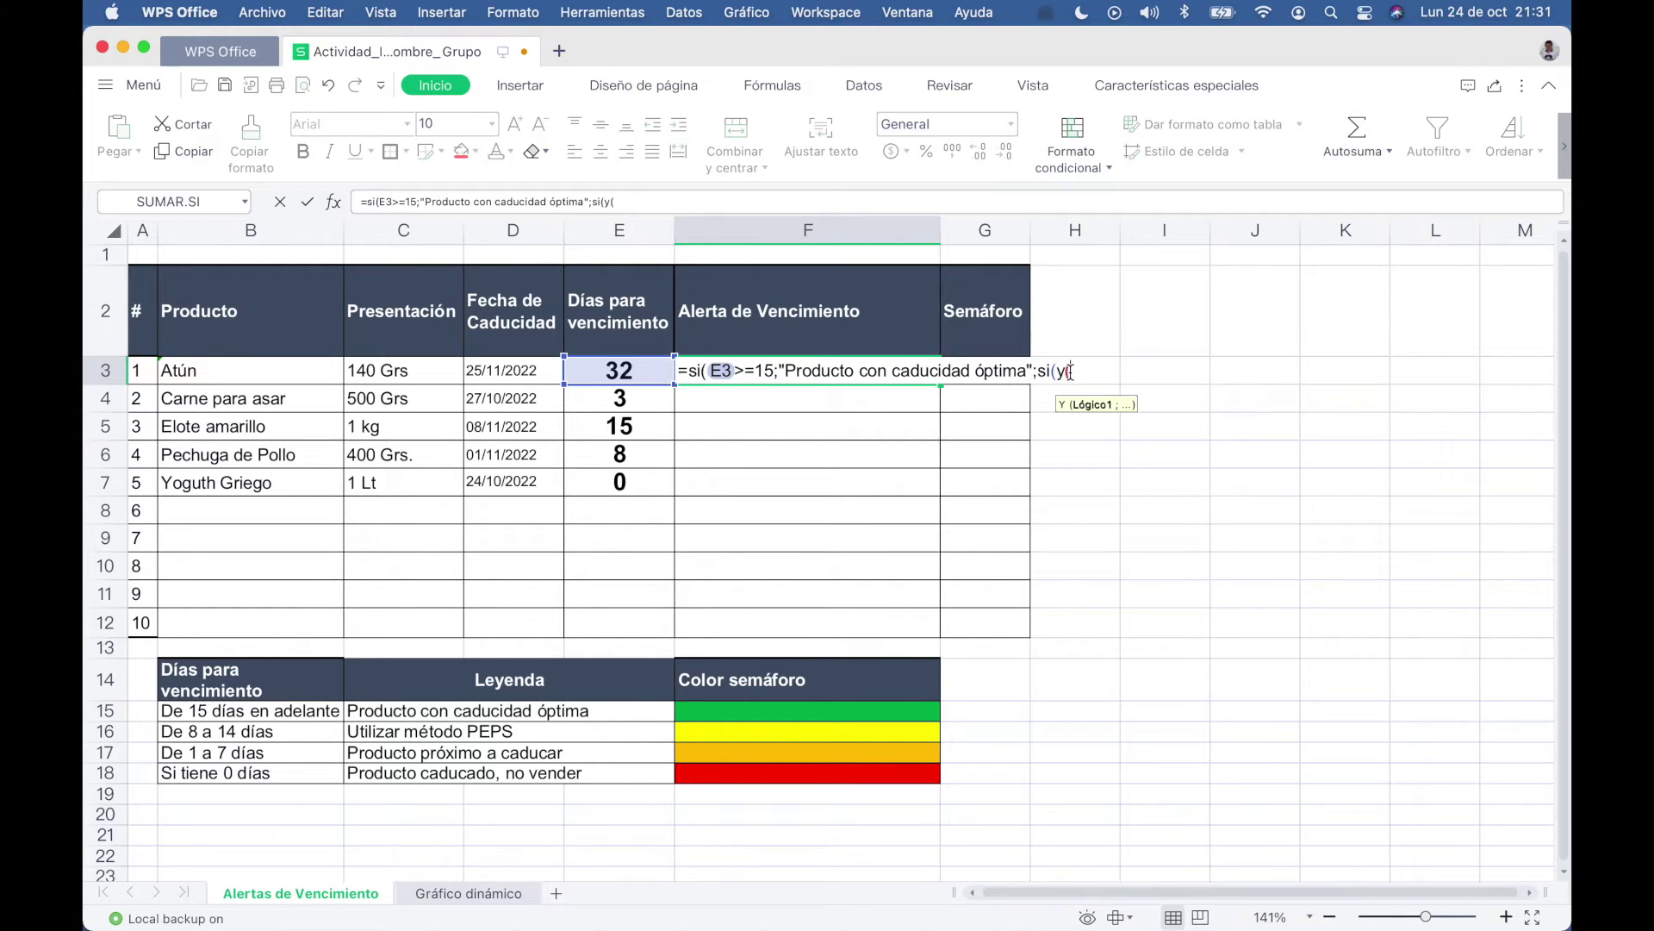
{"action": "left_click", "coordinate": [634, 372]}
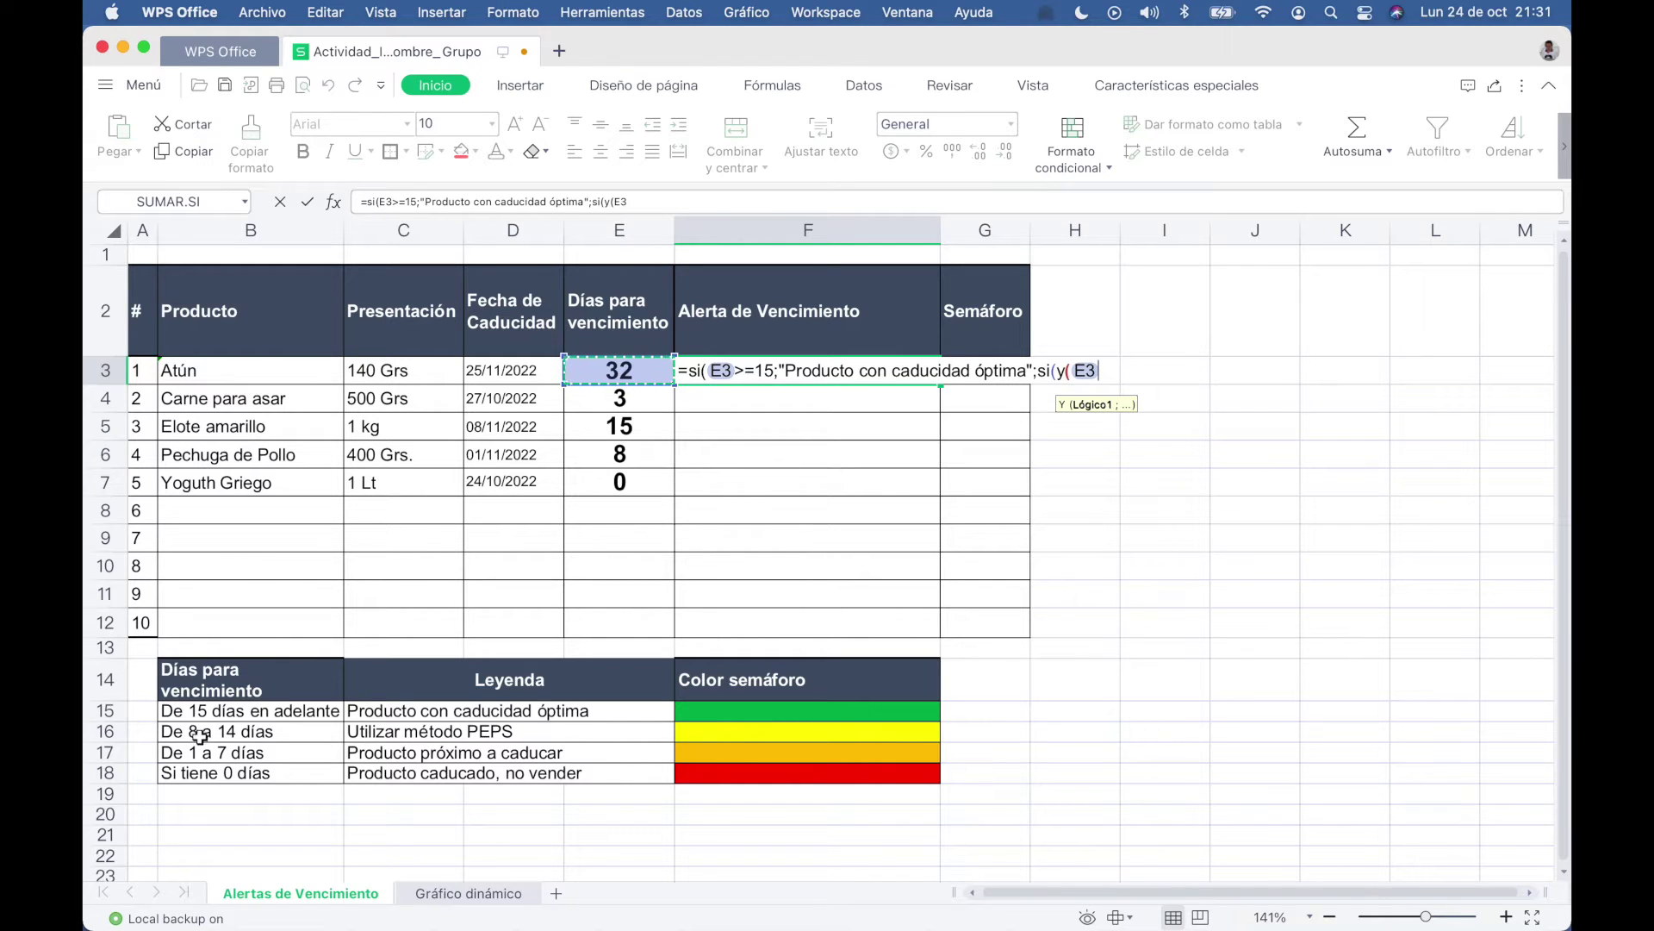
{"action": "type", "text": ">"}
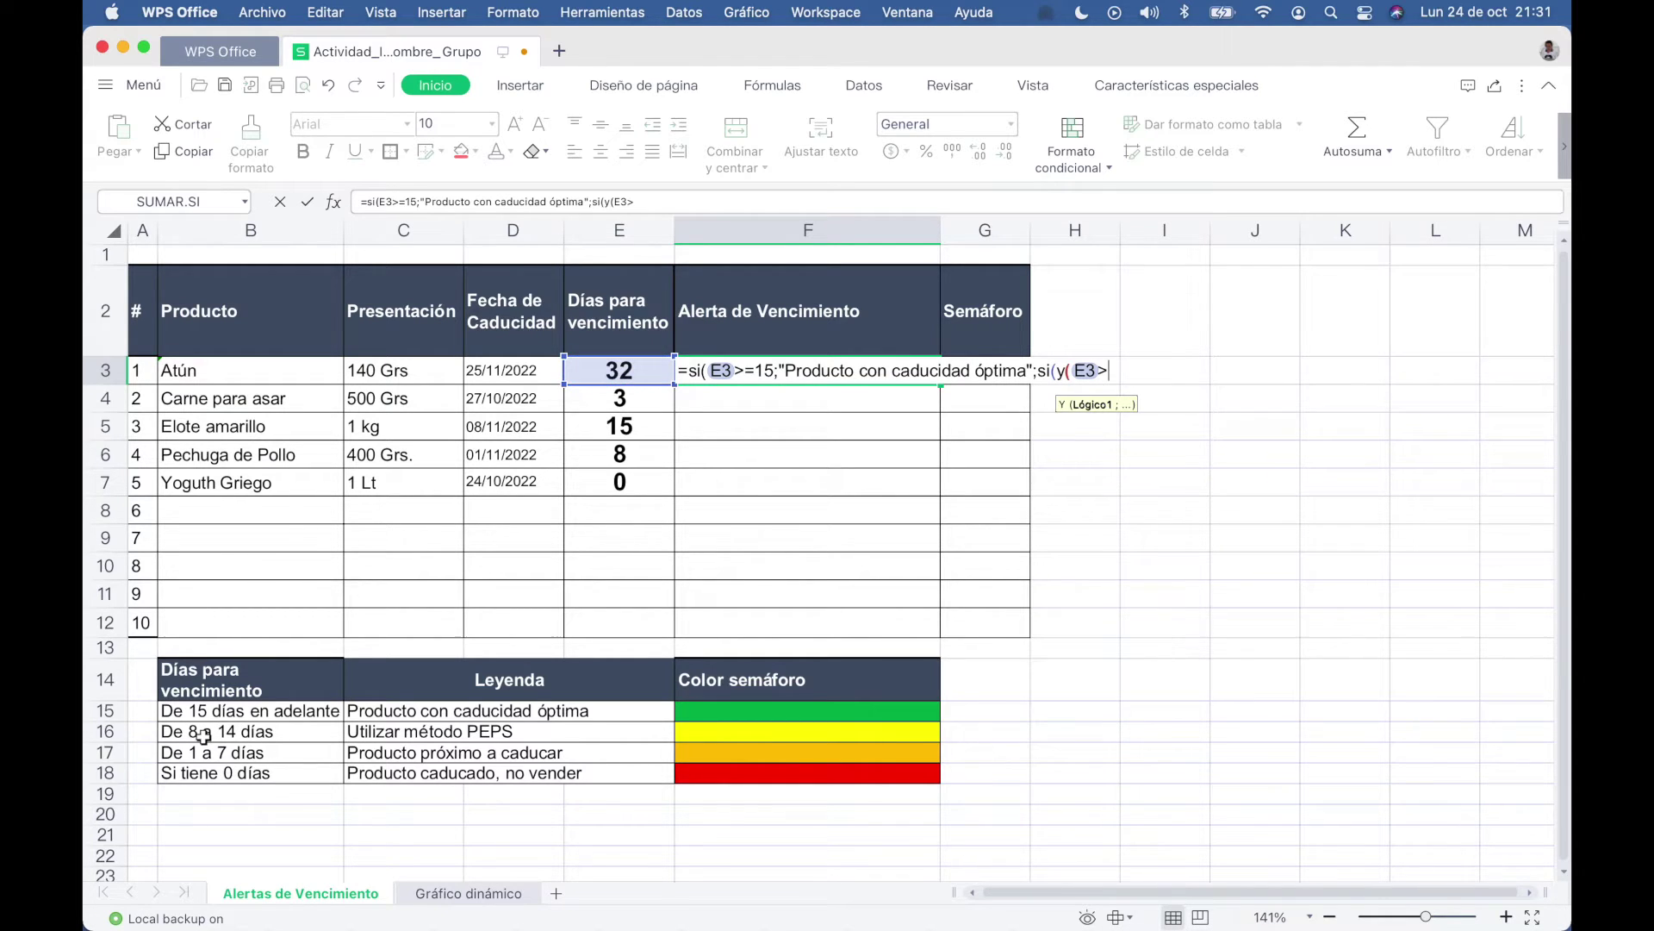
{"action": "type", "text": "="}
{"action": "type", "text": "8"}
{"action": "type", "text": ";"}
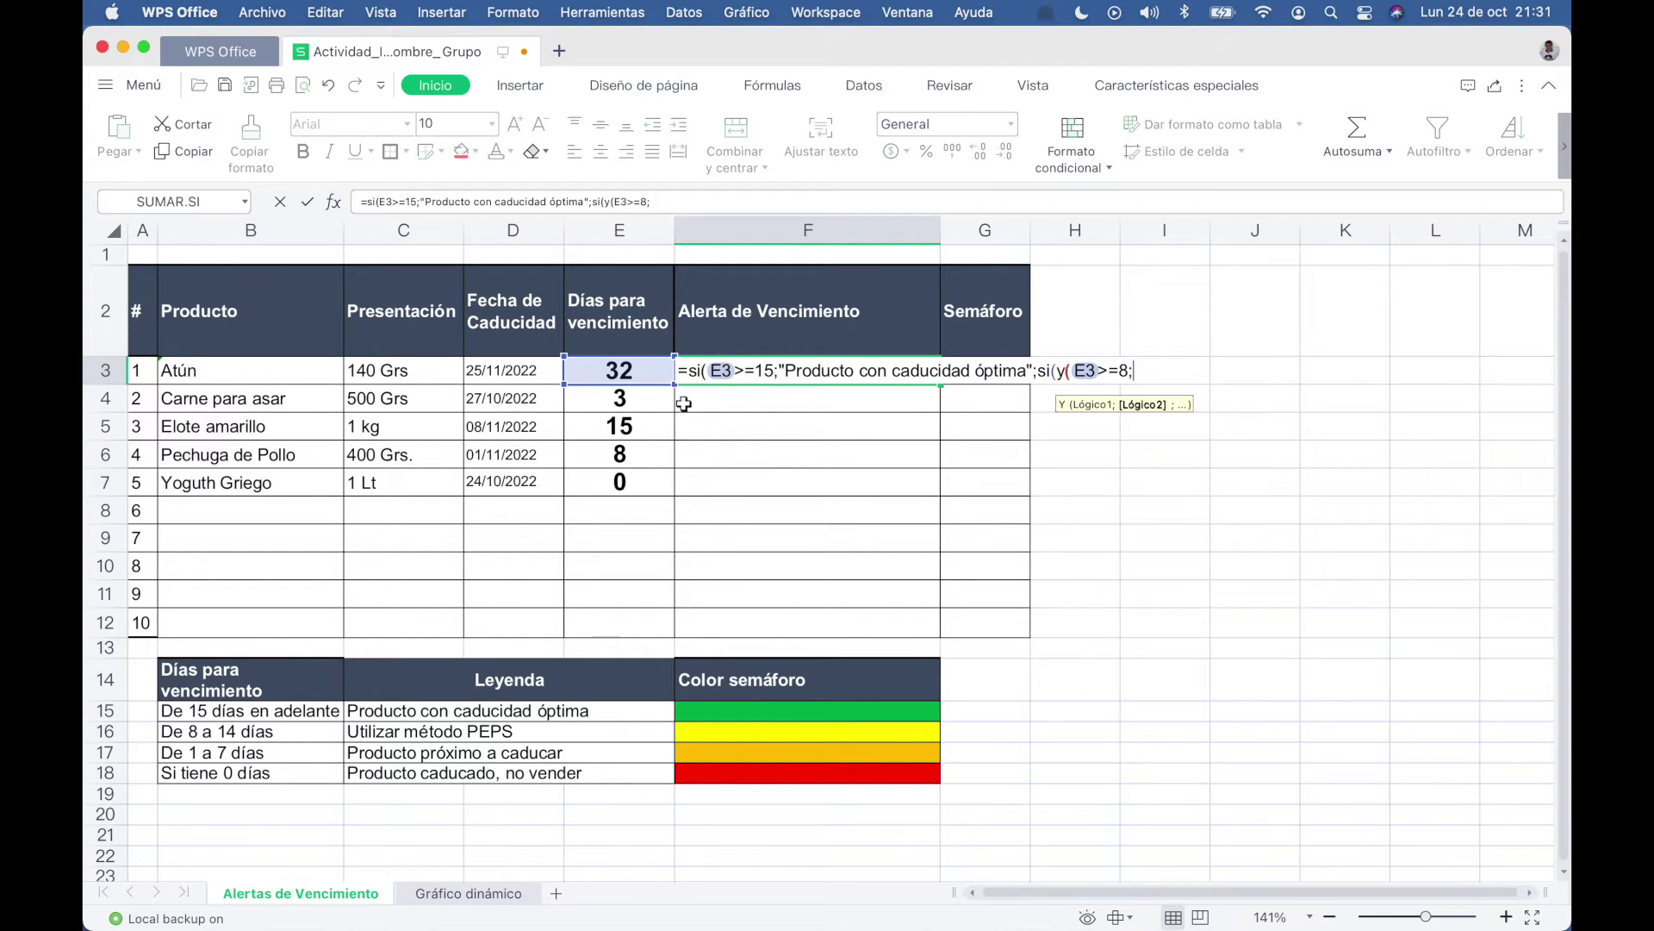
{"action": "left_click", "coordinate": [627, 370]}
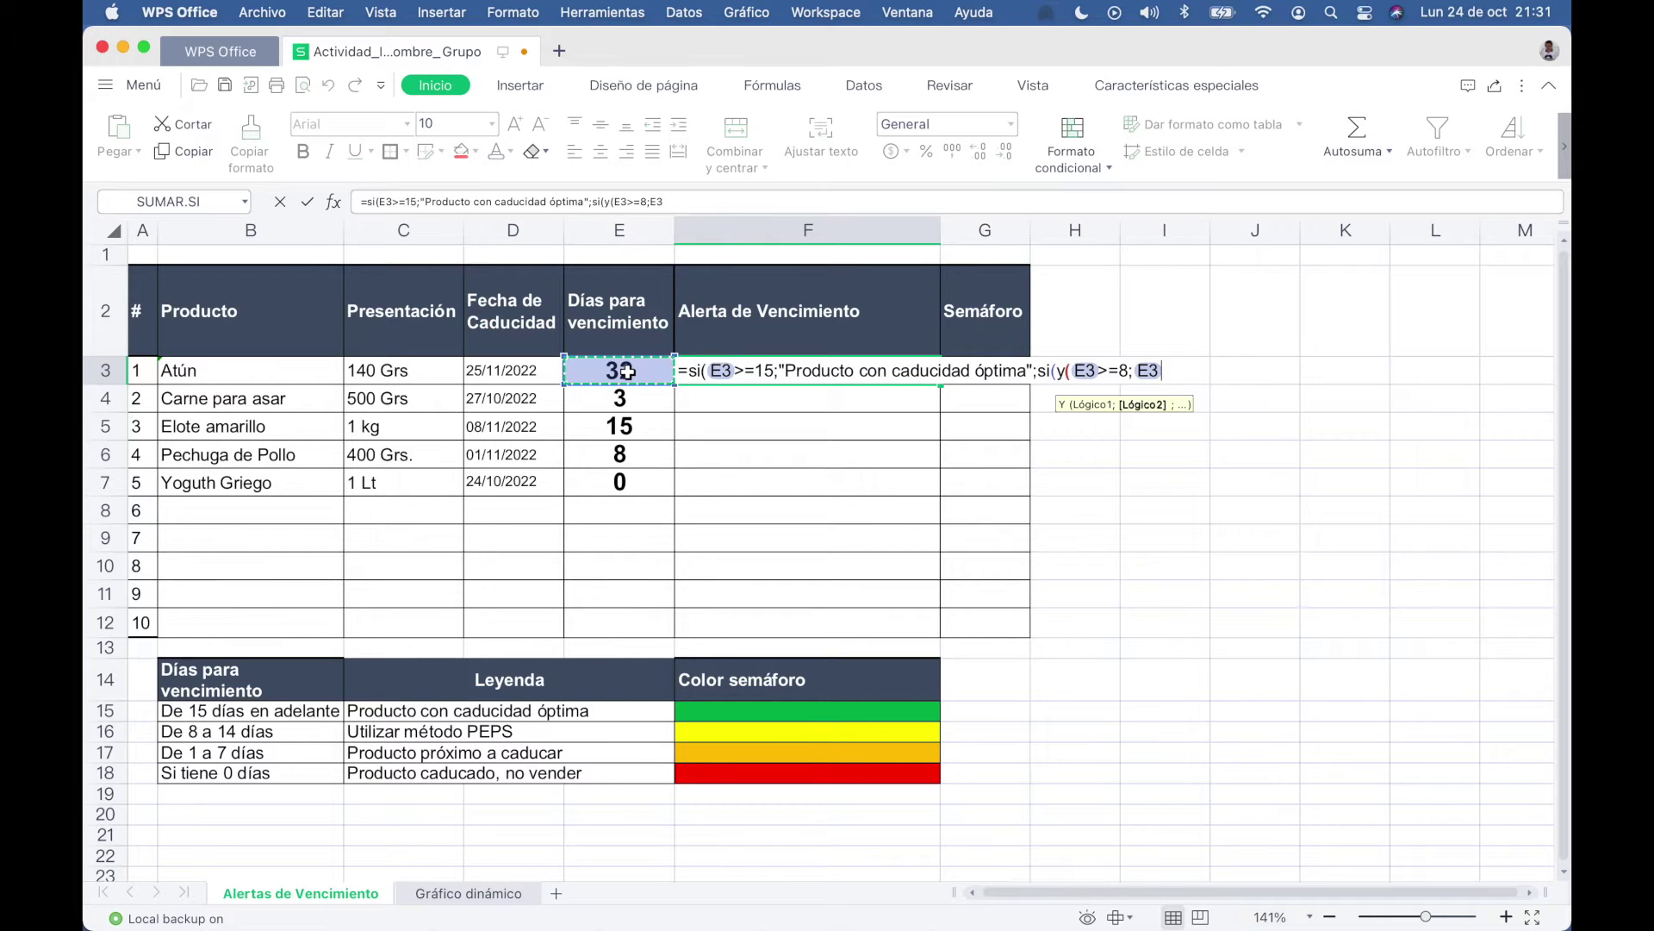
{"action": "type", "text": "<="}
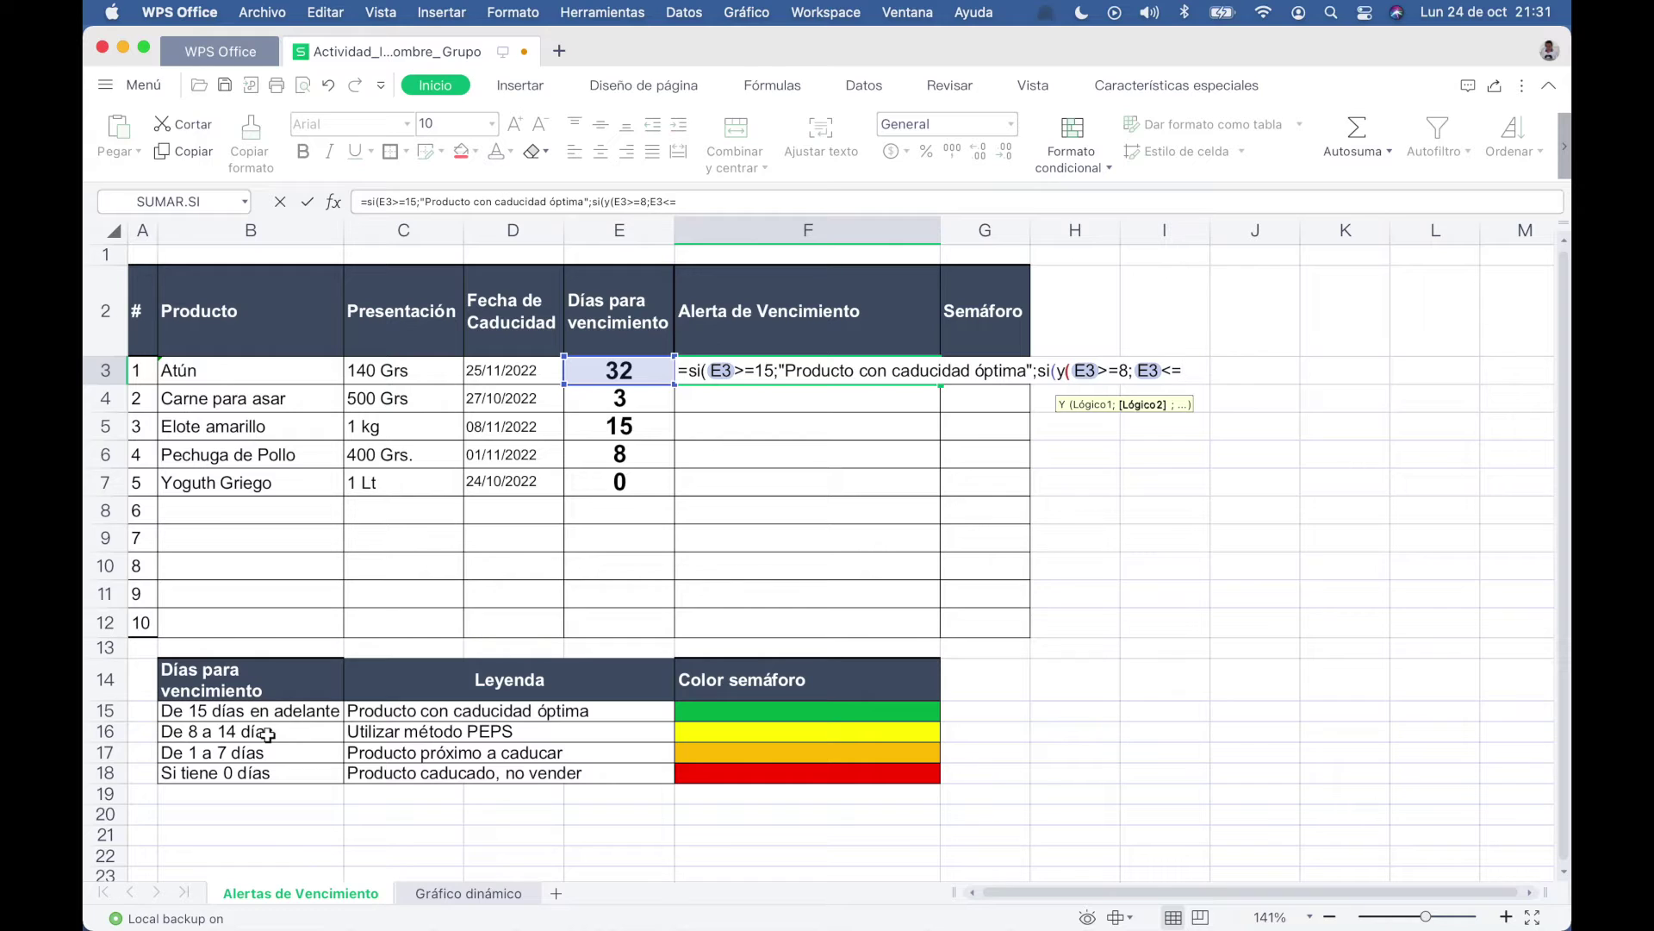
{"action": "type", "text": "1"}
{"action": "type", "text": "4"}
{"action": "type", "text": ")"}
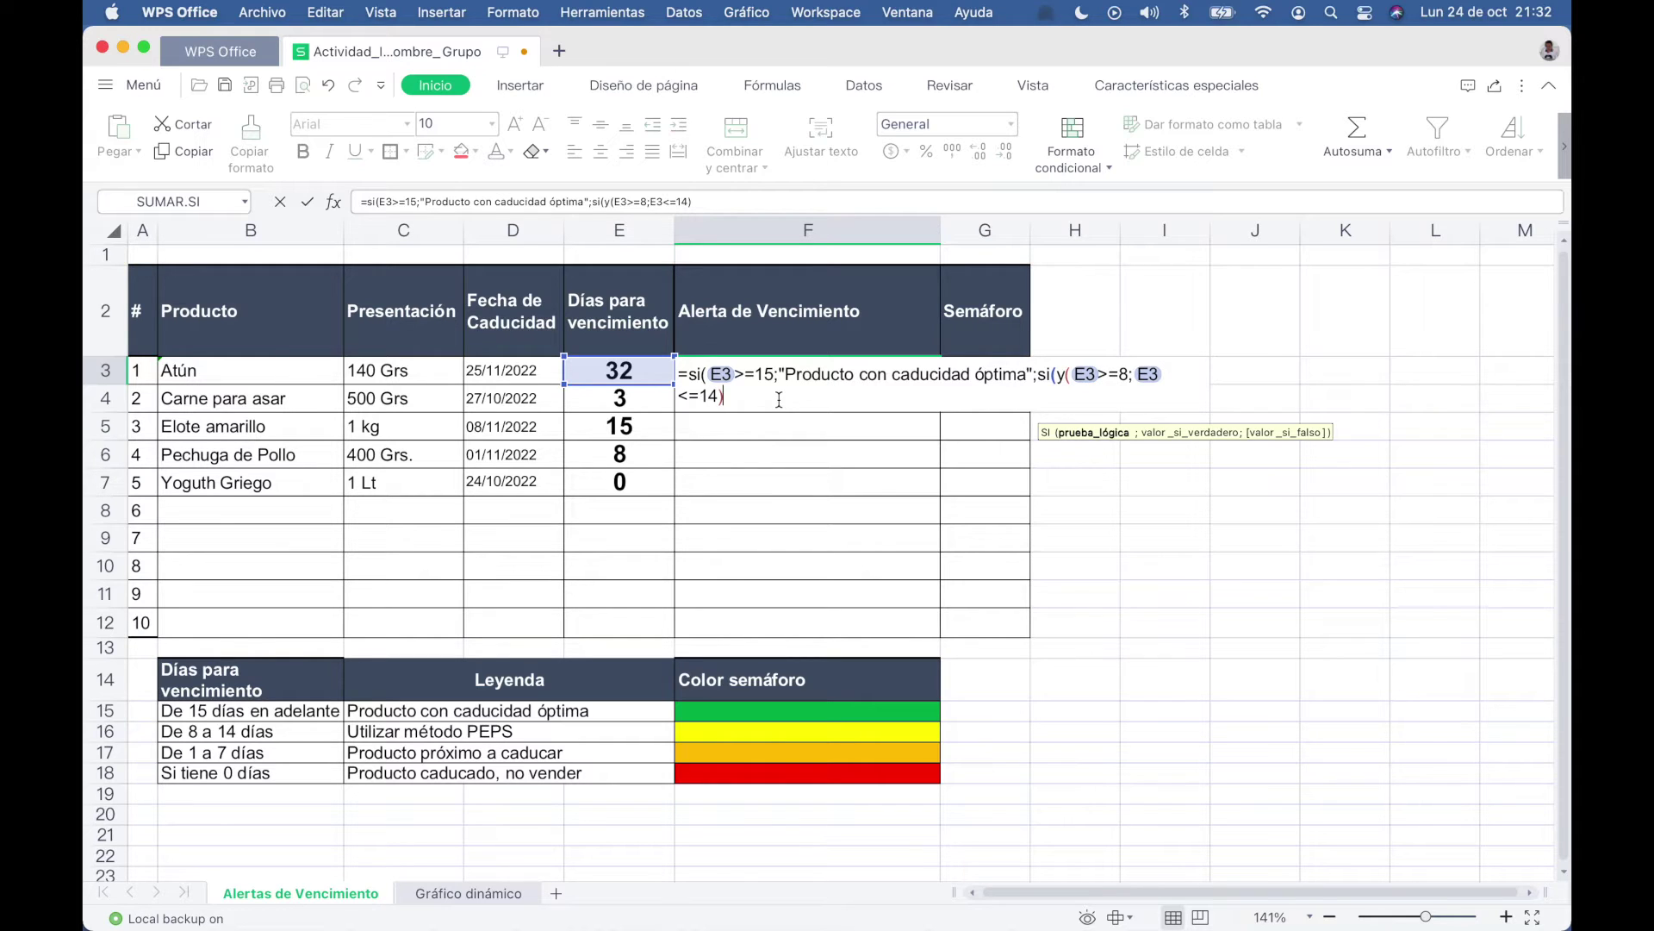
{"action": "type", "text": ";"}
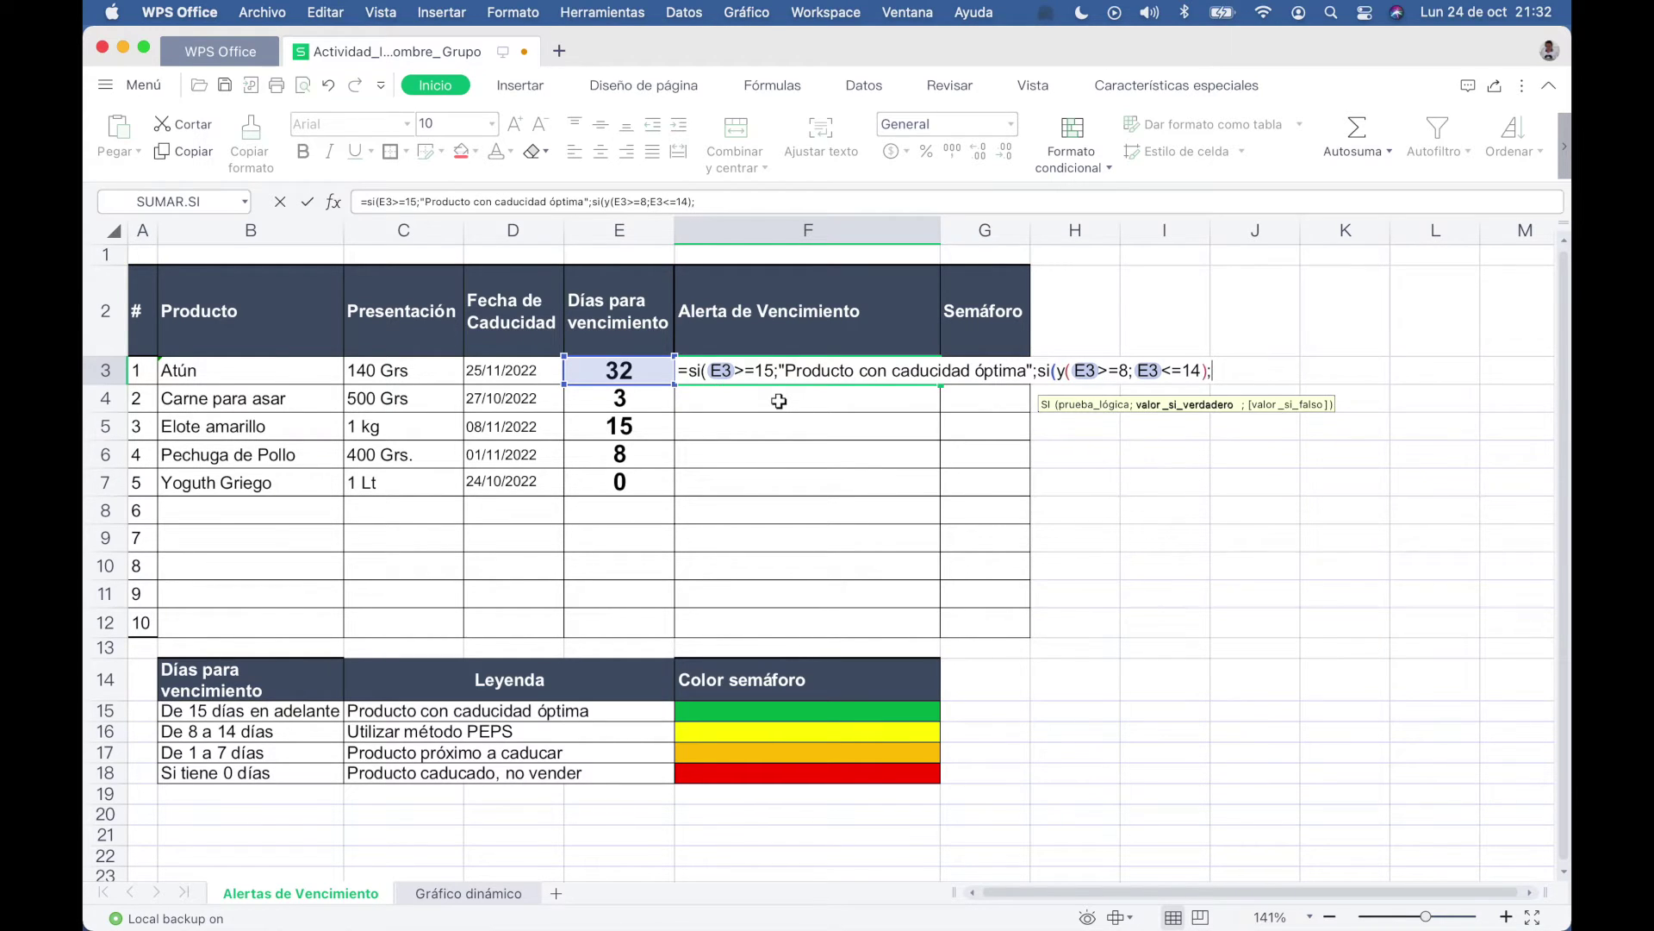
{"action": "type", "text": "\""}
{"action": "type", "text": "Ut"}
{"action": "type", "text": "ilizar m´étodo"}
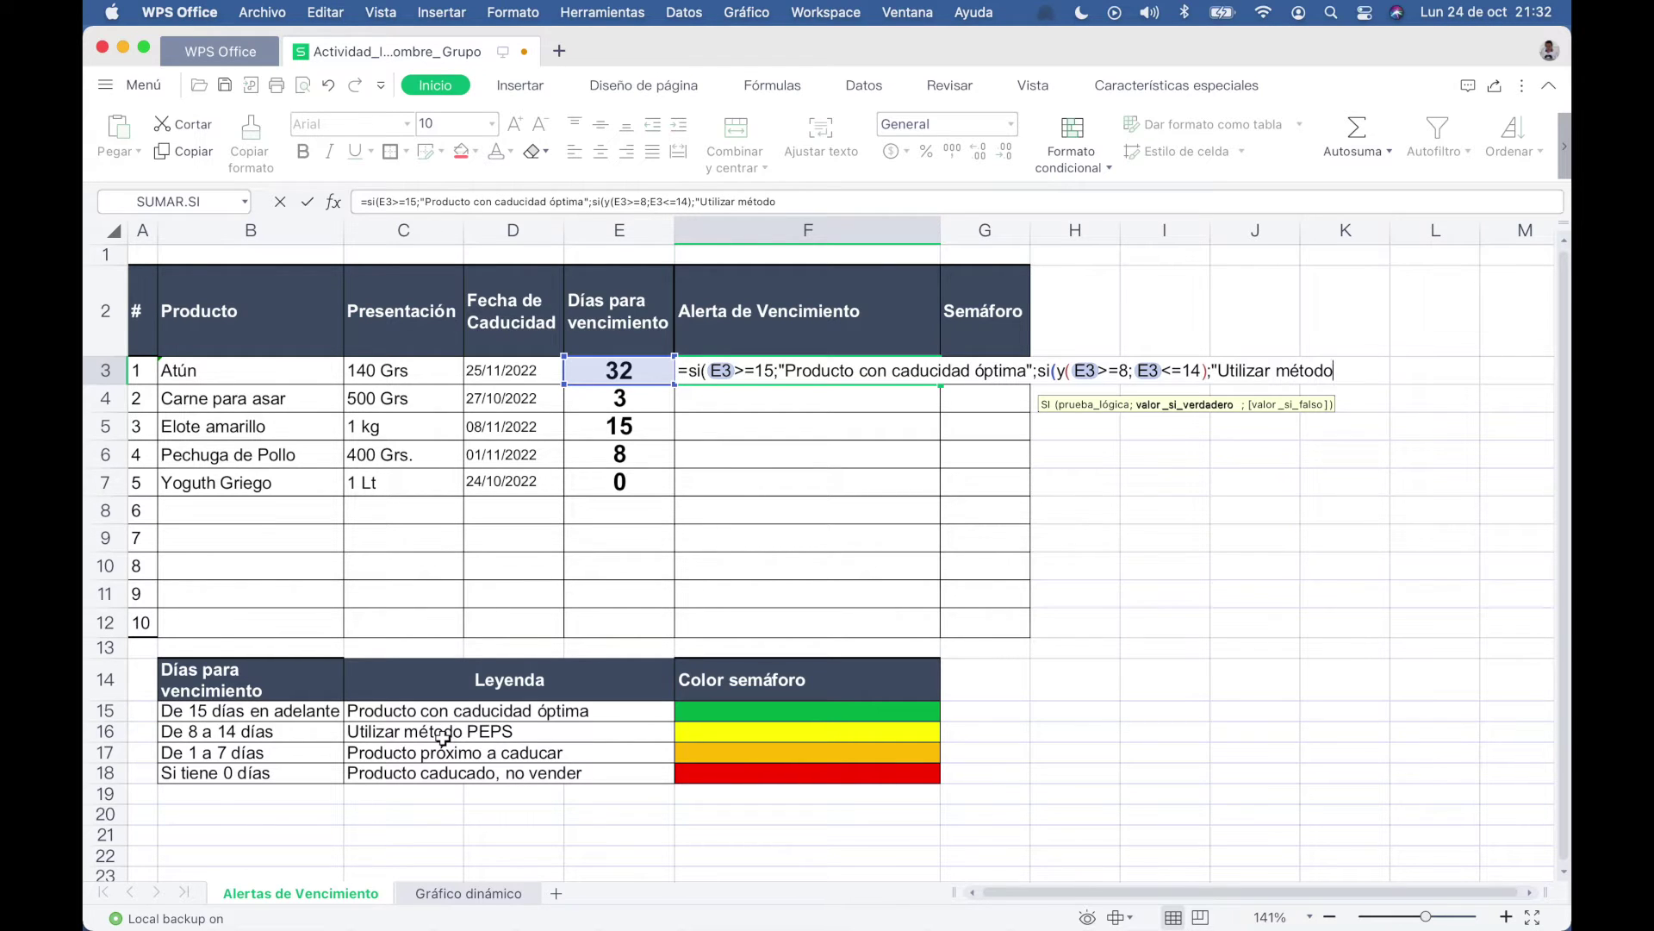
{"action": "type", "text": " PEPS"}
{"action": "type", "text": "\""}
{"action": "type", "text": ";"}
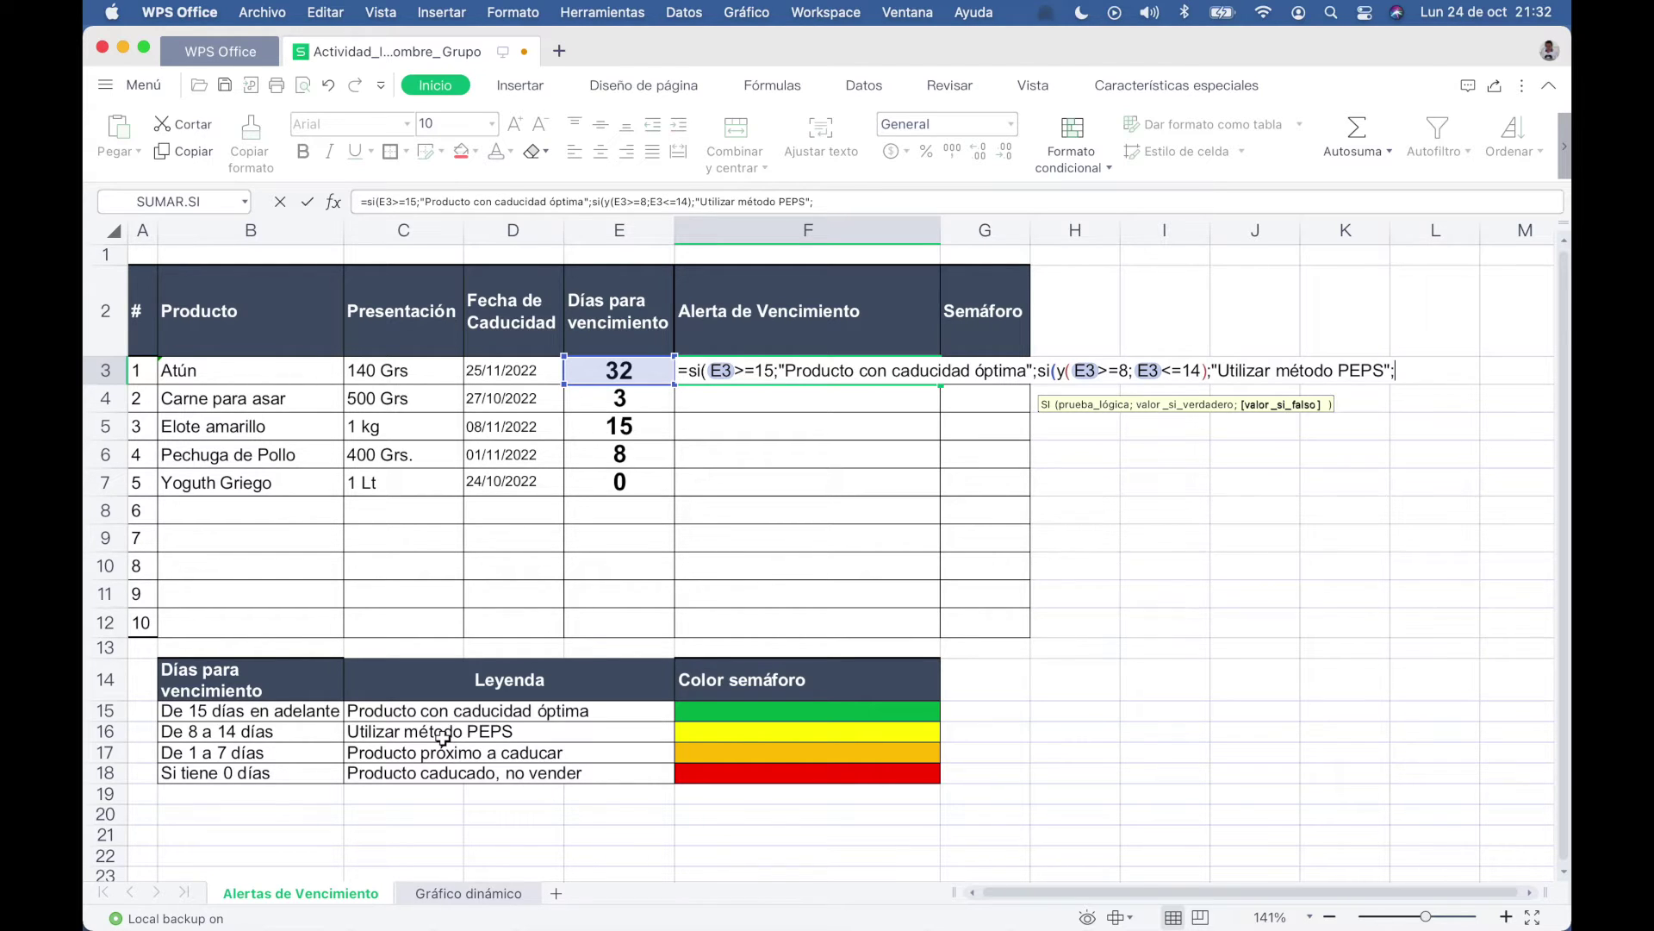
Start the third condition si(y(E3>=1 in F3's formula.
{"action": "type", "text": "s"}
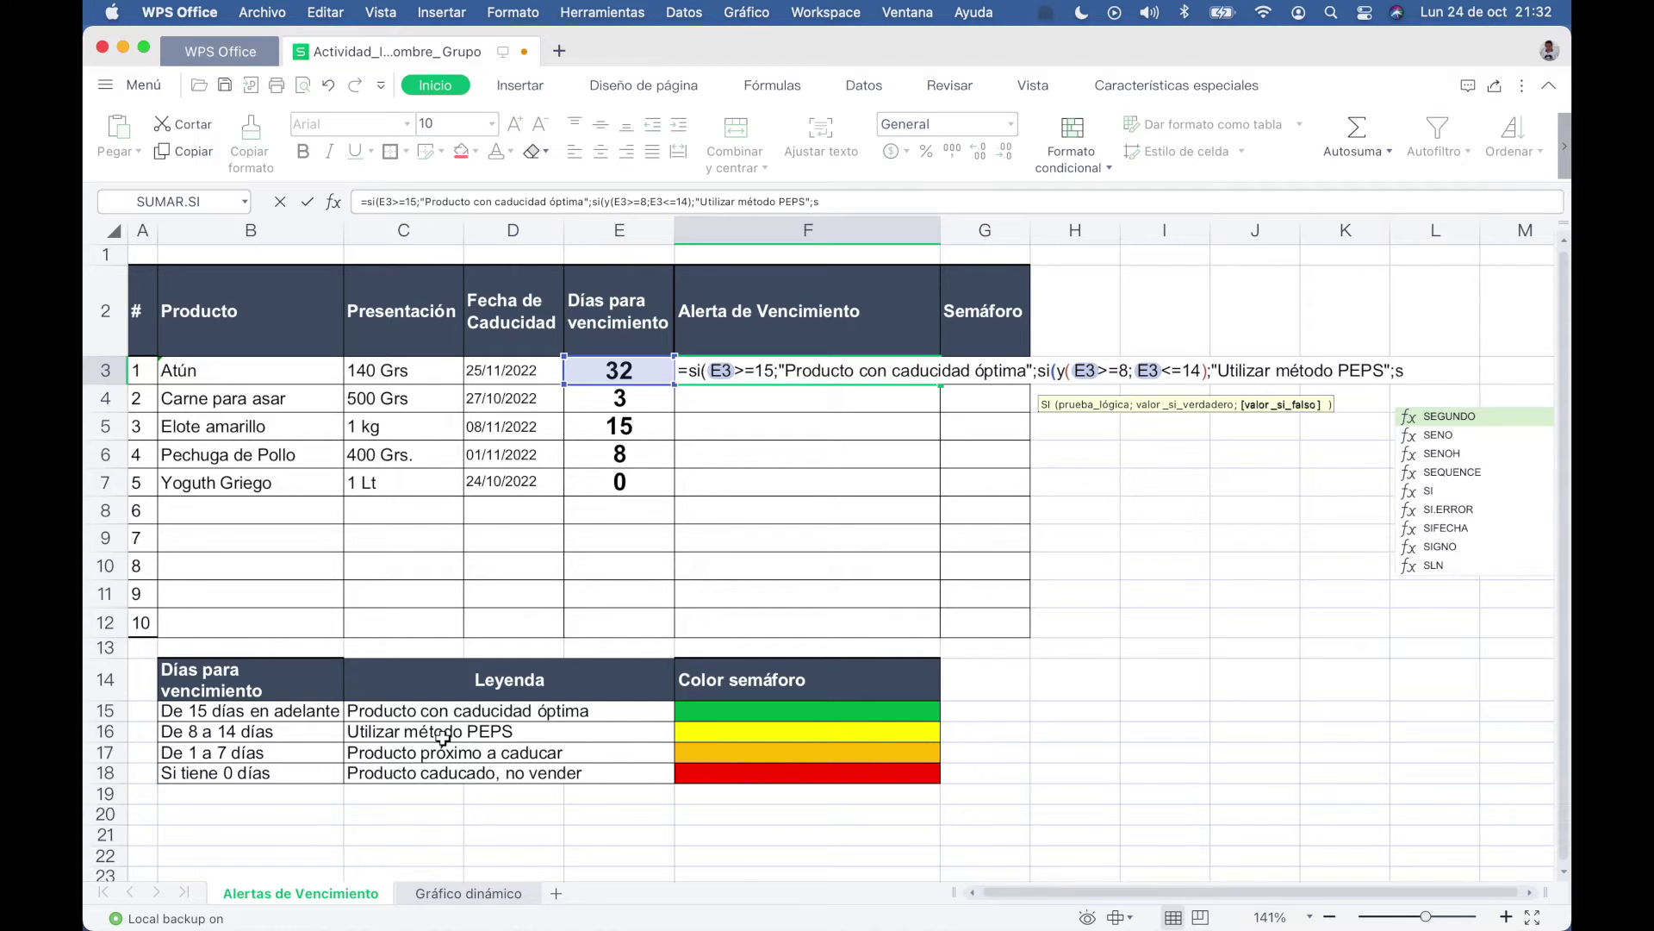
{"action": "type", "text": "i"}
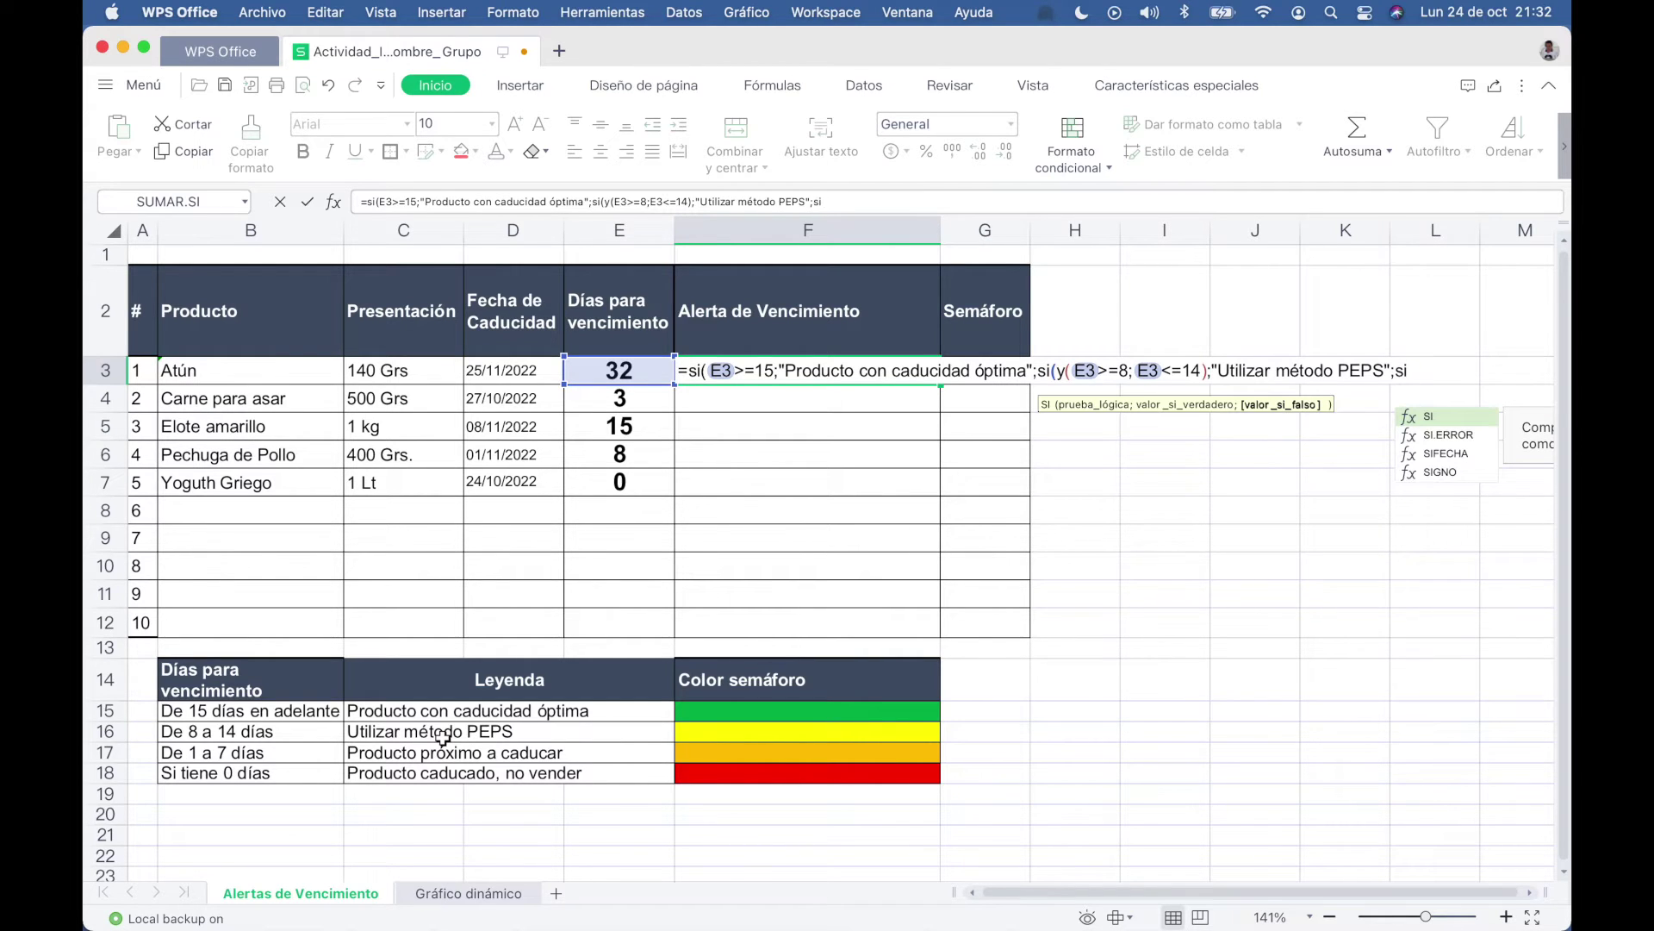
{"action": "type", "text": "(y"}
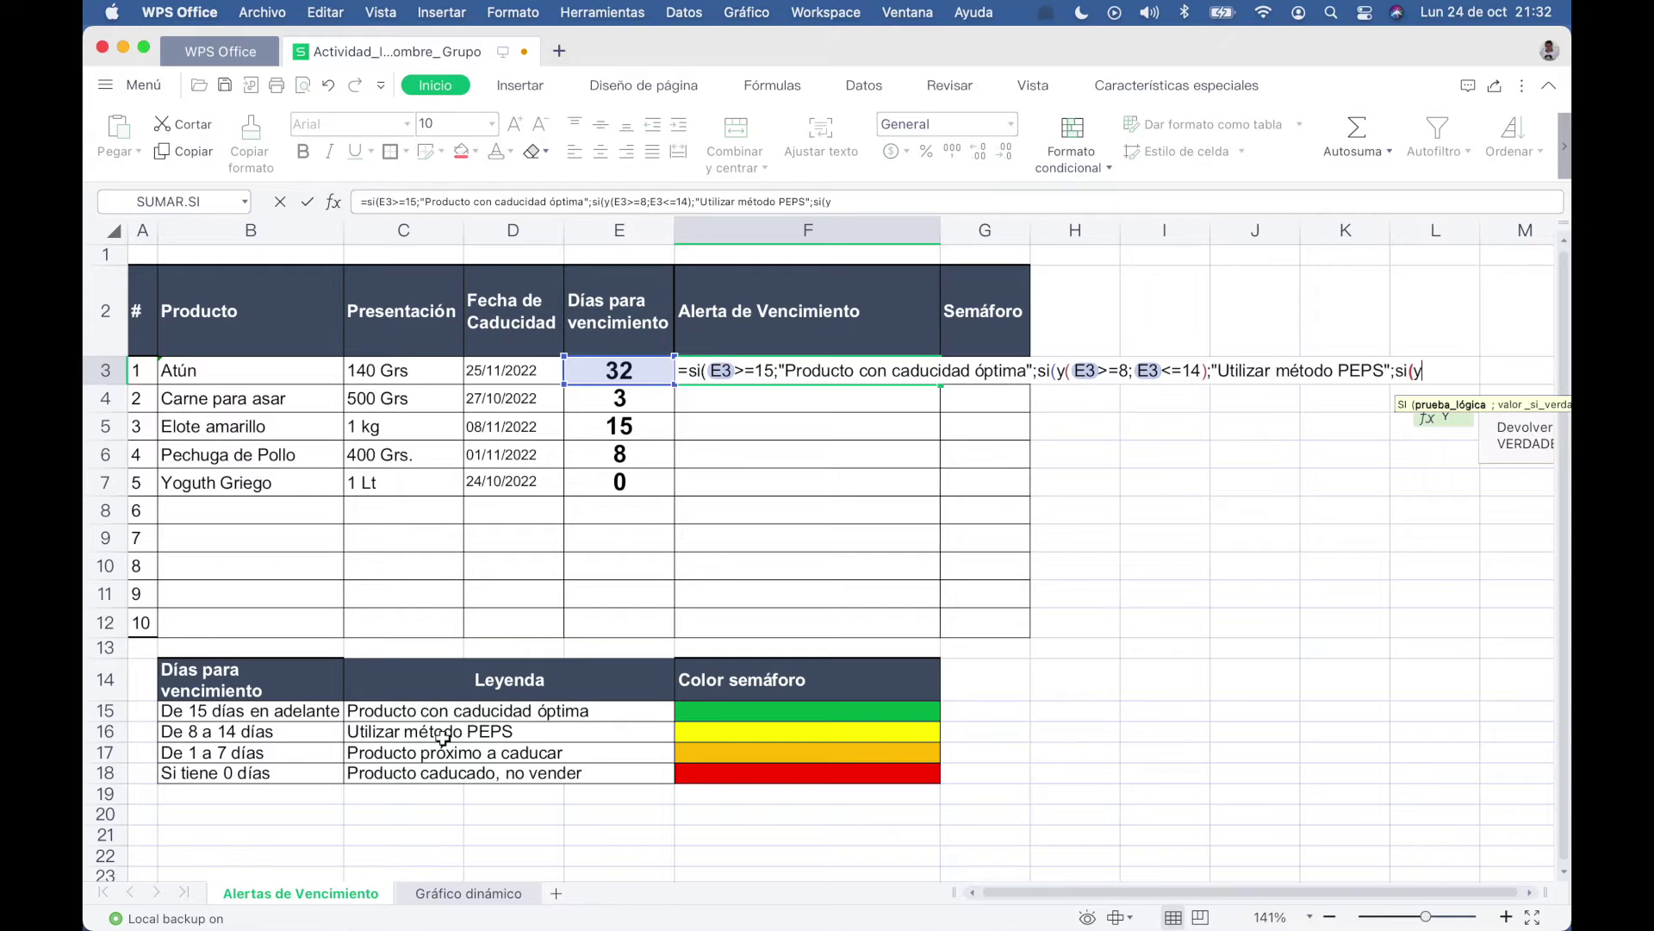
{"action": "type", "text": "("}
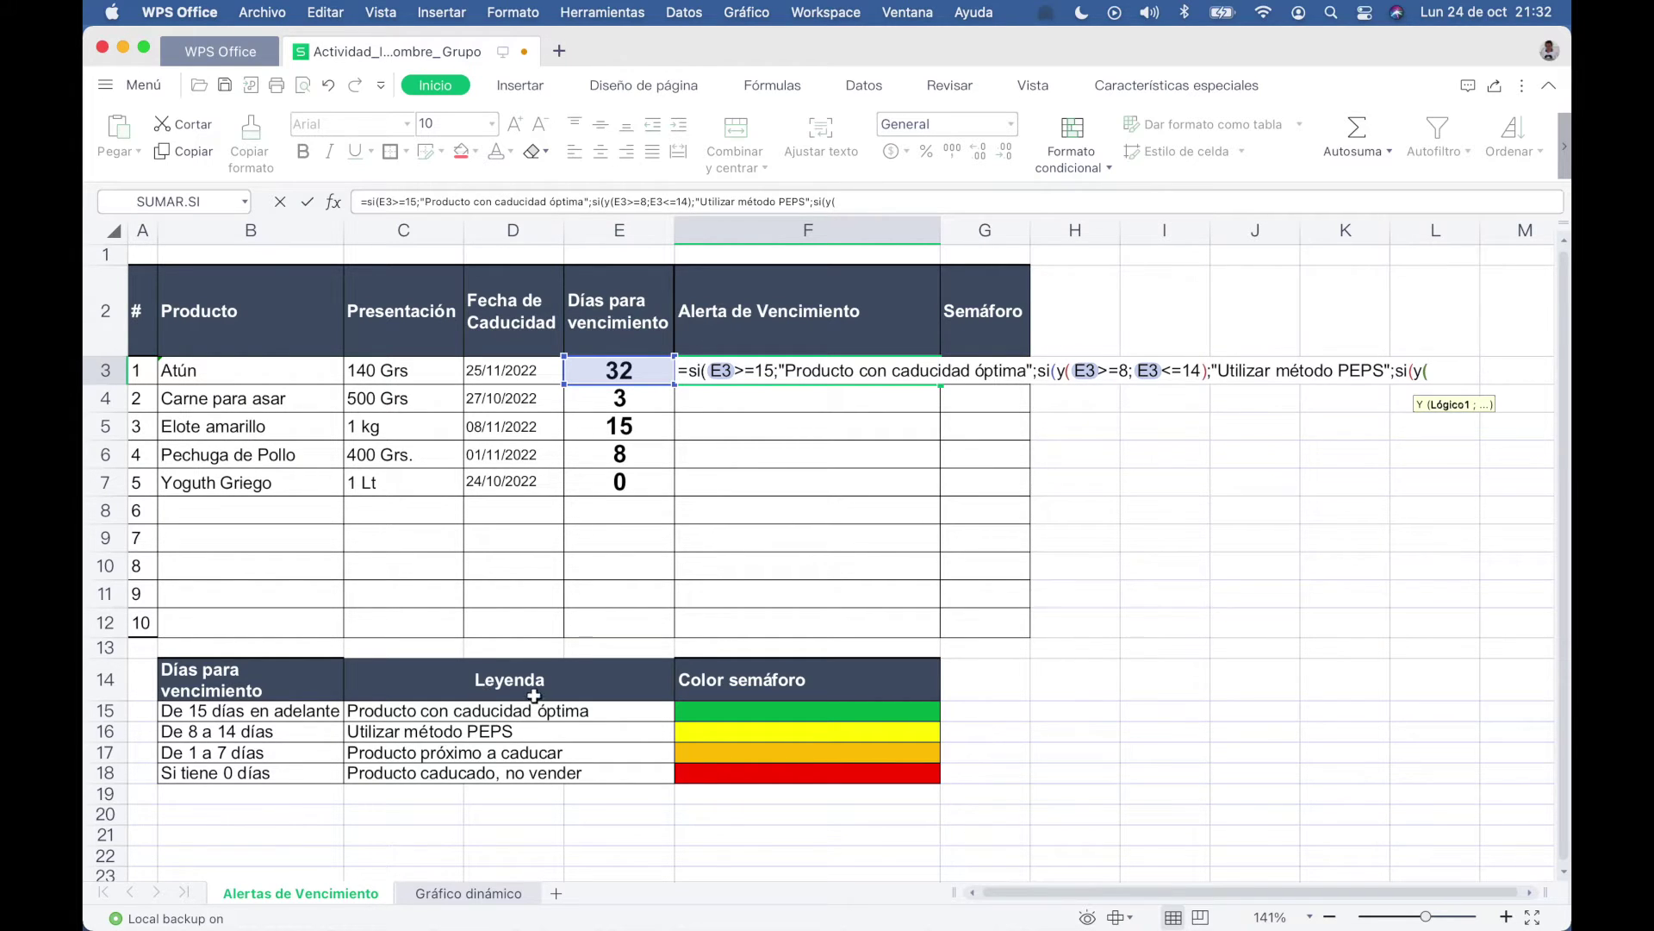
{"action": "left_click", "coordinate": [630, 372]}
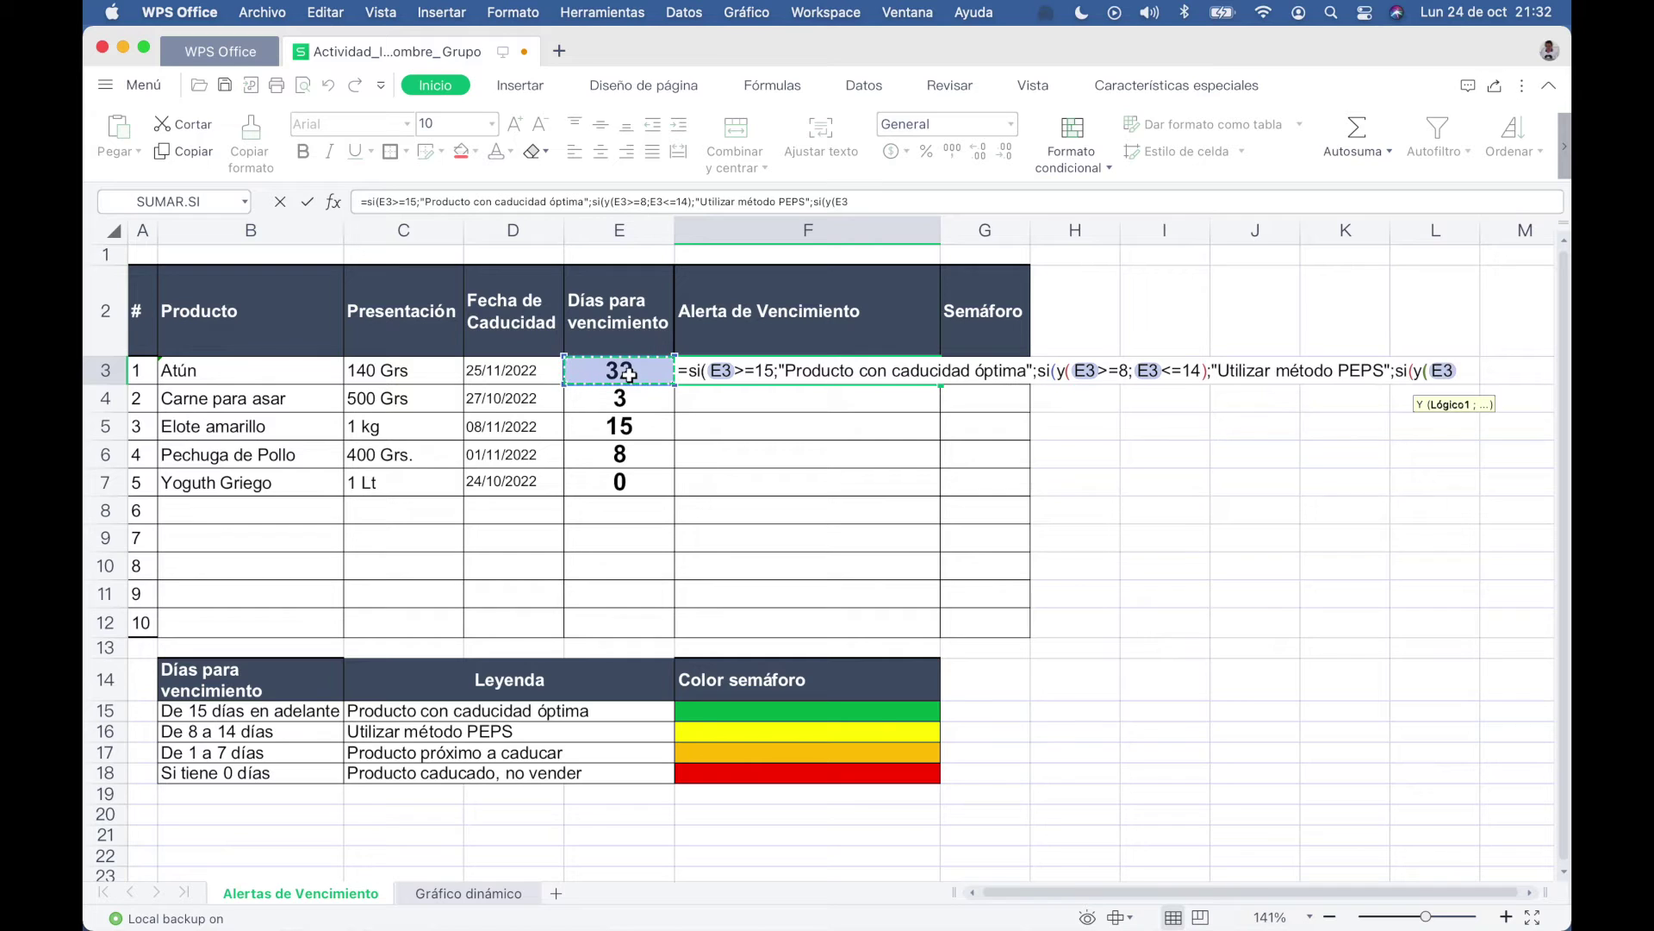
{"action": "type", "text": ">"}
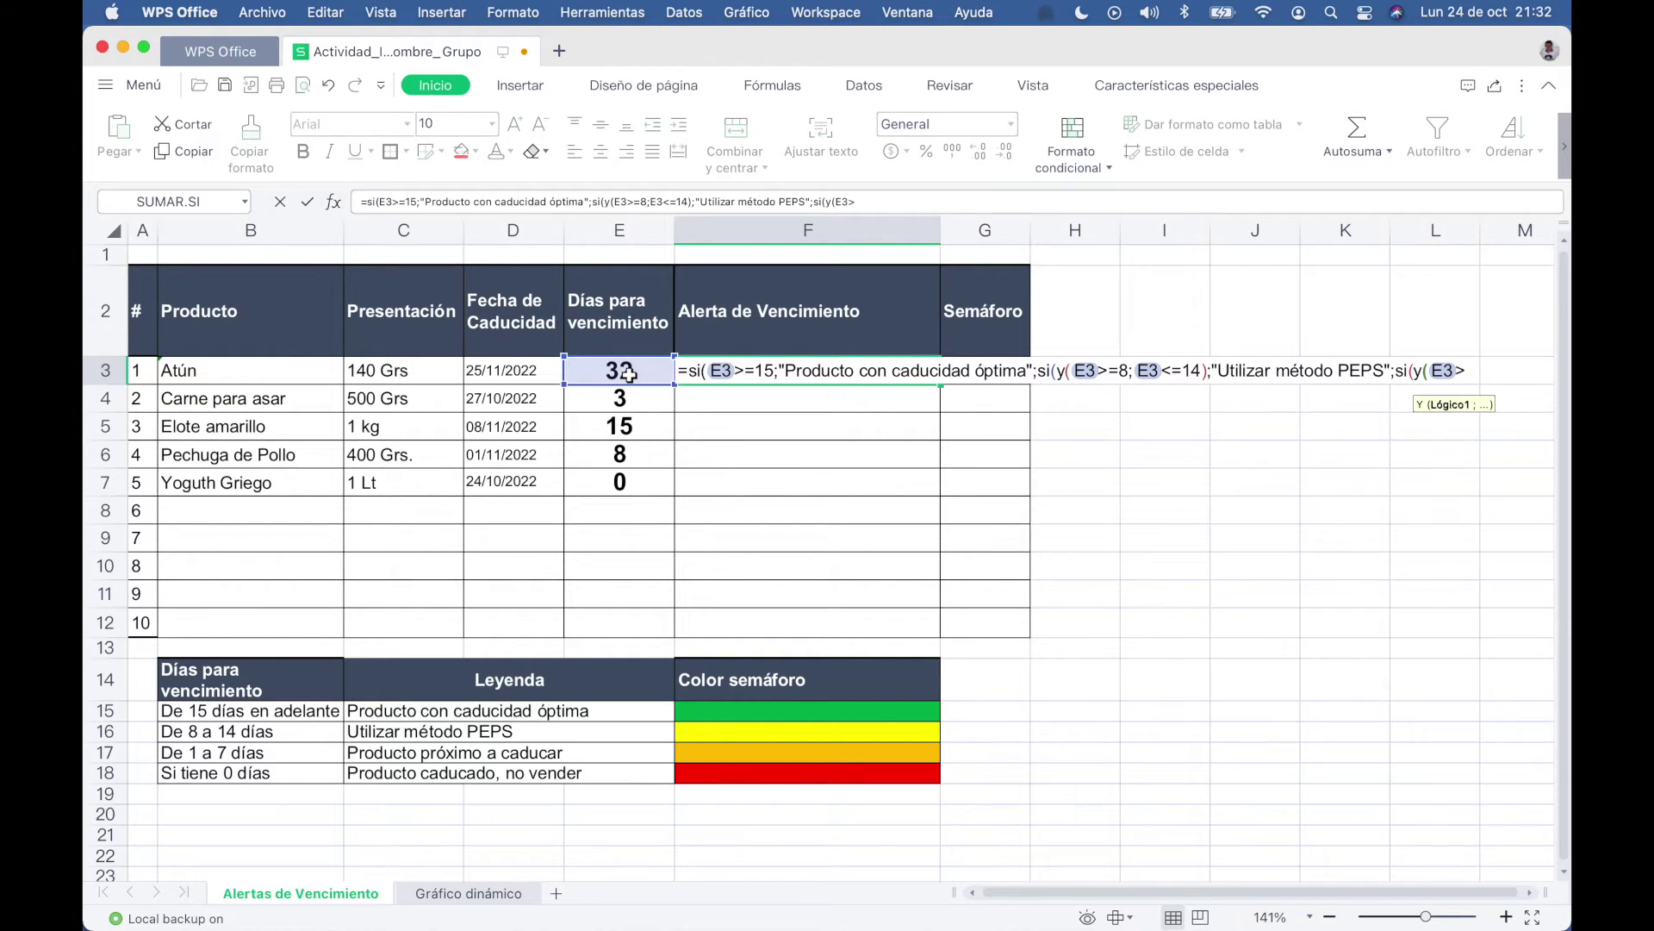
{"action": "type", "text": "="}
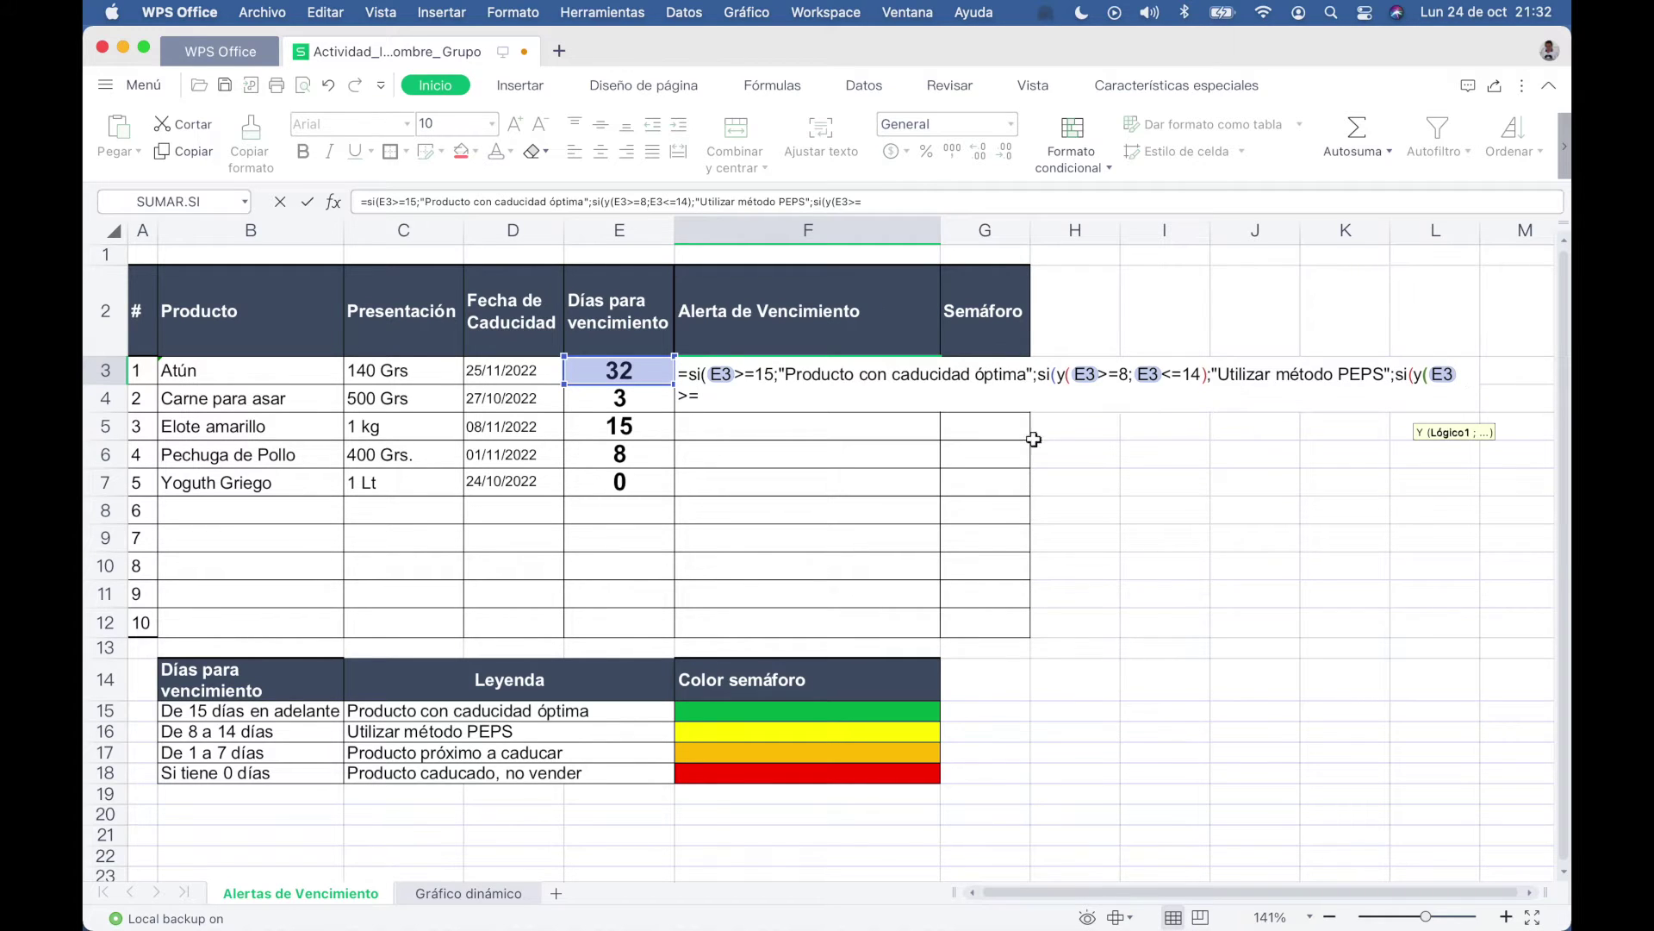
{"action": "type", "text": "1"}
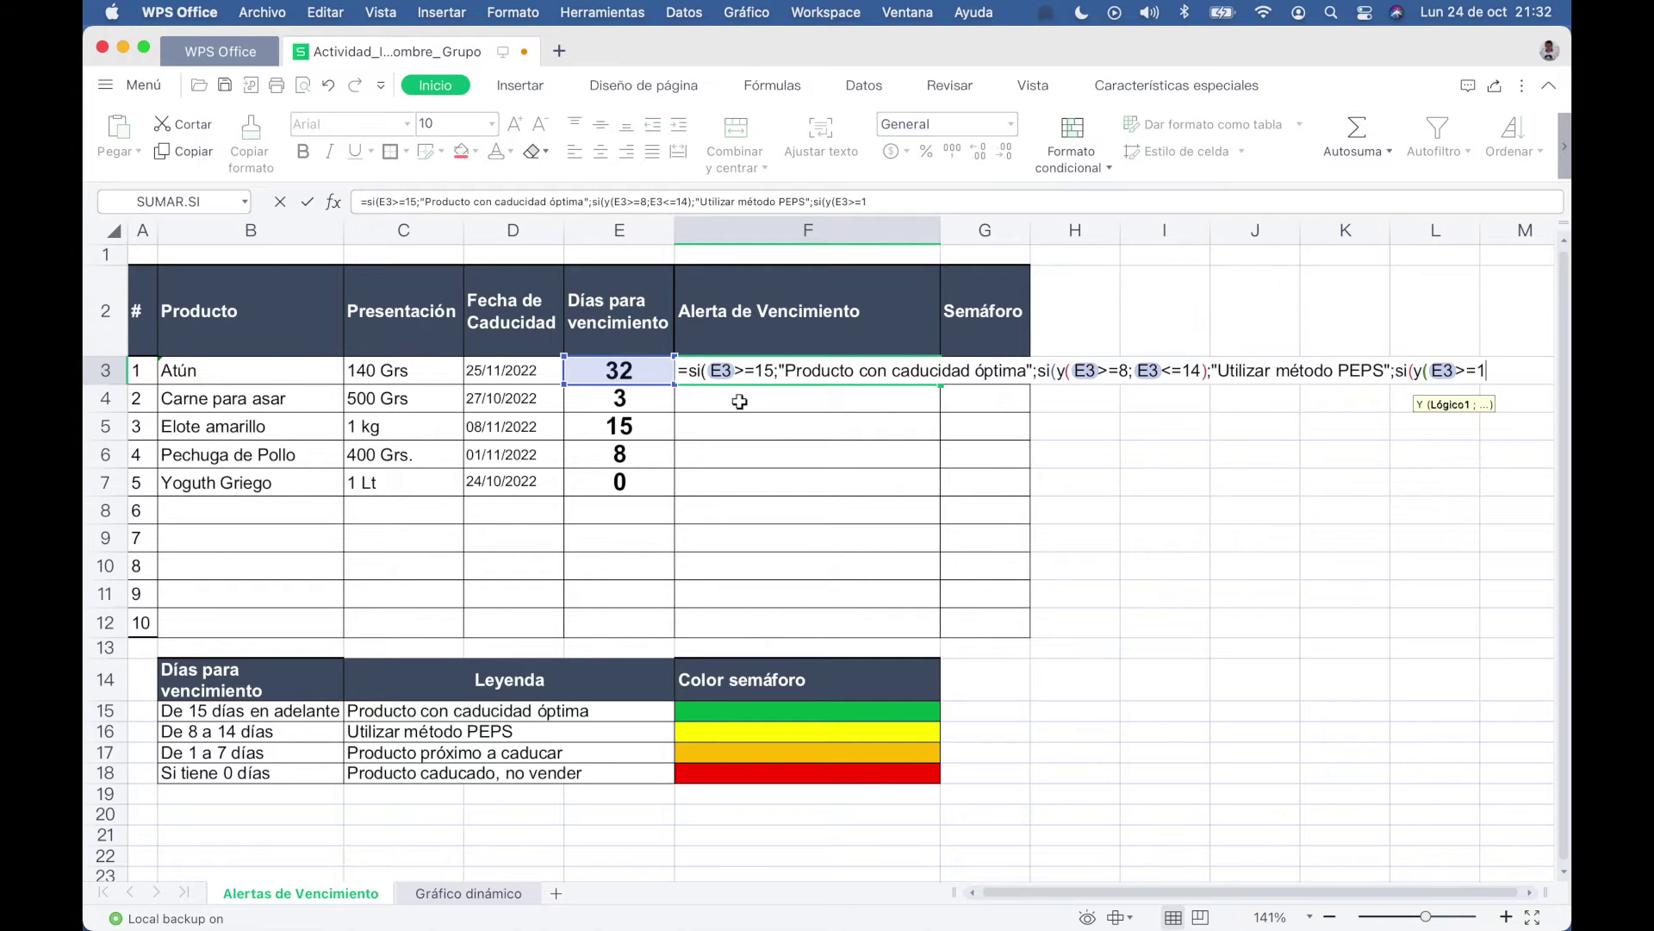
Complete the 1–7 day test with E3<=7, returning "Producto próximo a caducar".
{"action": "type", "text": ";"}
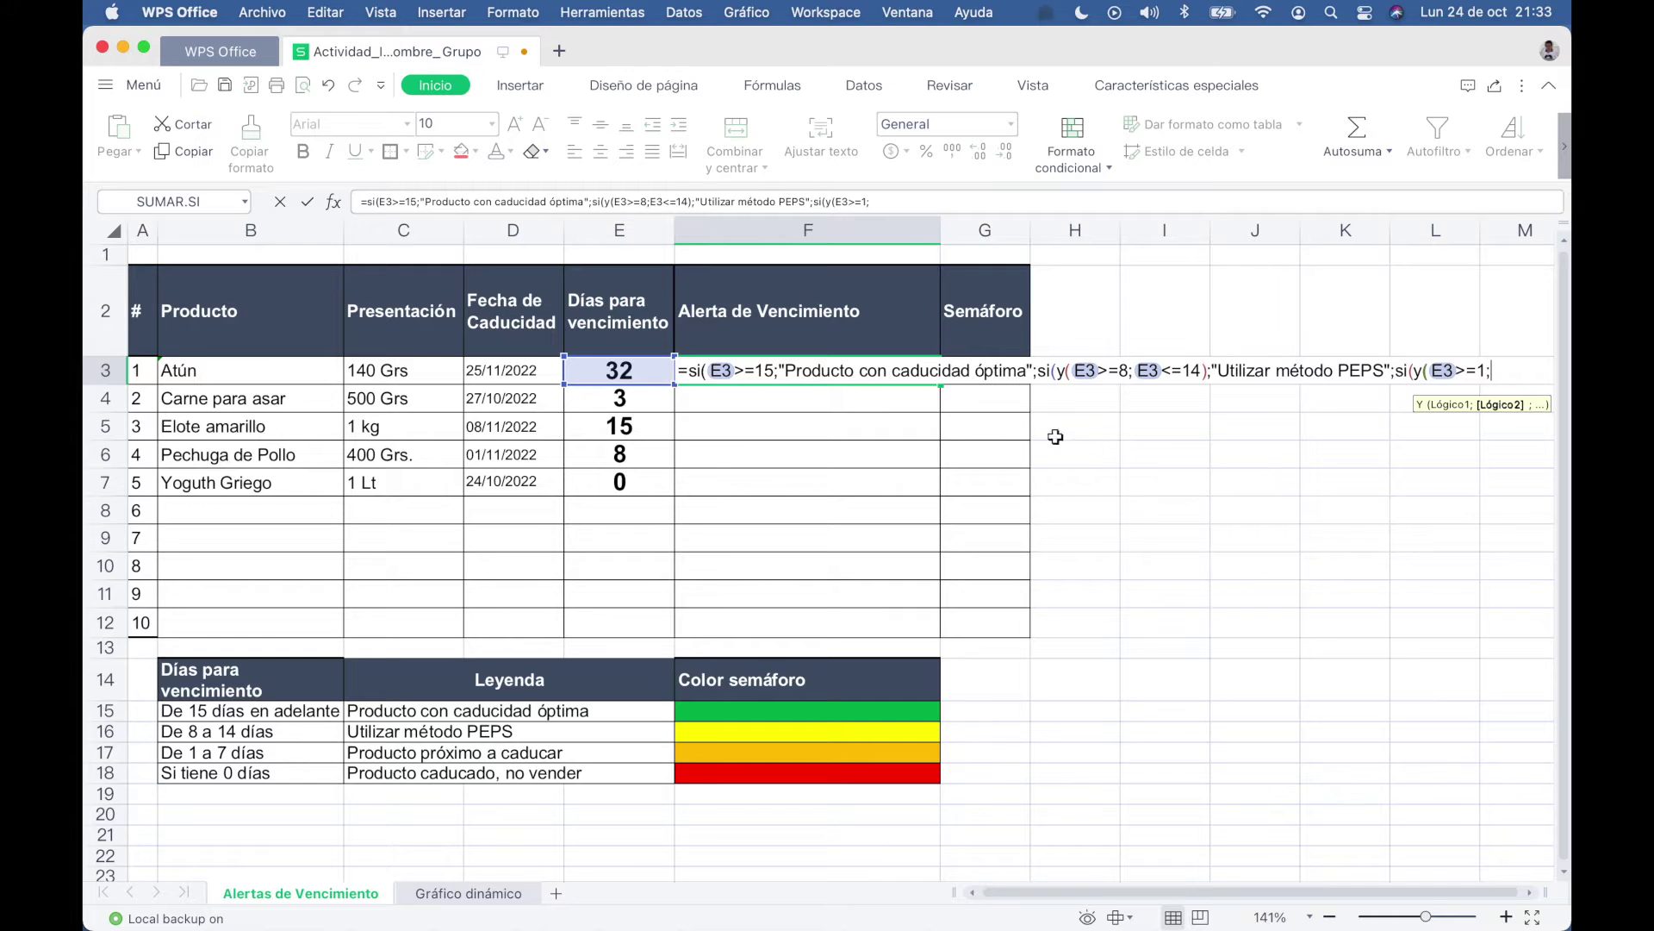
{"action": "left_click", "coordinate": [634, 373]}
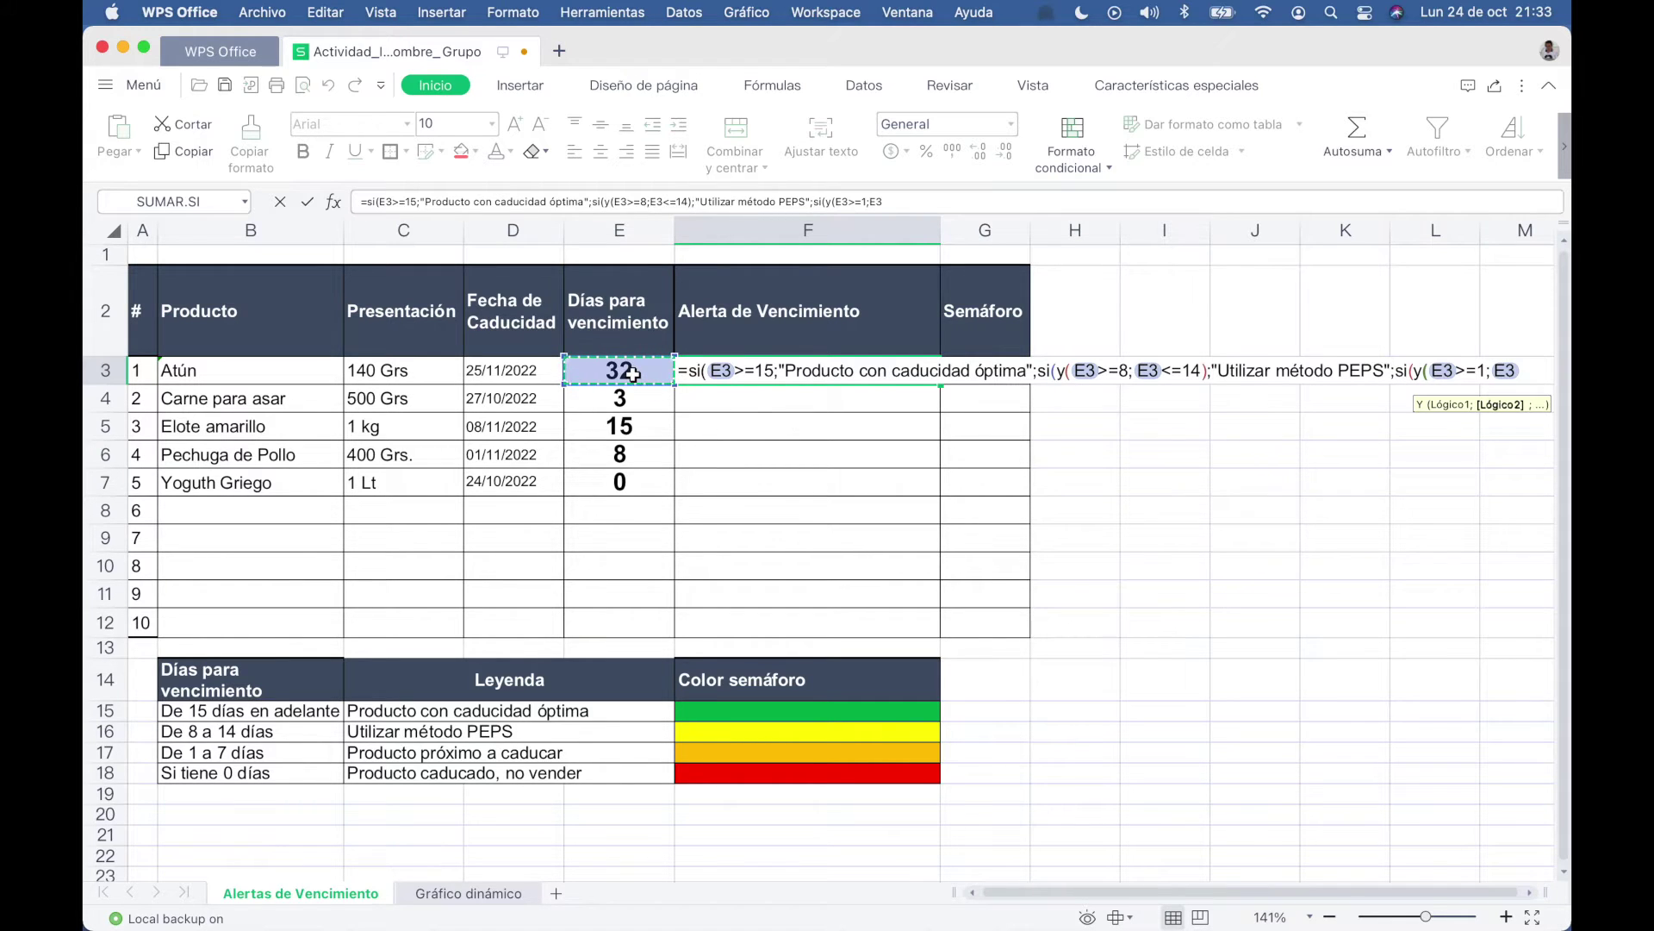
{"action": "type", "text": "<=7"}
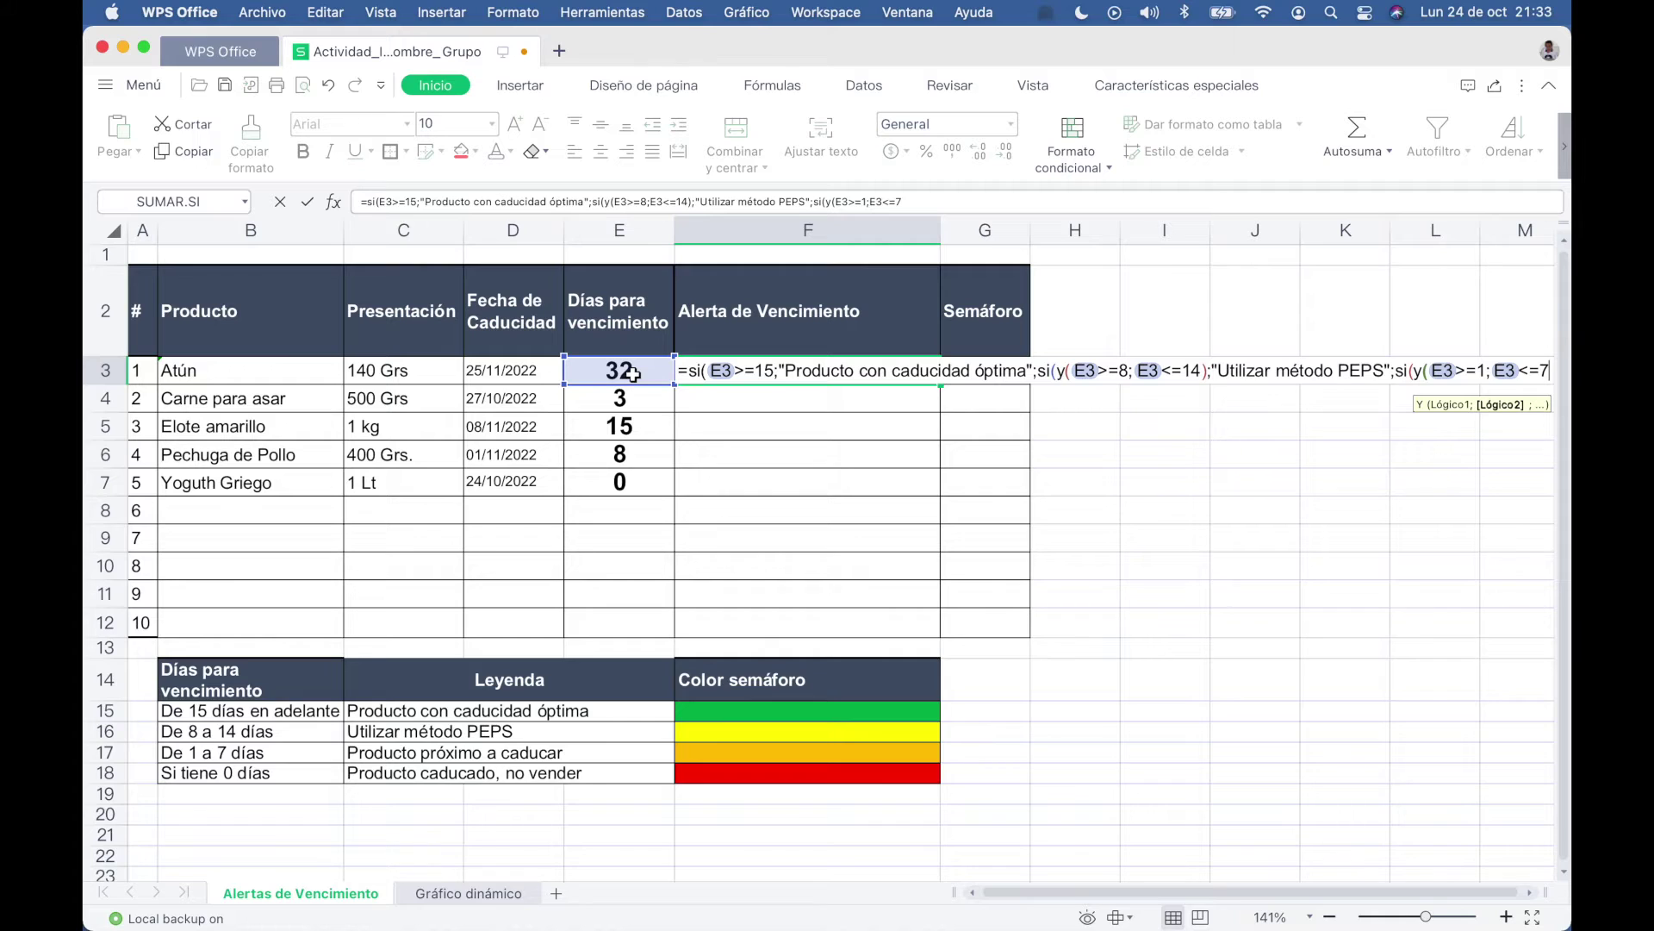
{"action": "type", "text": ")"}
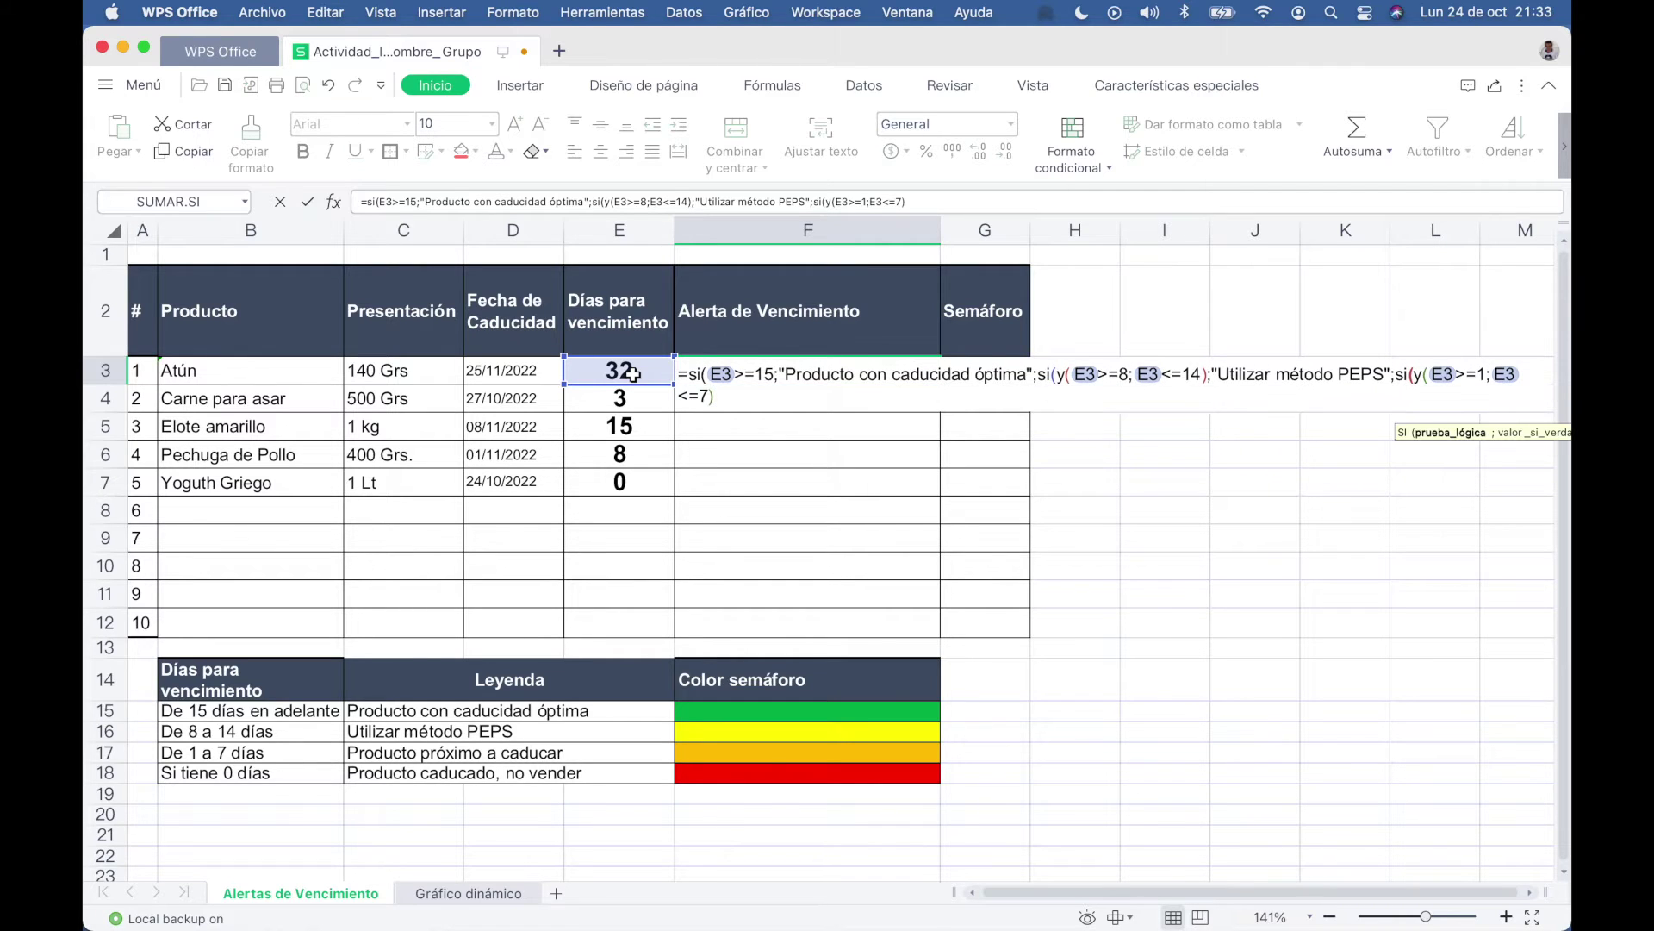
{"action": "type", "text": ";"}
{"action": "type", "text": "\""}
{"action": "type", "text": "Producto próximo a caduca"}
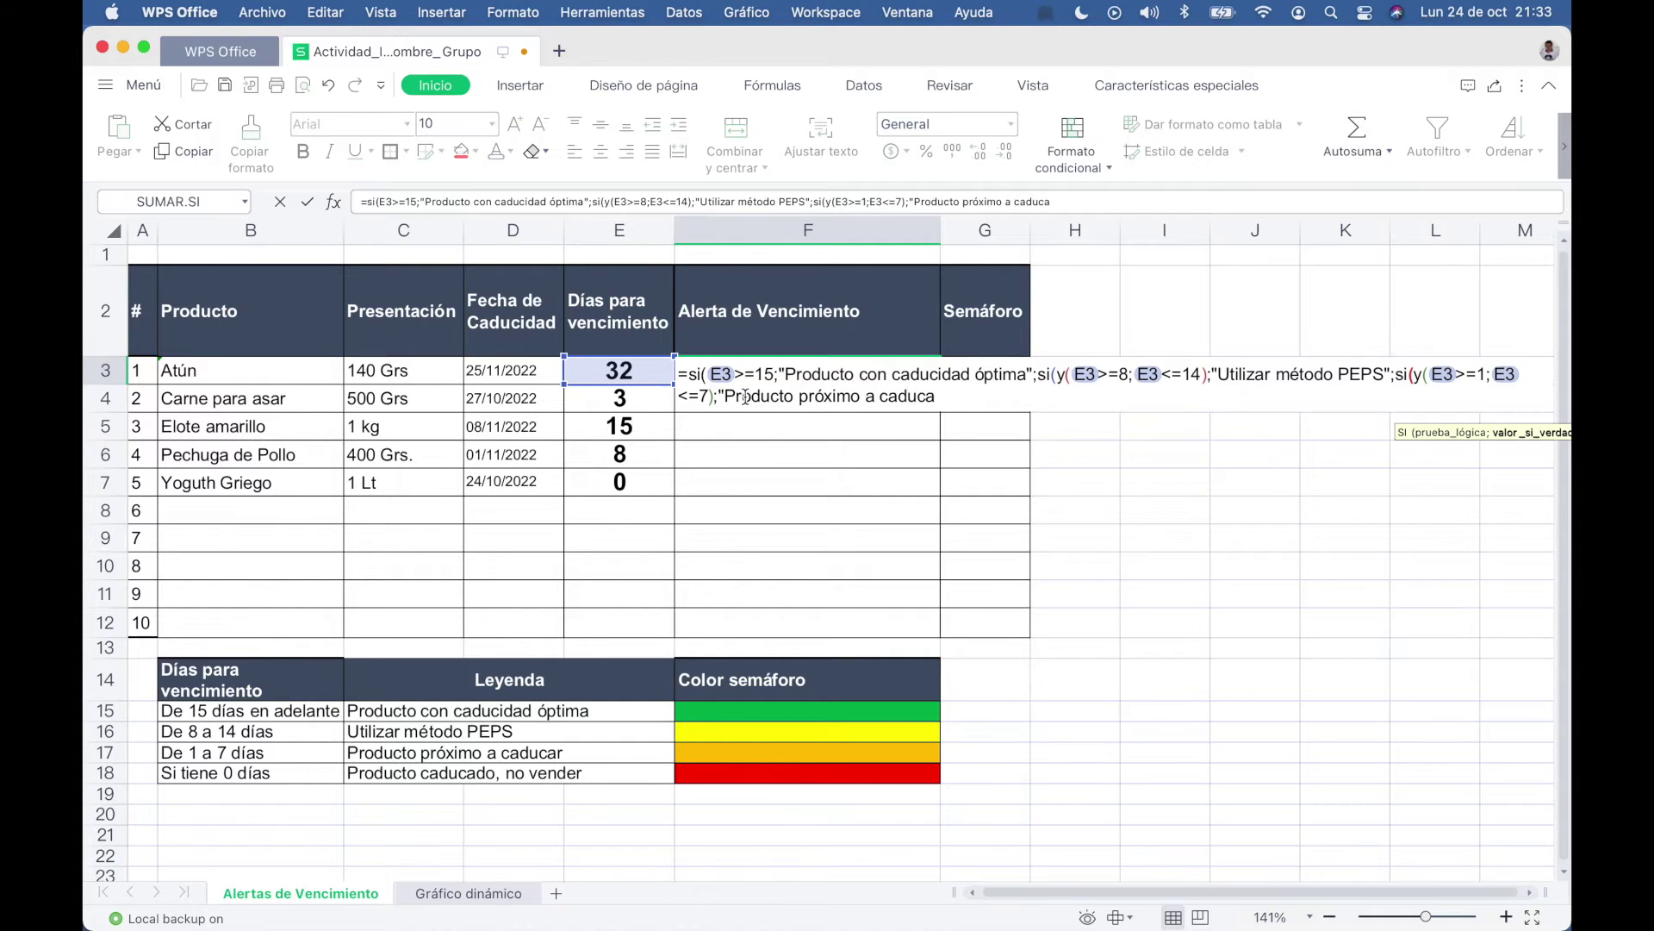
{"action": "type", "text": "r"}
Add the final result "Producto caducado, no vender" and close the formula with three parentheses.
{"action": "type", "text": "\";"}
{"action": "type", "text": "Producto"}
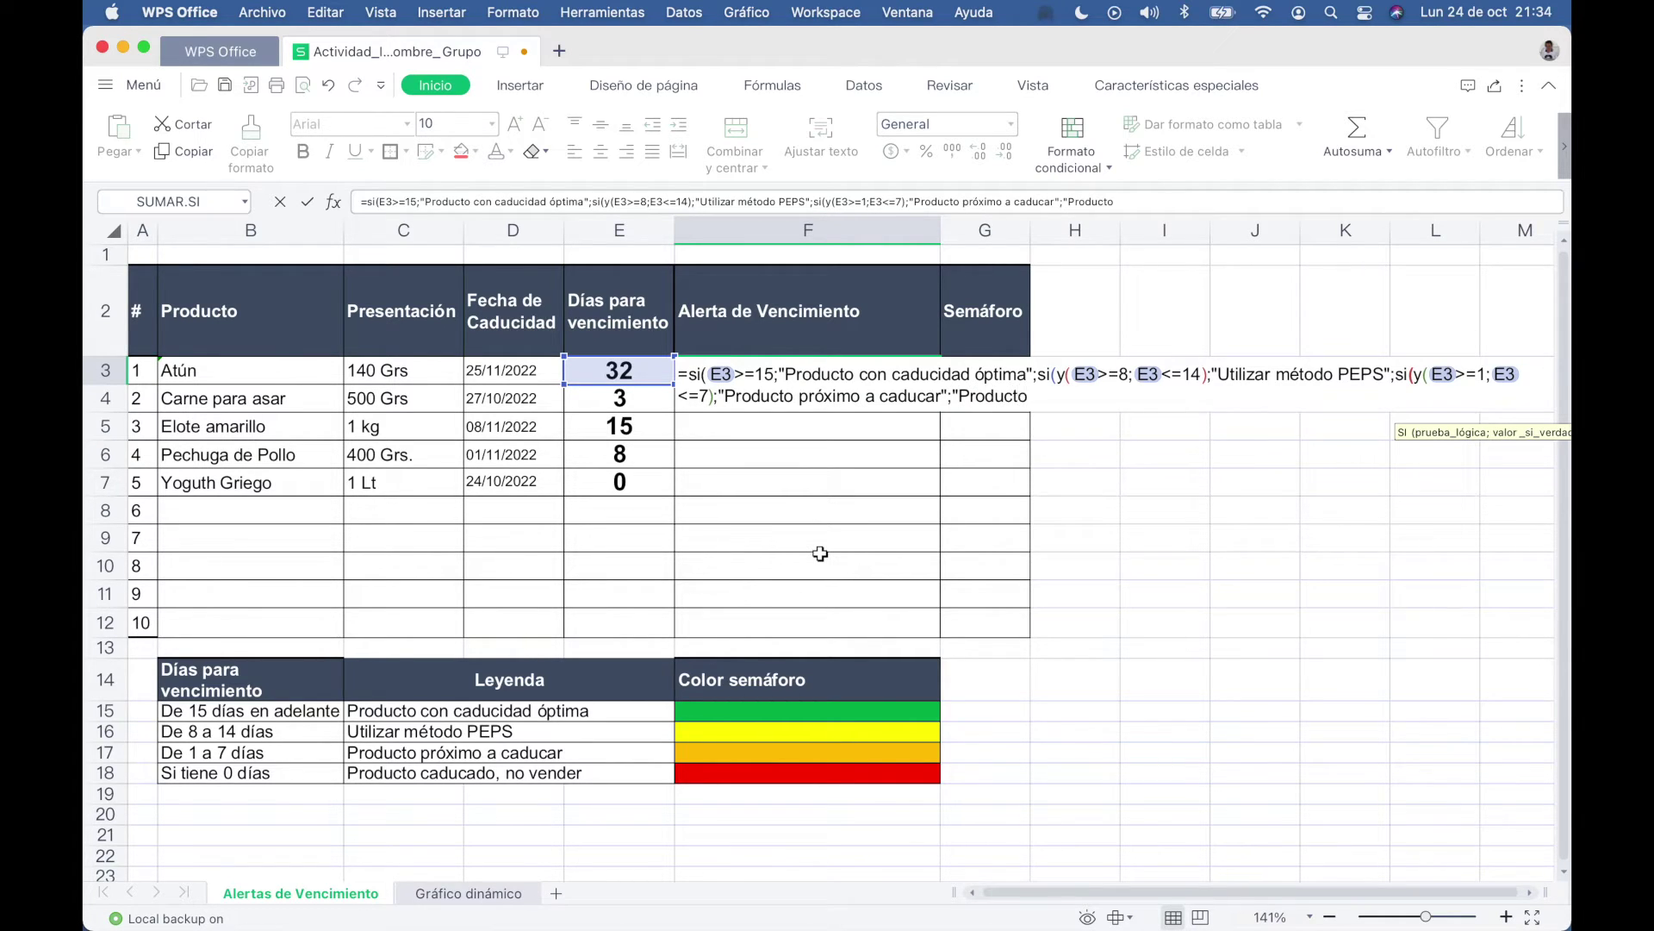
{"action": "type", "text": " caducado, no vender"}
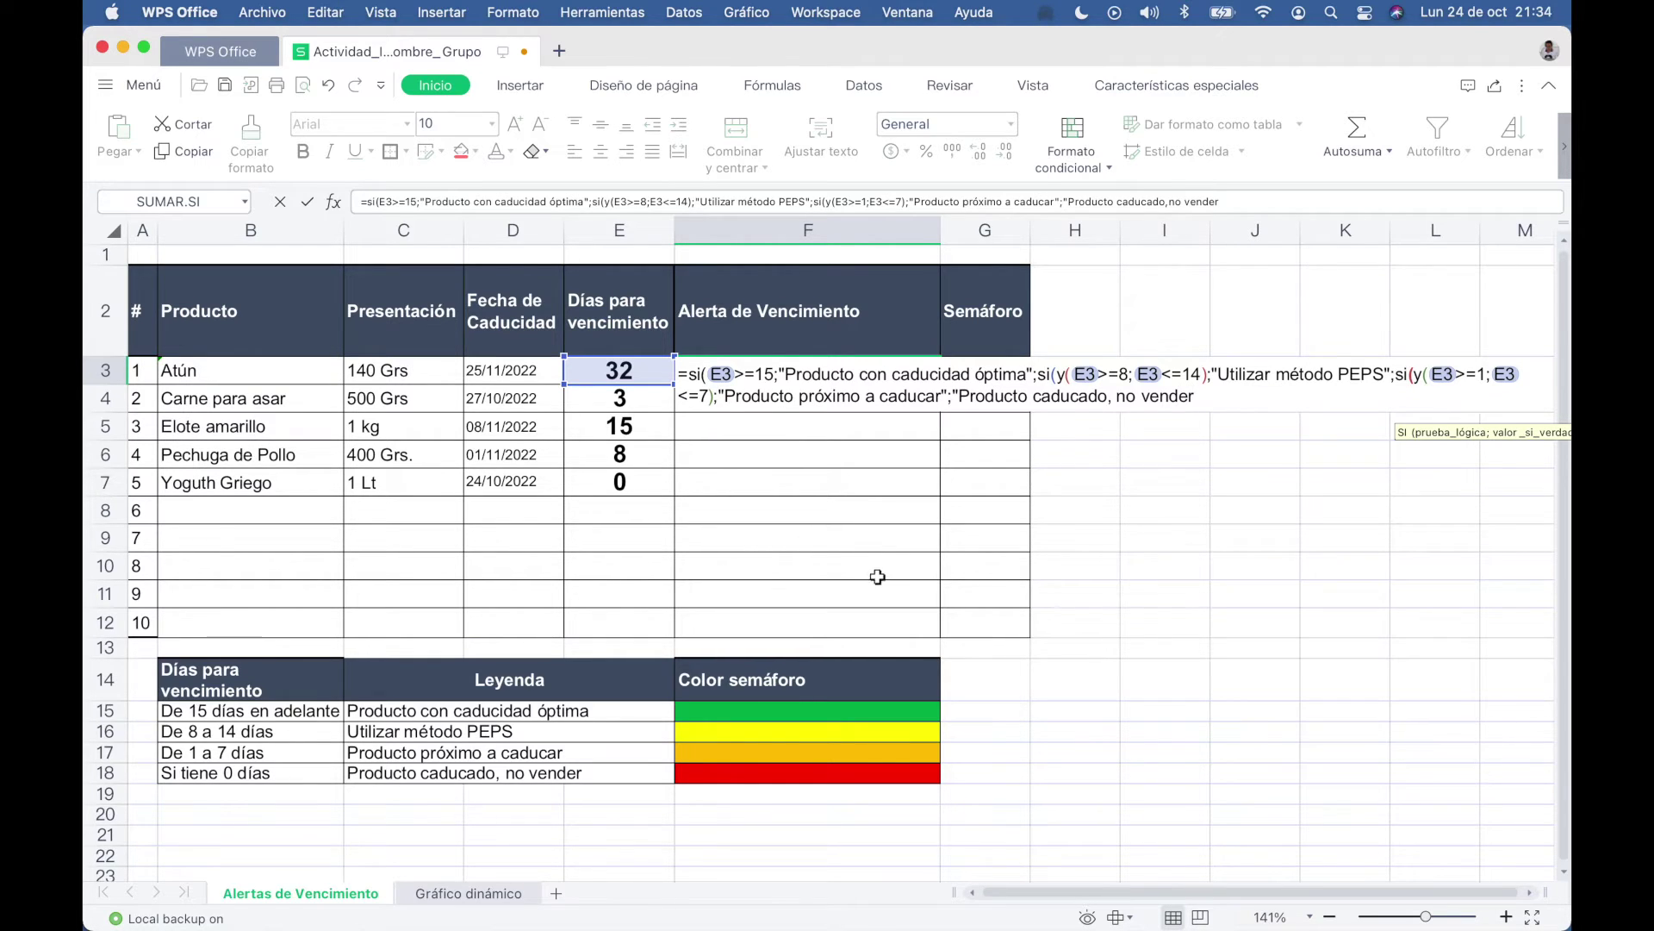
{"action": "left_click", "coordinate": [703, 373]}
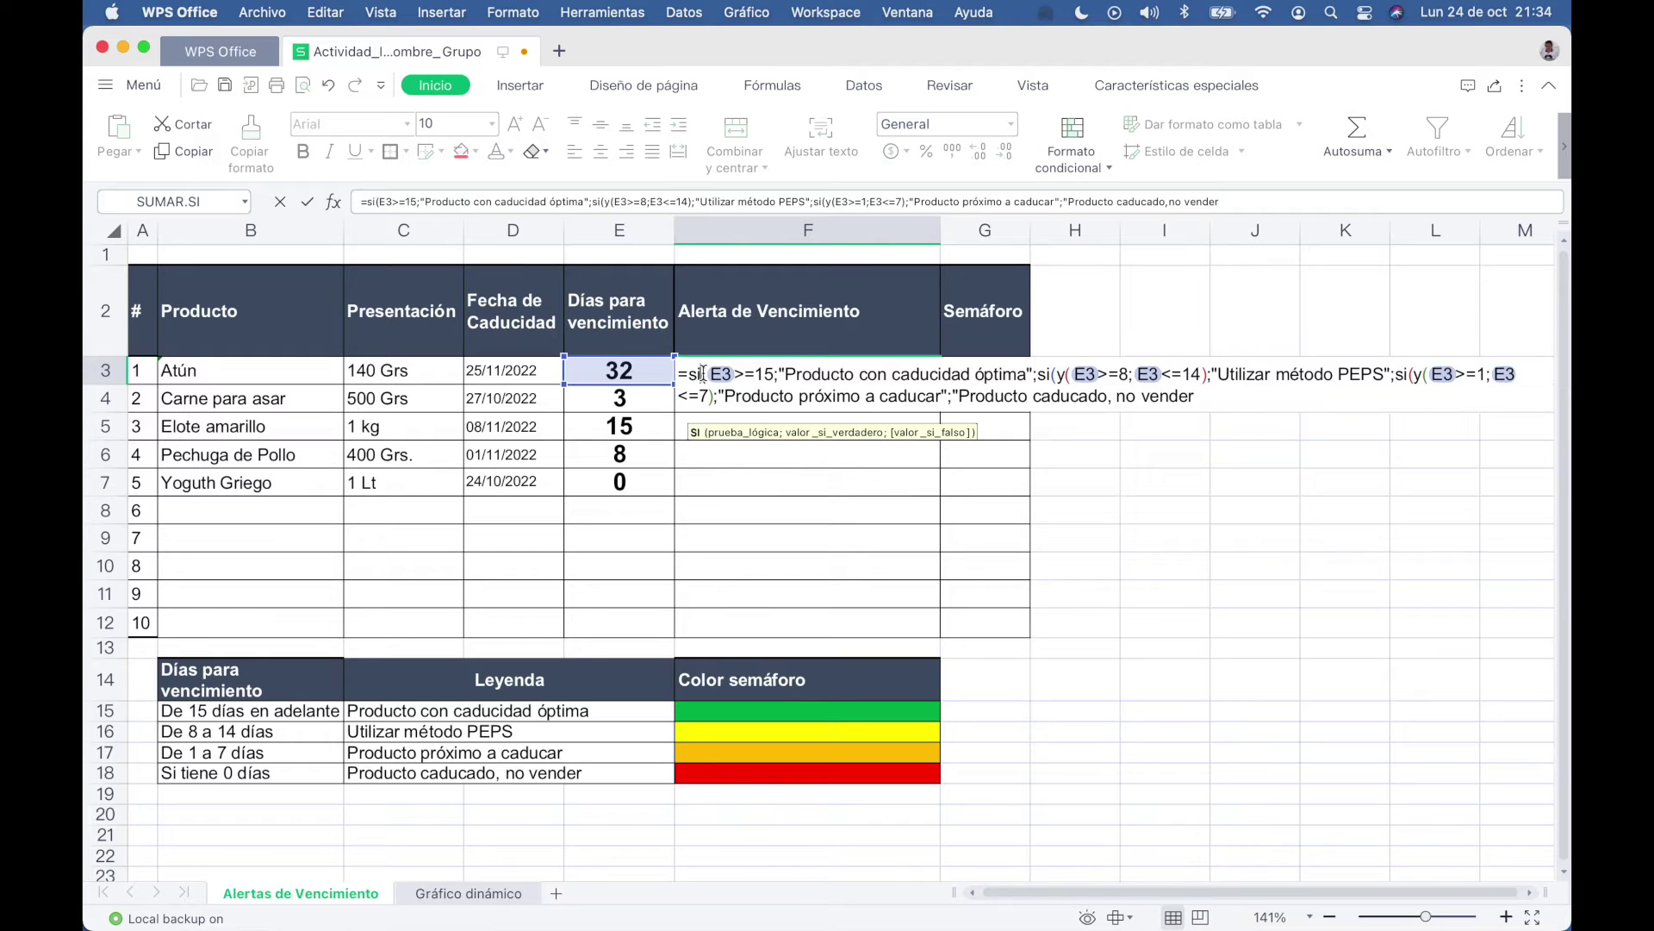
{"action": "left_click", "coordinate": [1047, 372]}
{"action": "left_click", "coordinate": [1232, 404]}
{"action": "type", "text": "))"}
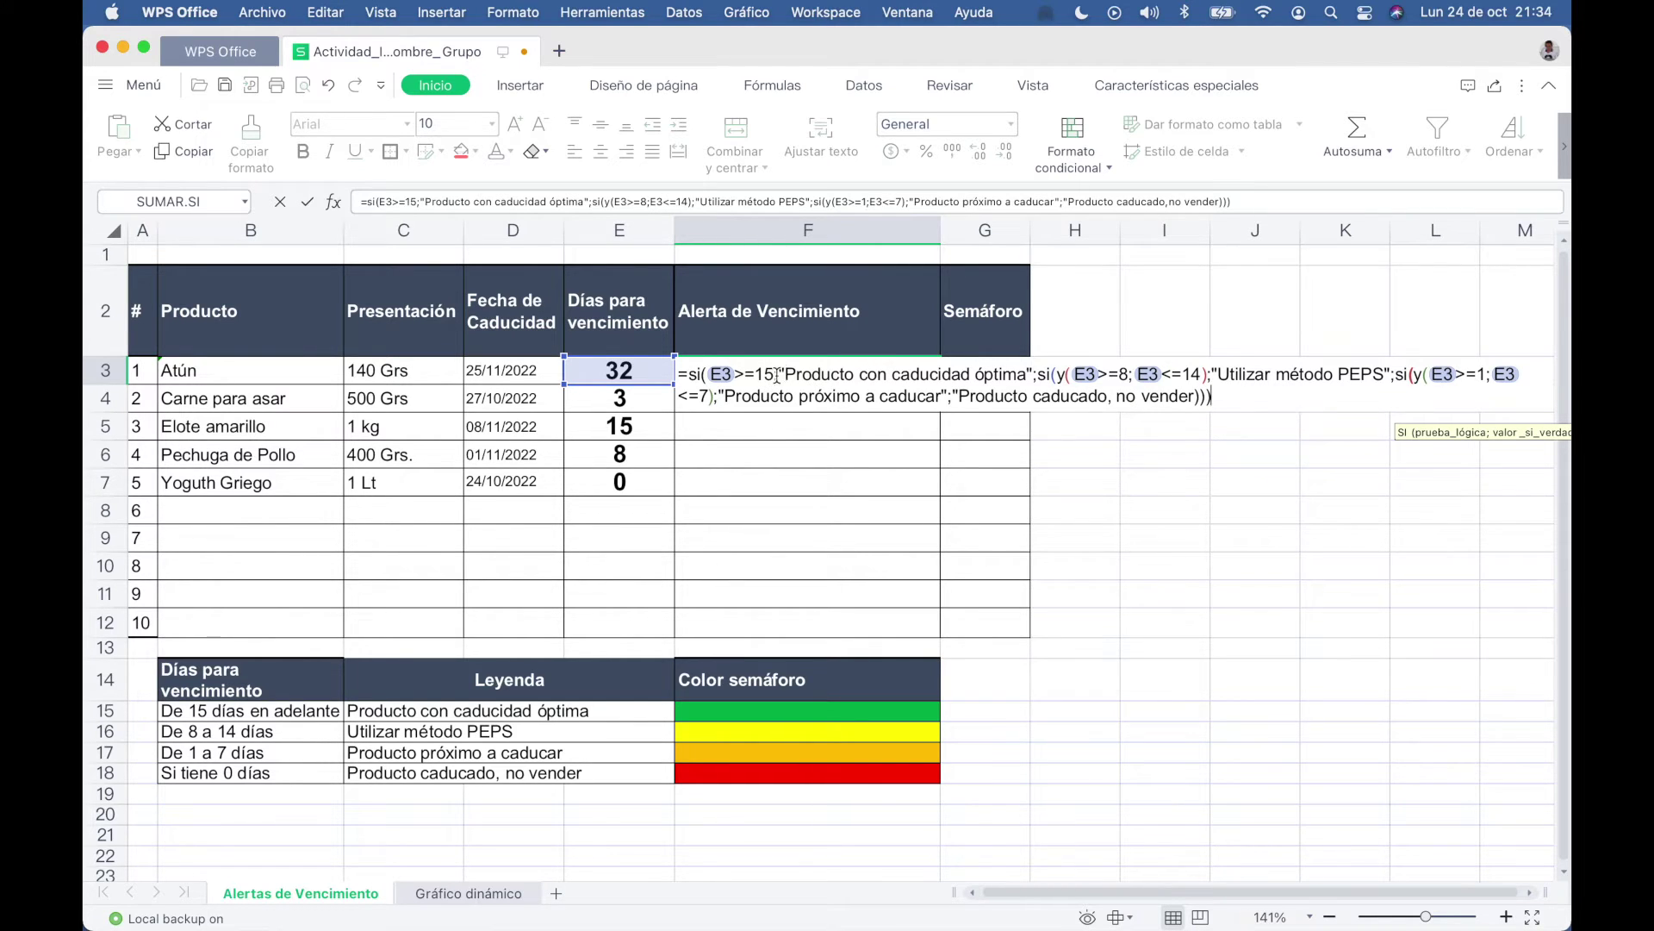
Remove the comma after caducado, check the formula's arguments and commit it in F3.
{"action": "left_click", "coordinate": [778, 374]}
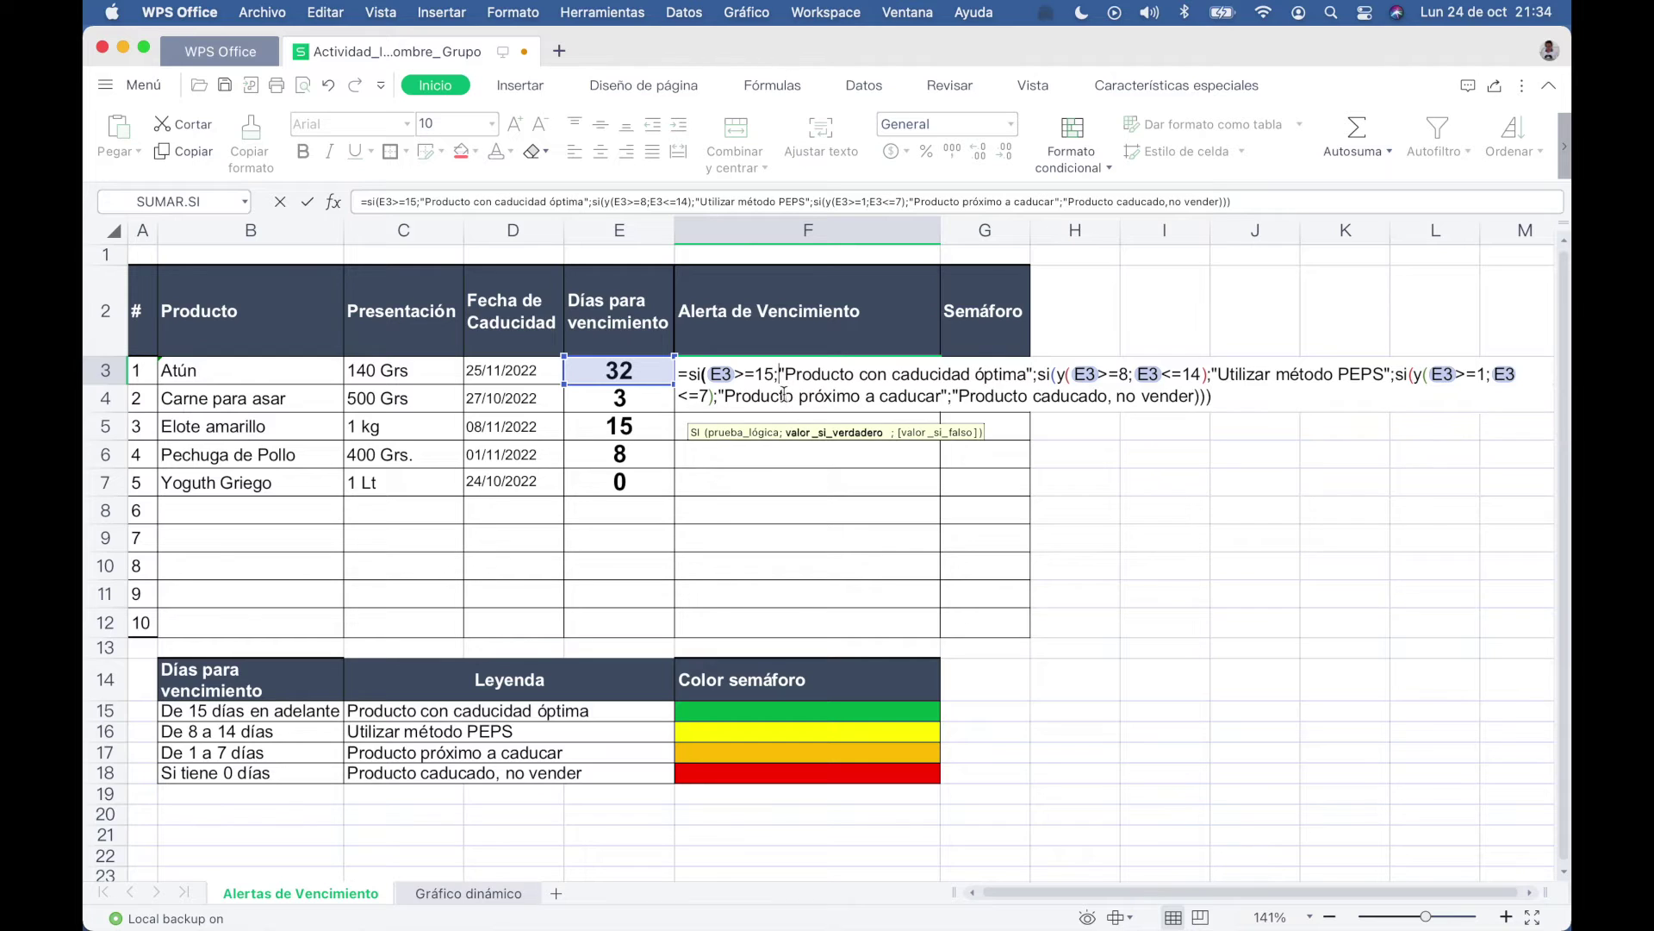
{"action": "left_click", "coordinate": [1039, 376]}
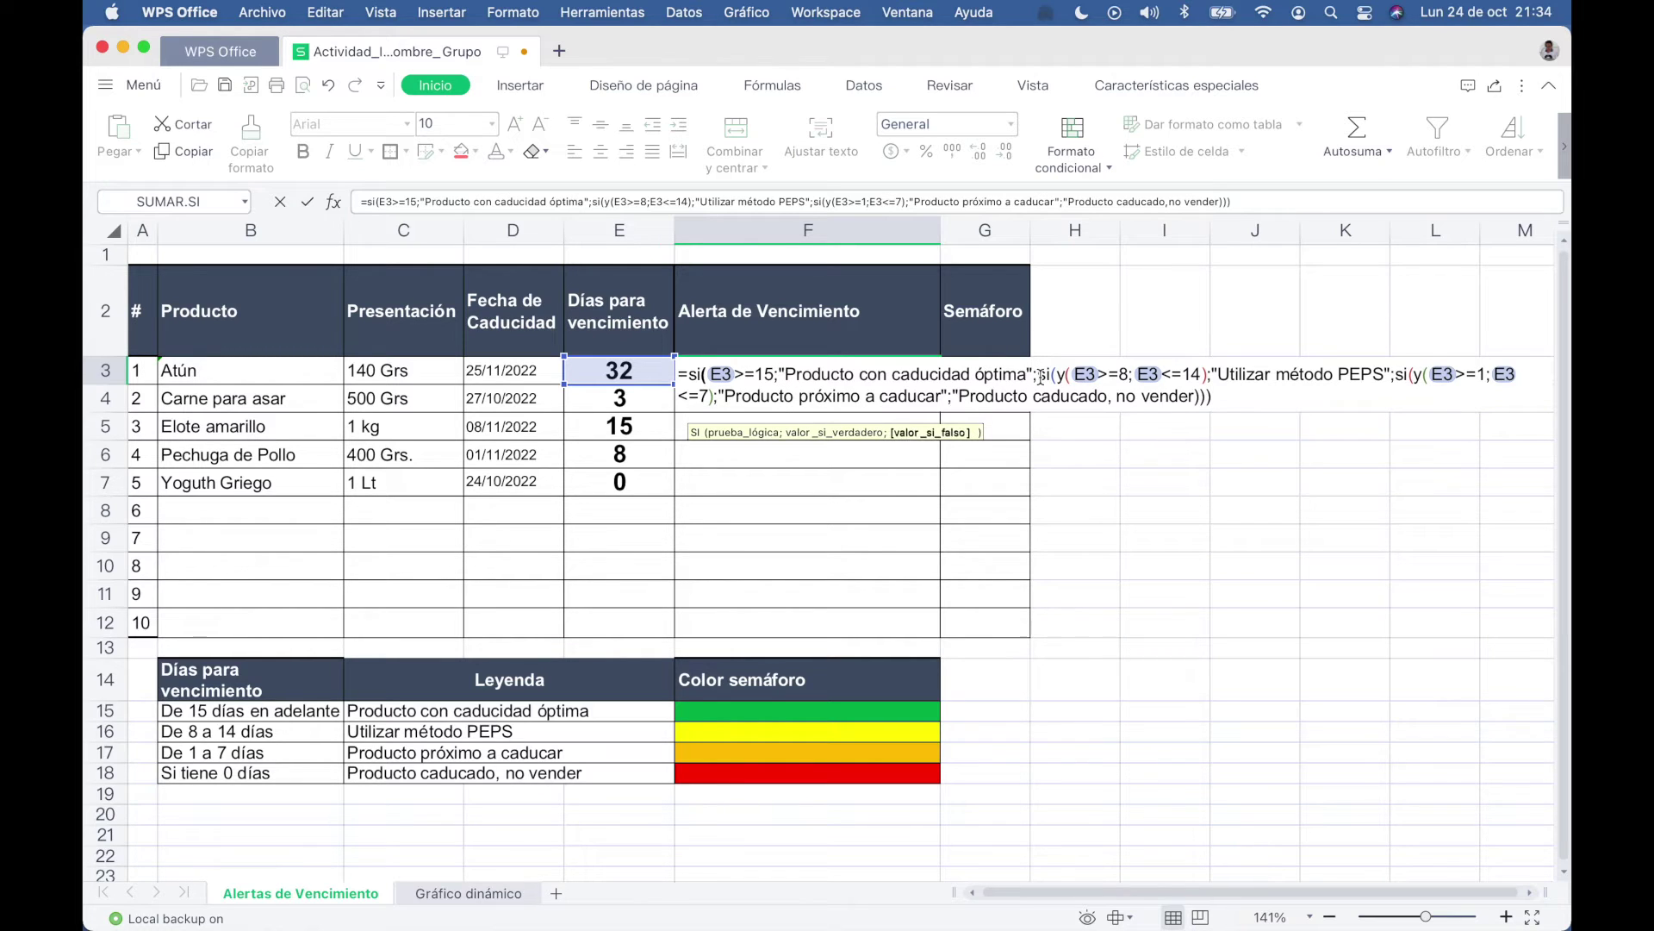
{"action": "left_click", "coordinate": [1212, 372]}
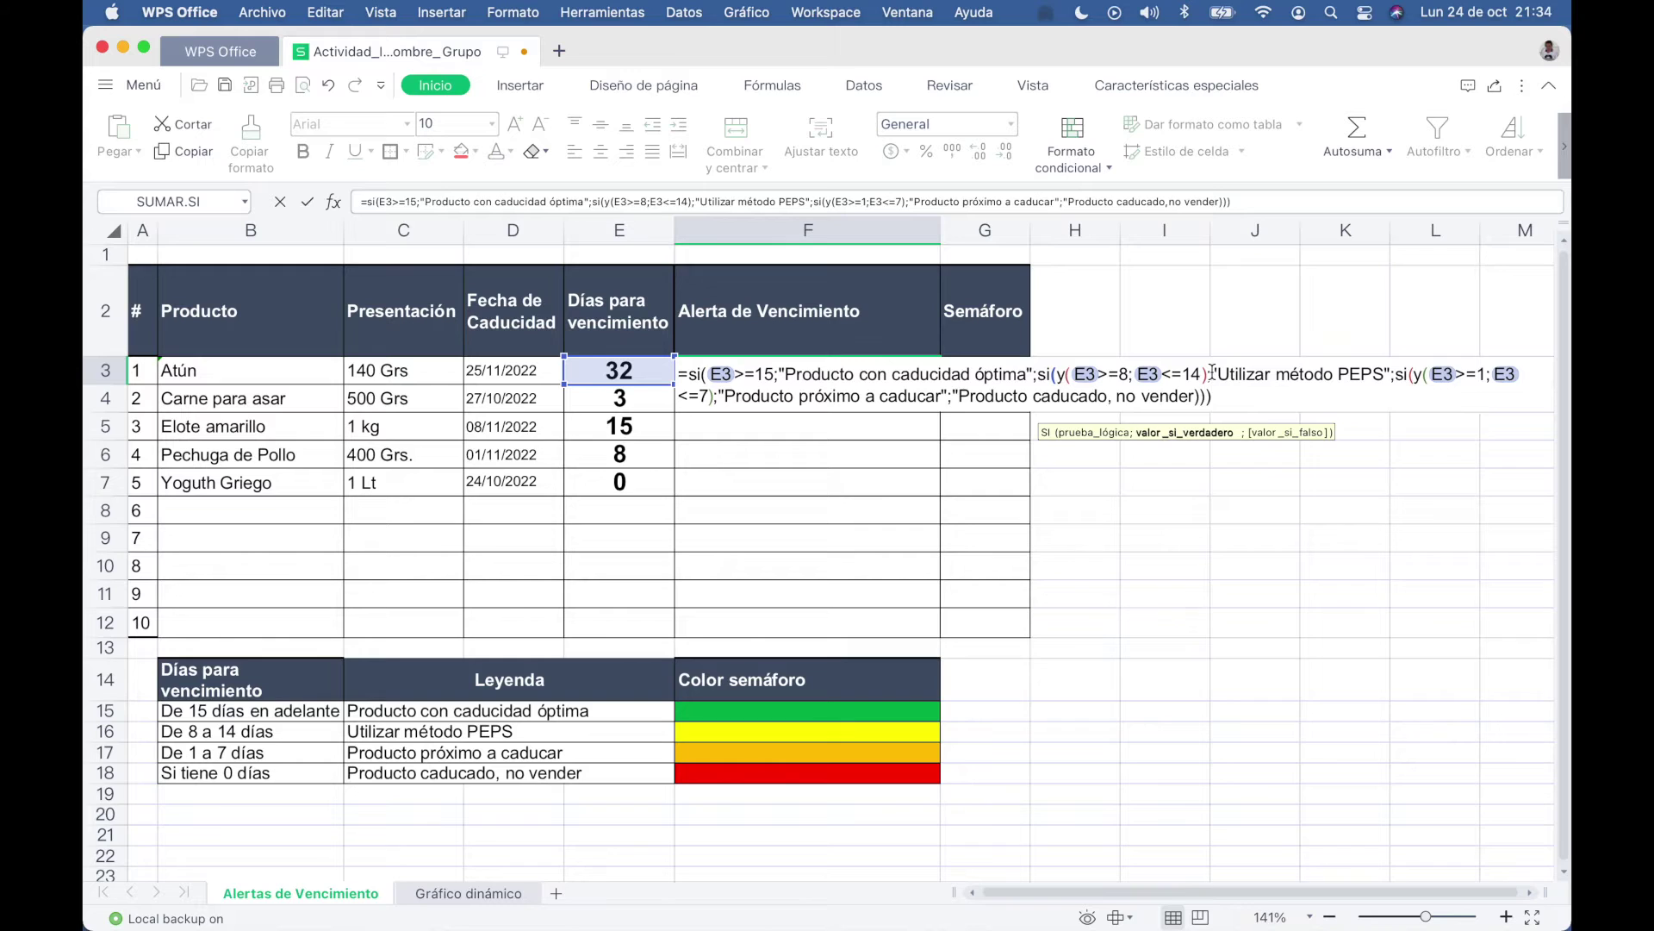
{"action": "left_click", "coordinate": [1396, 376]}
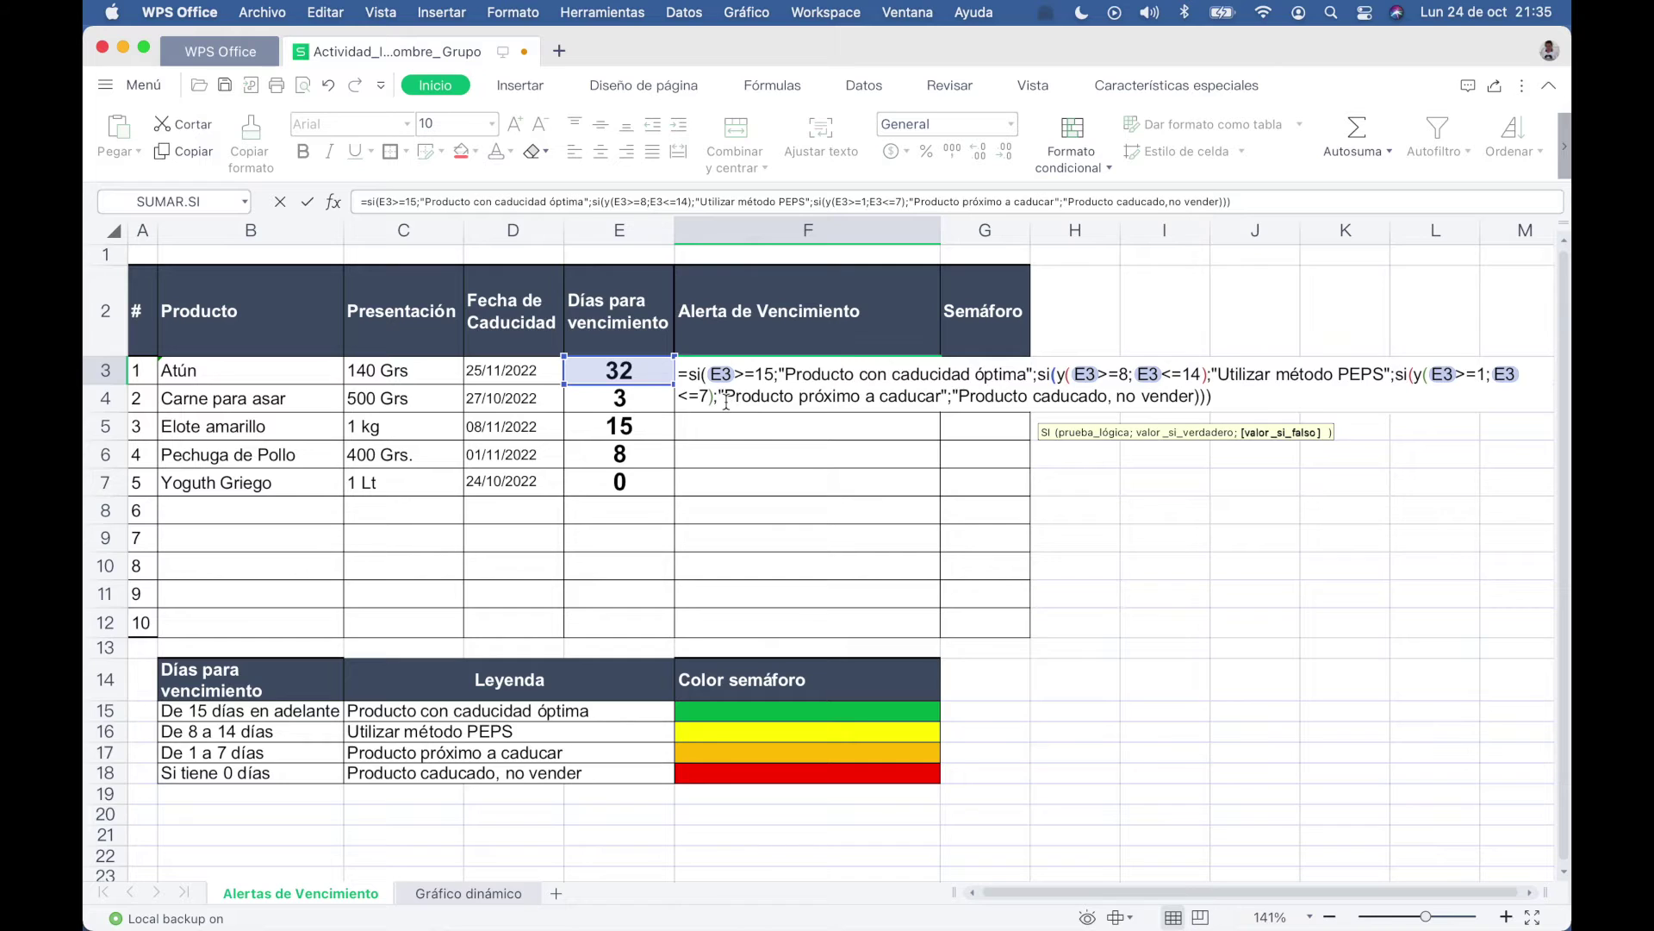
{"action": "left_click", "coordinate": [1116, 398]}
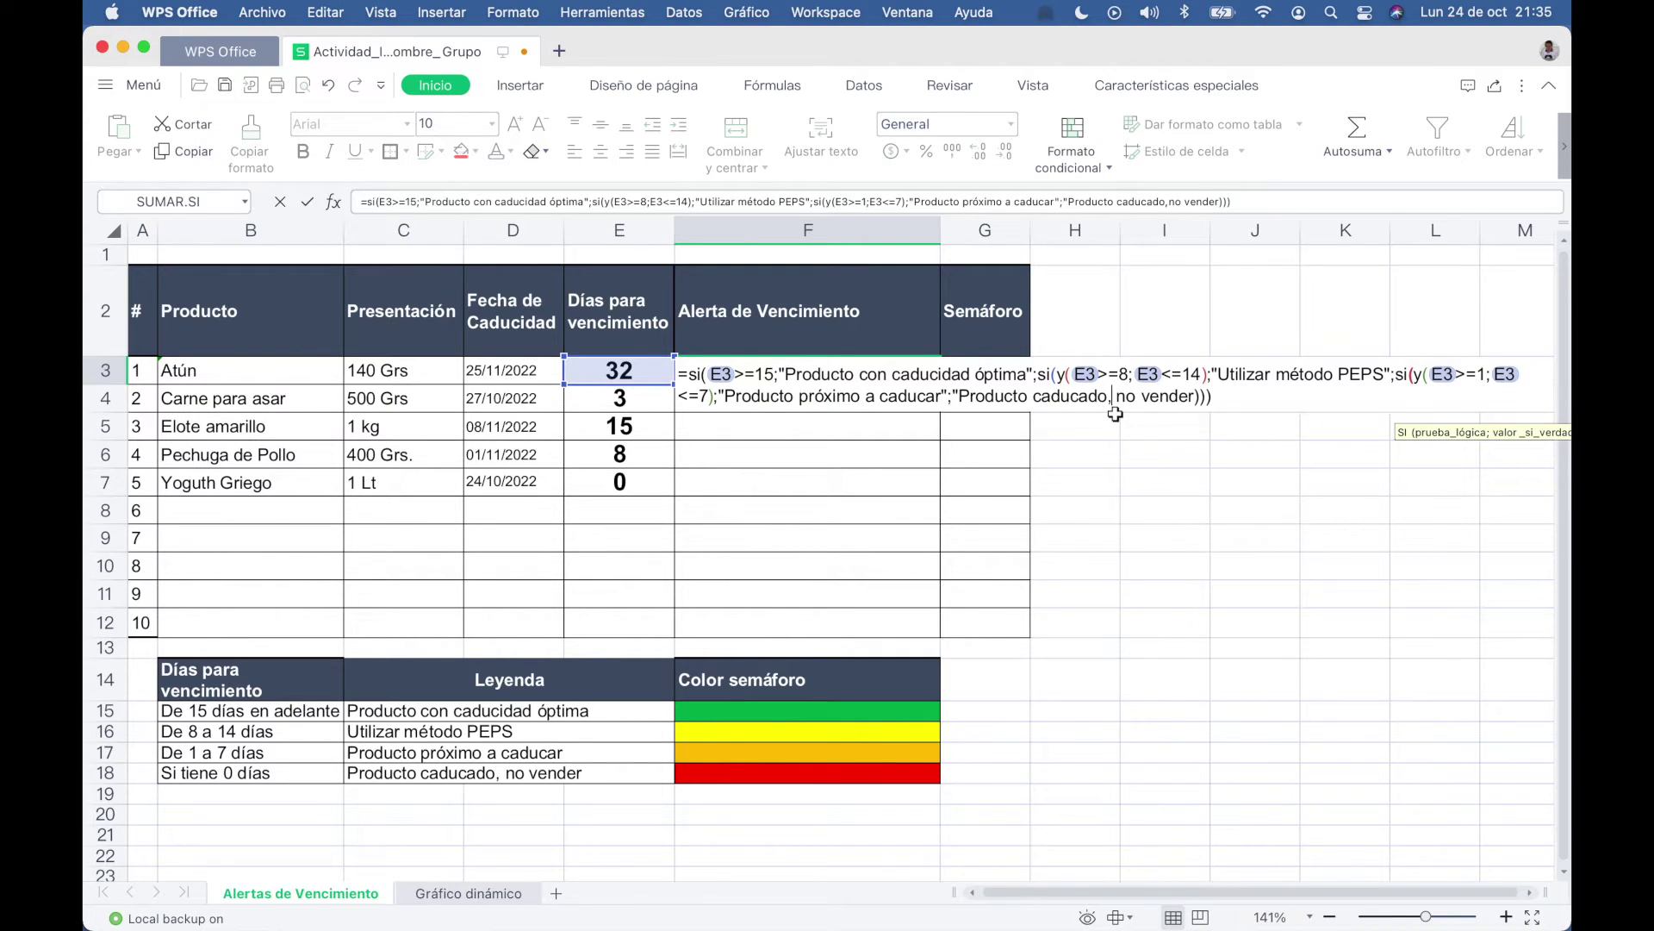
{"action": "key", "text": "BackSpace"}
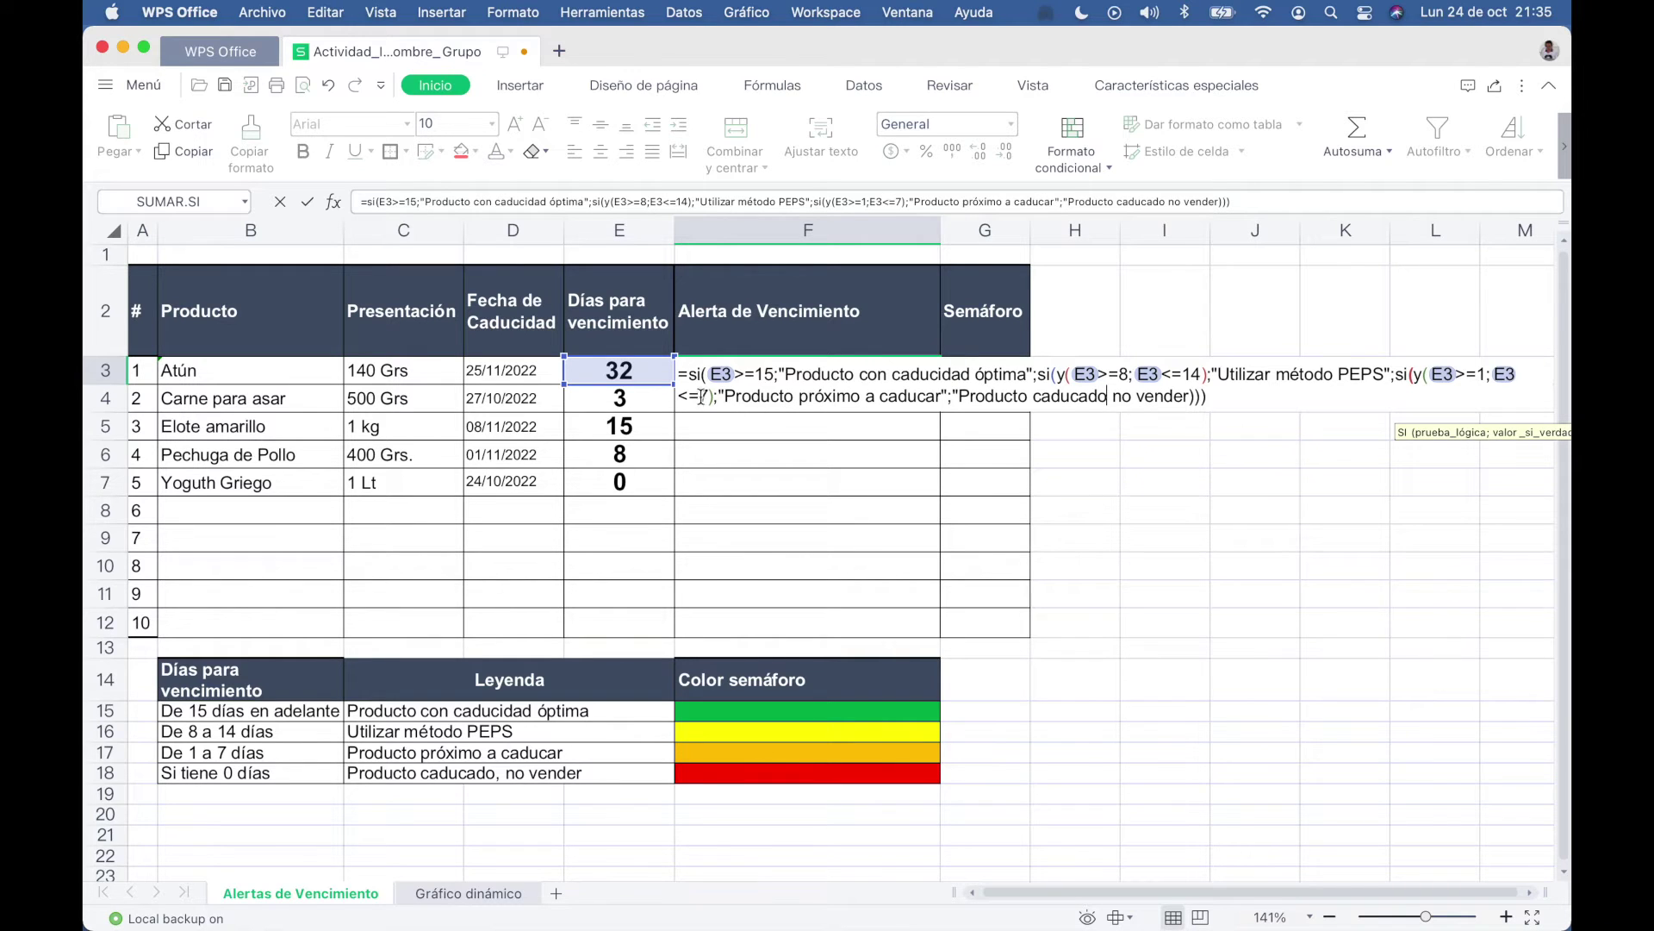
{"action": "left_click", "coordinate": [712, 397]}
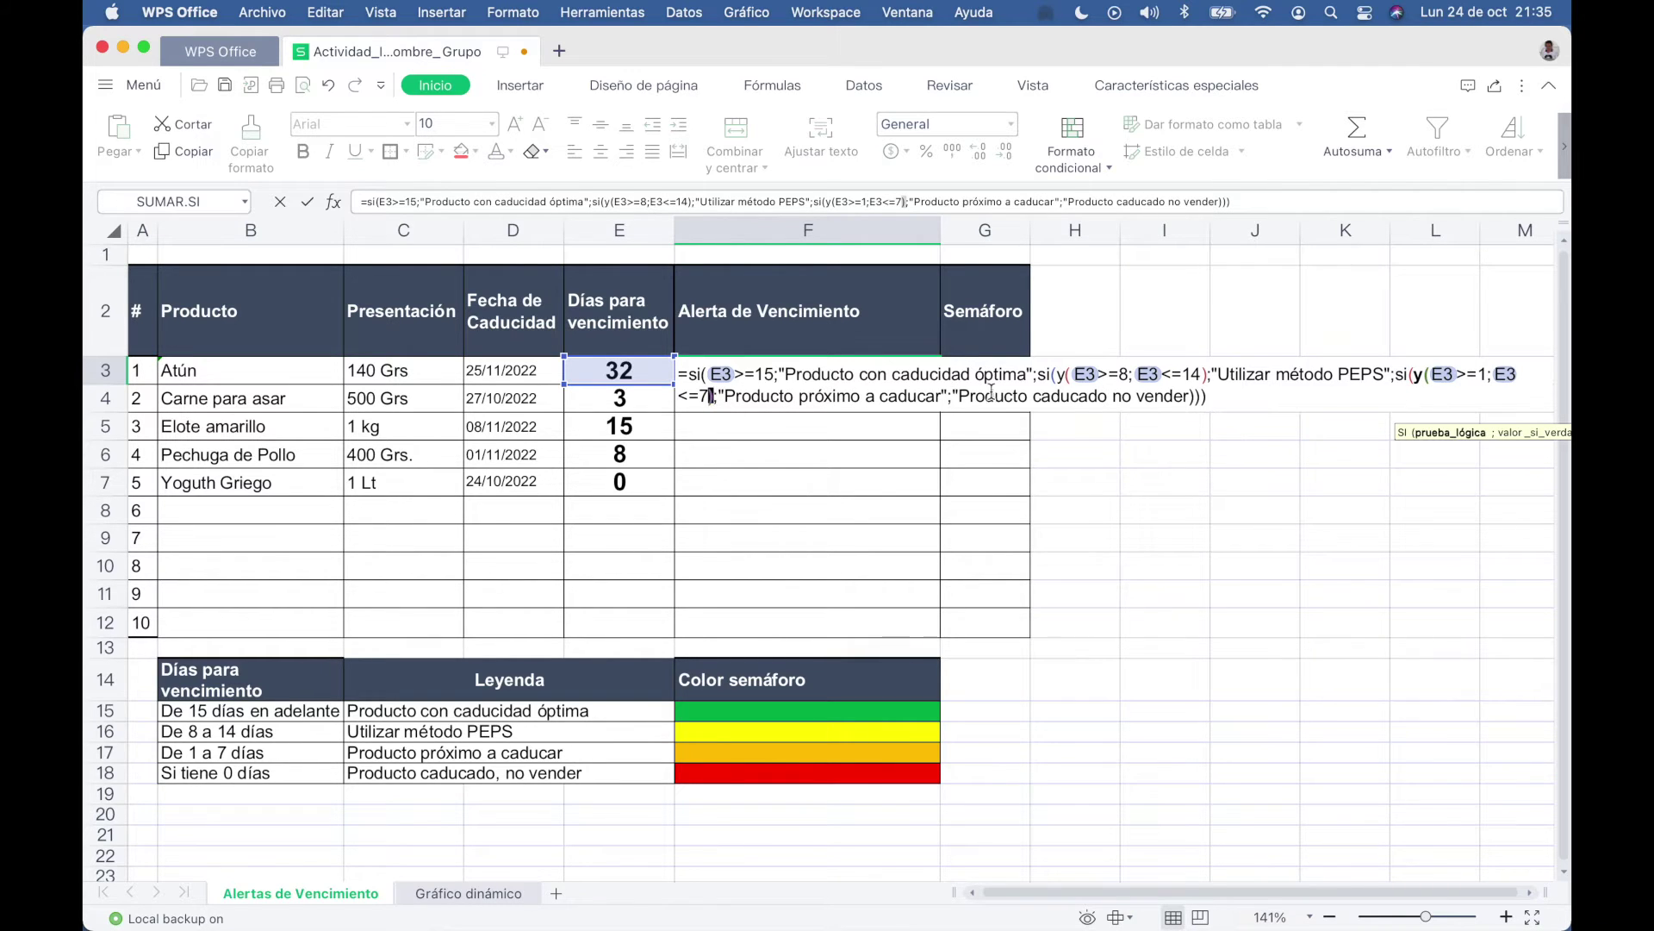
{"action": "left_click", "coordinate": [1209, 397]}
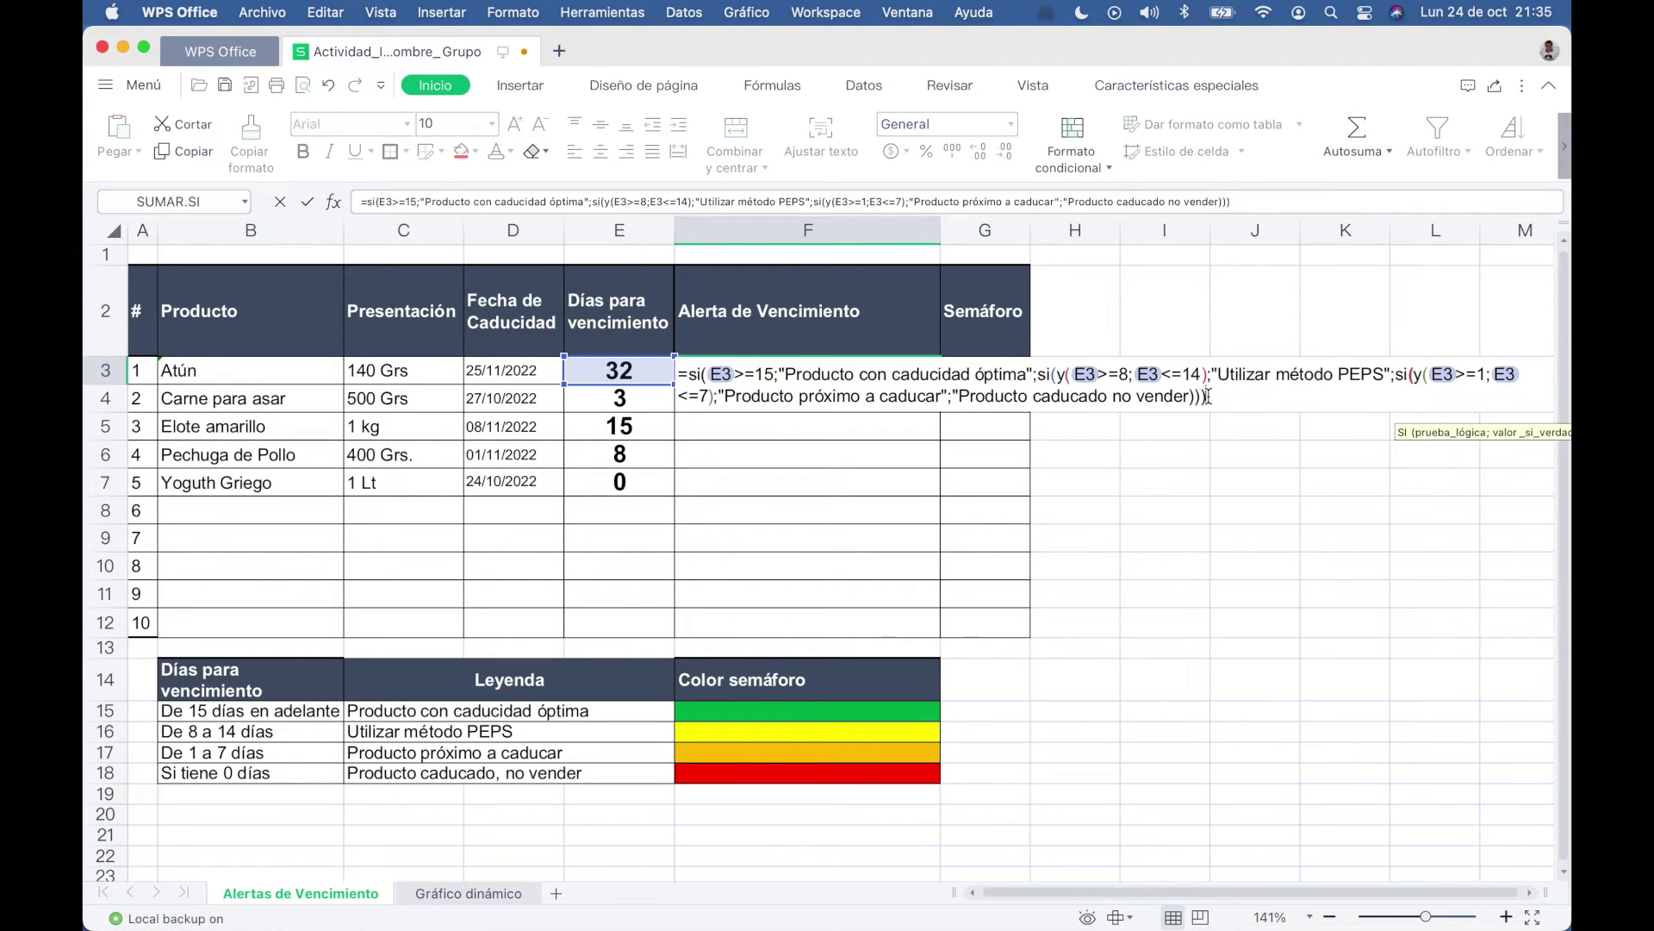
{"action": "key", "text": "Return"}
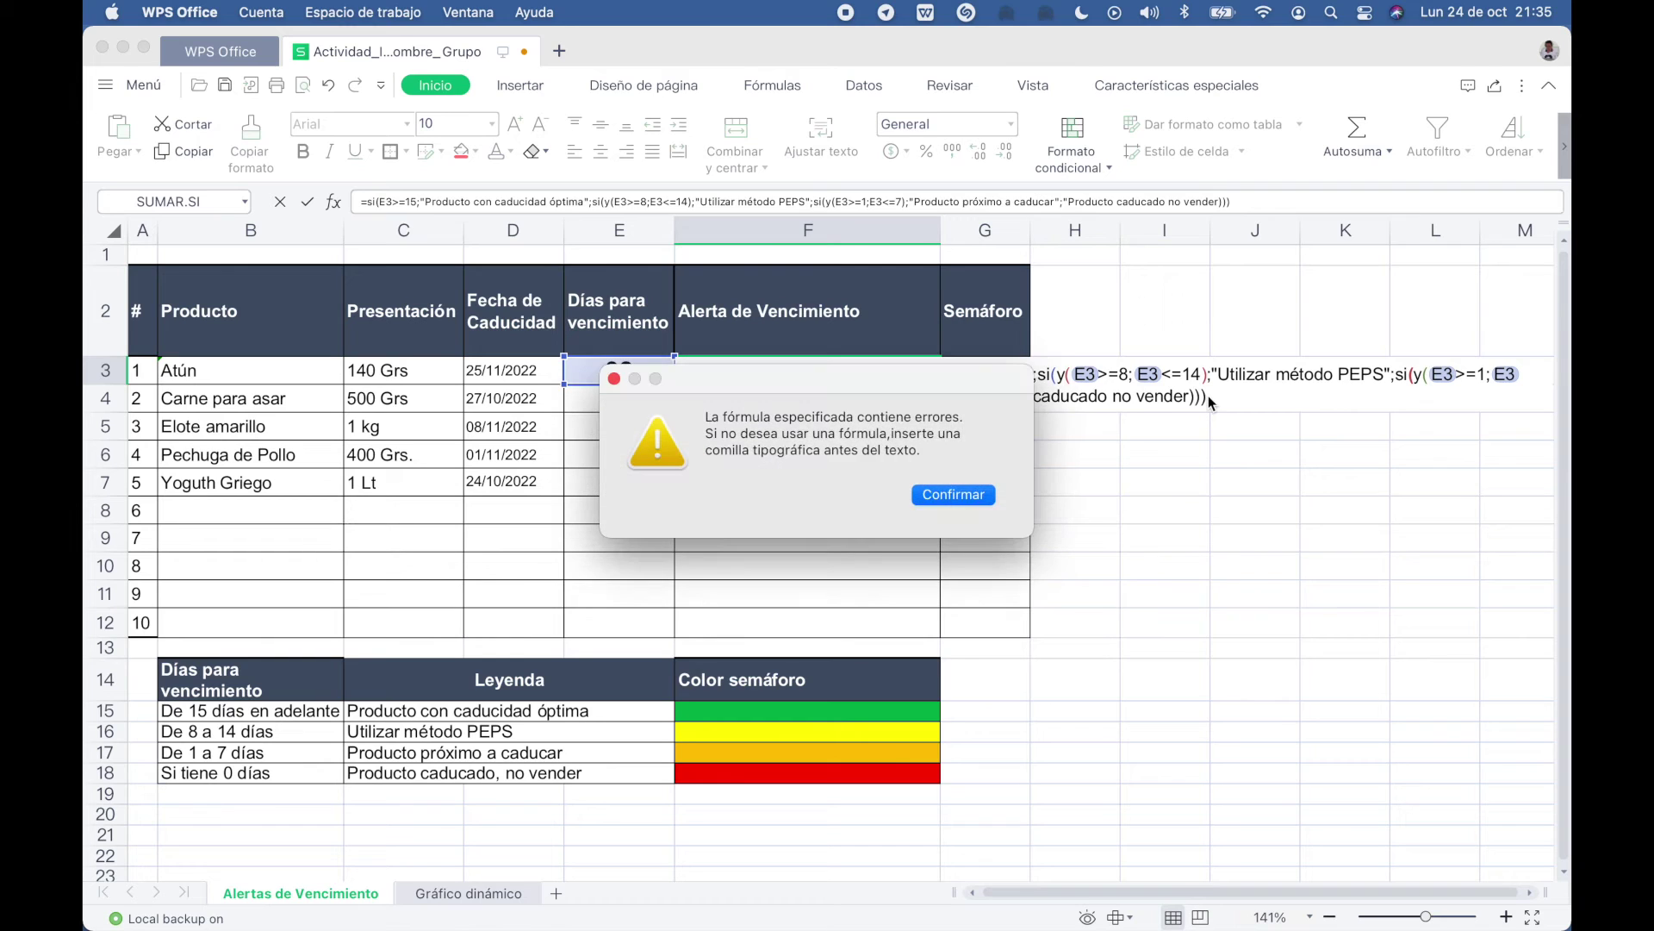
Dismiss the error warning, add the missing closing quote after vender, and commit F3's formula.
{"action": "left_click", "coordinate": [982, 497]}
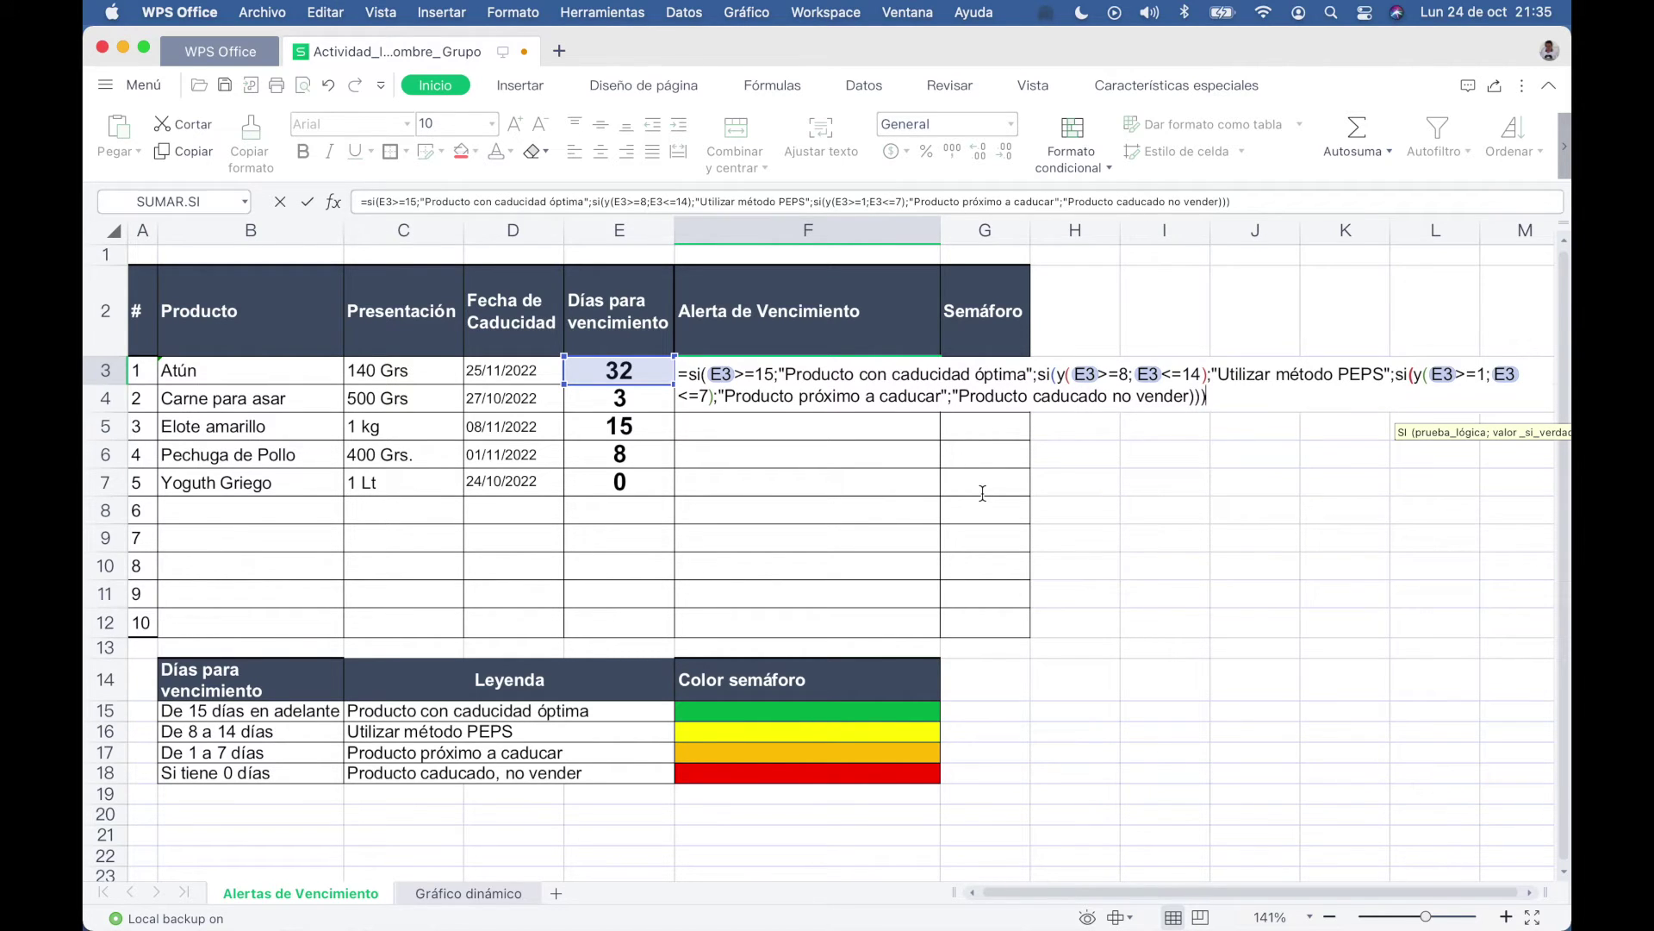
{"action": "left_click", "coordinate": [786, 372]}
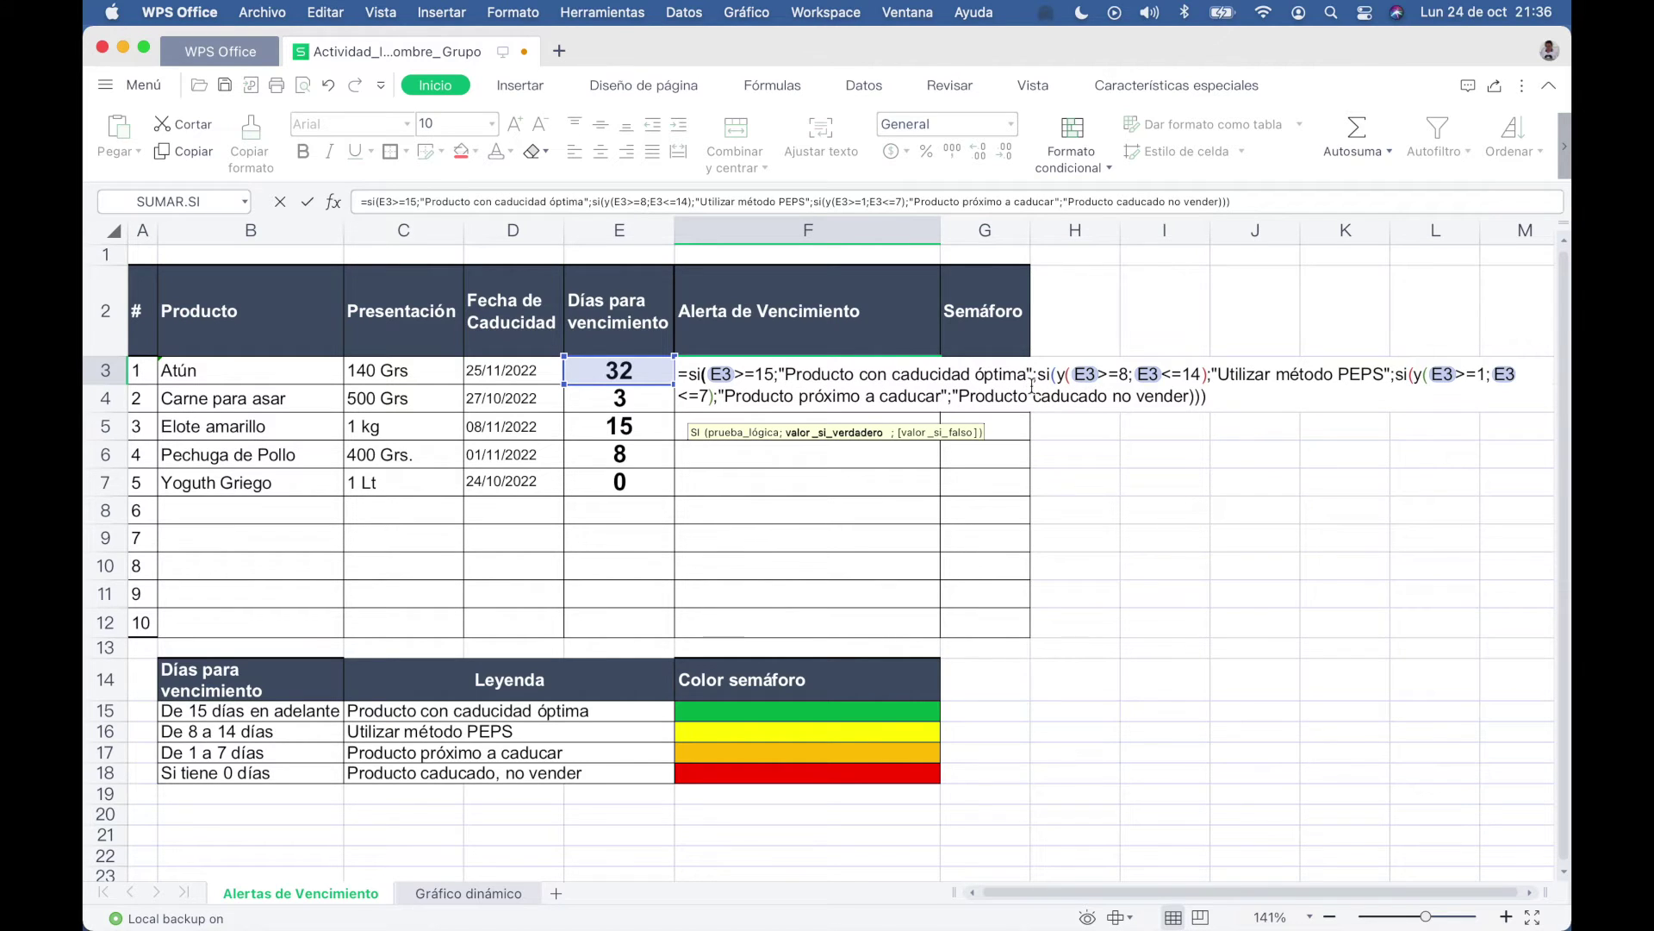
{"action": "left_click", "coordinate": [1189, 396]}
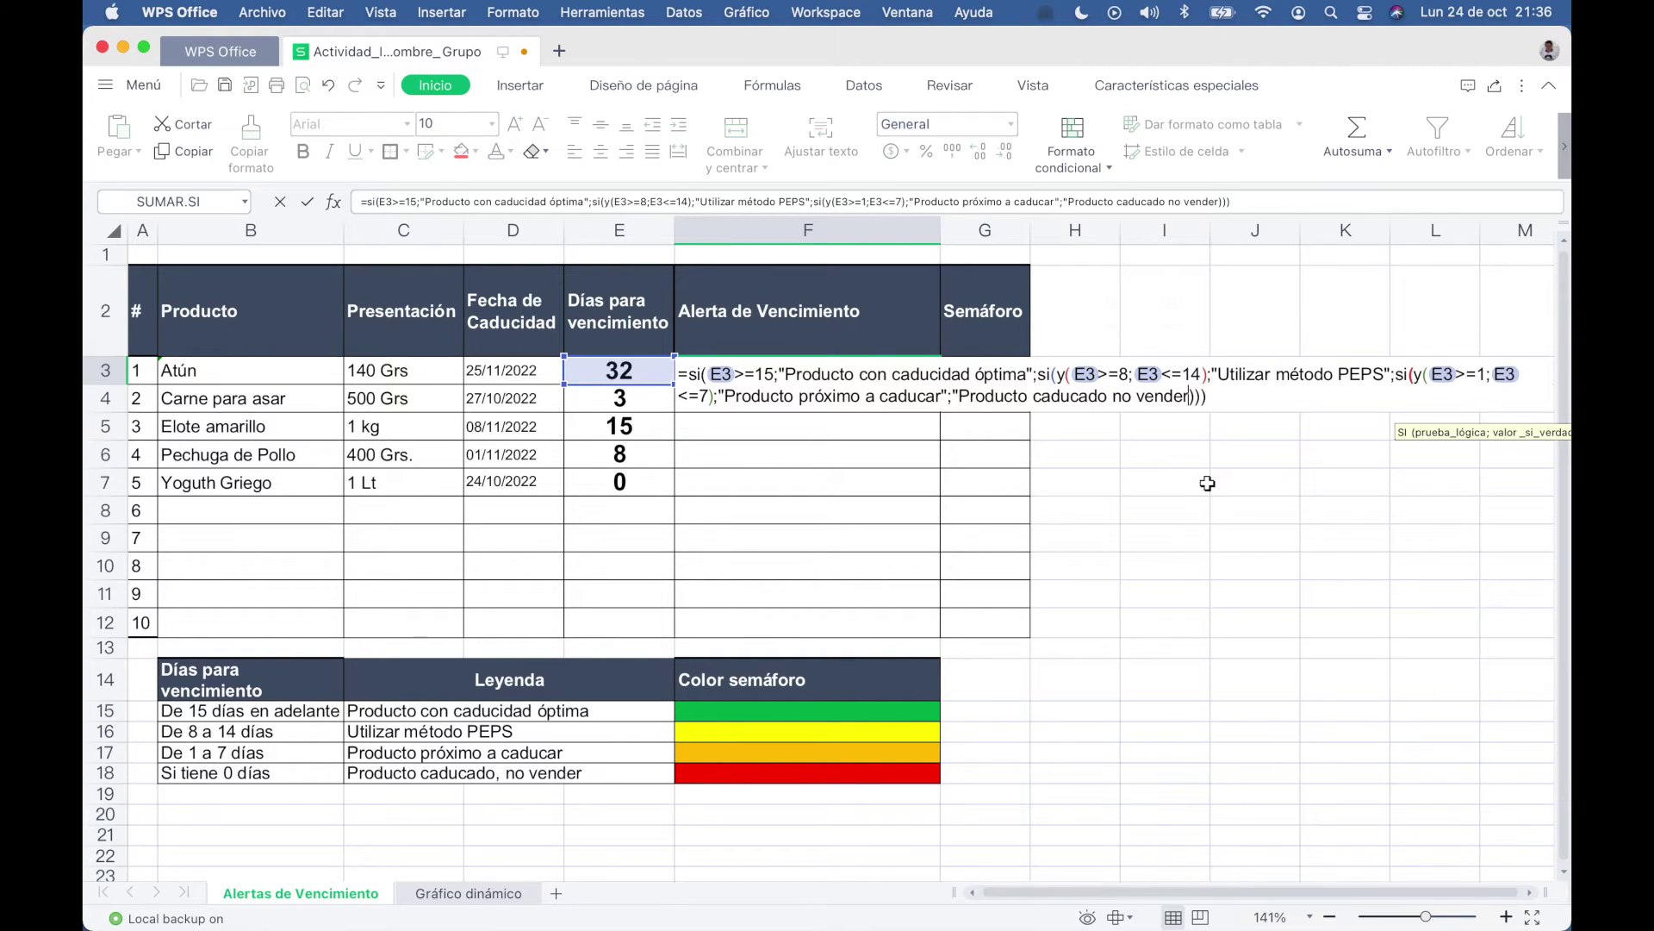
{"action": "type", "text": "\""}
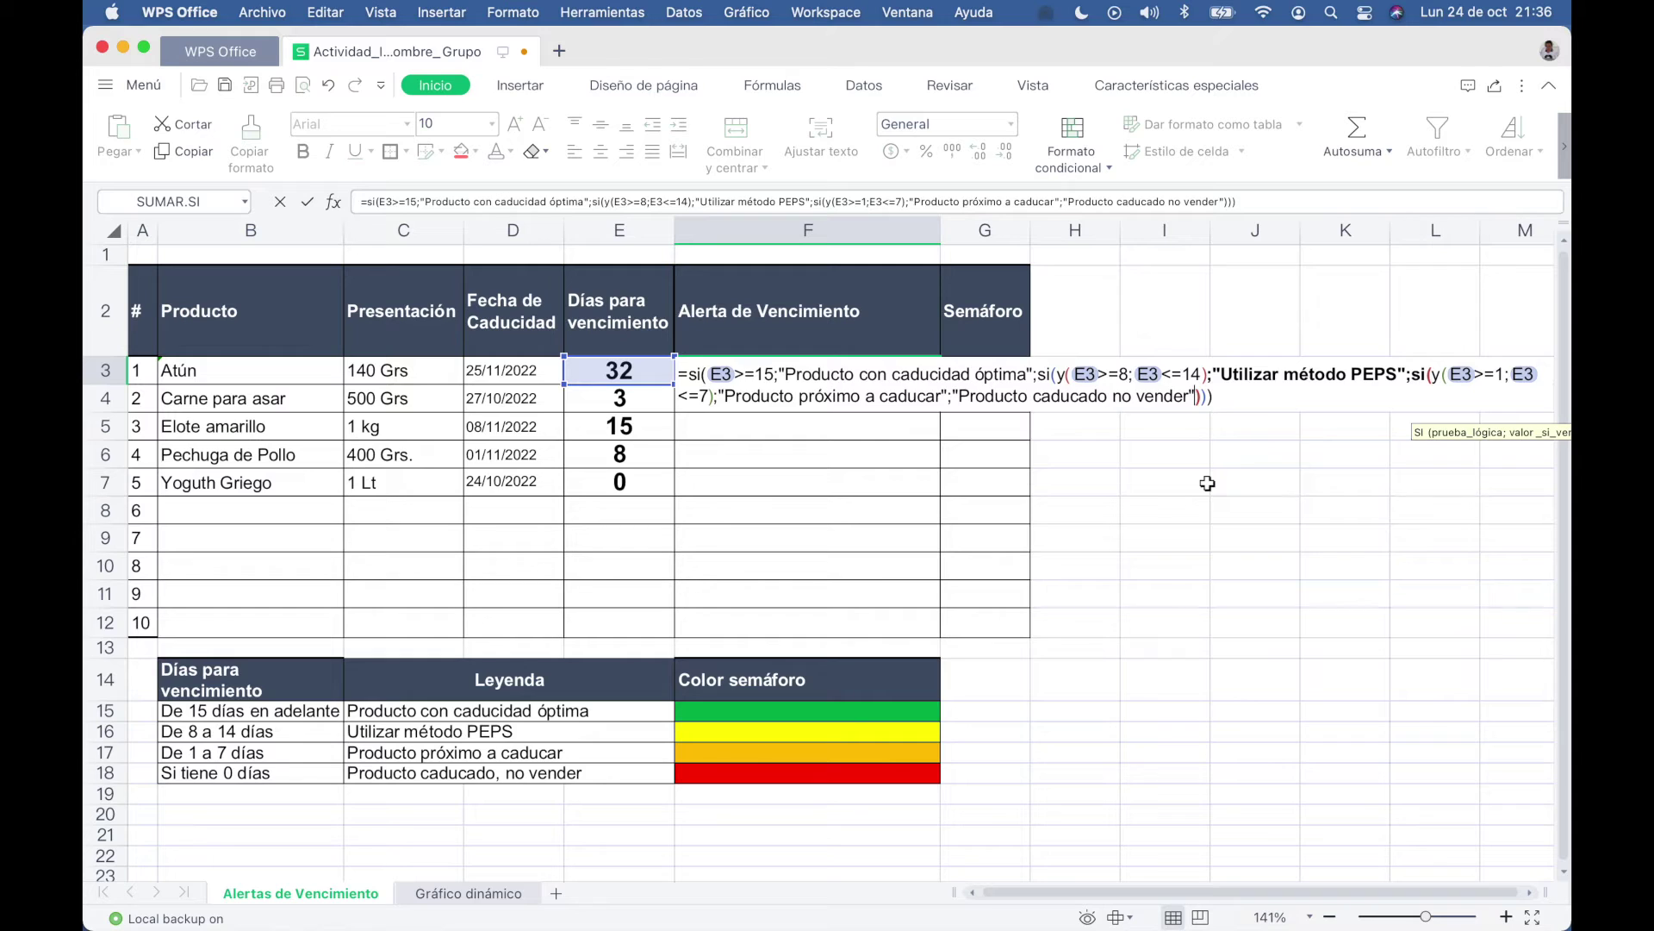
{"action": "key", "text": "Return"}
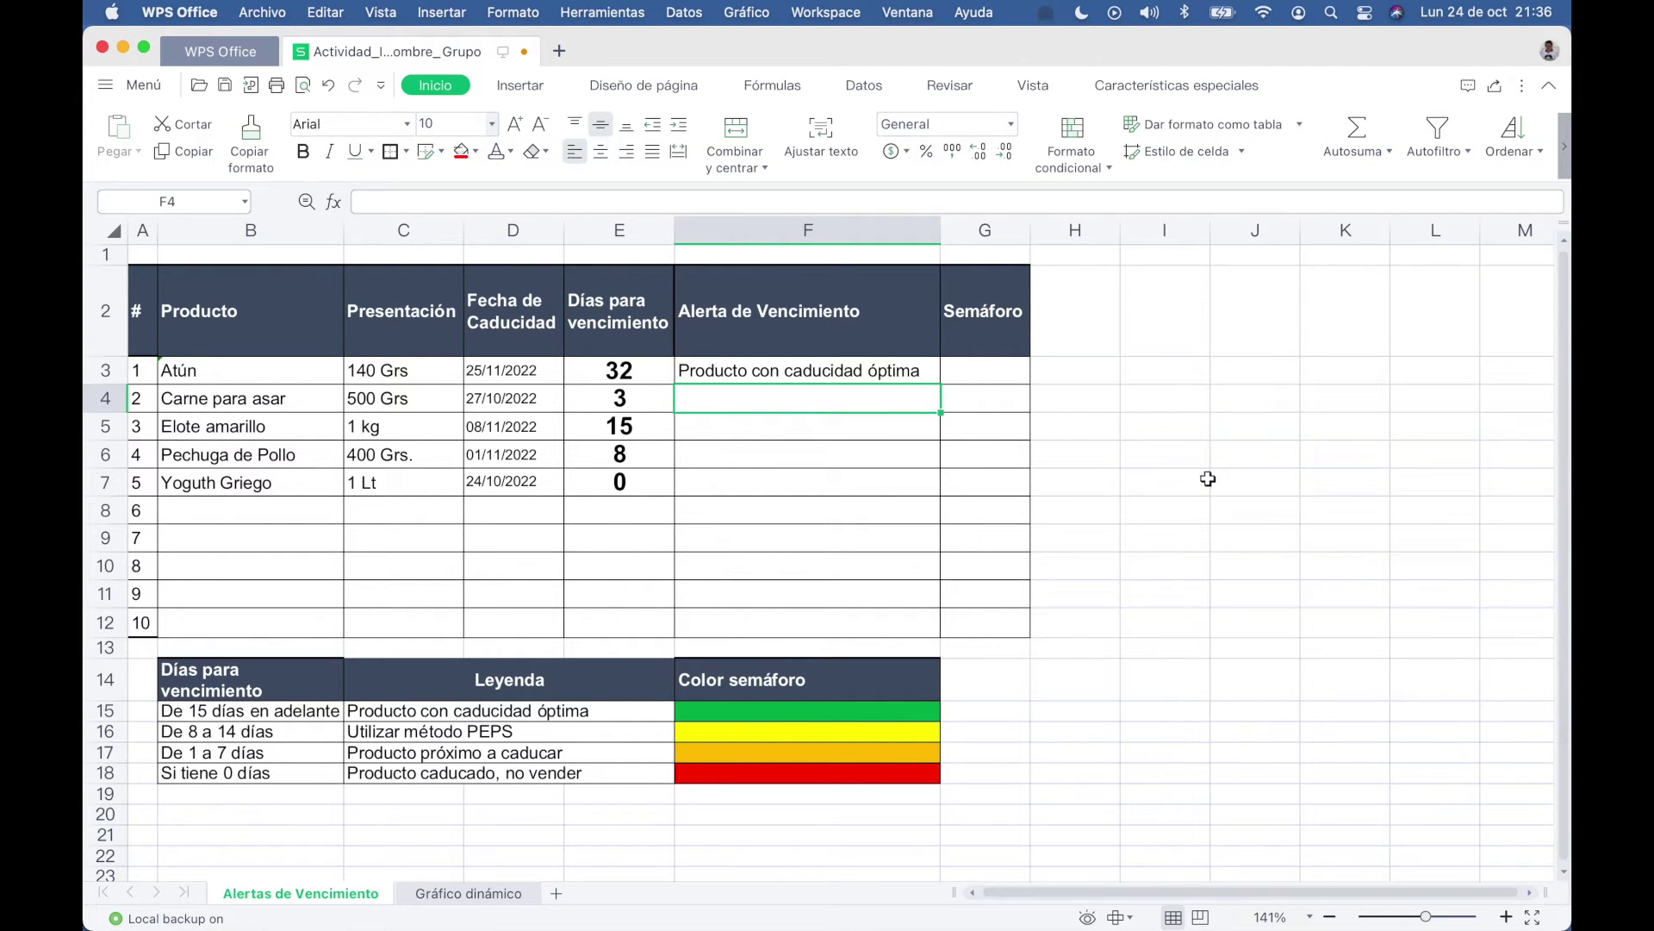
{"action": "left_click", "coordinate": [827, 368]}
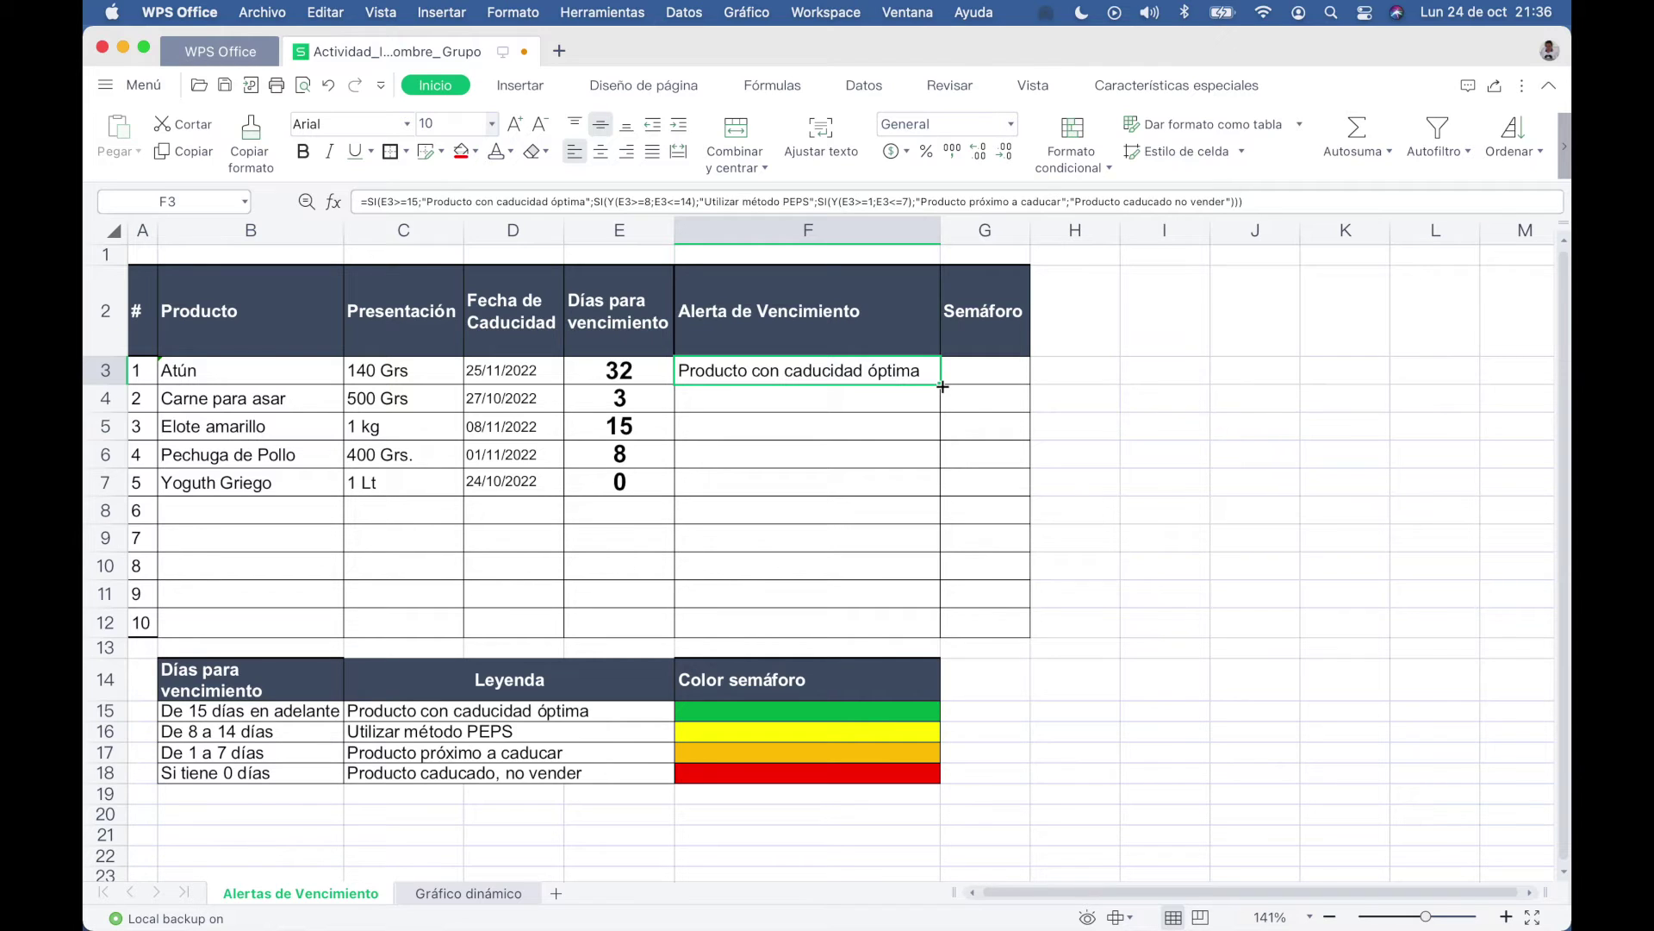
Fill the F3 alert formula down through F7 so all five products get alert text.
{"action": "left_click_drag", "start_coordinate": [943, 387], "coordinate": [925, 474]}
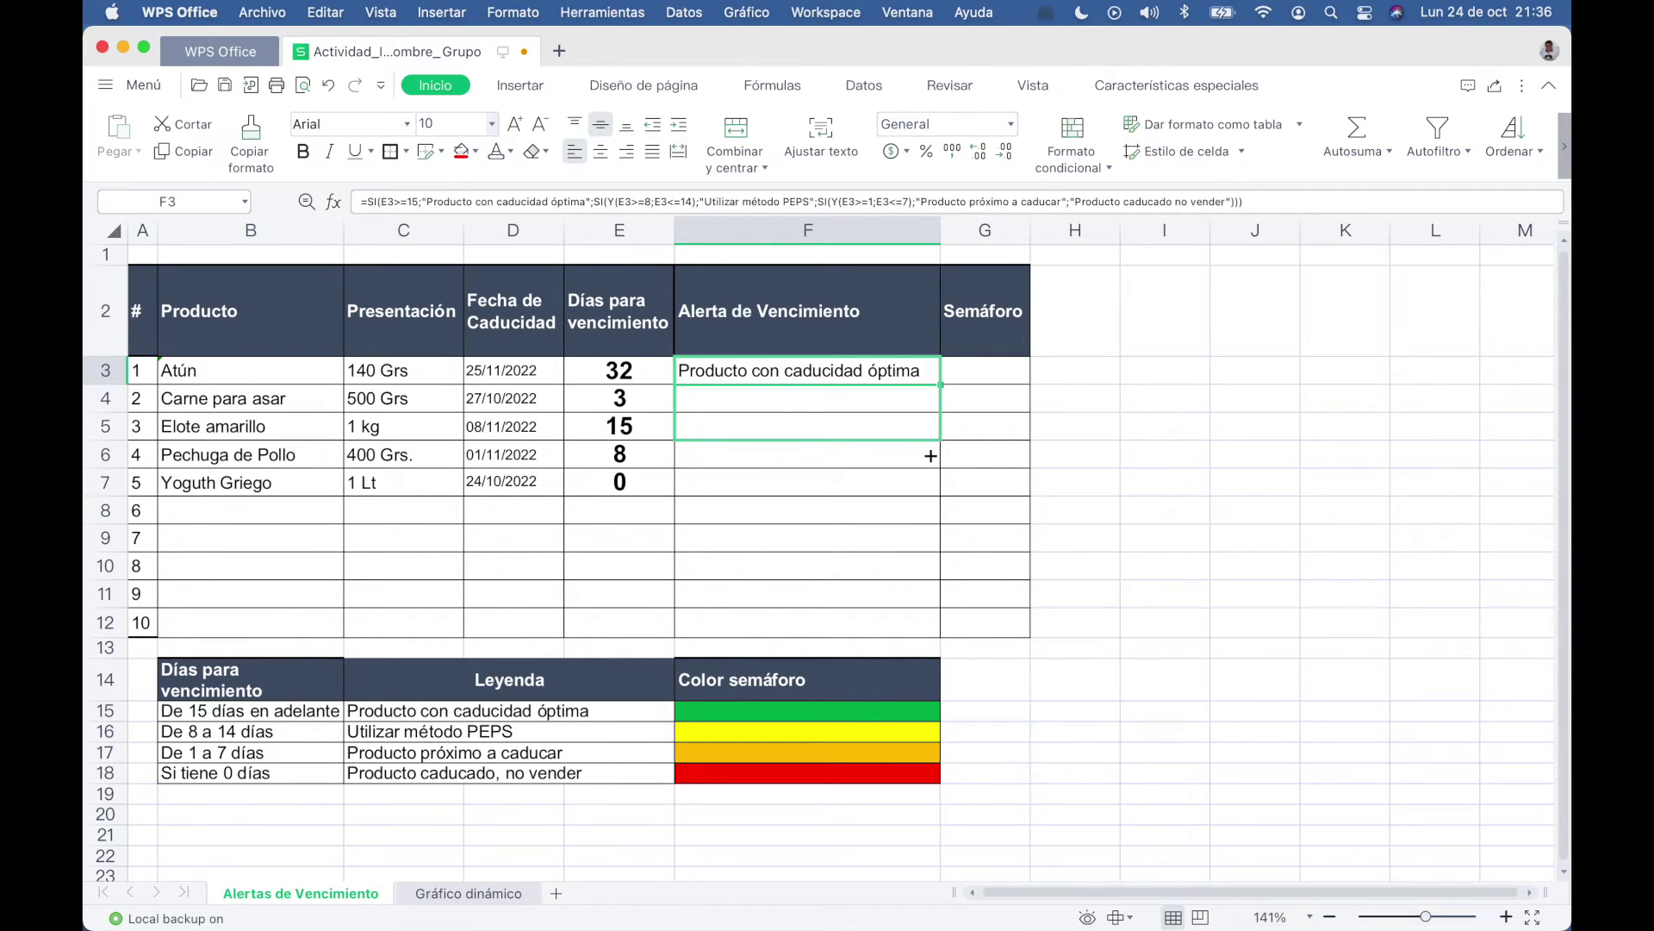
{"action": "left_click_drag", "start_coordinate": [925, 474], "coordinate": [919, 497]}
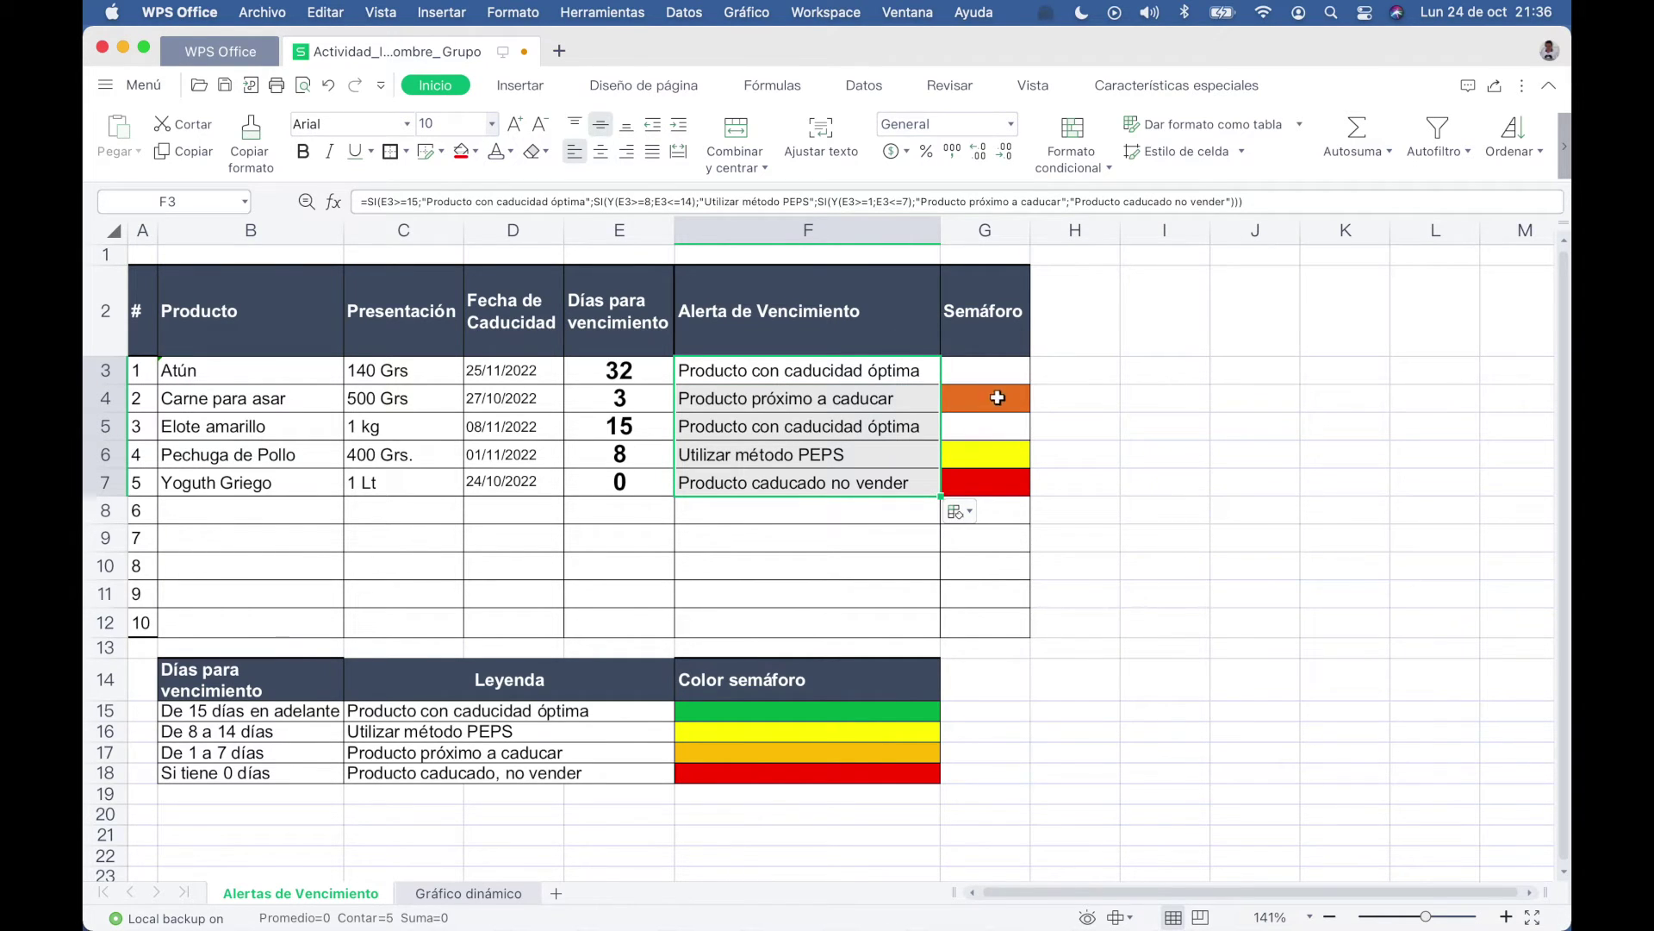
{"action": "left_click", "coordinate": [1013, 529]}
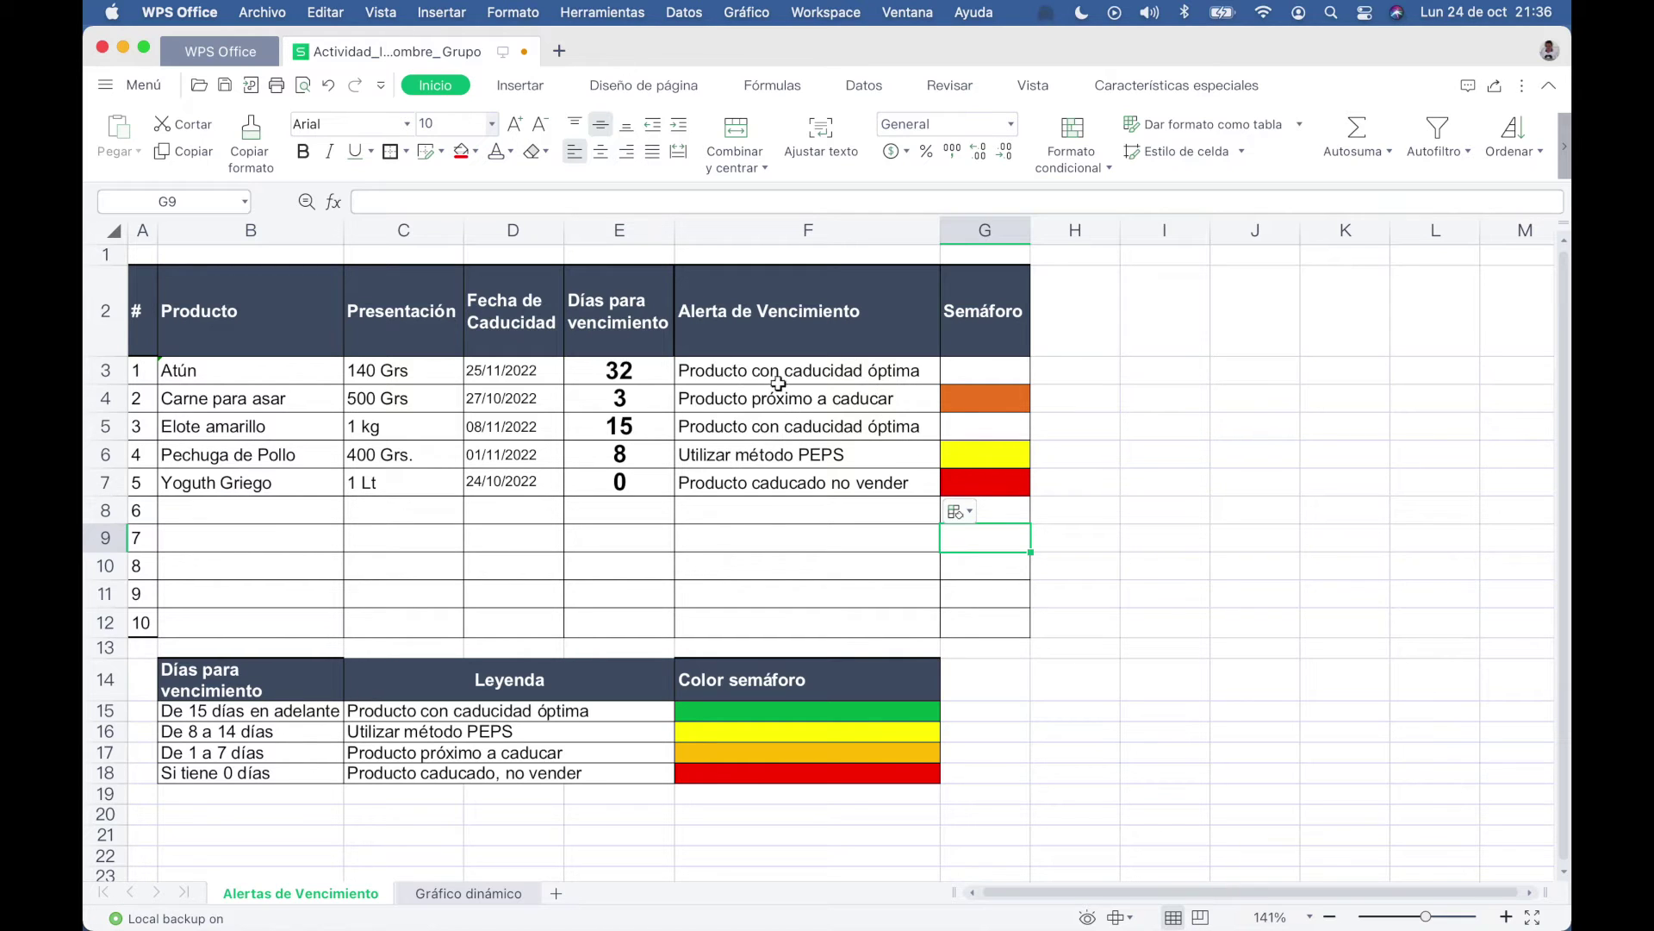
Select and review the legend block B15:E18 and its day ranges.
{"action": "left_click", "coordinate": [264, 716]}
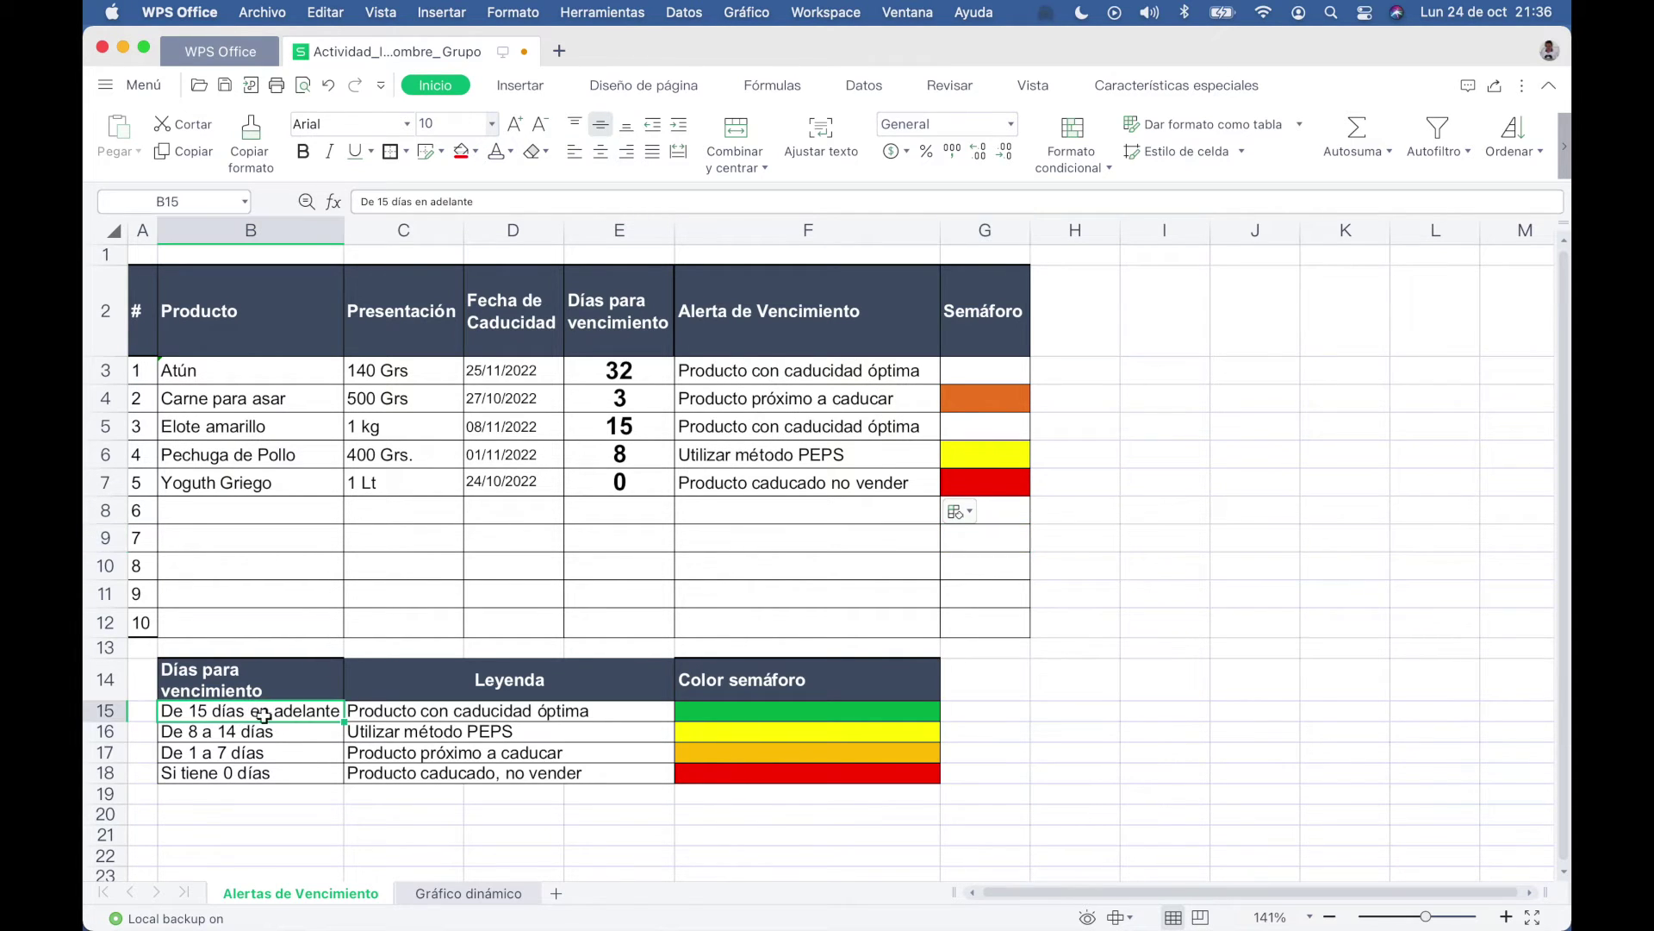
{"action": "left_click_drag", "start_coordinate": [264, 716], "coordinate": [372, 769]}
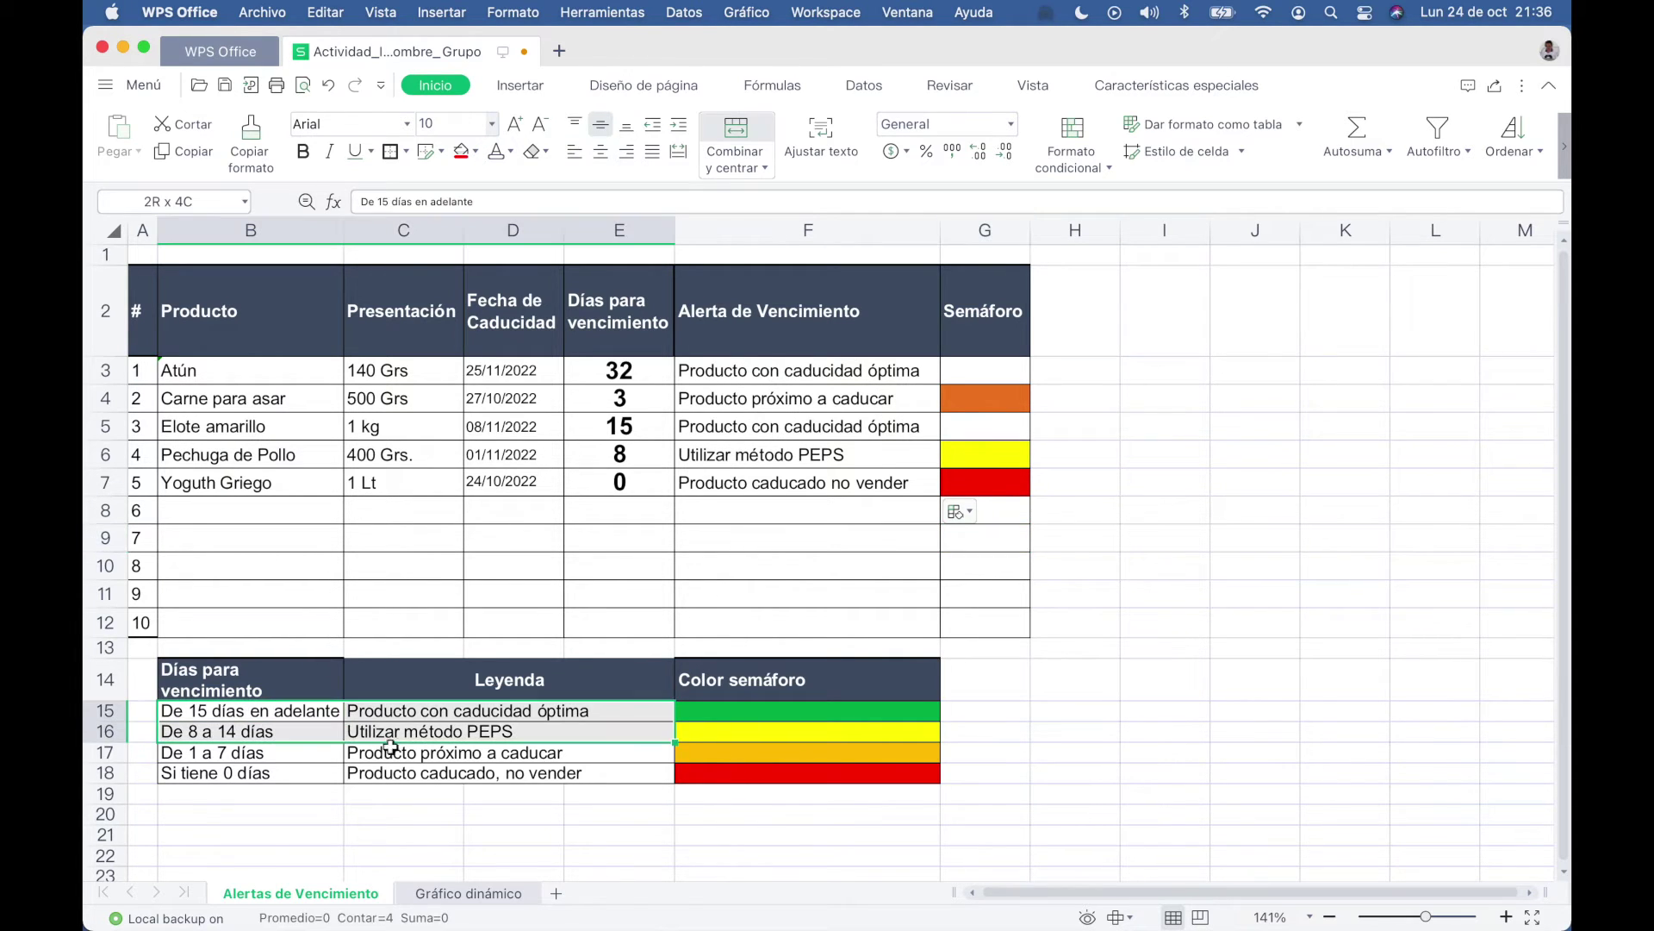
{"action": "left_click", "coordinate": [294, 716]}
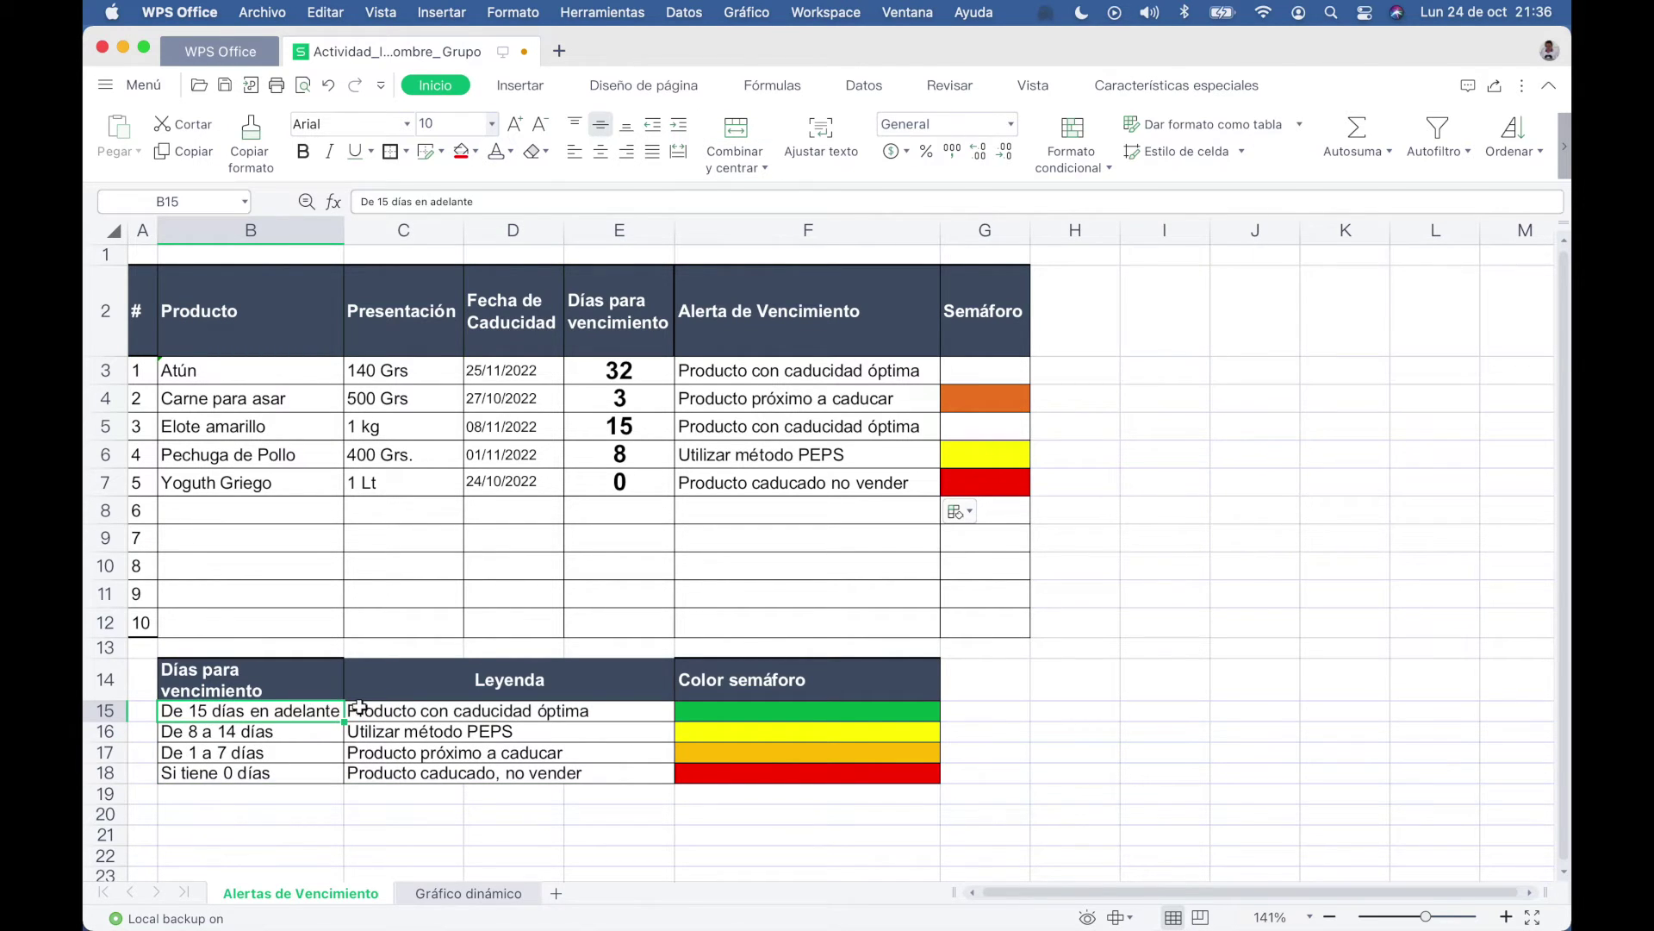
{"action": "left_click", "coordinate": [310, 733]}
{"action": "left_click", "coordinate": [307, 752]}
{"action": "left_click", "coordinate": [317, 735]}
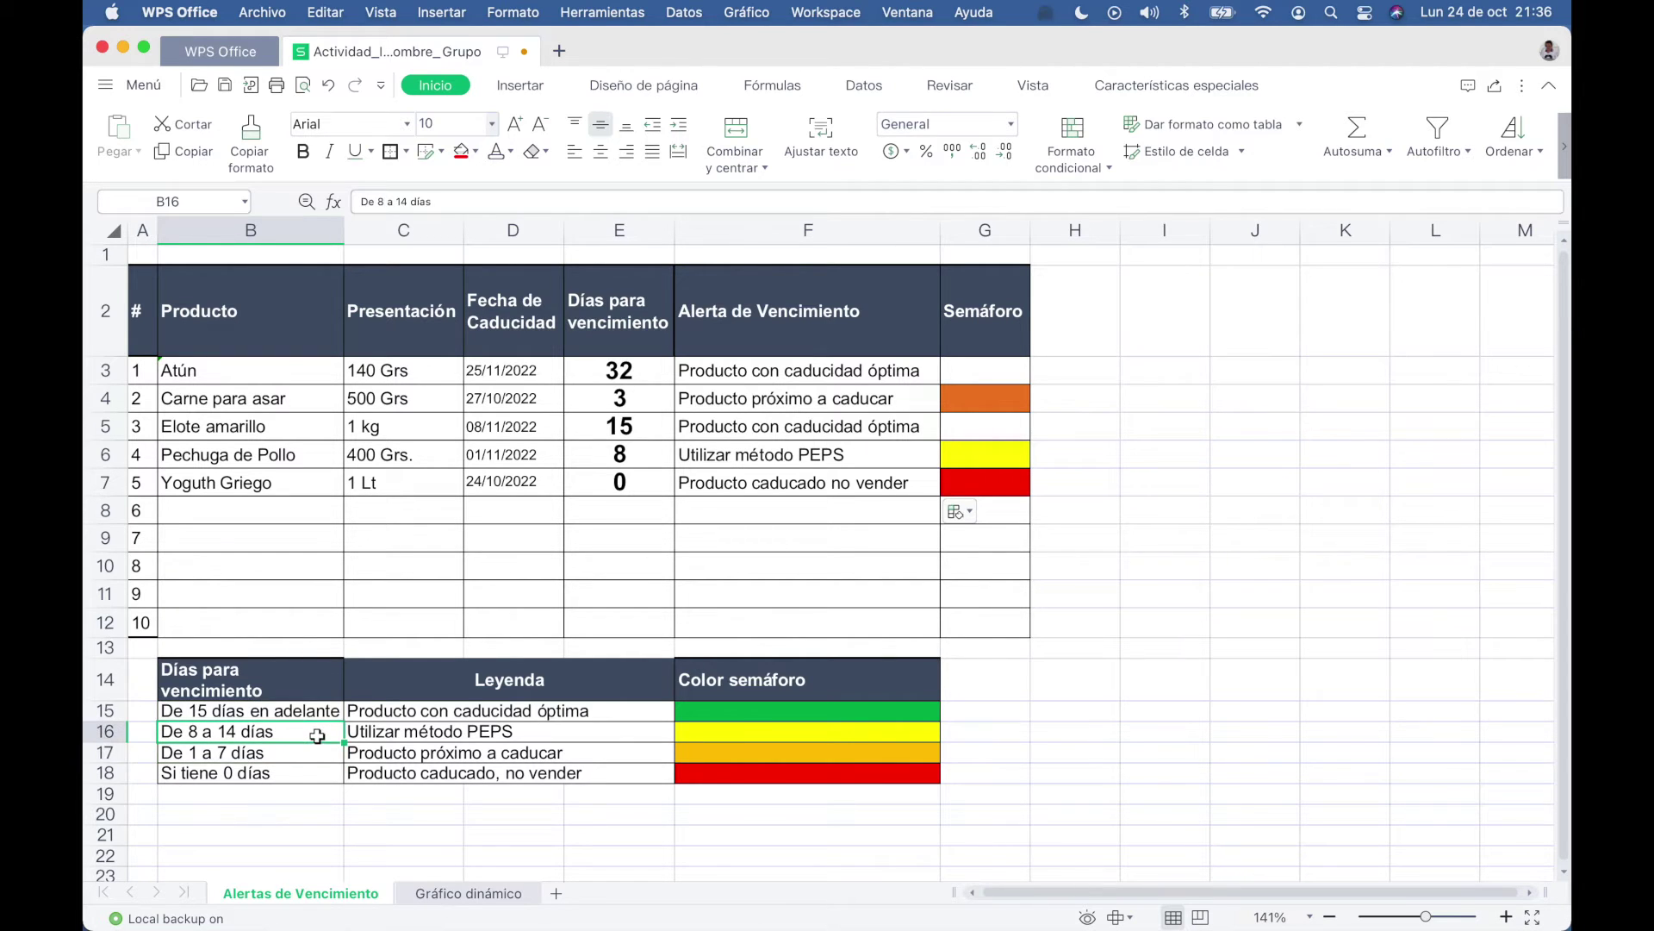
{"action": "left_click", "coordinate": [312, 753]}
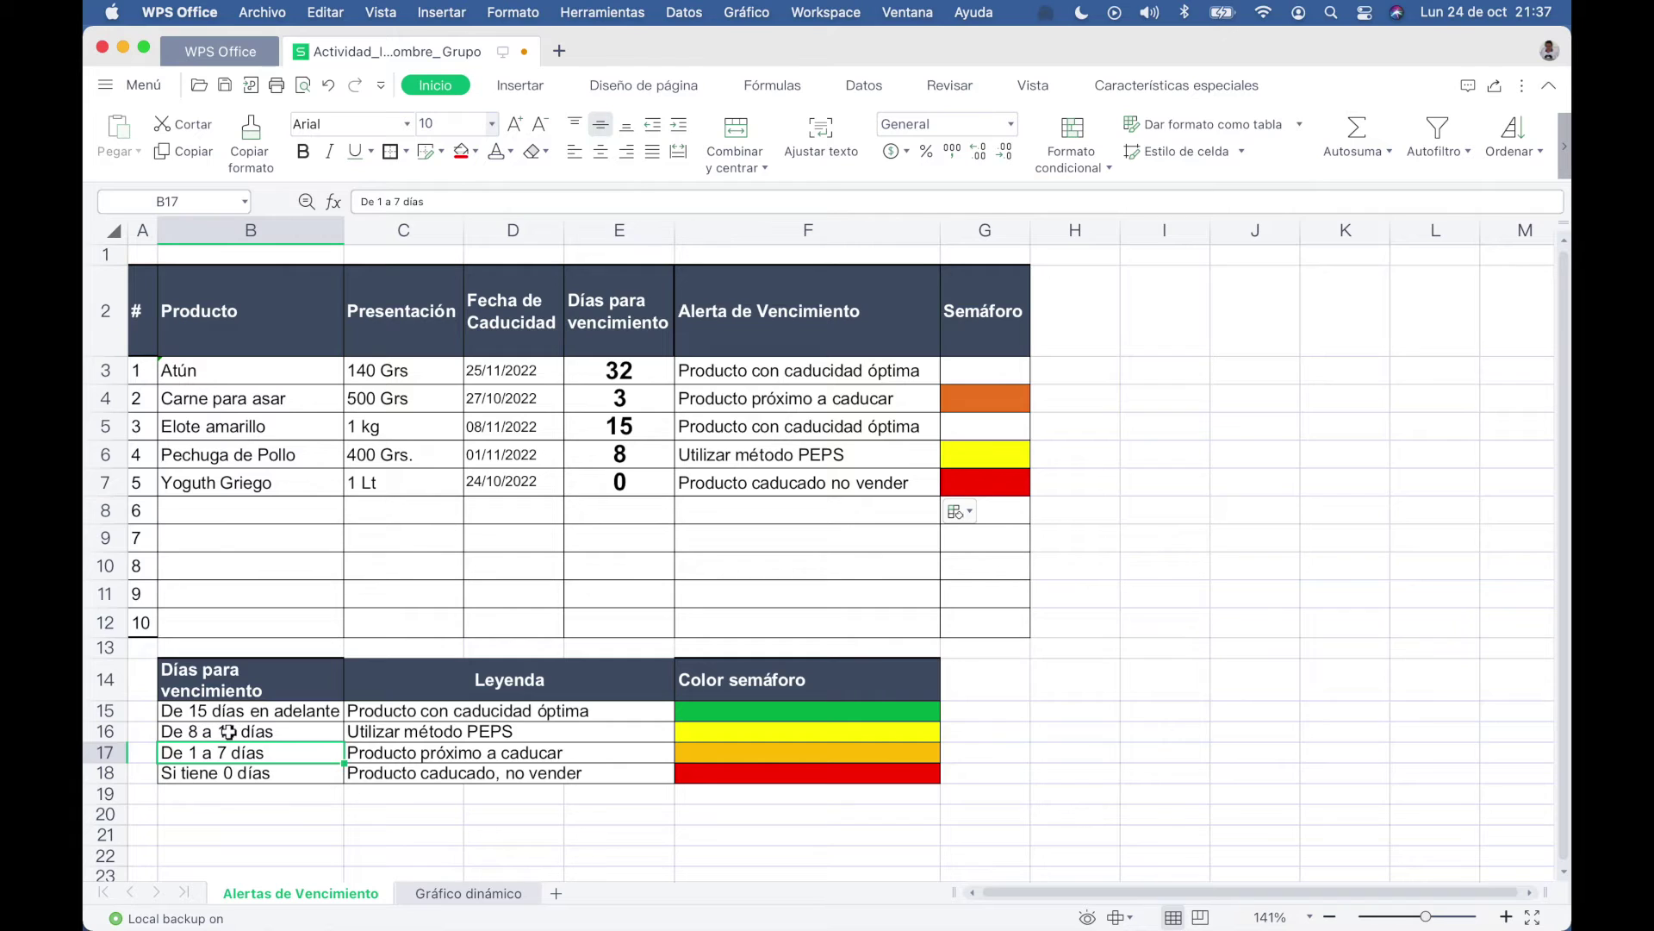
{"action": "left_click_drag", "start_coordinate": [207, 710], "coordinate": [221, 754]}
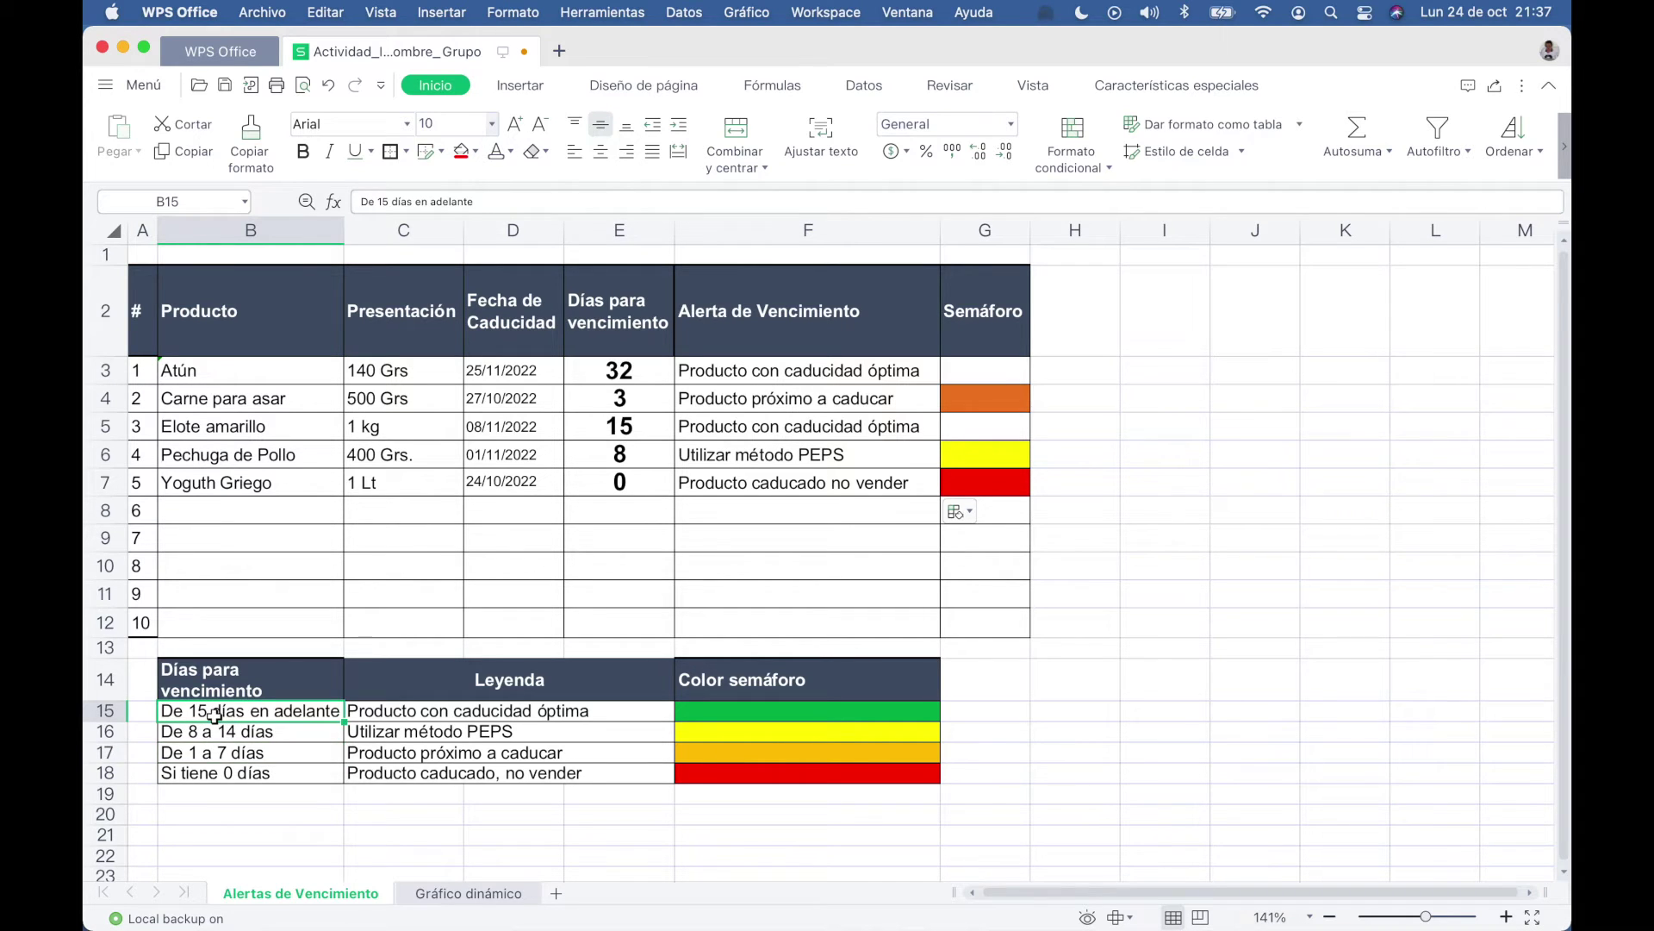
Remove the comma from C18 so it reads 'Producto caducado no vender'.
{"action": "left_click", "coordinate": [224, 773]}
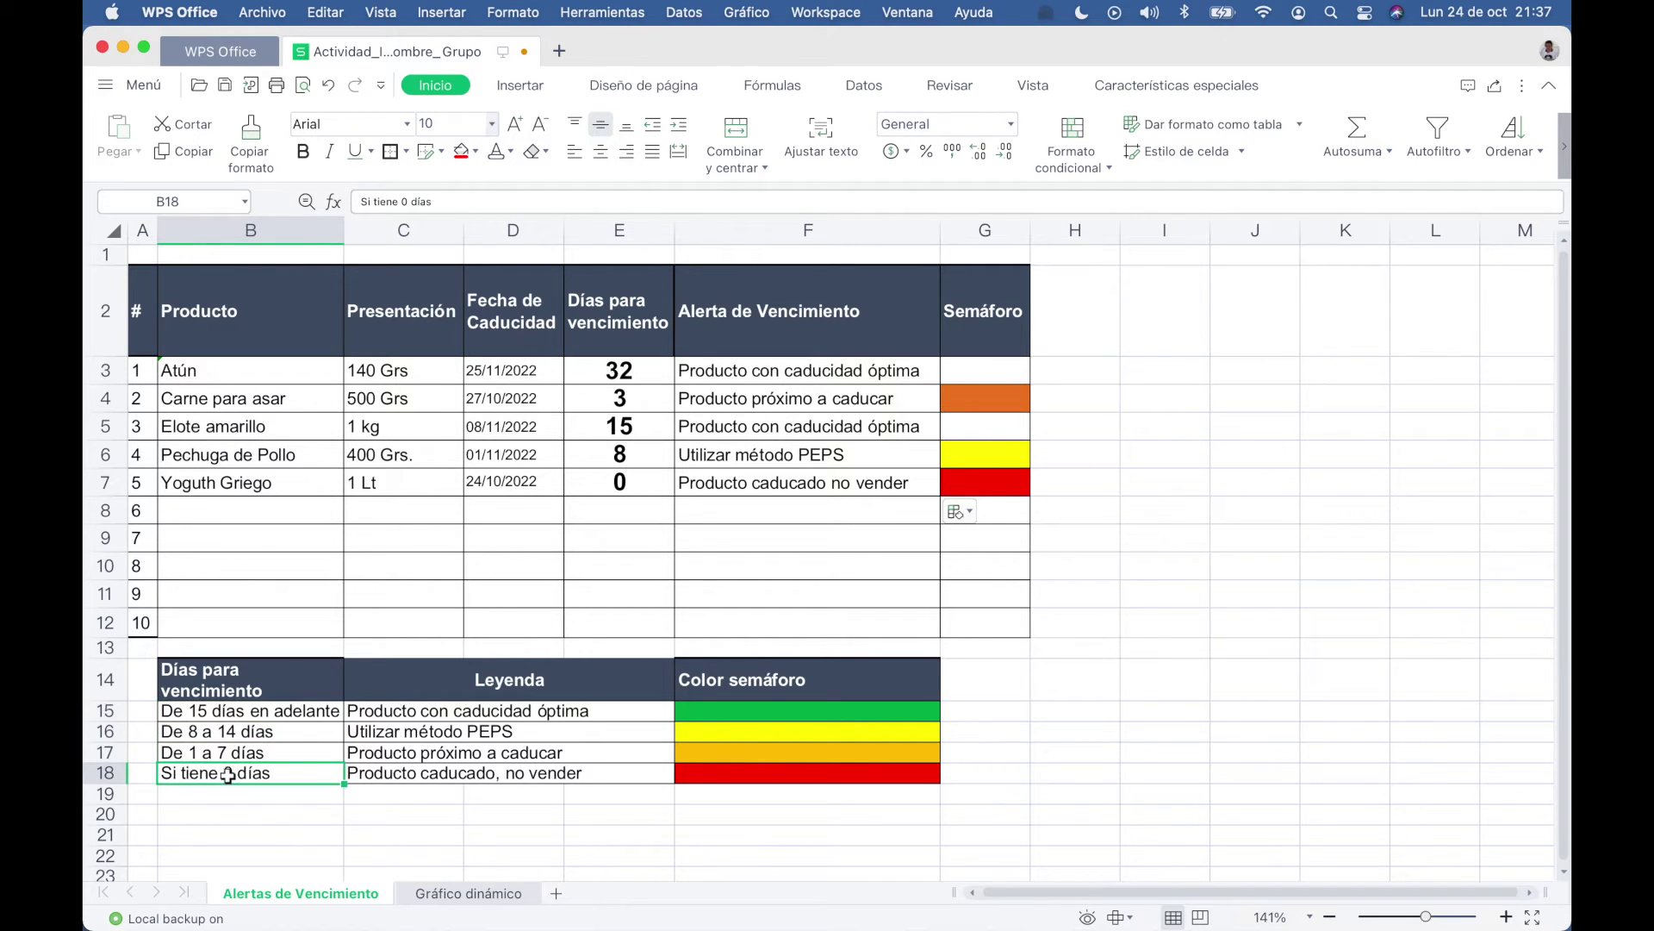
{"action": "left_click", "coordinate": [403, 773]}
{"action": "double_click", "coordinate": [506, 773]}
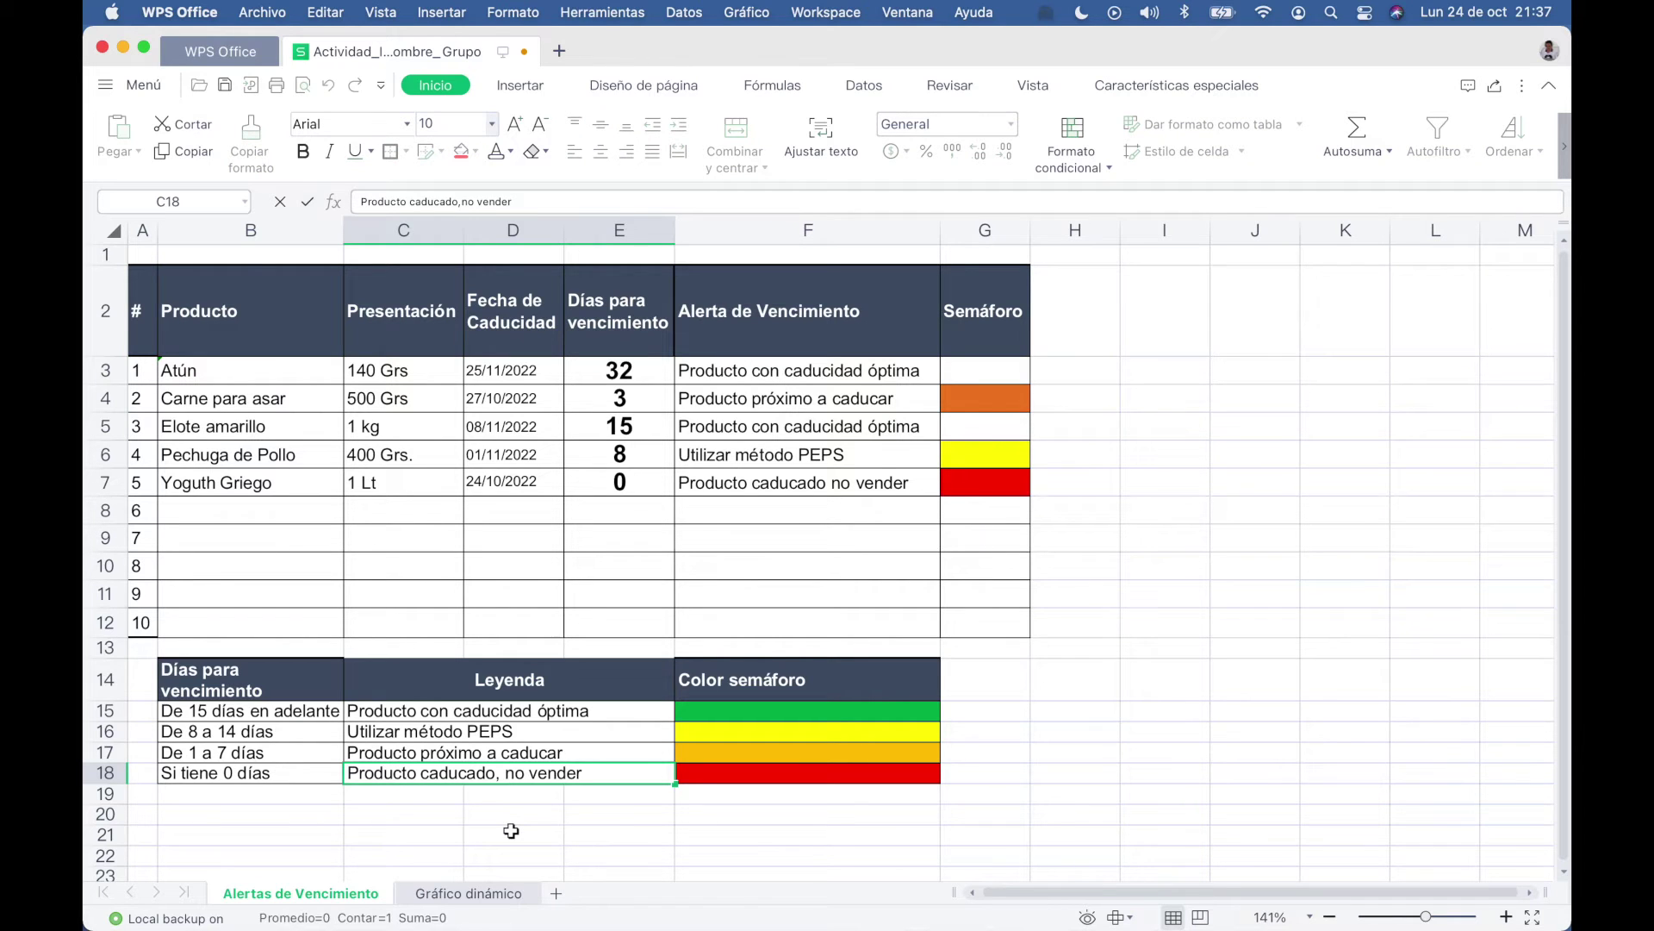
{"action": "key", "text": "BackSpace"}
{"action": "key", "text": "BackSpace"}
{"action": "key", "text": "Return"}
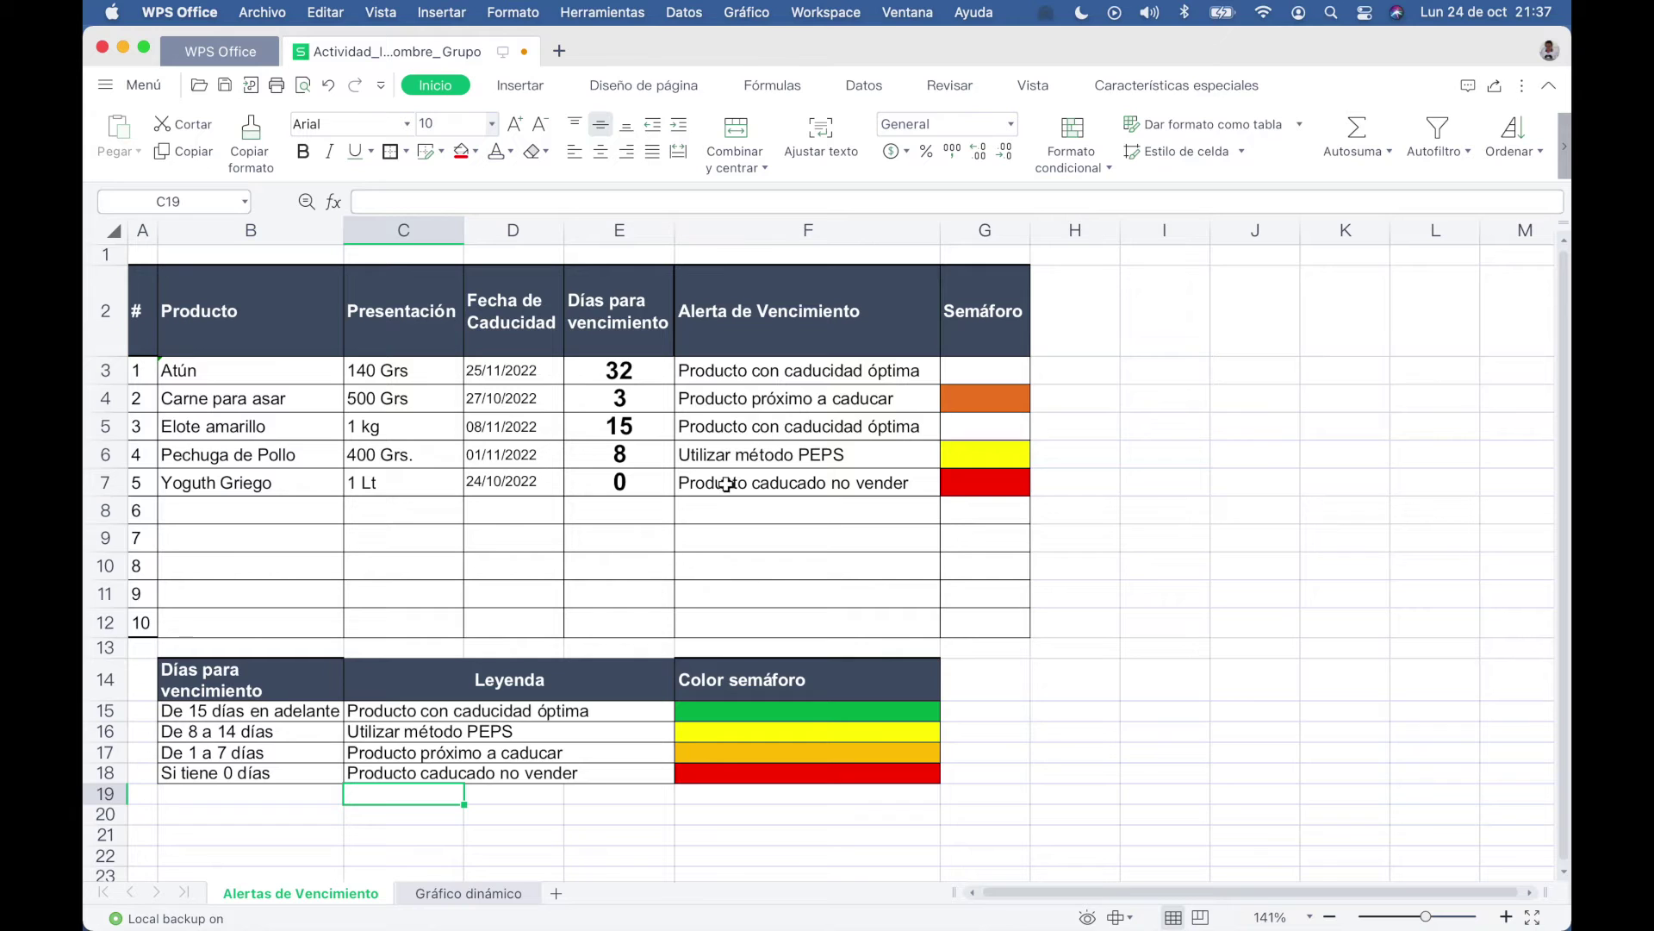
{"action": "double_click", "coordinate": [727, 482]}
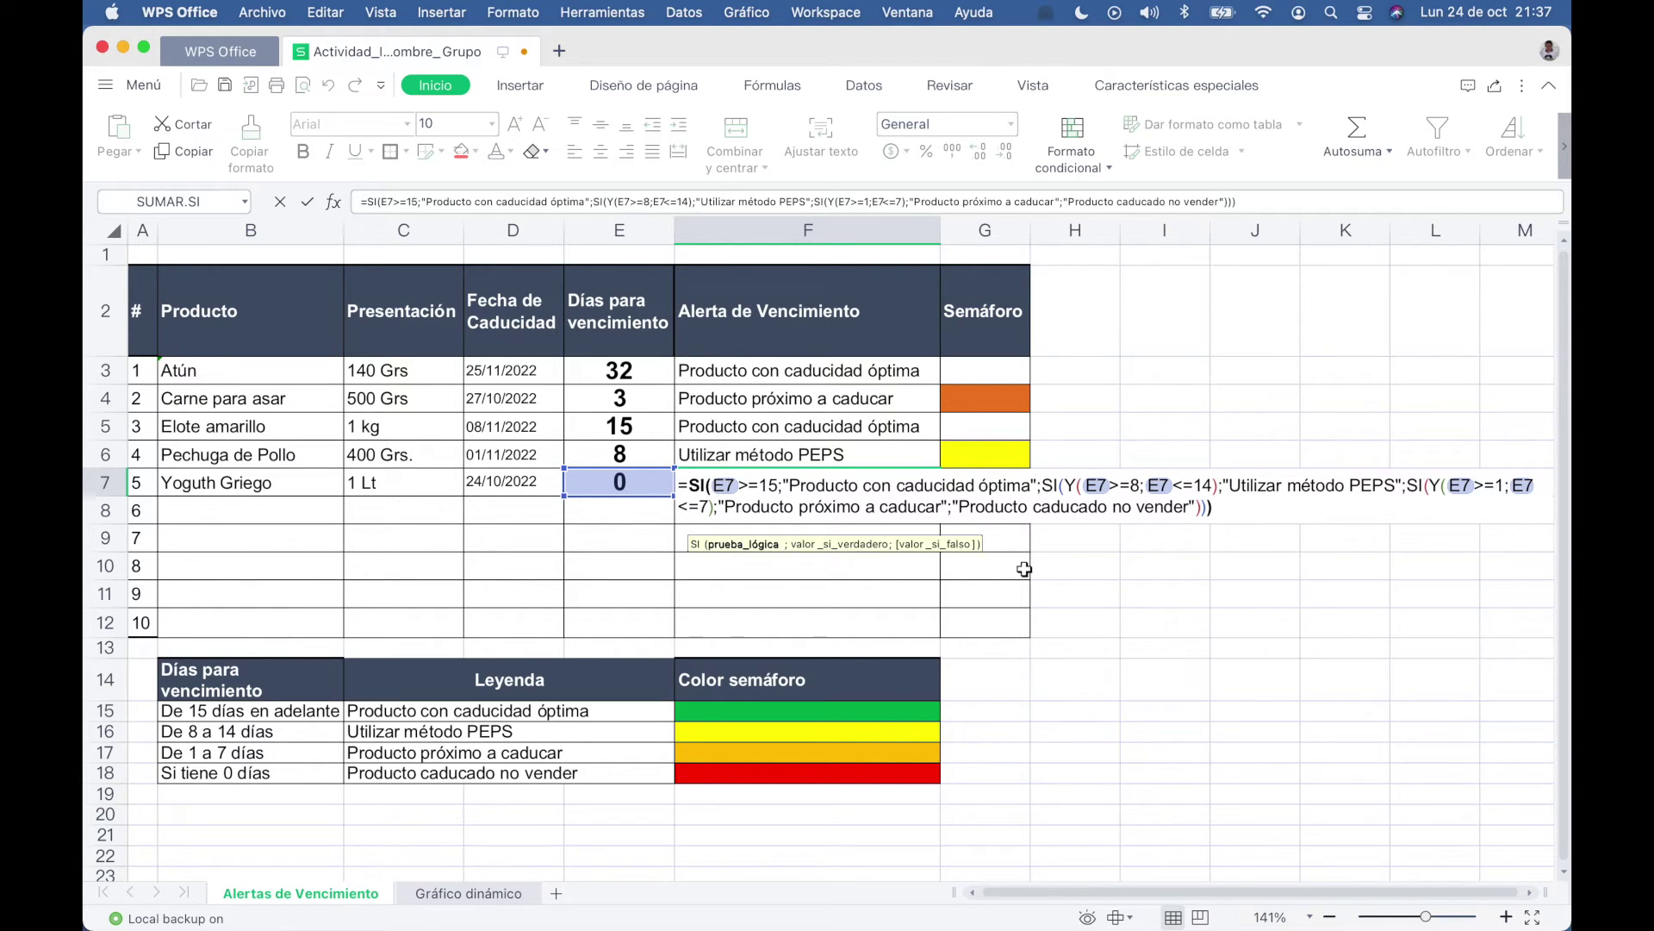
{"action": "left_click", "coordinate": [784, 488]}
{"action": "left_click", "coordinate": [1196, 510]}
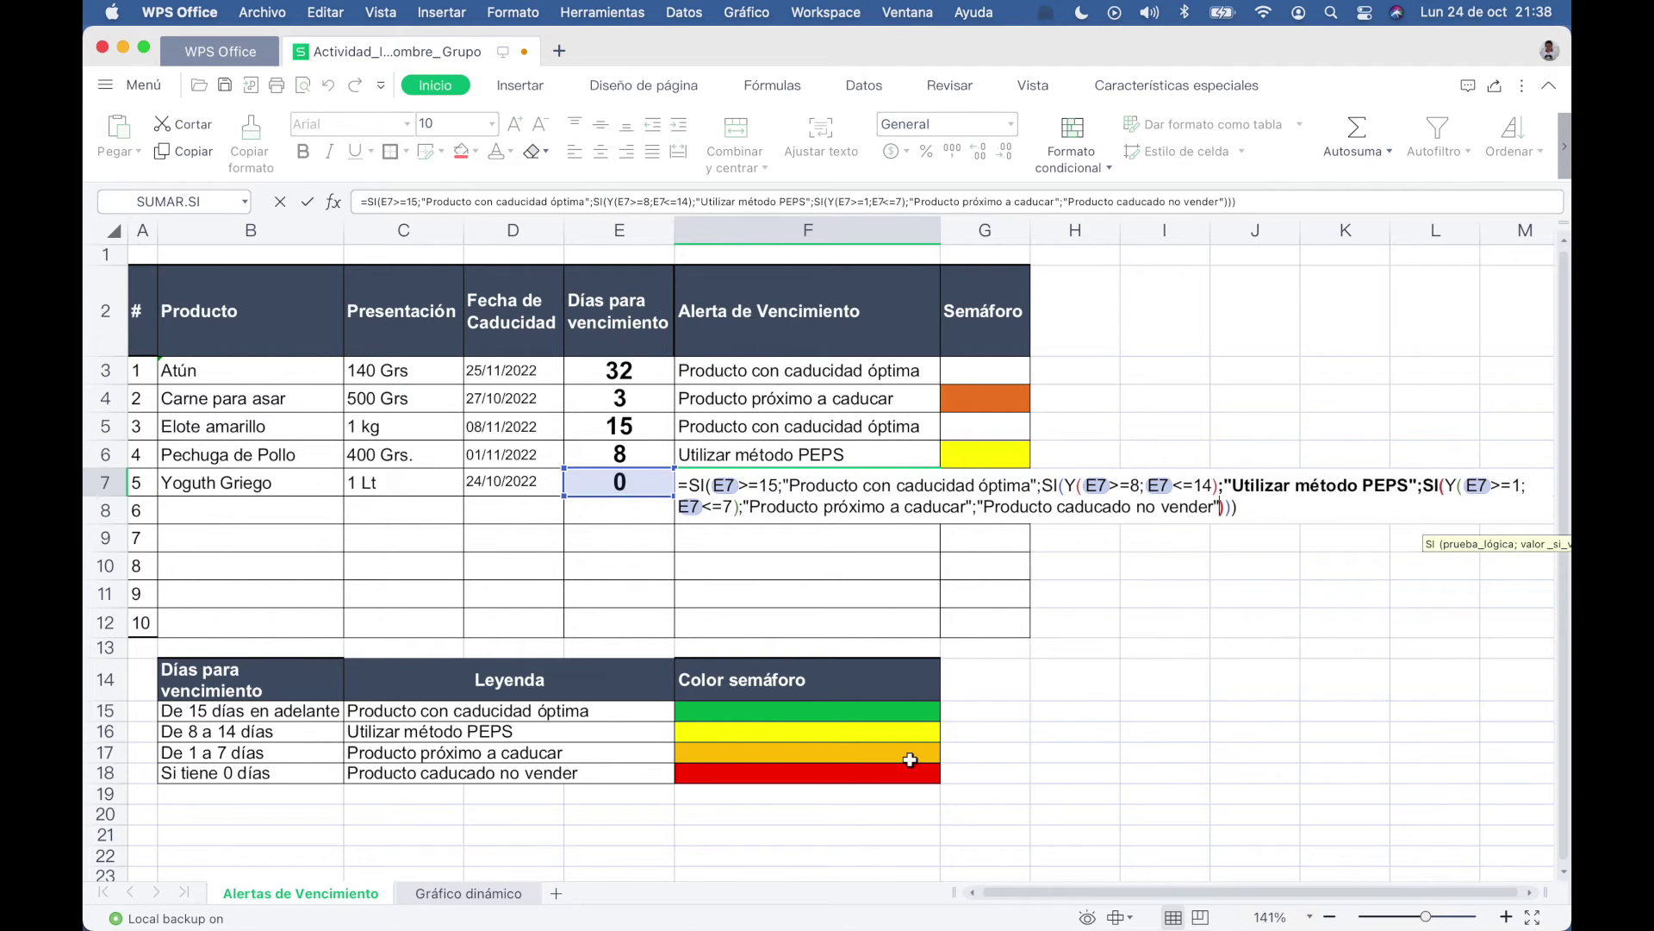
{"action": "key", "text": "Return"}
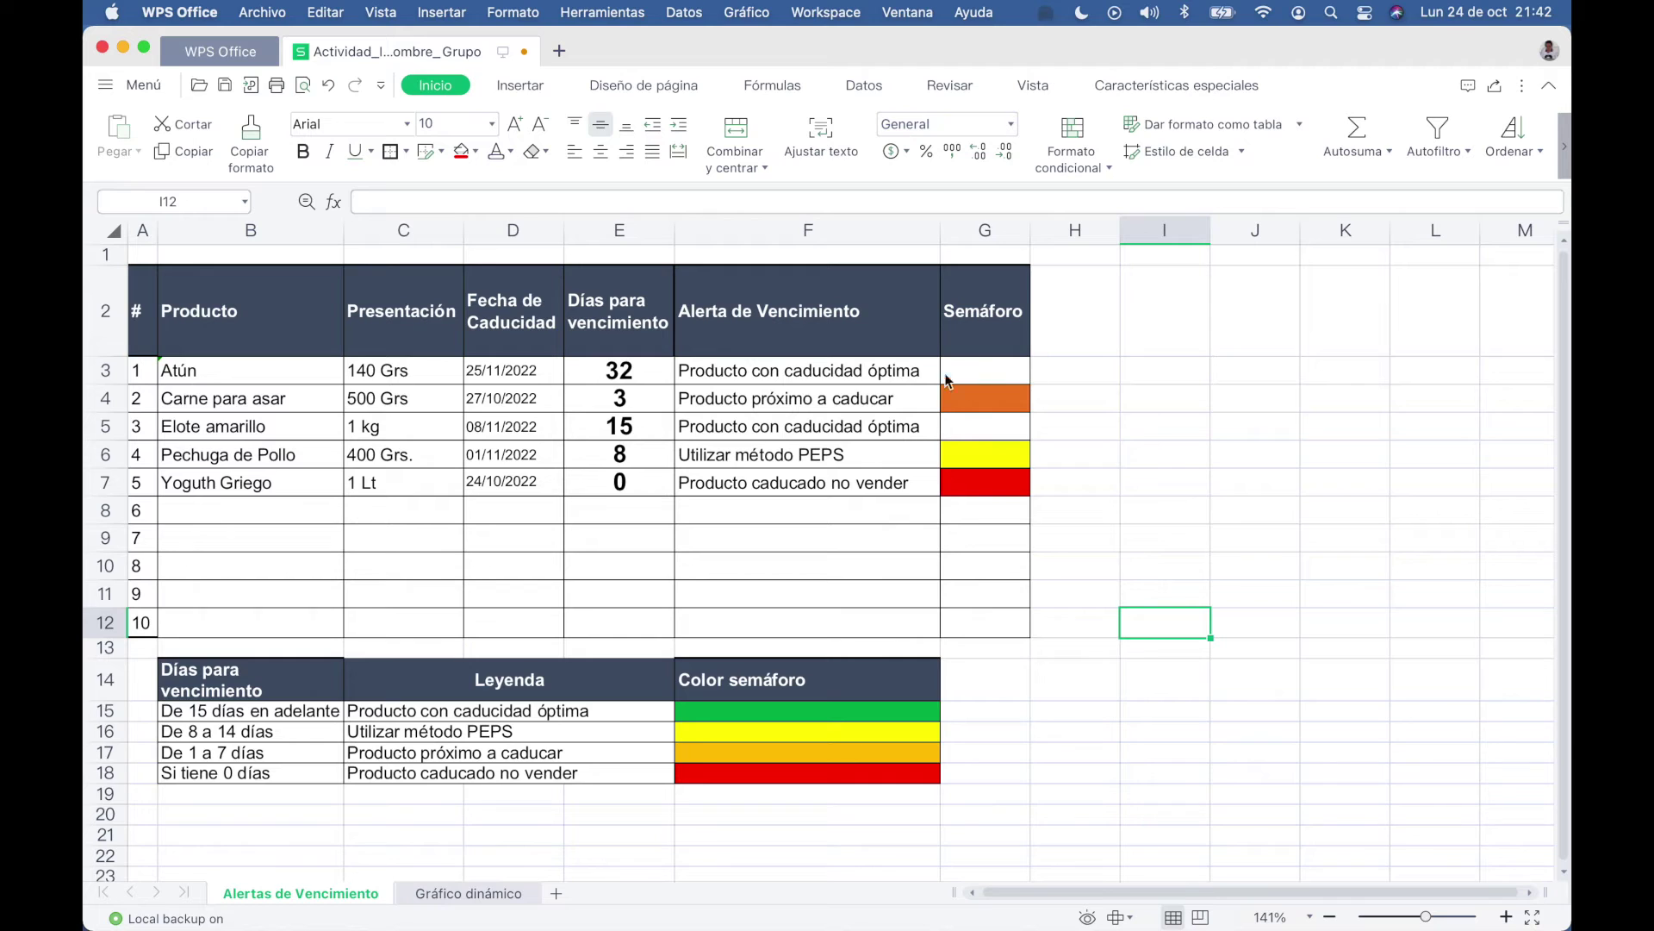
Select the Semáforo range G3:G12 to receive the colour rules.
{"action": "mouse_move", "coordinate": [974, 364]}
{"action": "left_mouse_down"}
{"action": "mouse_move", "coordinate": [980, 535]}
{"action": "mouse_move", "coordinate": [981, 483]}
{"action": "left_mouse_up"}
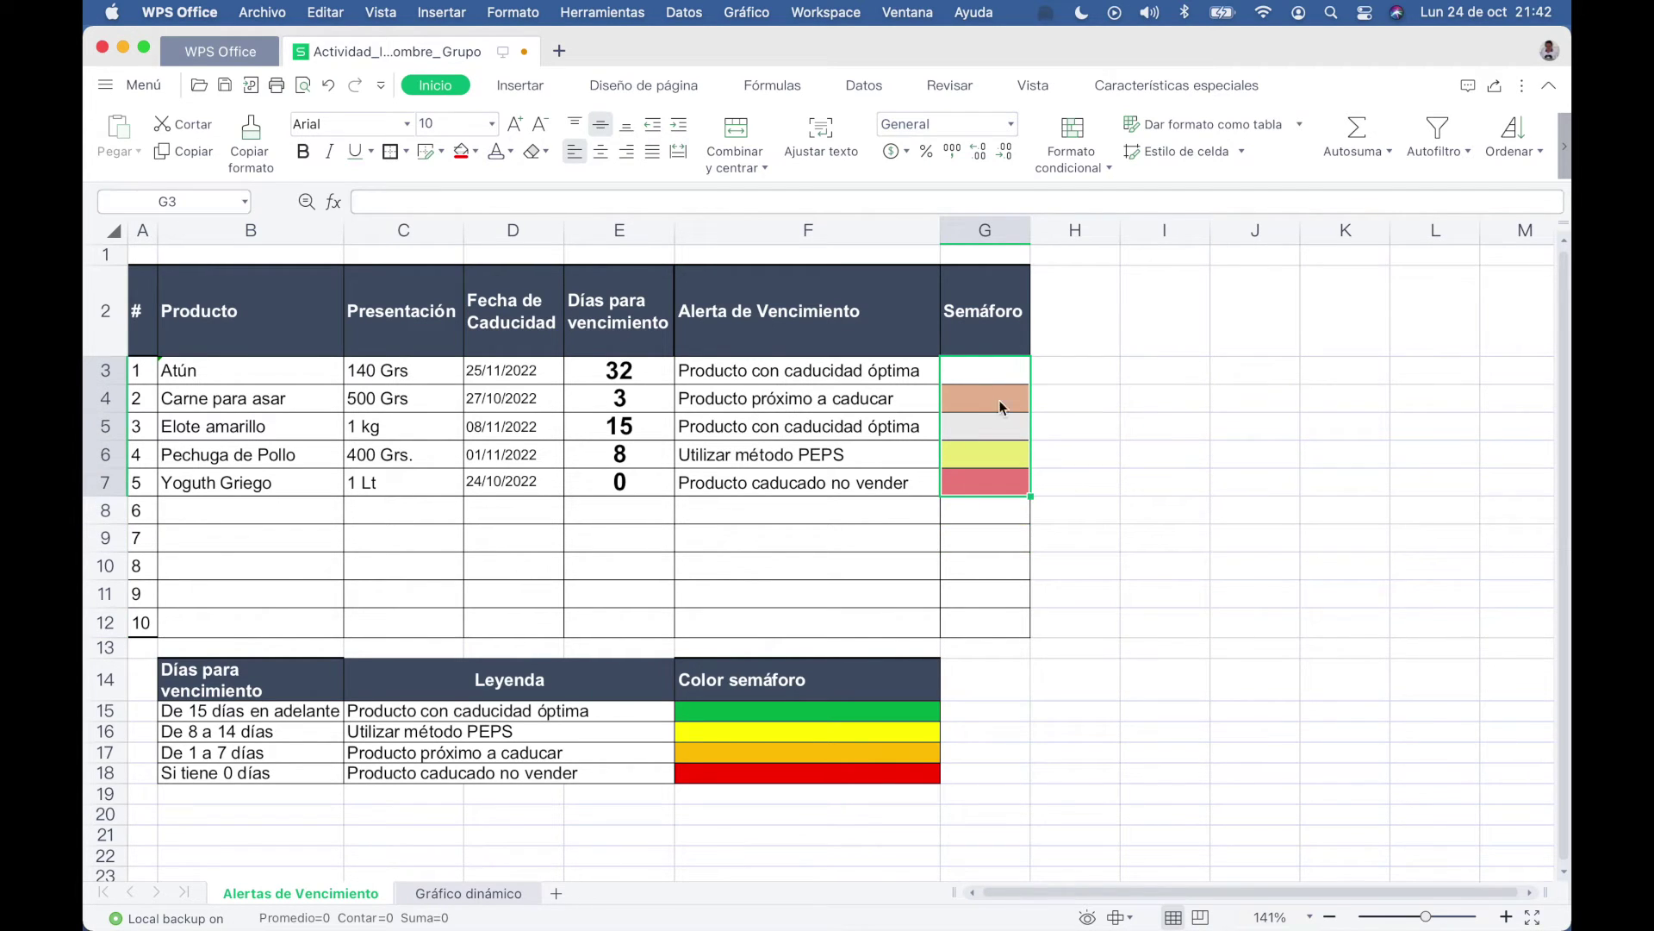
{"action": "left_click", "coordinate": [774, 708]}
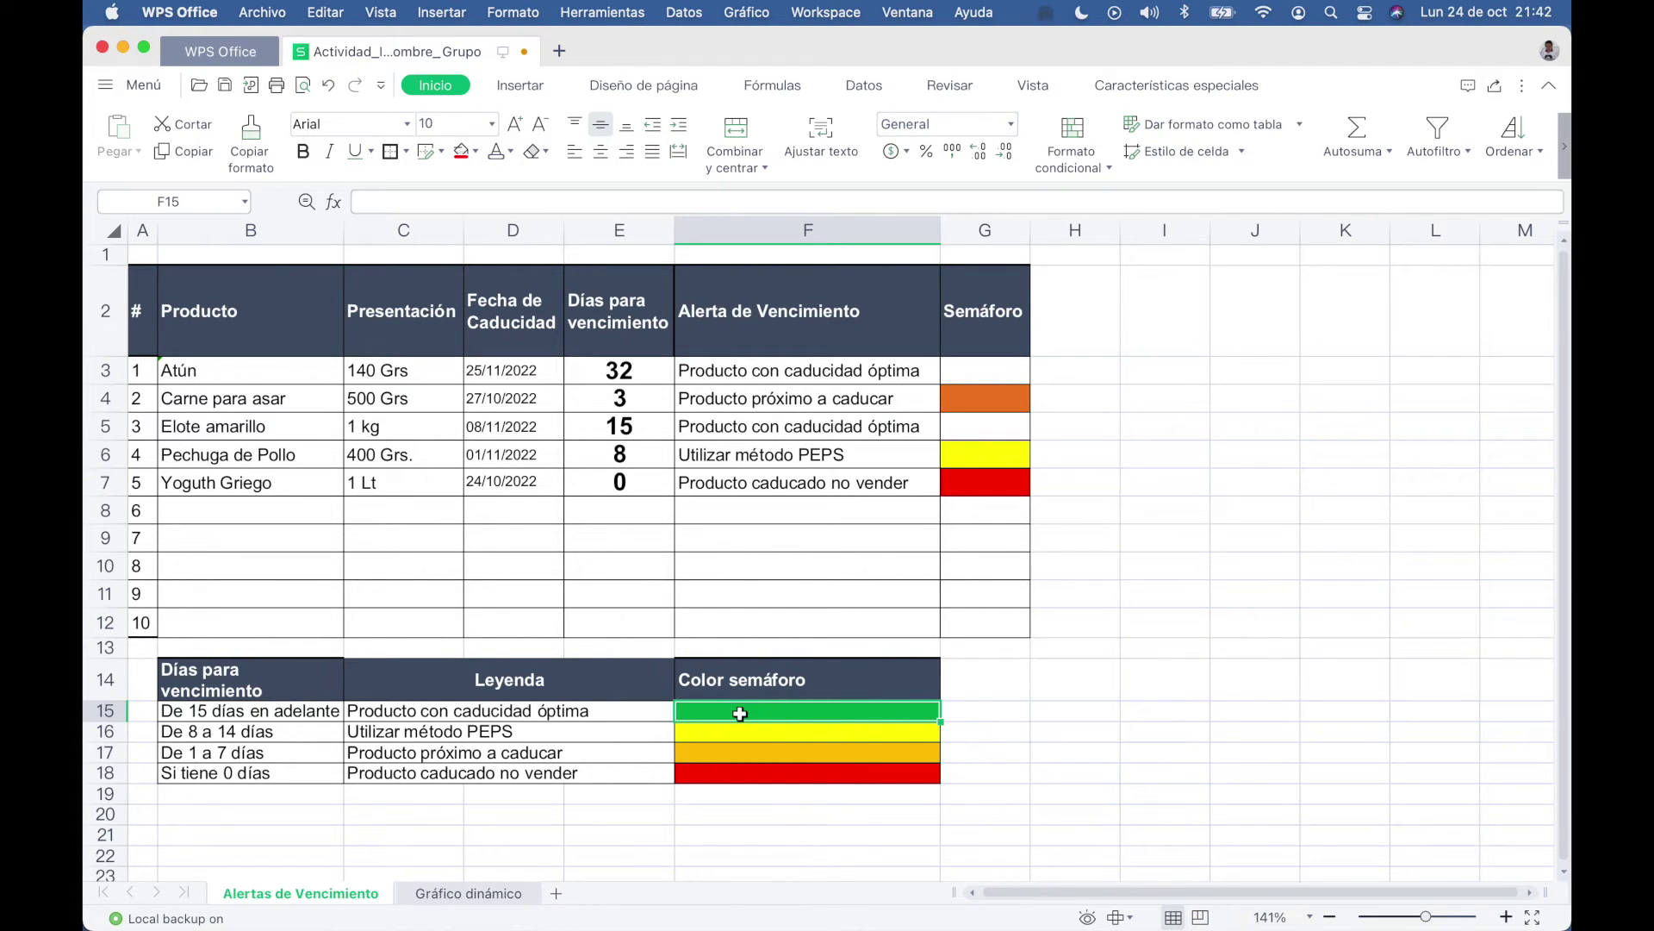
{"action": "left_click", "coordinate": [918, 565]}
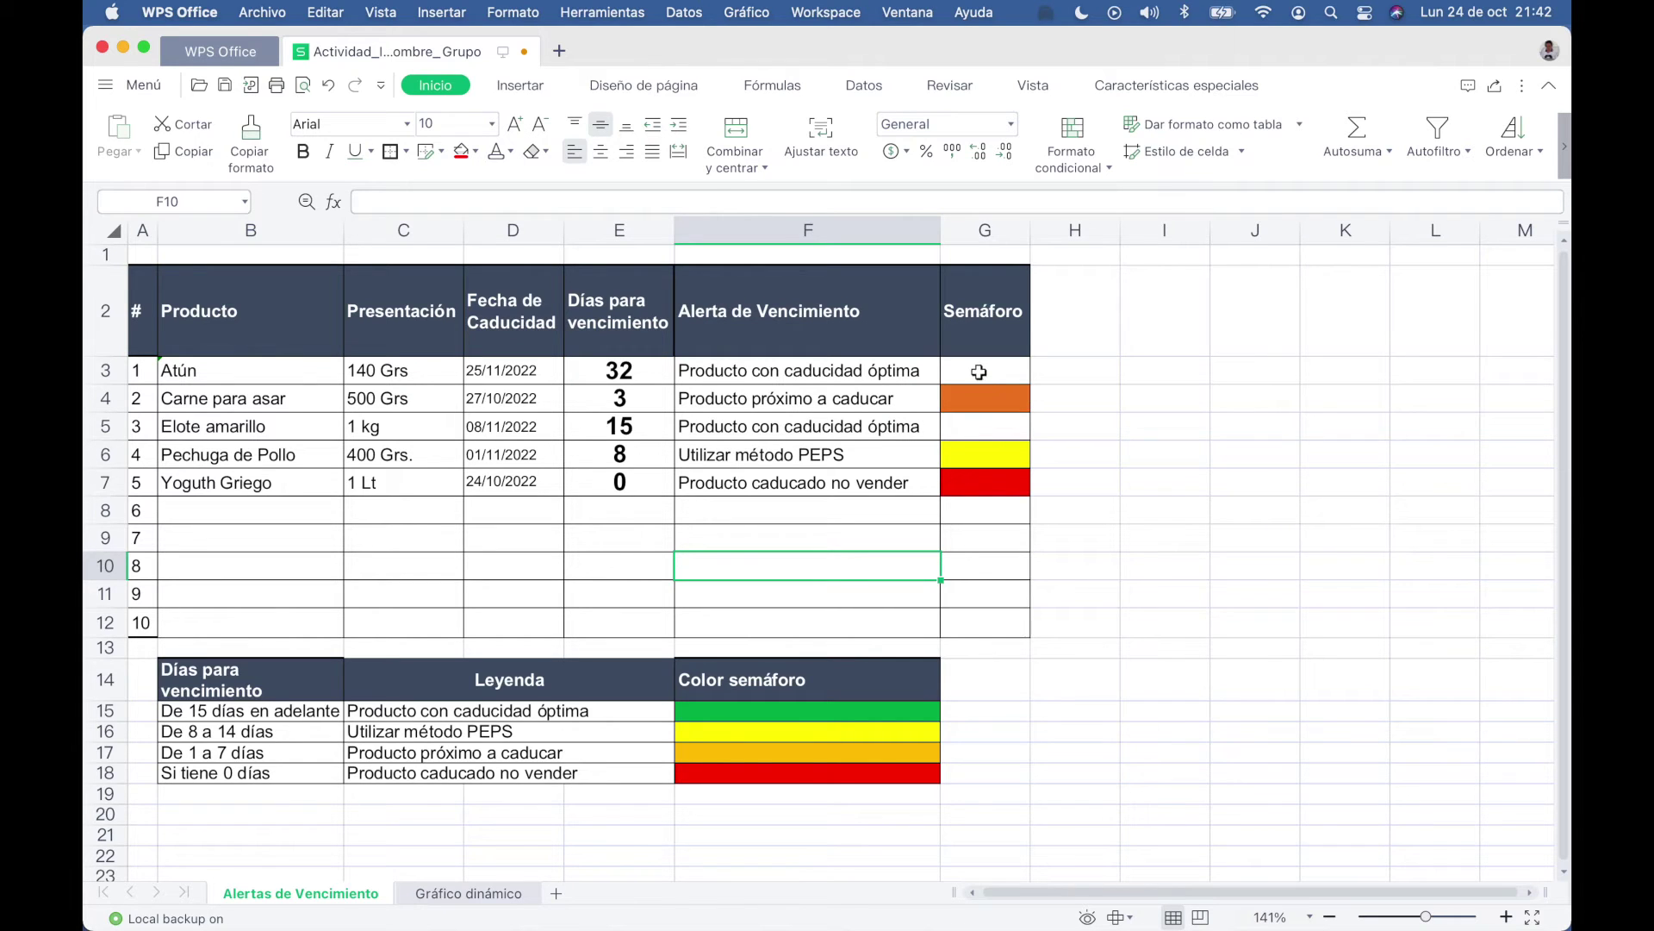
{"action": "left_click", "coordinate": [979, 370]}
{"action": "left_click_drag", "start_coordinate": [979, 370], "coordinate": [978, 612]}
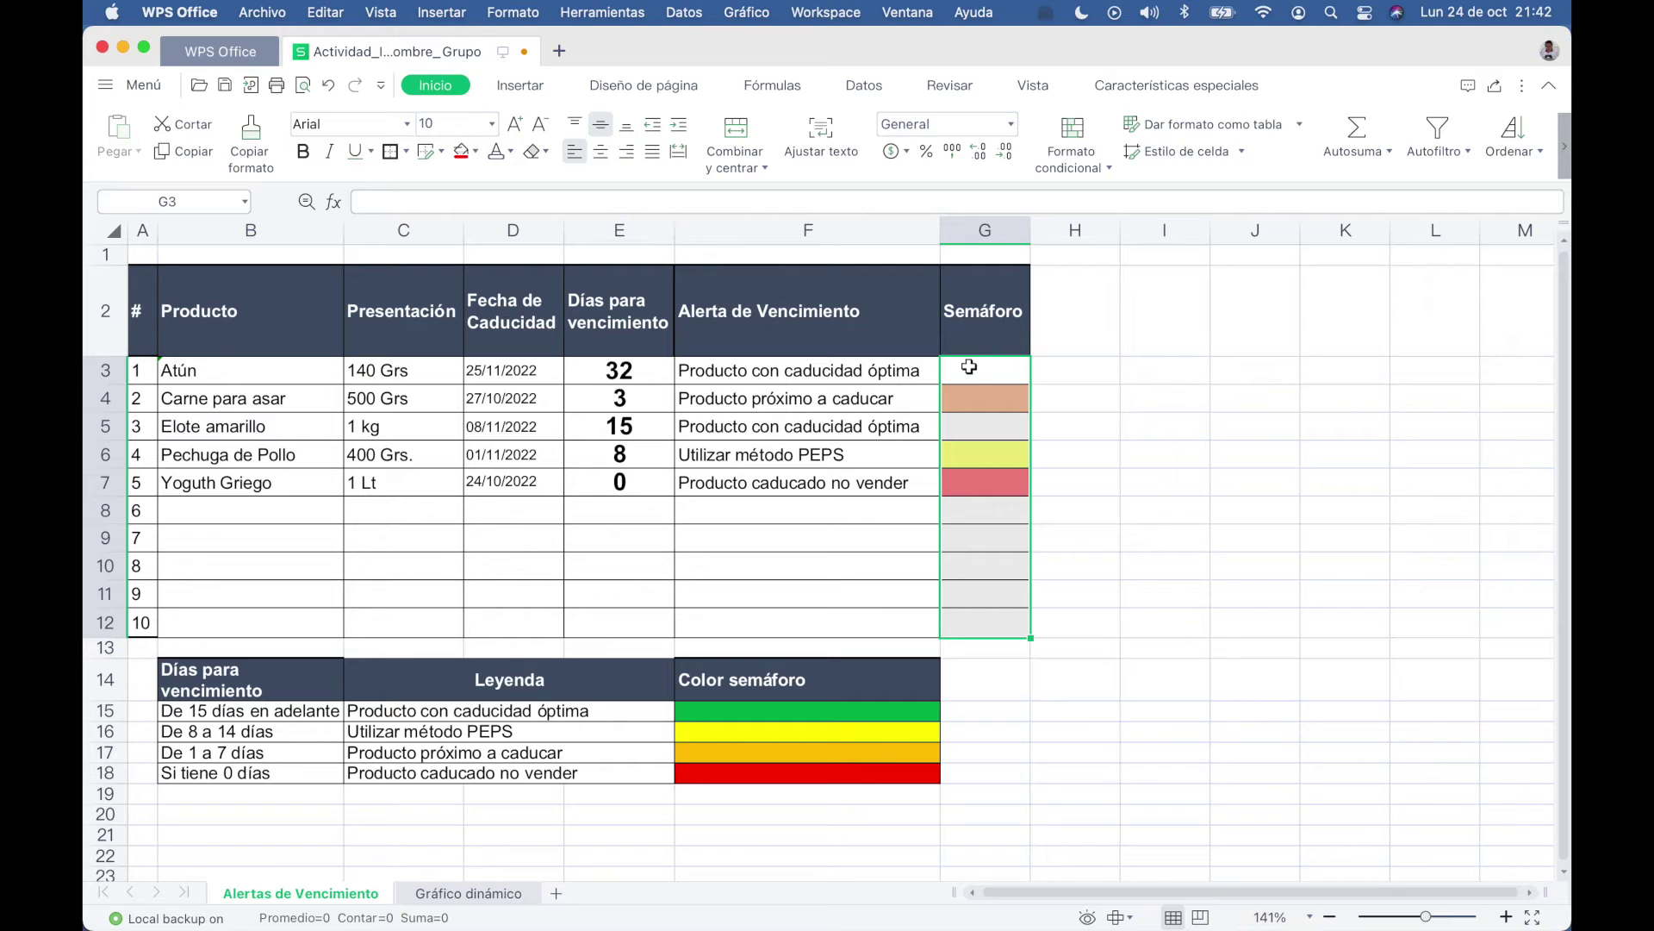
Start a new conditional formatting rule for the selected Semáforo cells.
{"action": "left_click", "coordinate": [1109, 171]}
{"action": "mouse_move", "coordinate": [1150, 199]}
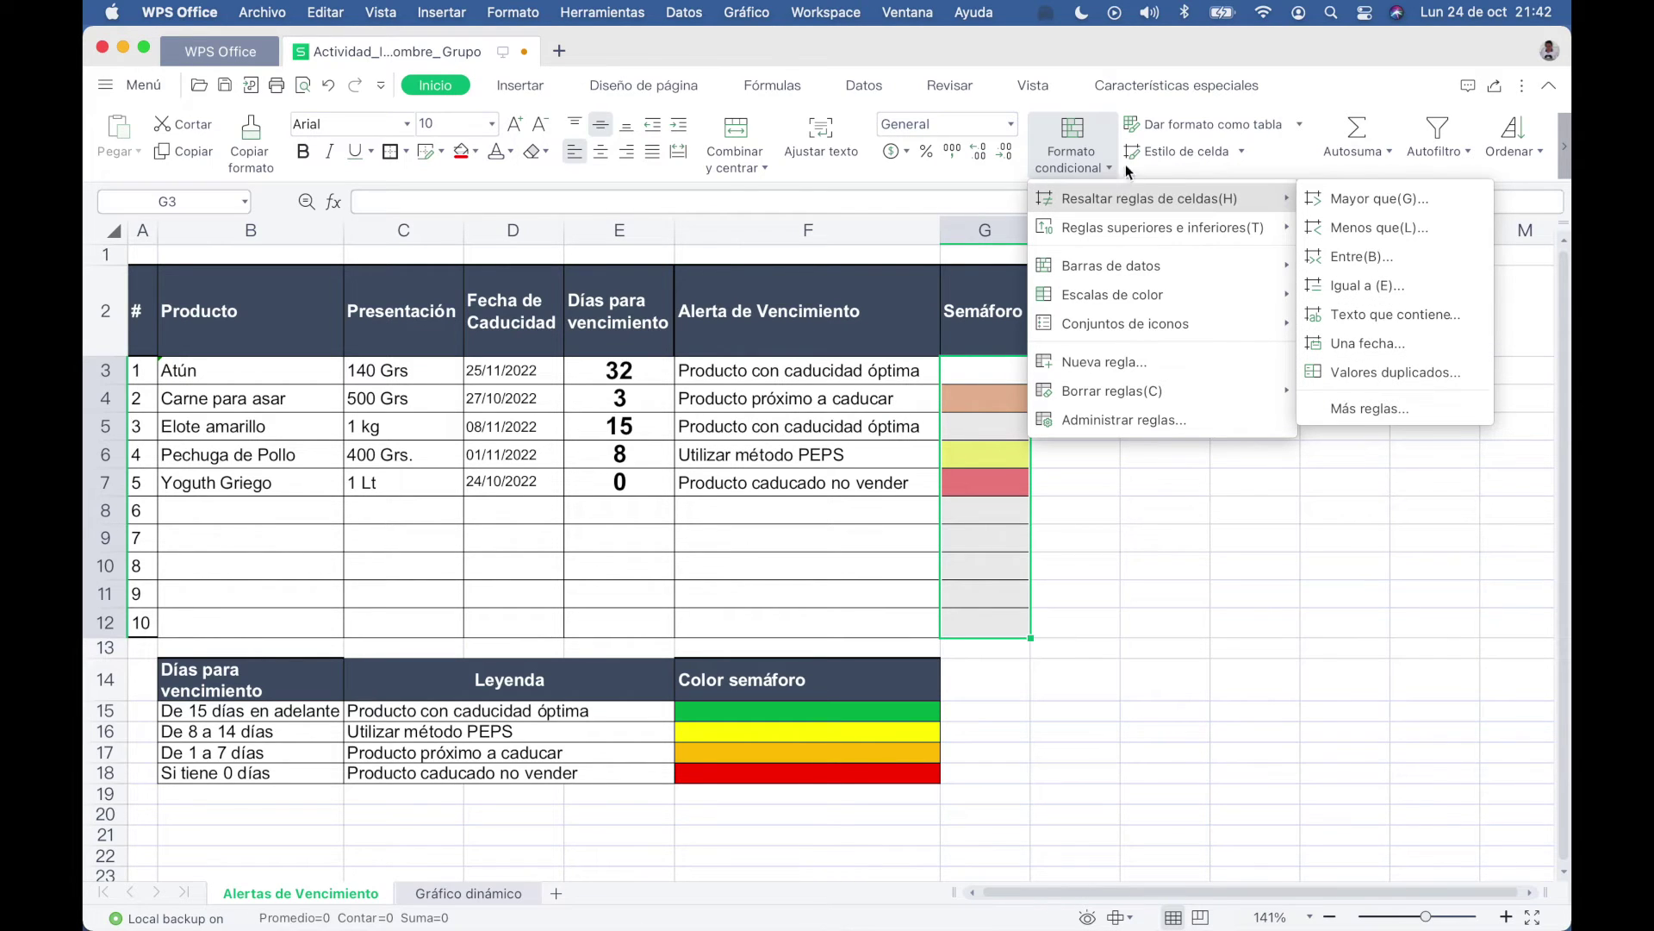
{"action": "left_click", "coordinate": [448, 91]}
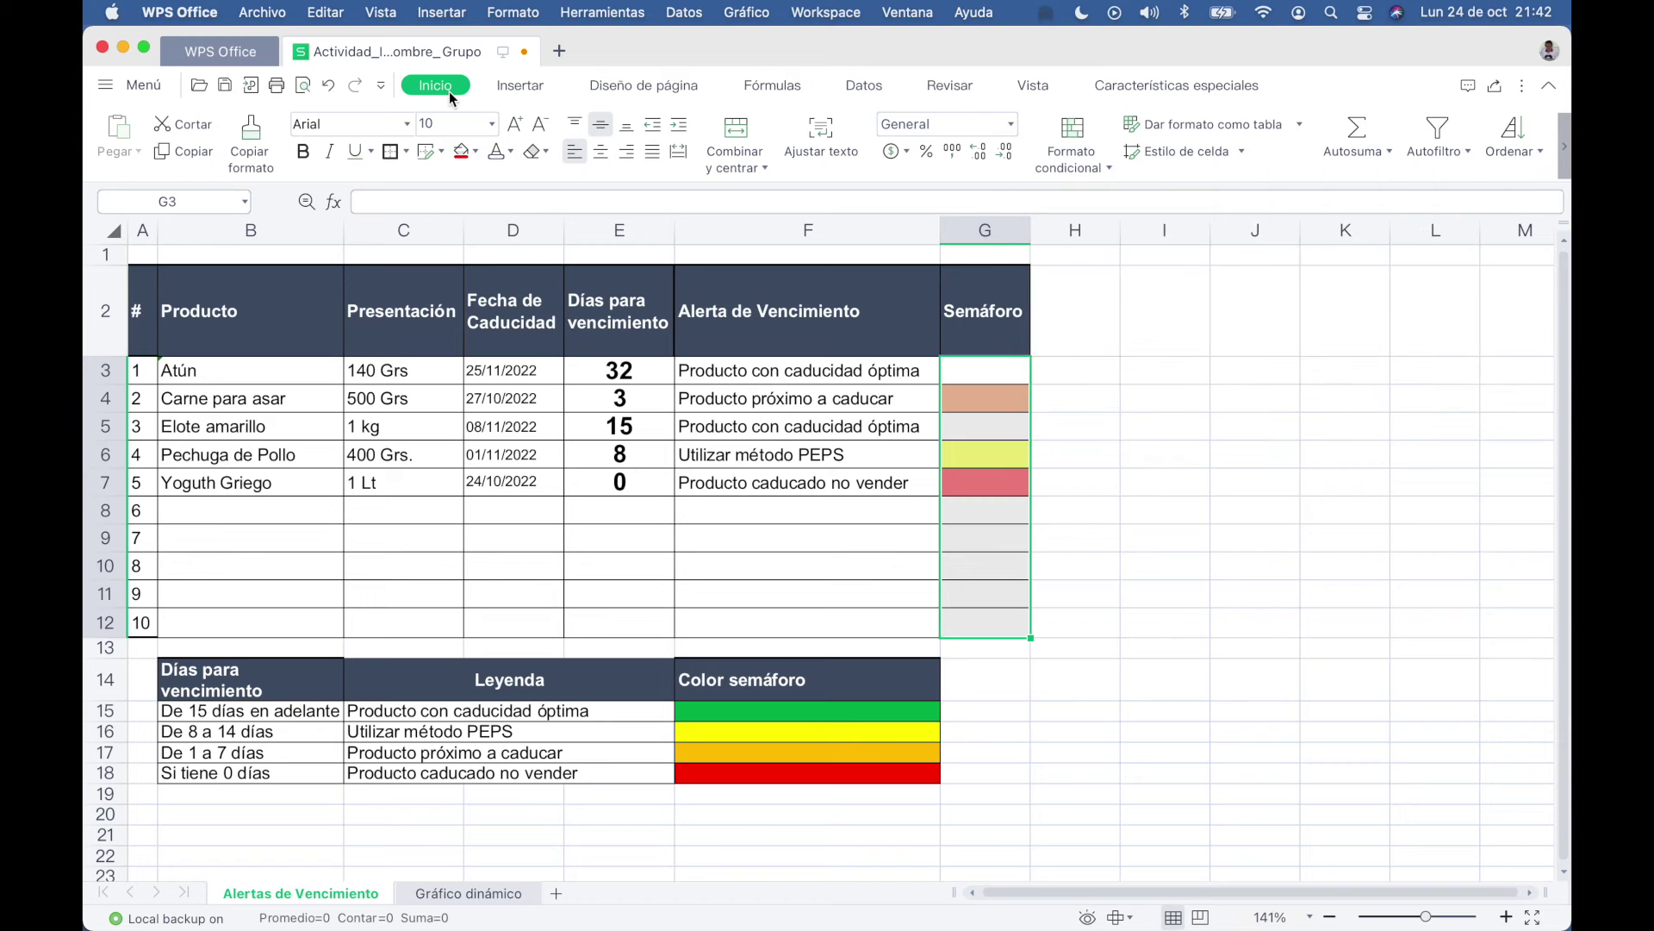
{"action": "left_click", "coordinate": [1072, 142]}
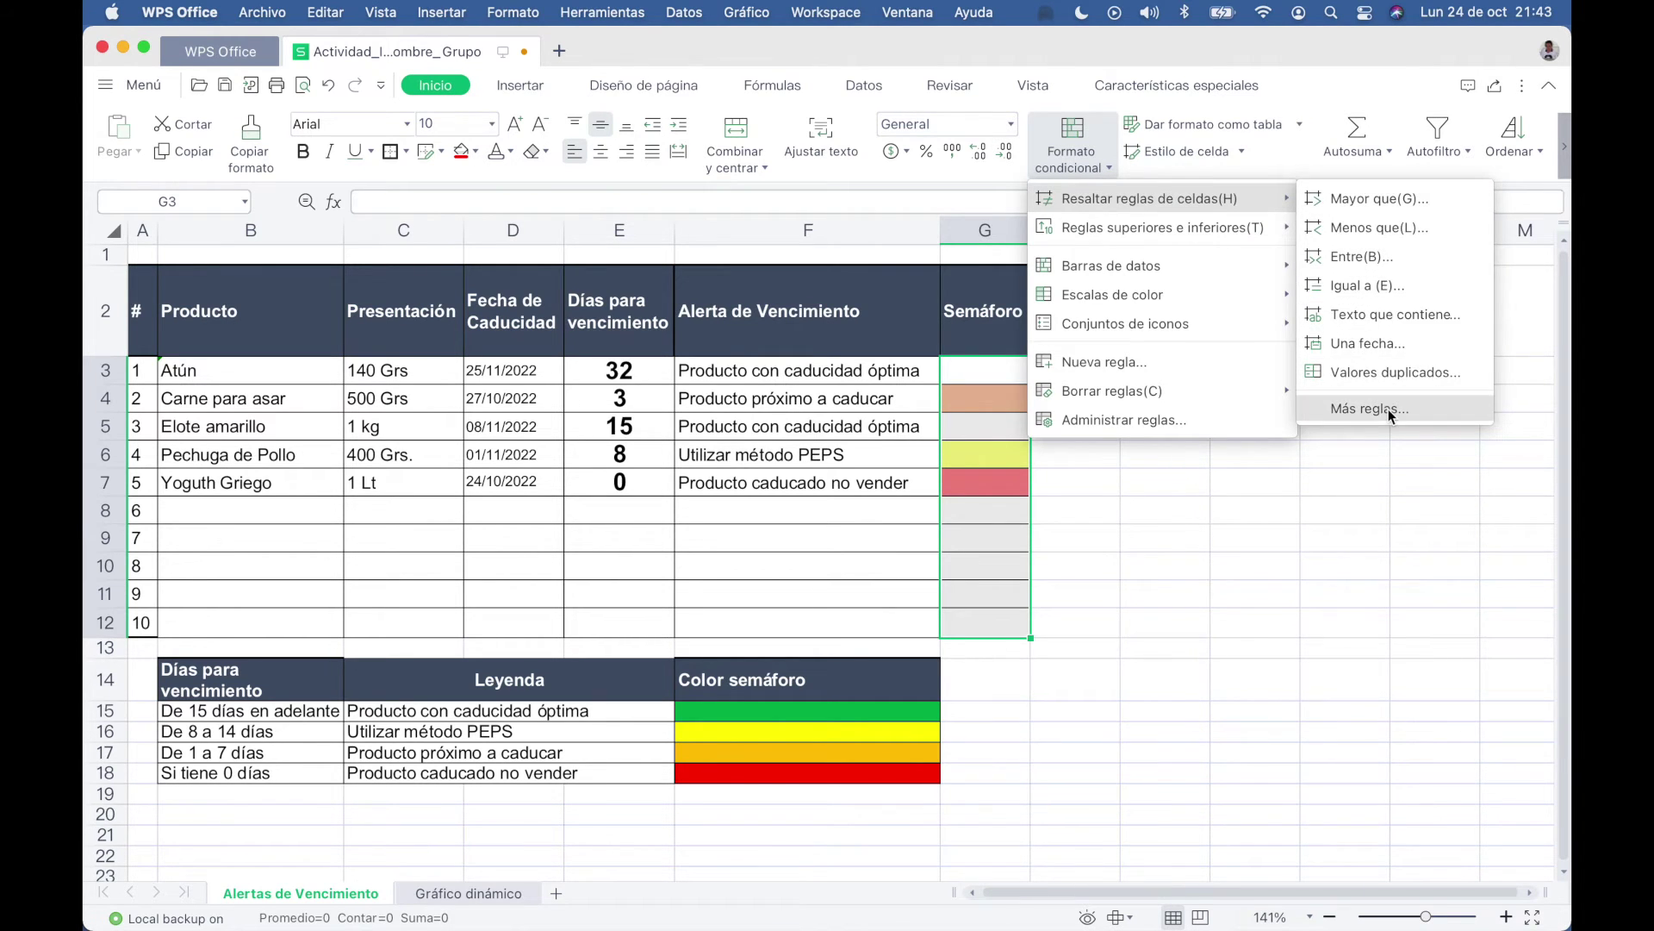
{"action": "left_click", "coordinate": [1388, 409]}
{"action": "scroll", "coordinate": [853, 384], "scroll_direction": "down", "scroll_amount": 1}
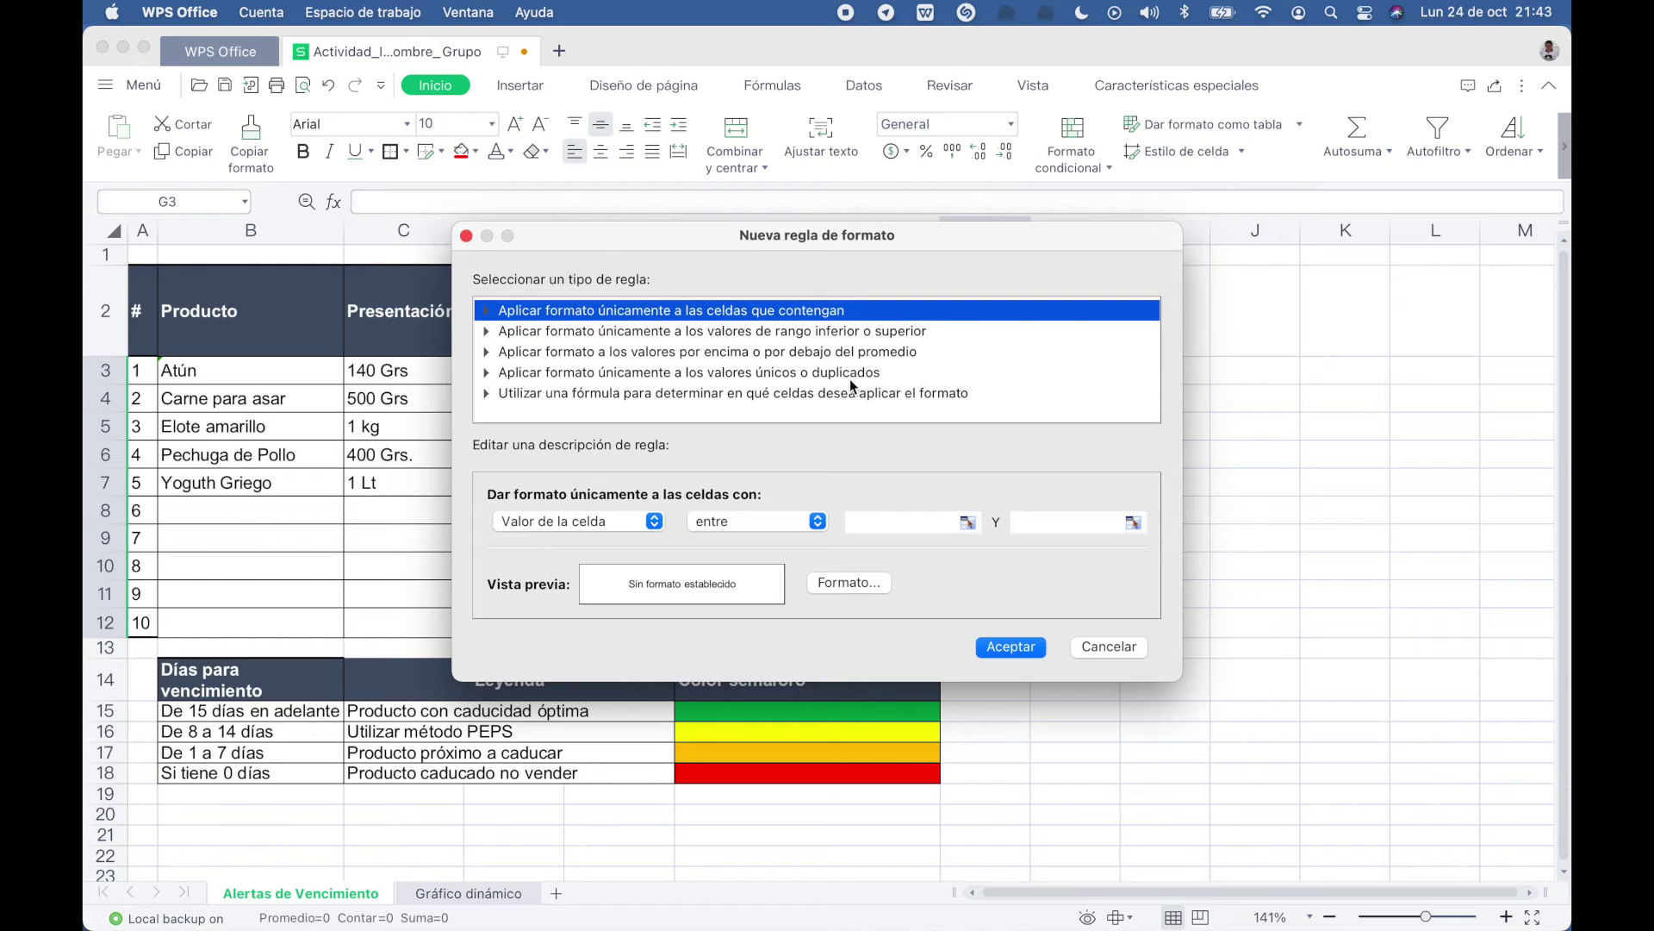
{"action": "left_click", "coordinate": [568, 393]}
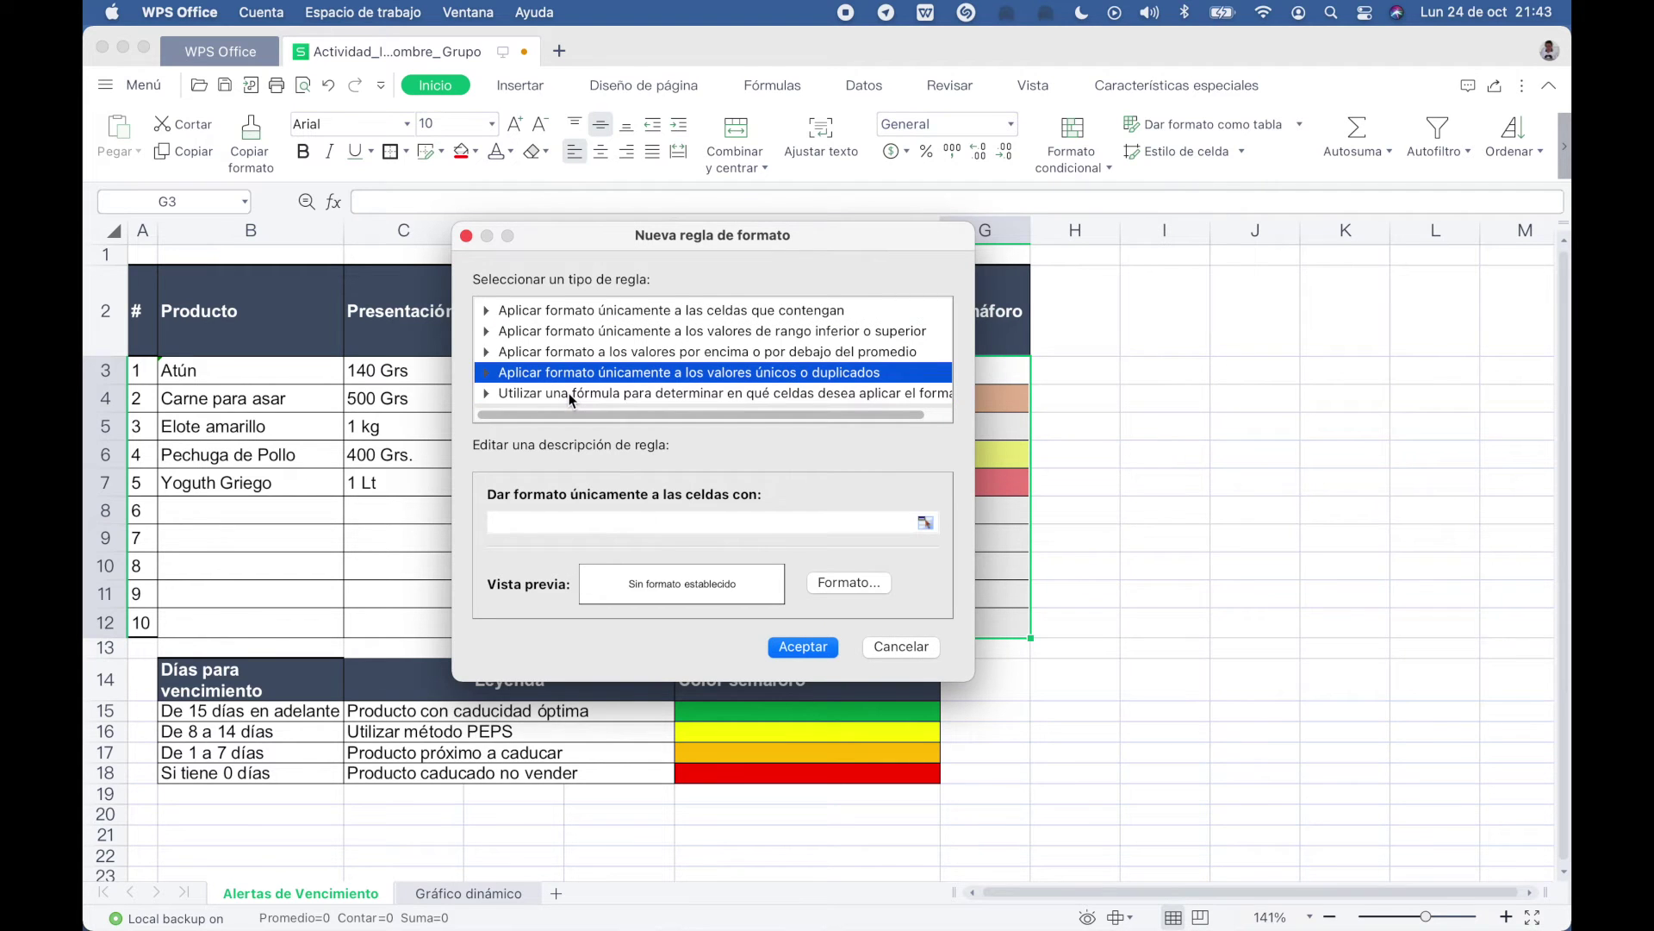
{"action": "left_click_drag", "start_coordinate": [622, 243], "coordinate": [1209, 280]}
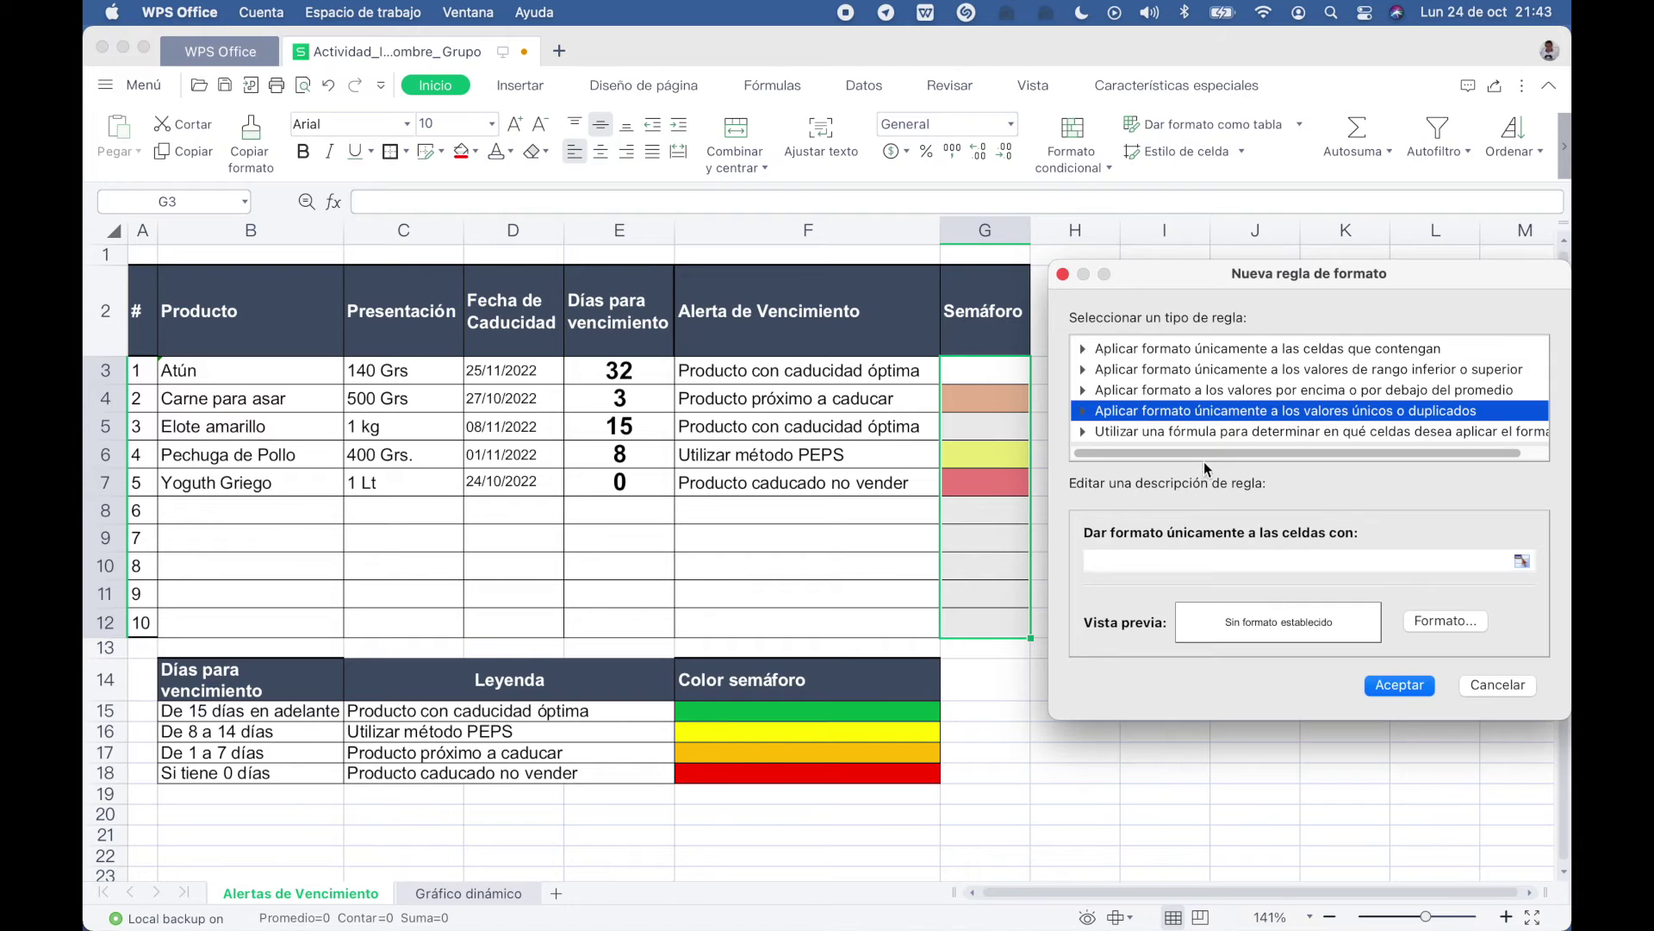
Make it a formula rule =$F3="Producto con caducidad óptima" and open its cell formatting.
{"action": "left_click", "coordinate": [1210, 433]}
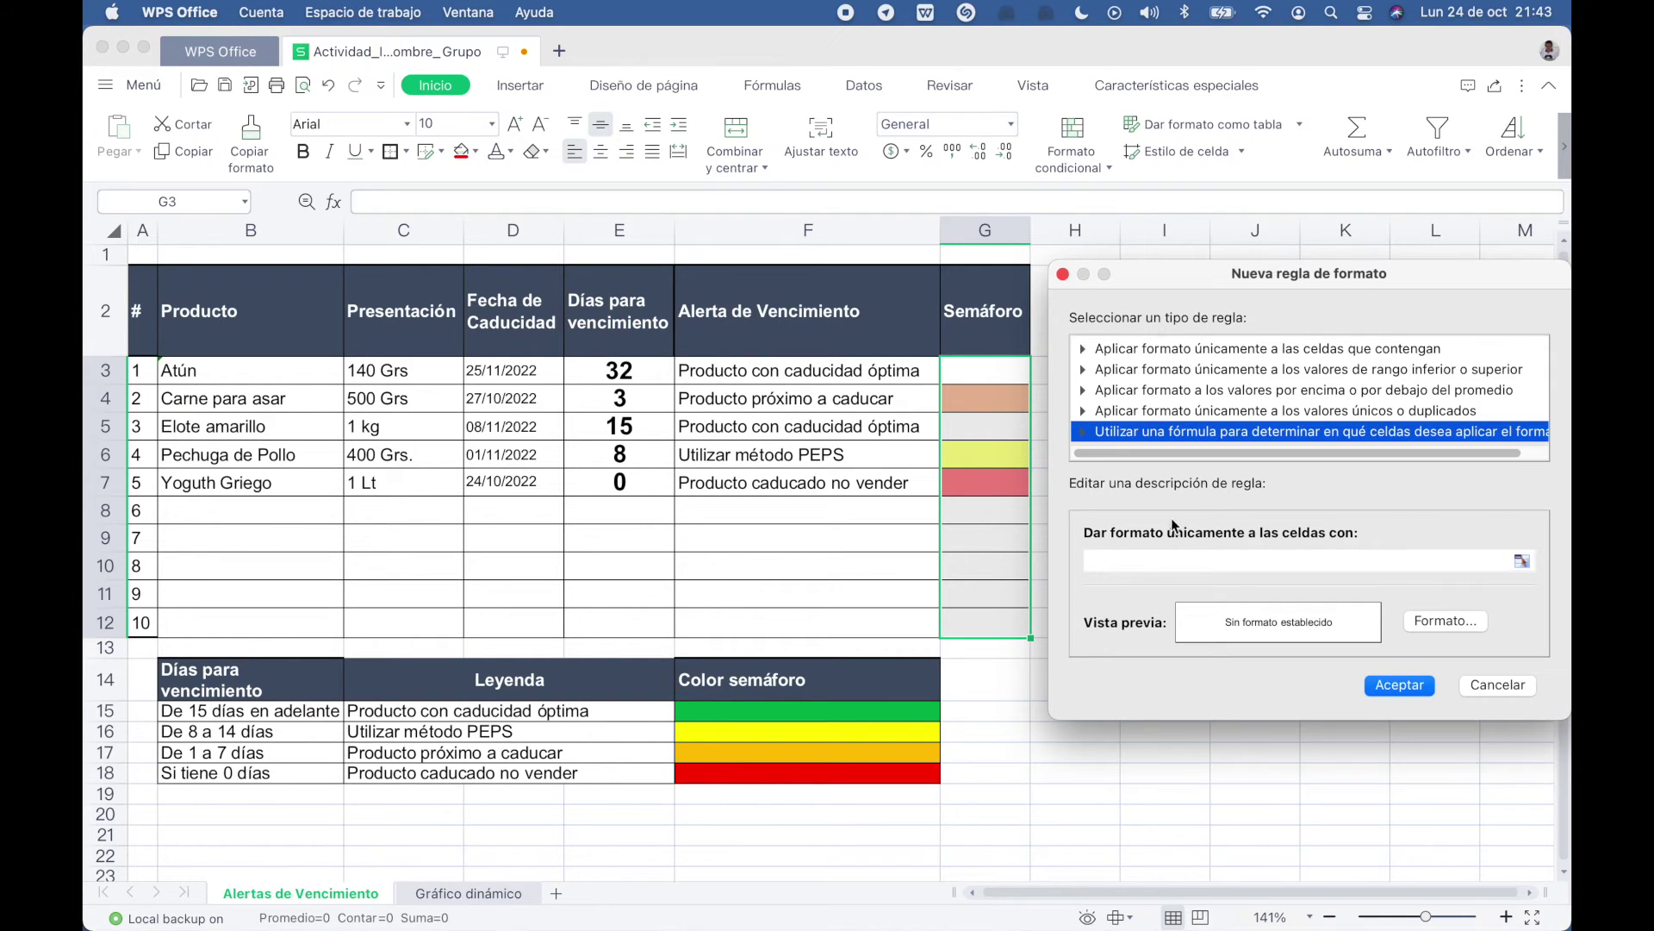
{"action": "left_click", "coordinate": [1148, 564]}
{"action": "type", "text": "="}
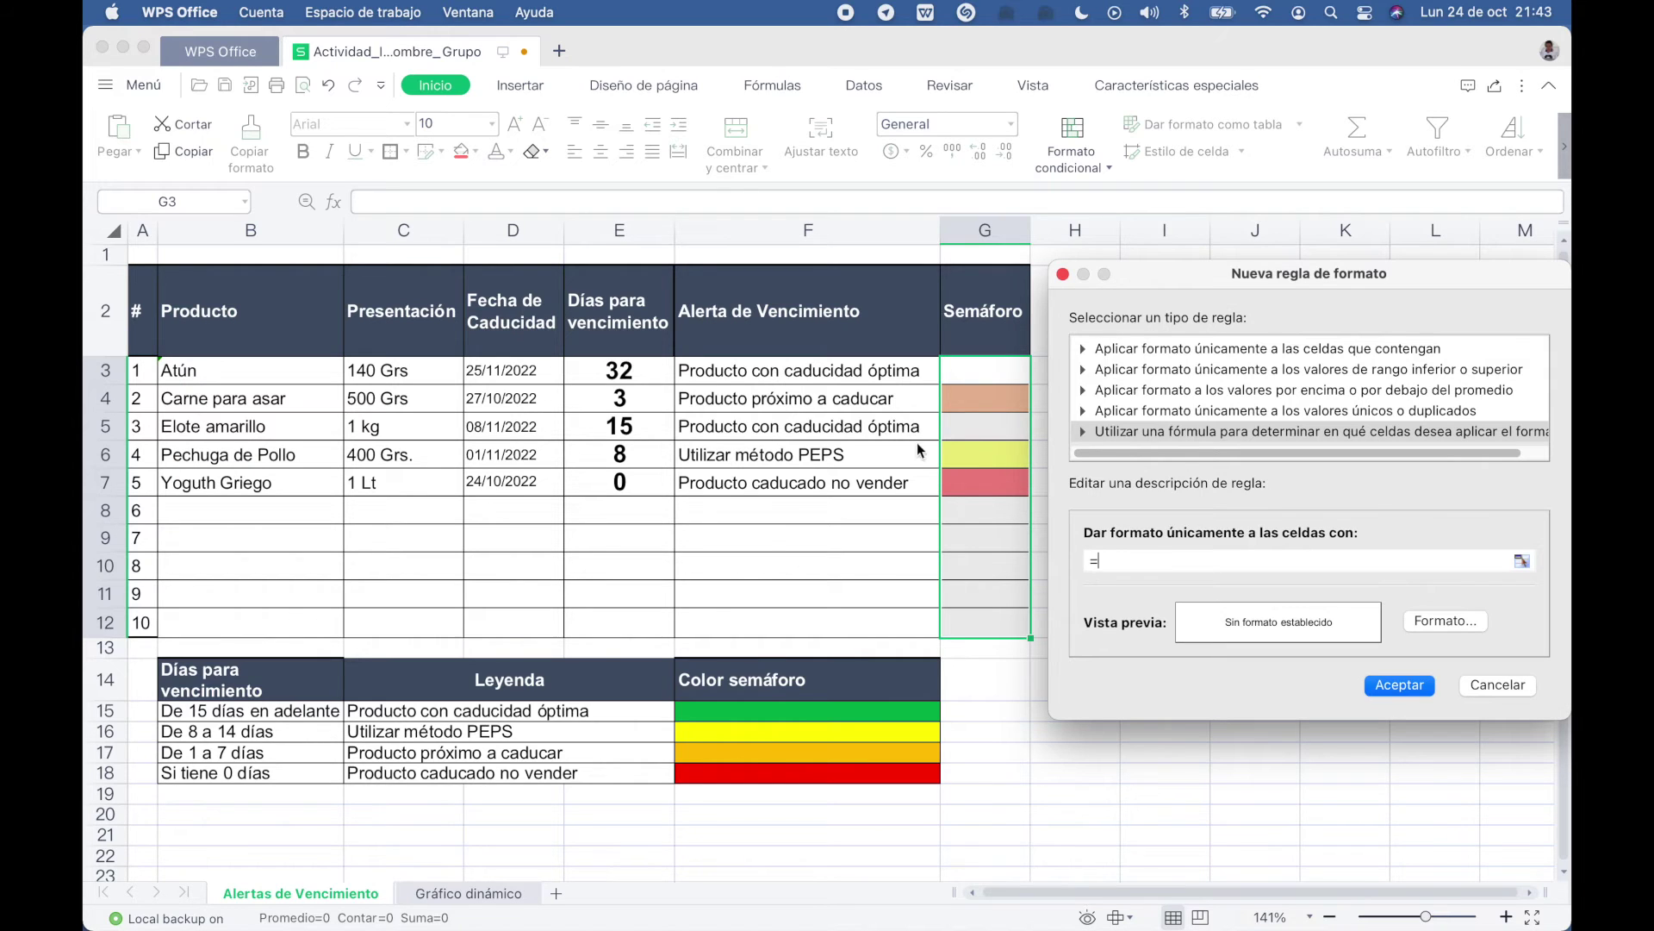
{"action": "left_click", "coordinate": [814, 371]}
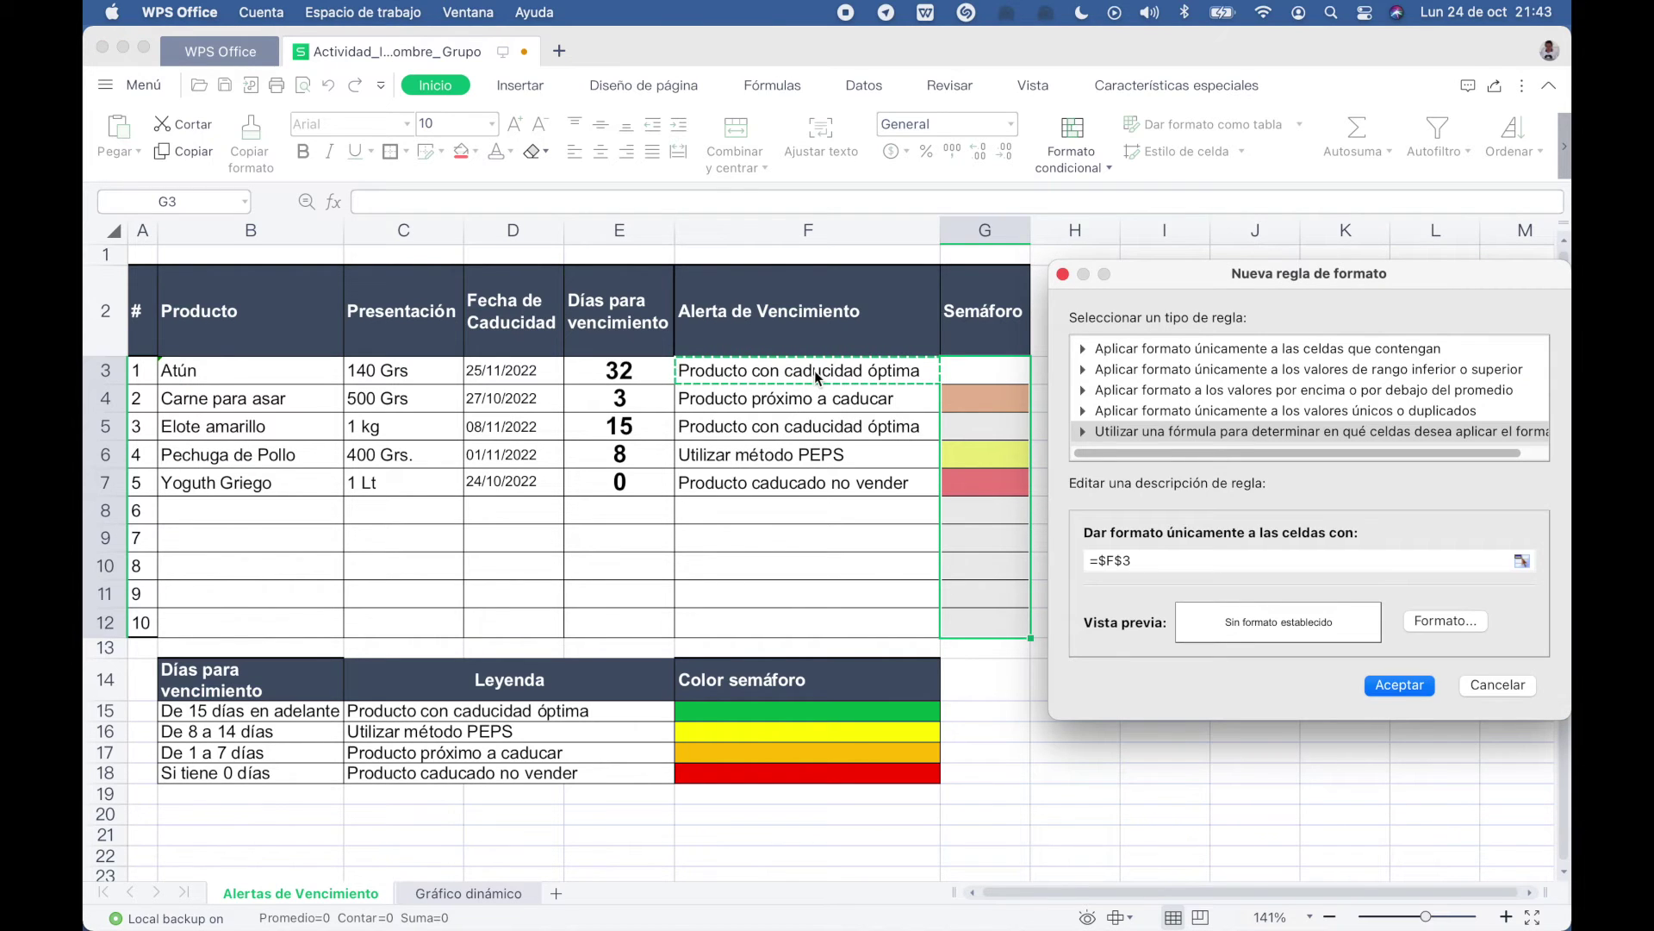
{"action": "type", "text": "="}
{"action": "type", "text": "Producto con caducidad "}
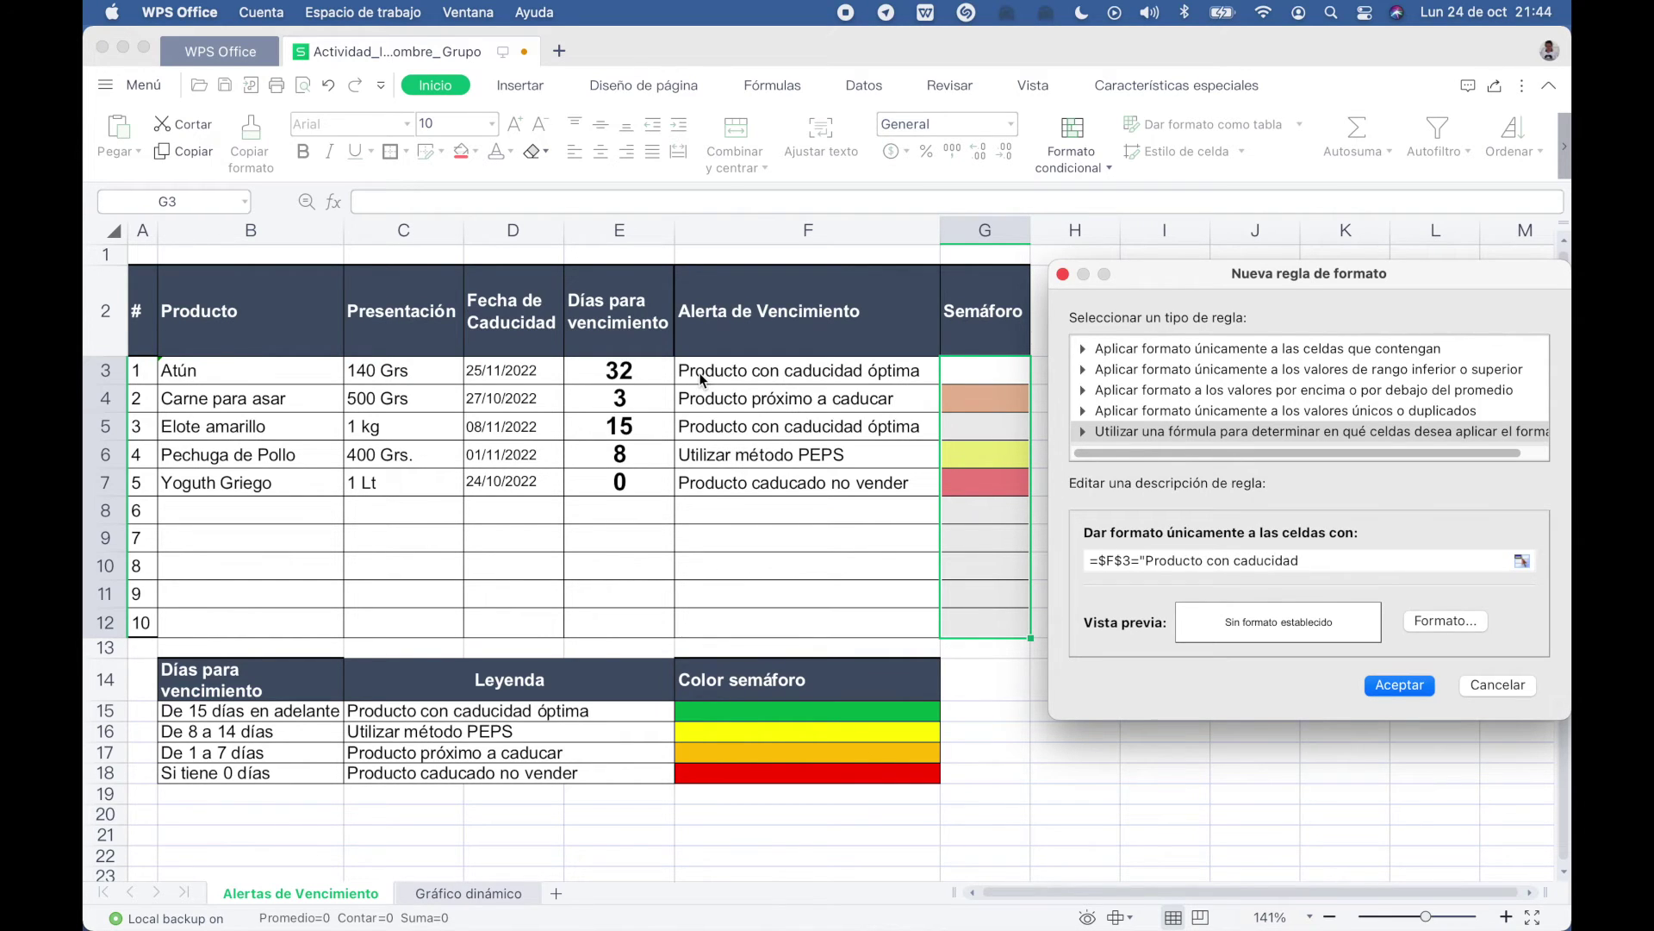
{"action": "type", "text": "óptima"}
{"action": "type", "text": "\""}
{"action": "key", "text": "BackSpace"}
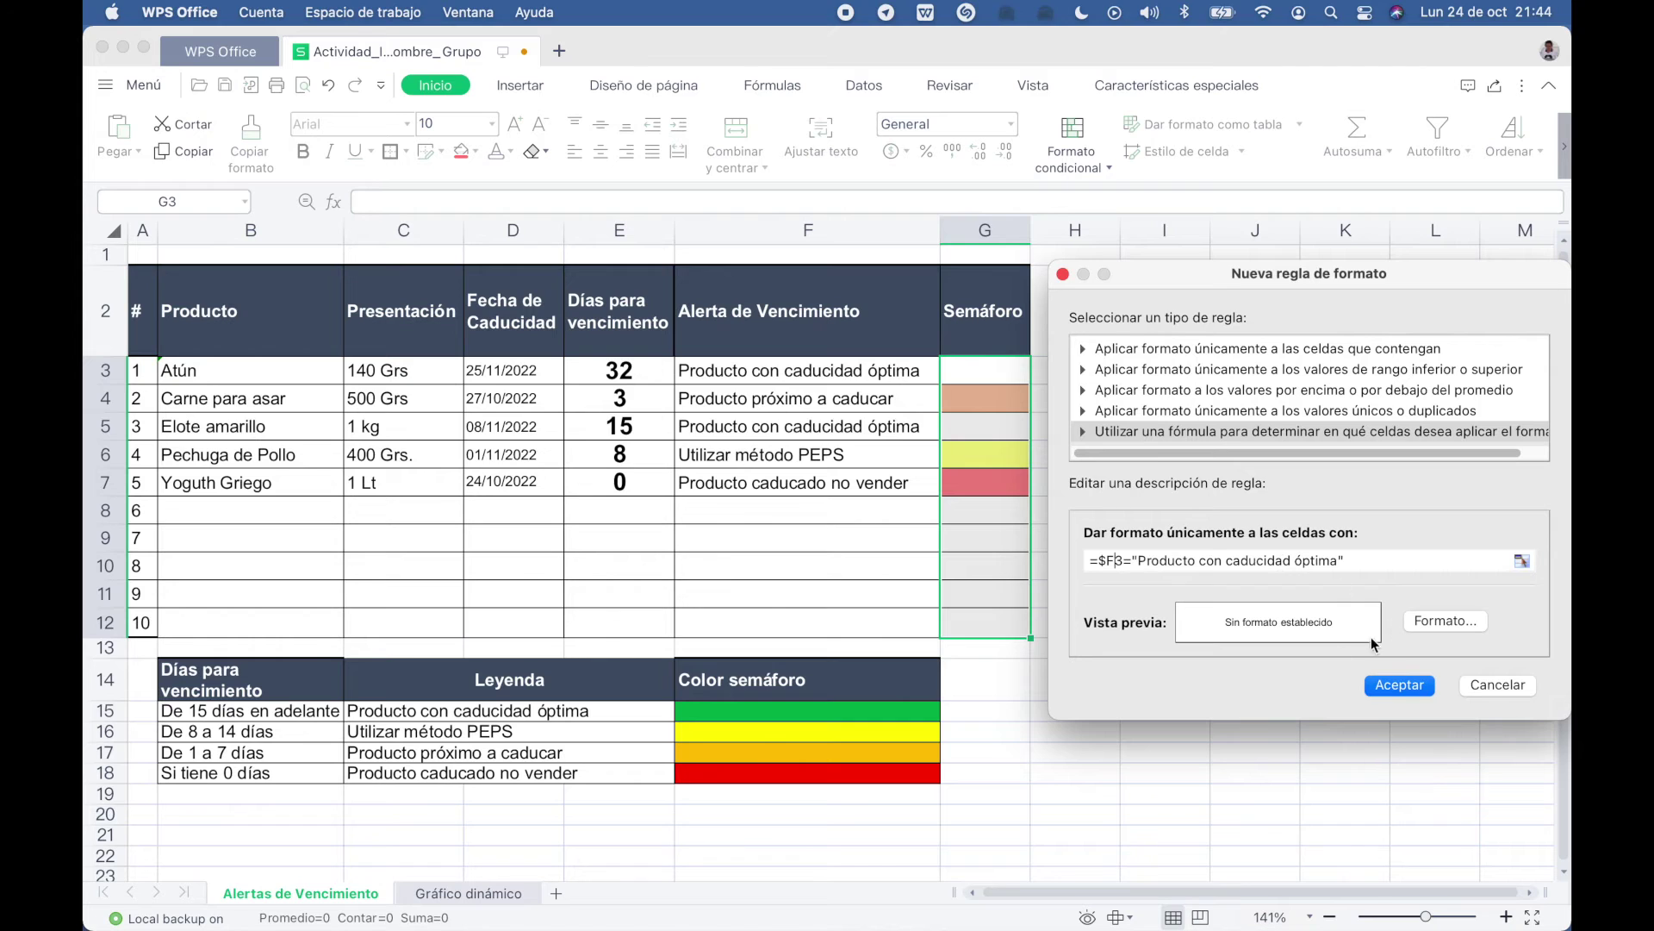
{"action": "left_click", "coordinate": [1436, 624]}
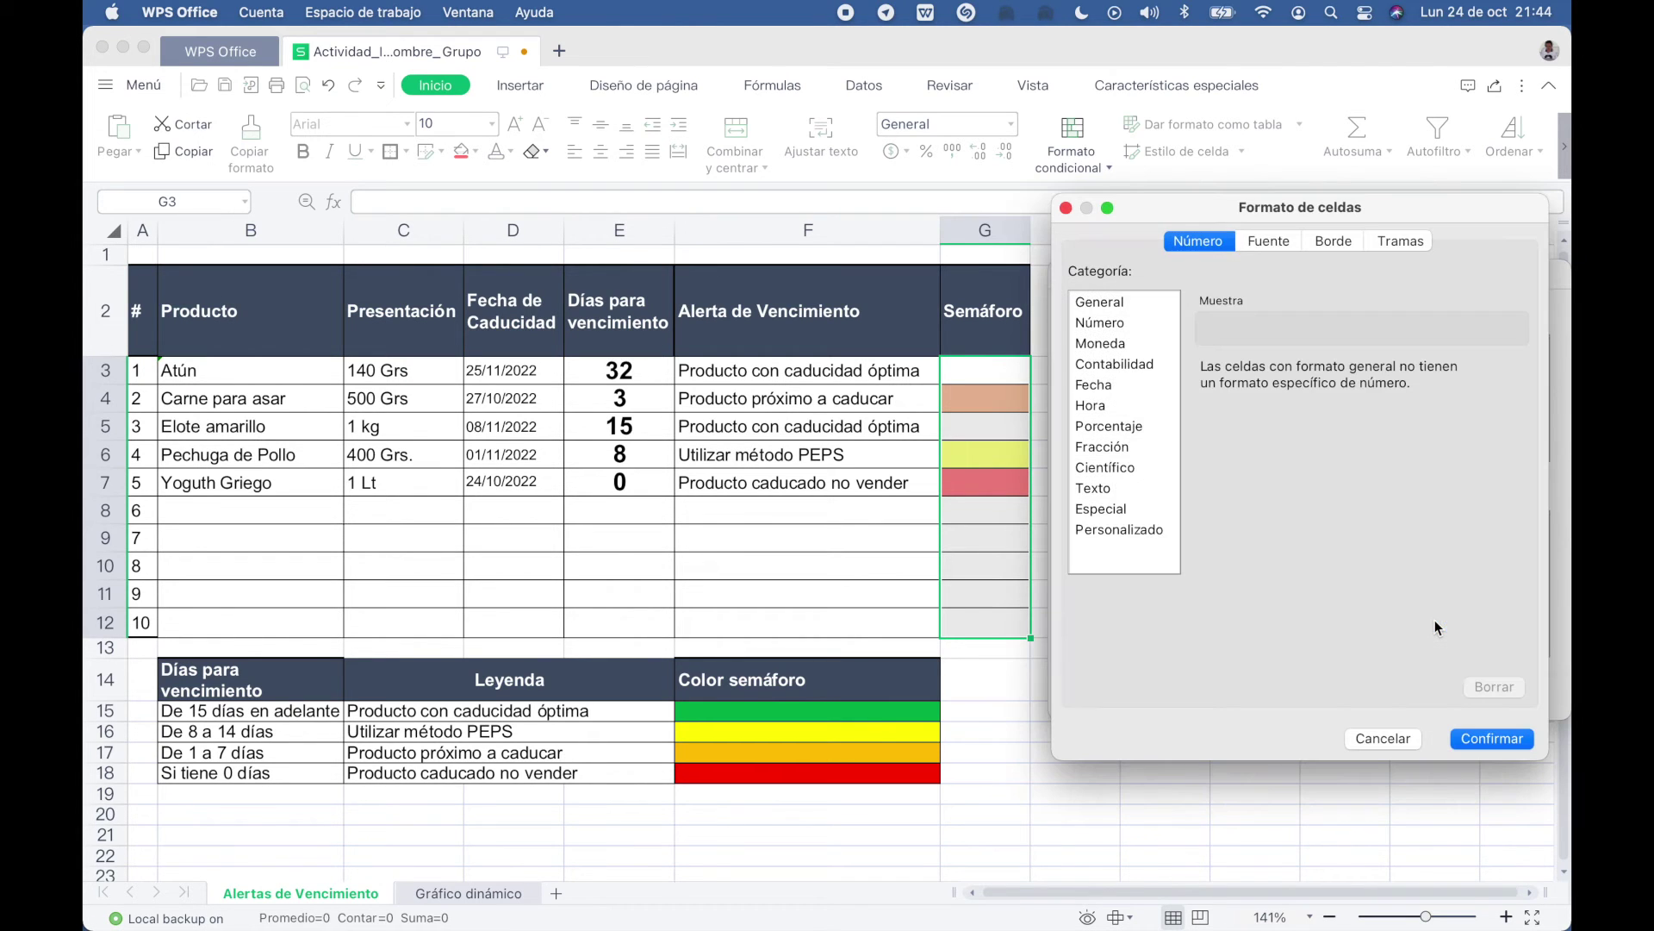
Give the rule a solid green fill and apply it to G3:G12.
{"action": "left_click", "coordinate": [1405, 241]}
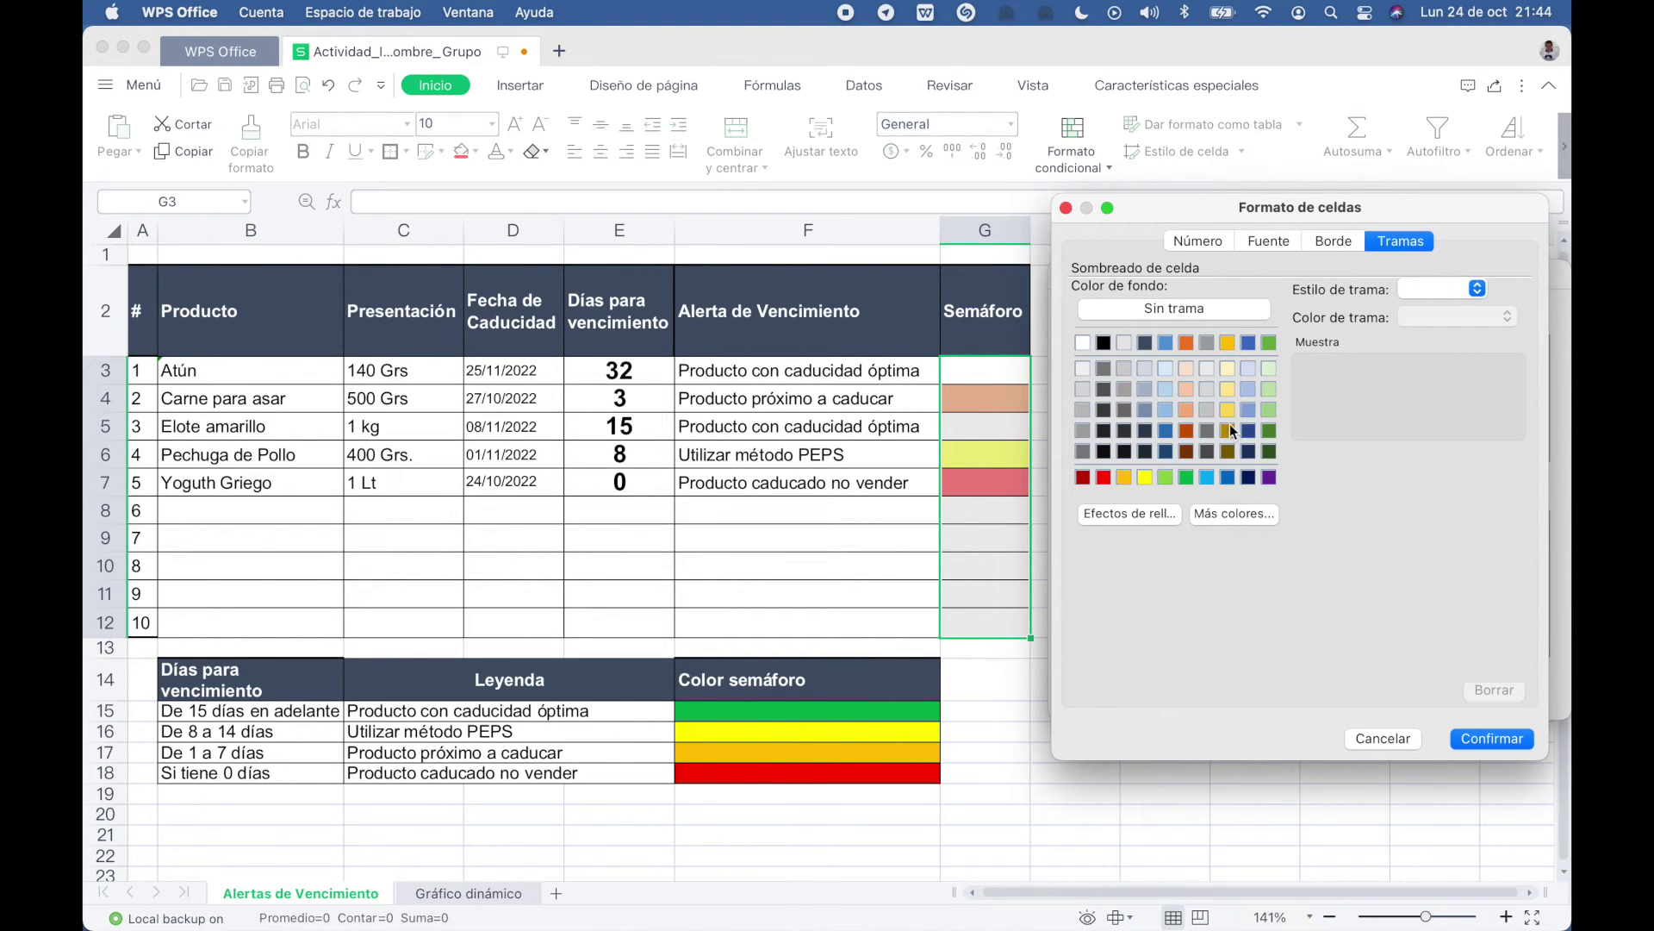
{"action": "left_click", "coordinate": [1187, 477]}
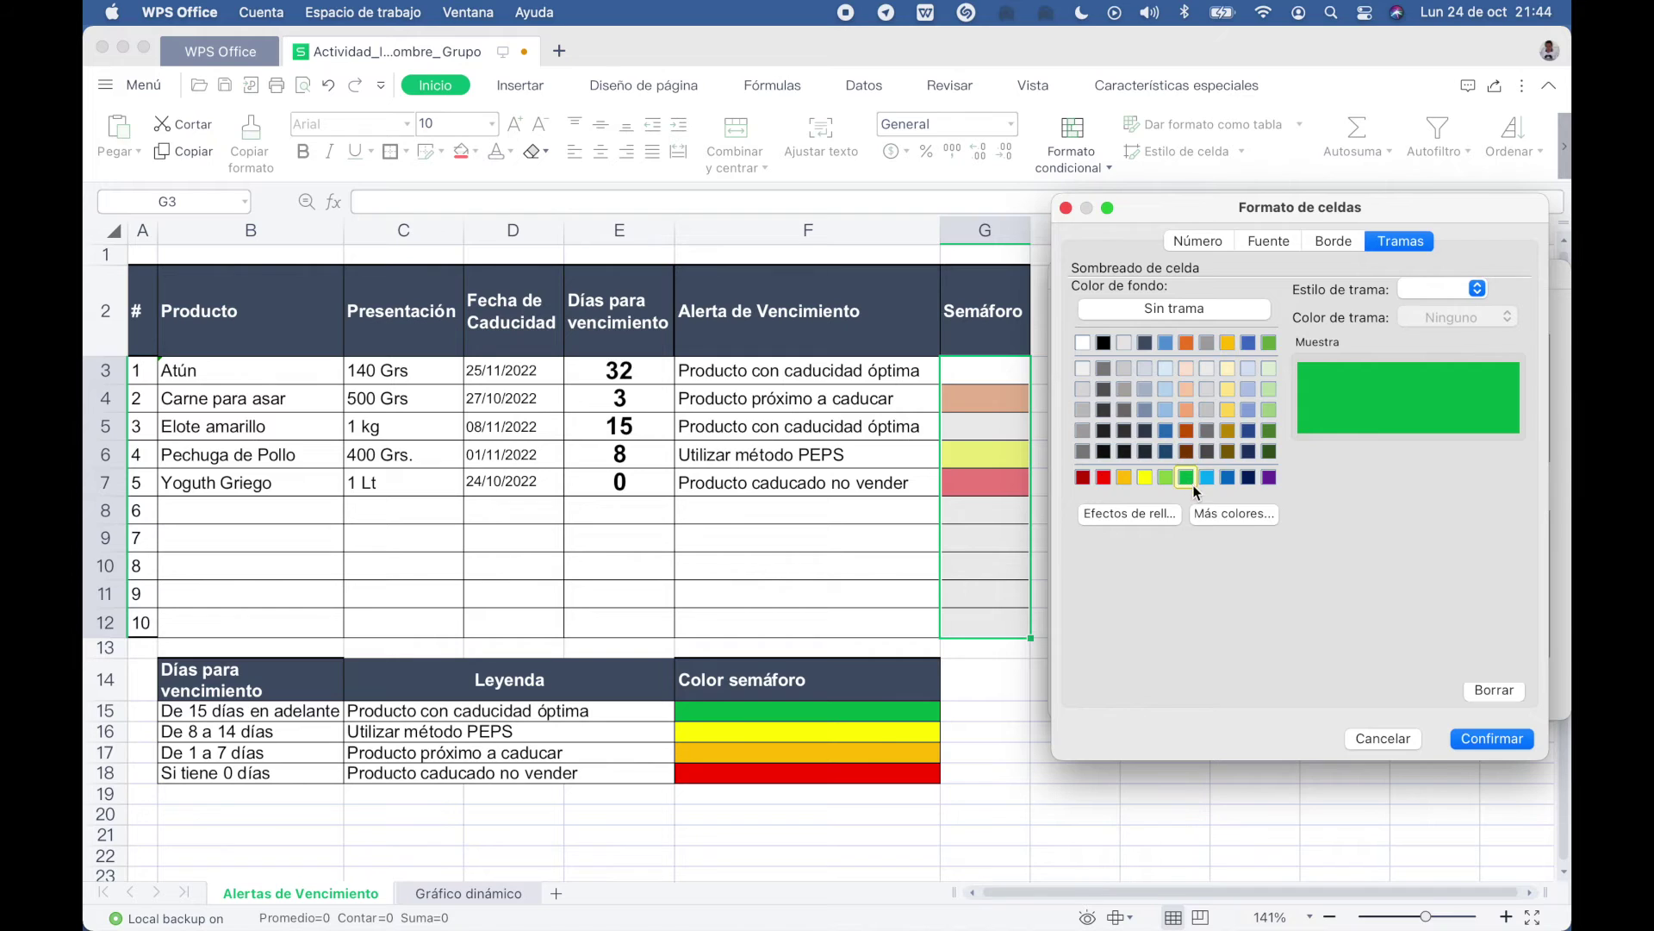
{"action": "left_click", "coordinate": [1475, 732]}
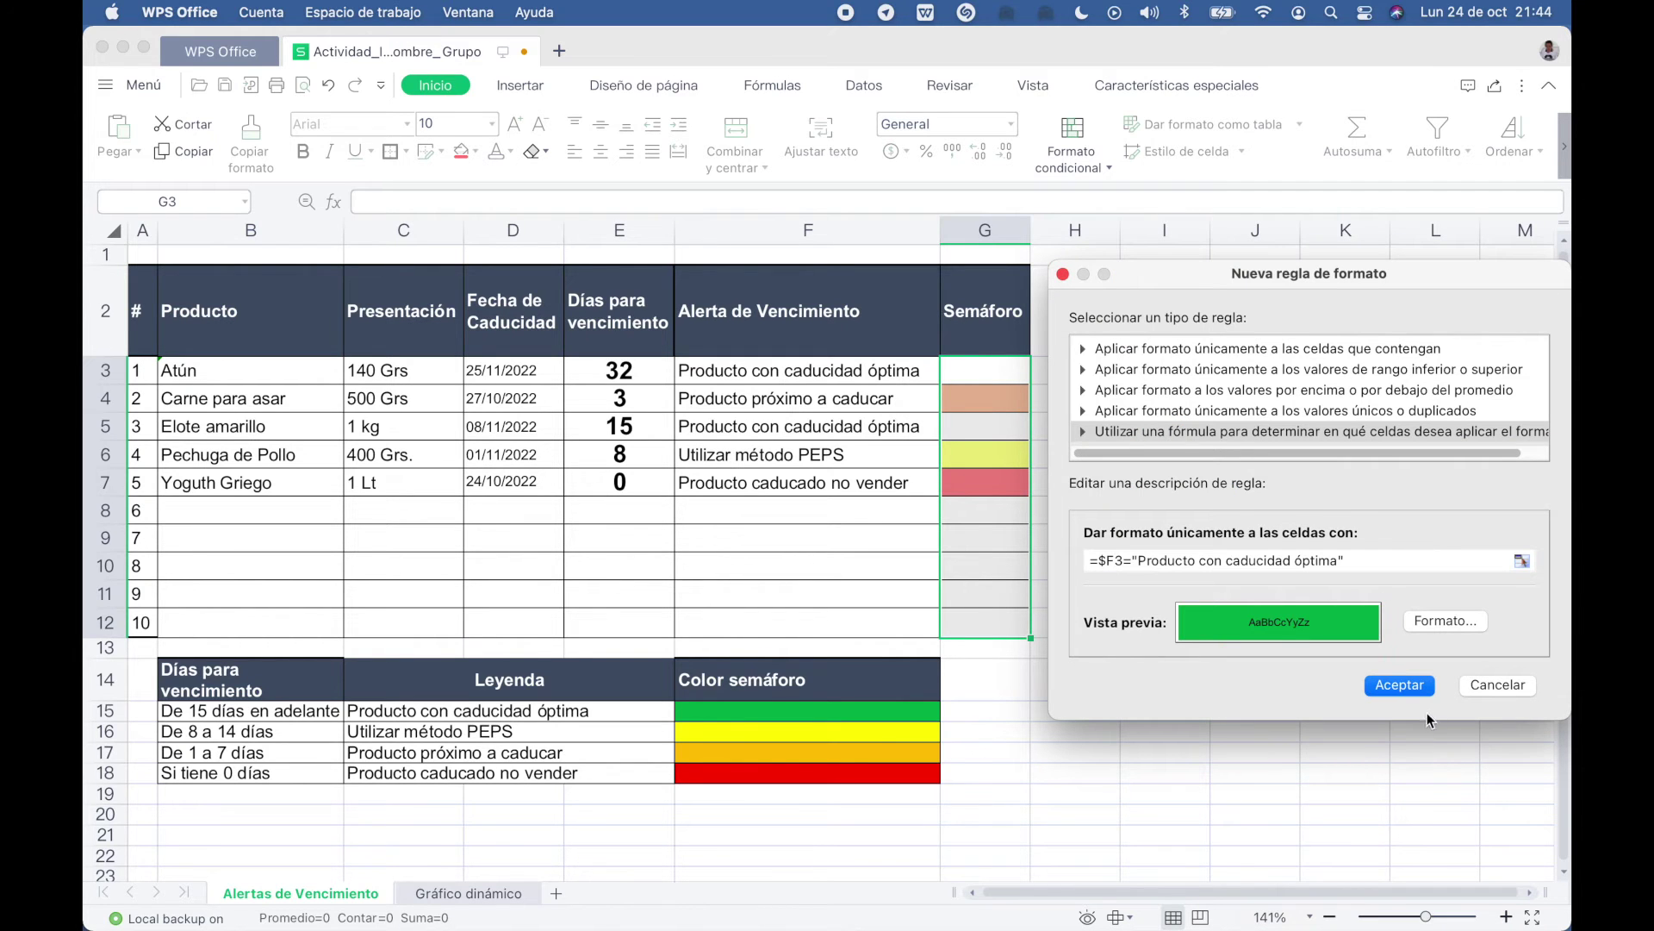
{"action": "left_click", "coordinate": [1398, 685]}
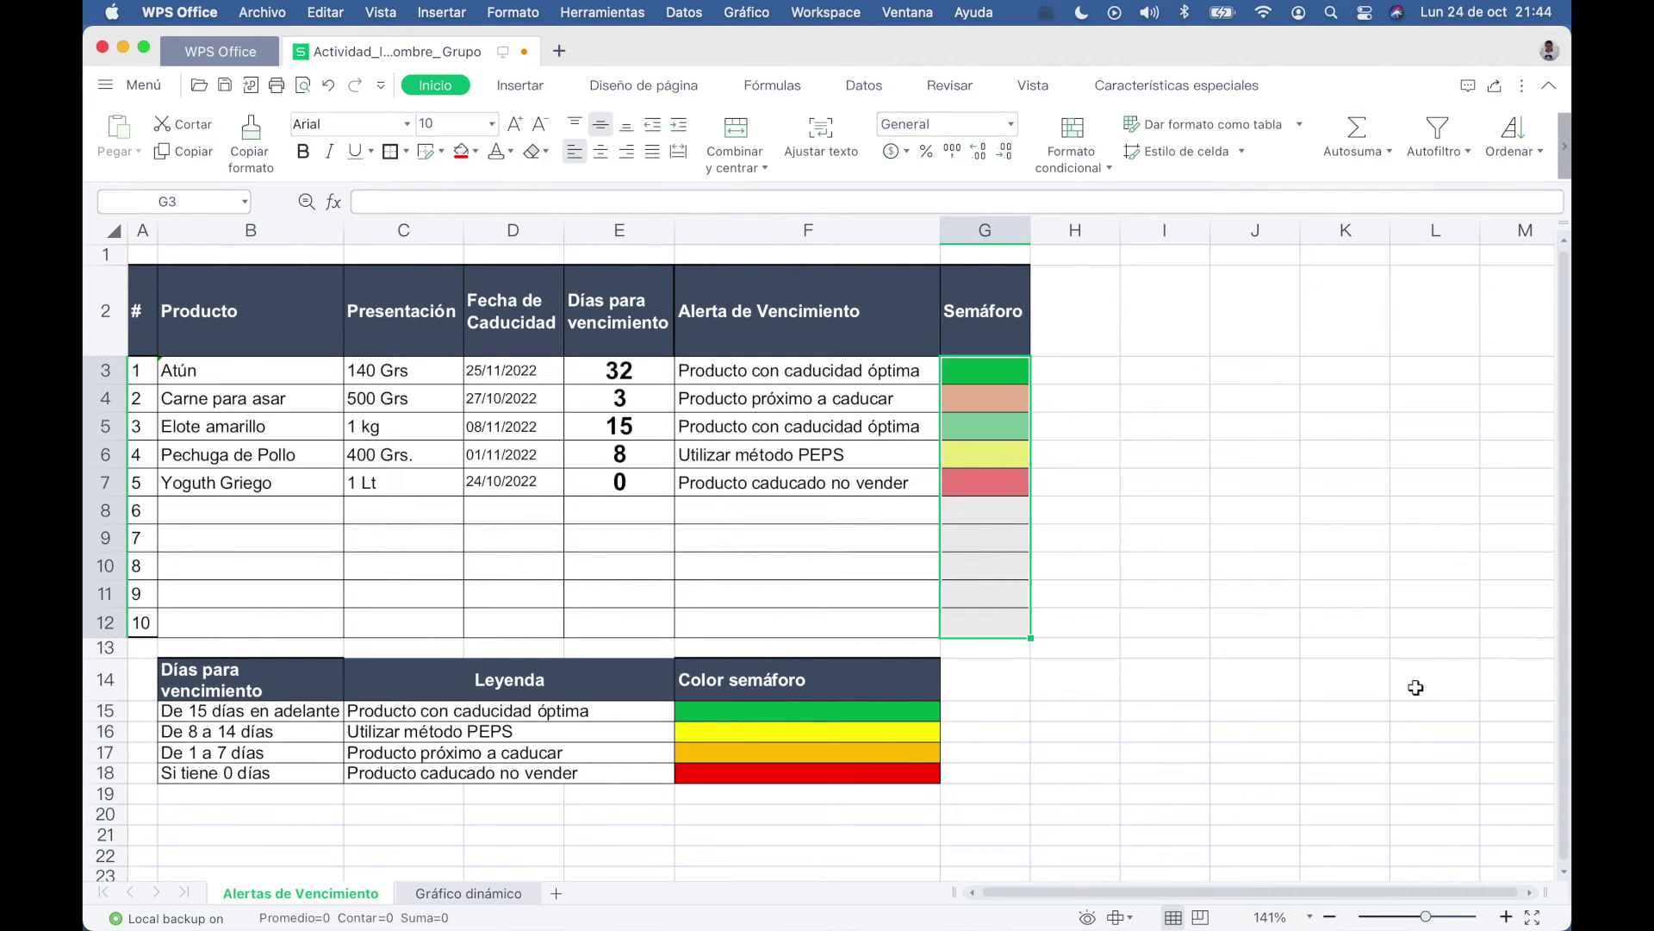
Check the green Semáforo cells for Atún and Elote amarillo.
{"action": "left_click", "coordinate": [974, 533]}
{"action": "left_click", "coordinate": [960, 368]}
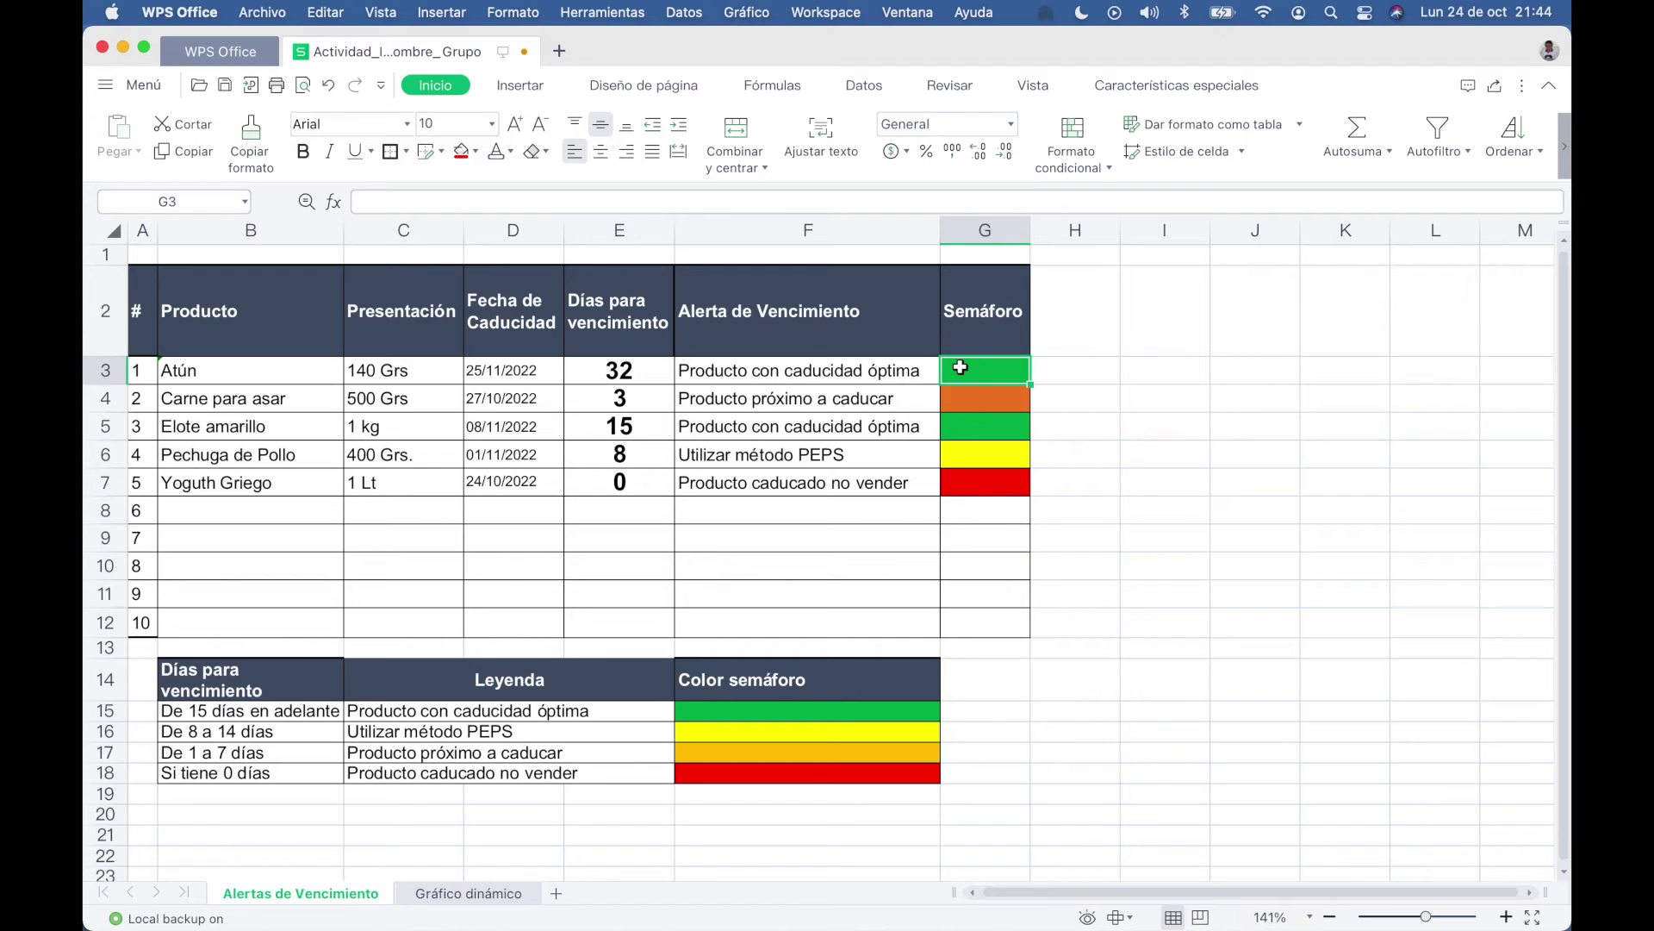
{"action": "left_click", "coordinate": [971, 430]}
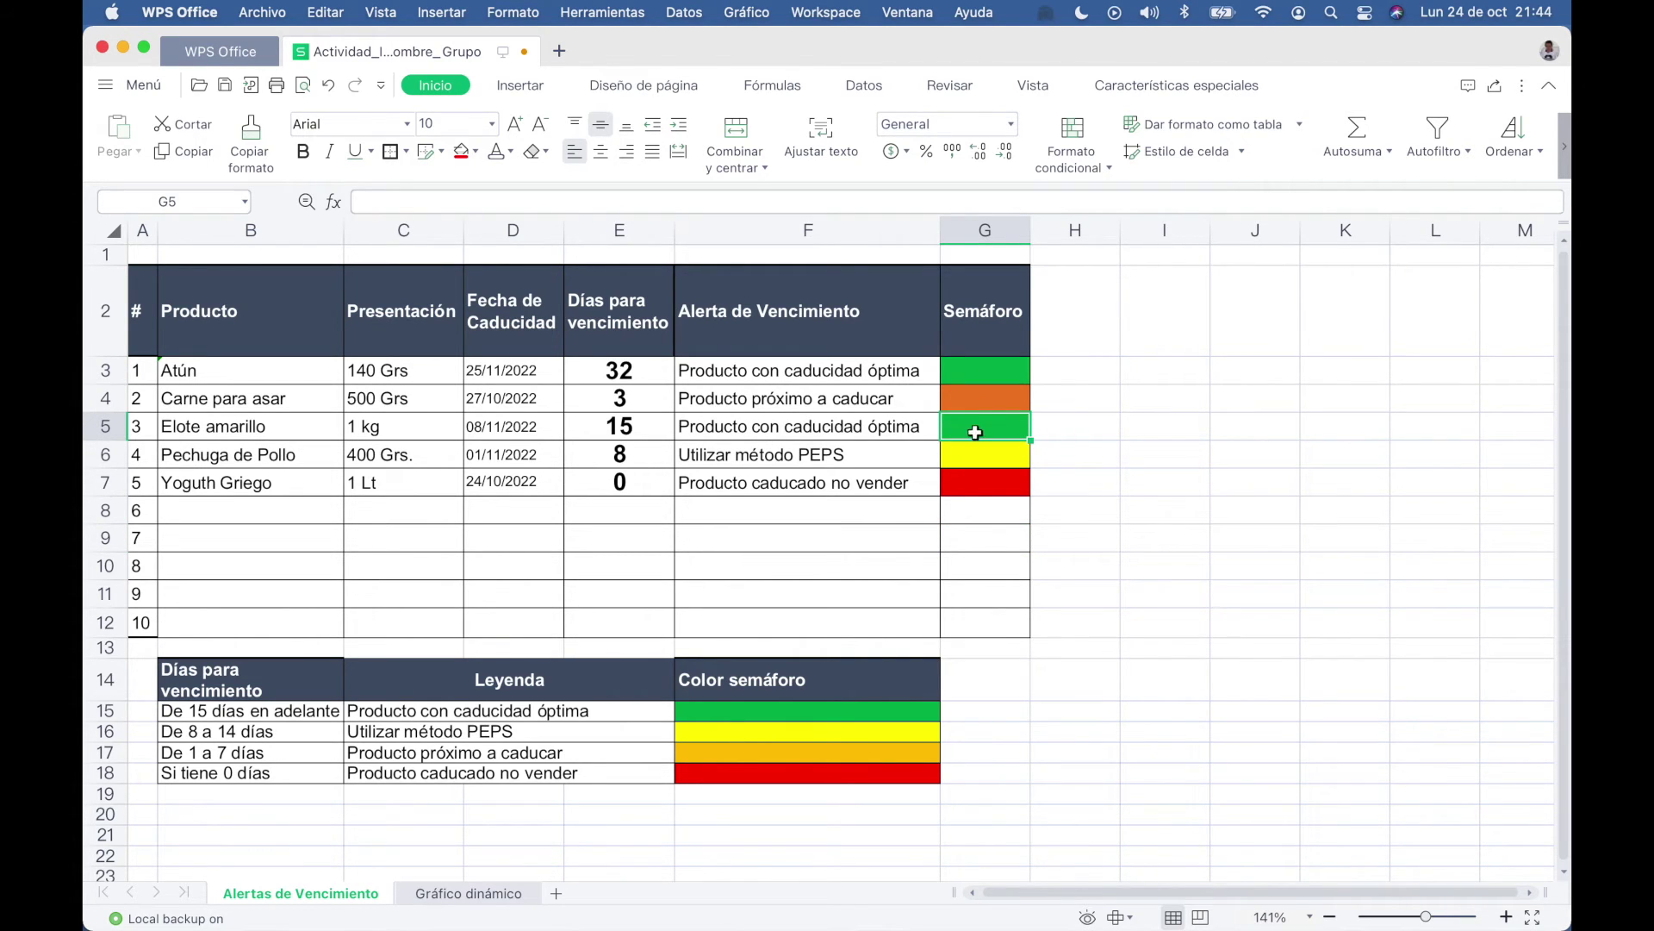
{"action": "left_click", "coordinate": [637, 429]}
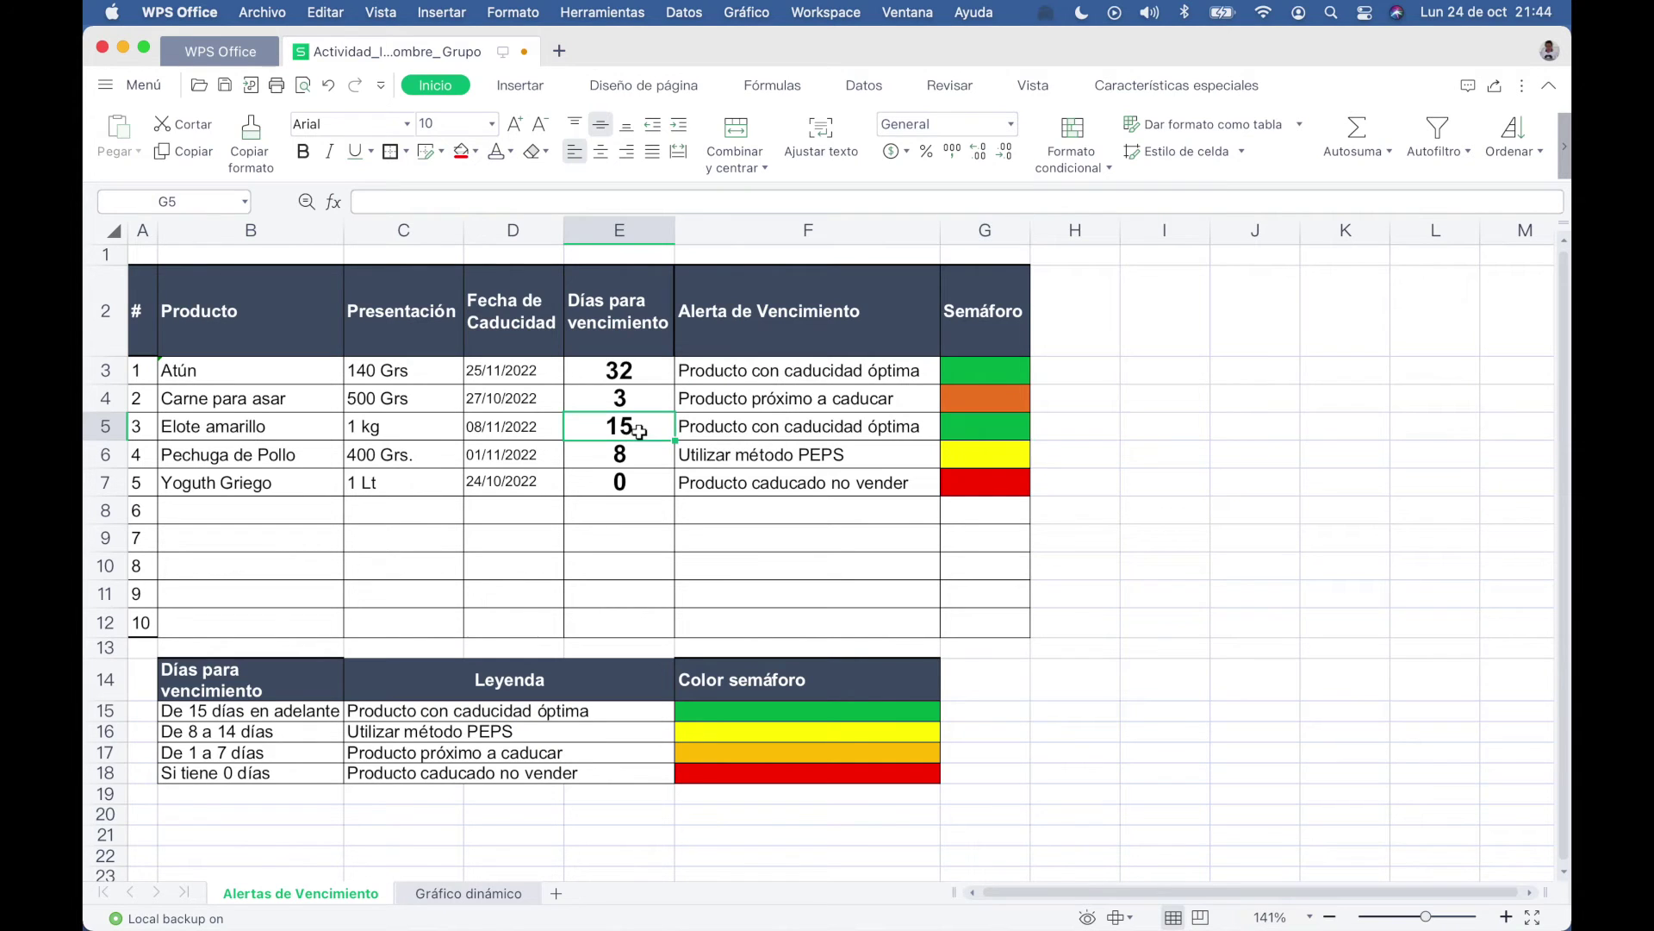
Change Elote amarillo's expiry date in D5 to 06/11/2022 and reselect G3:G12.
{"action": "double_click", "coordinate": [484, 428]}
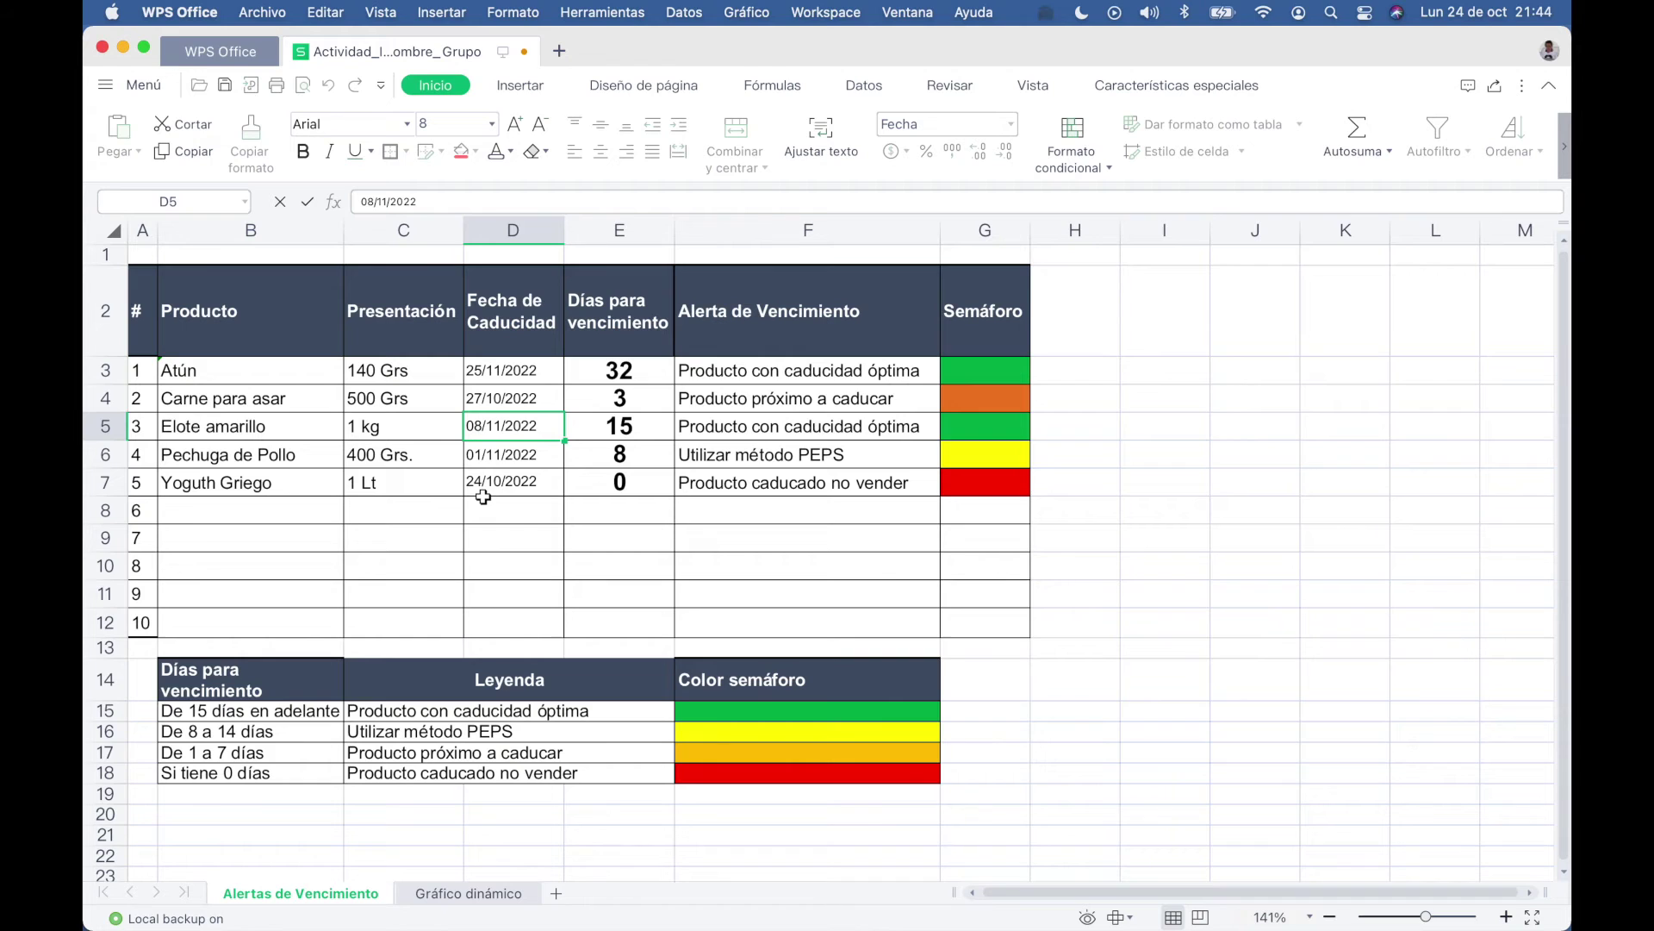
{"action": "key", "text": "BackSpace"}
{"action": "type", "text": "6"}
{"action": "key", "text": "Return"}
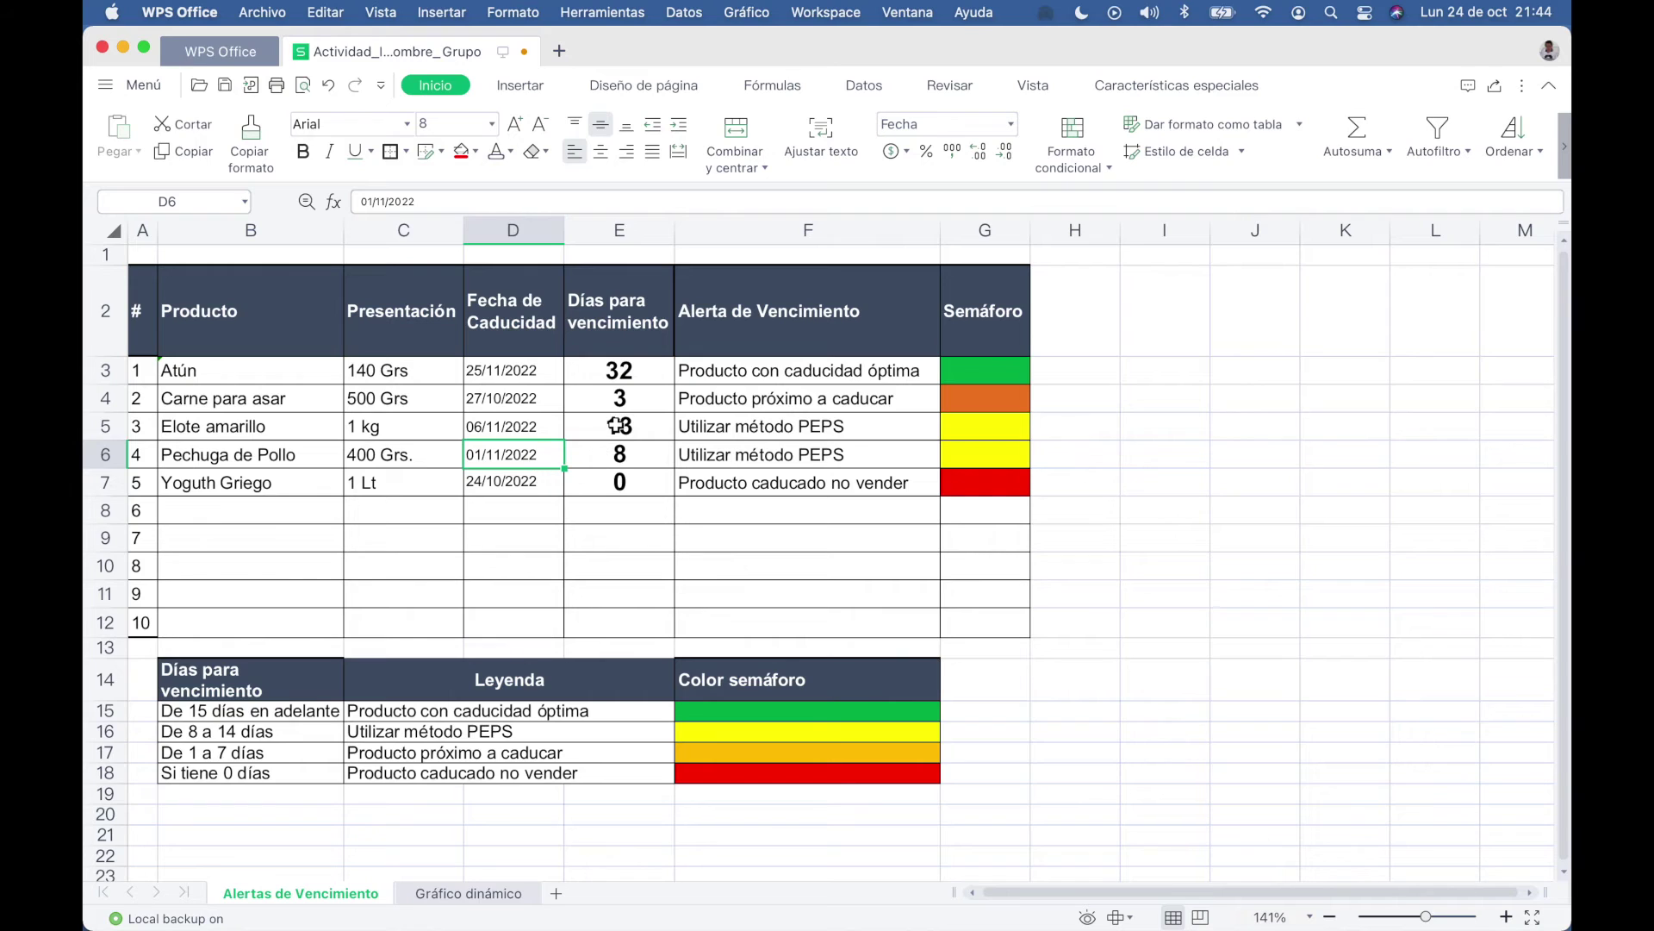
{"action": "left_click", "coordinate": [961, 430]}
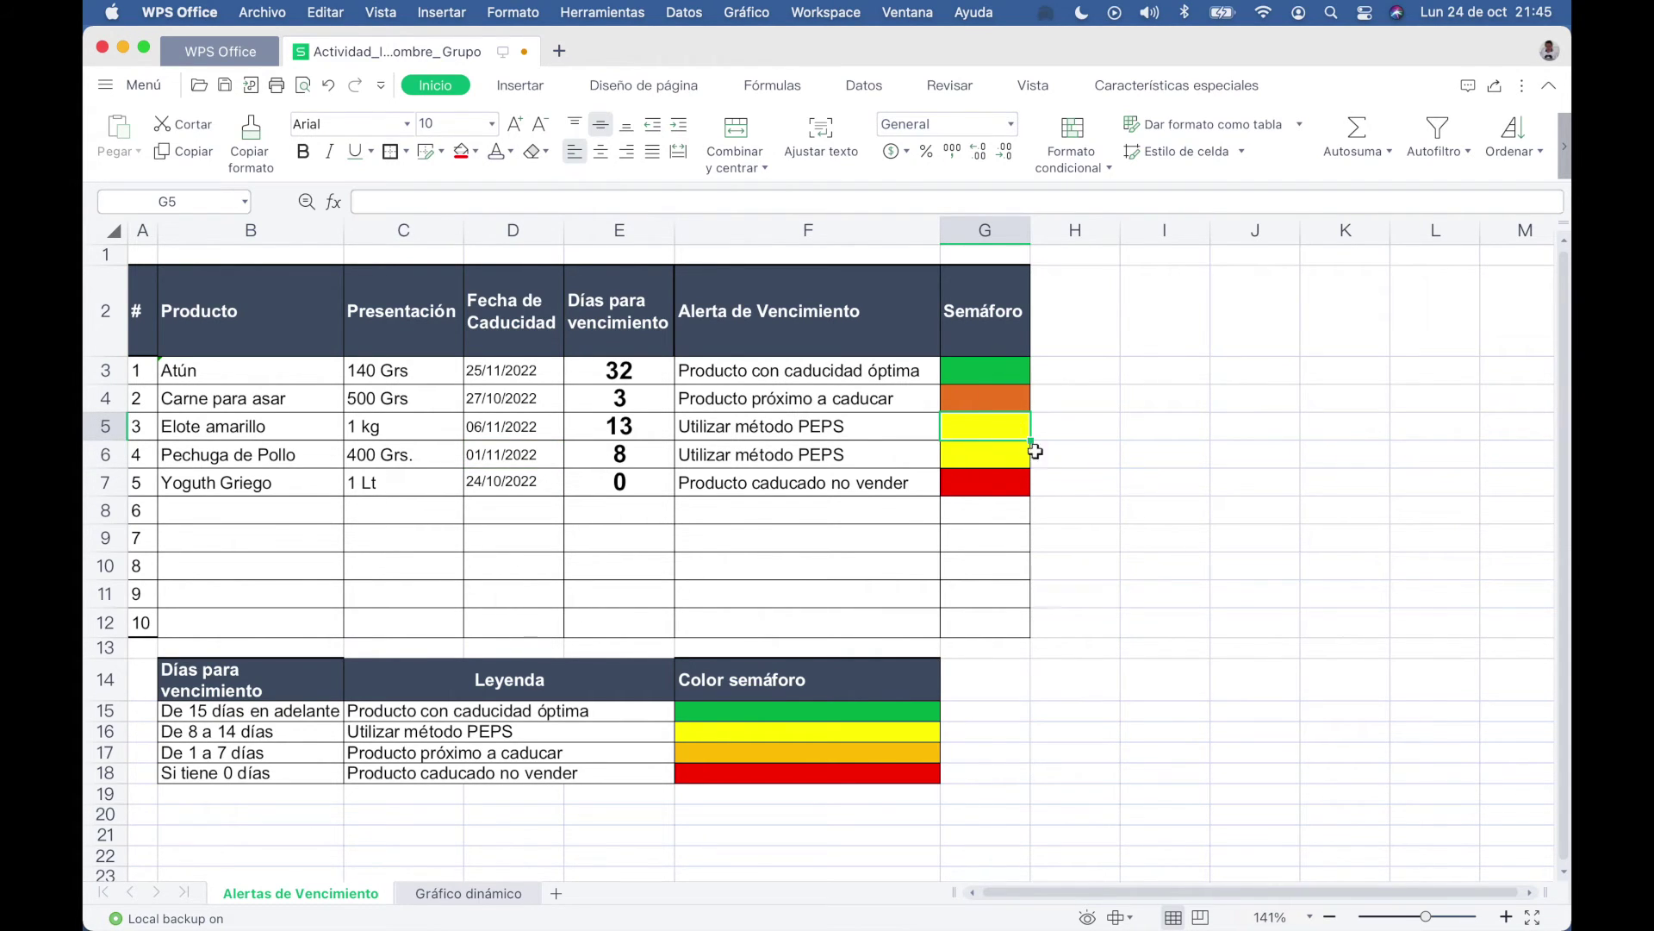
{"action": "left_click_drag", "start_coordinate": [974, 375], "coordinate": [997, 613]}
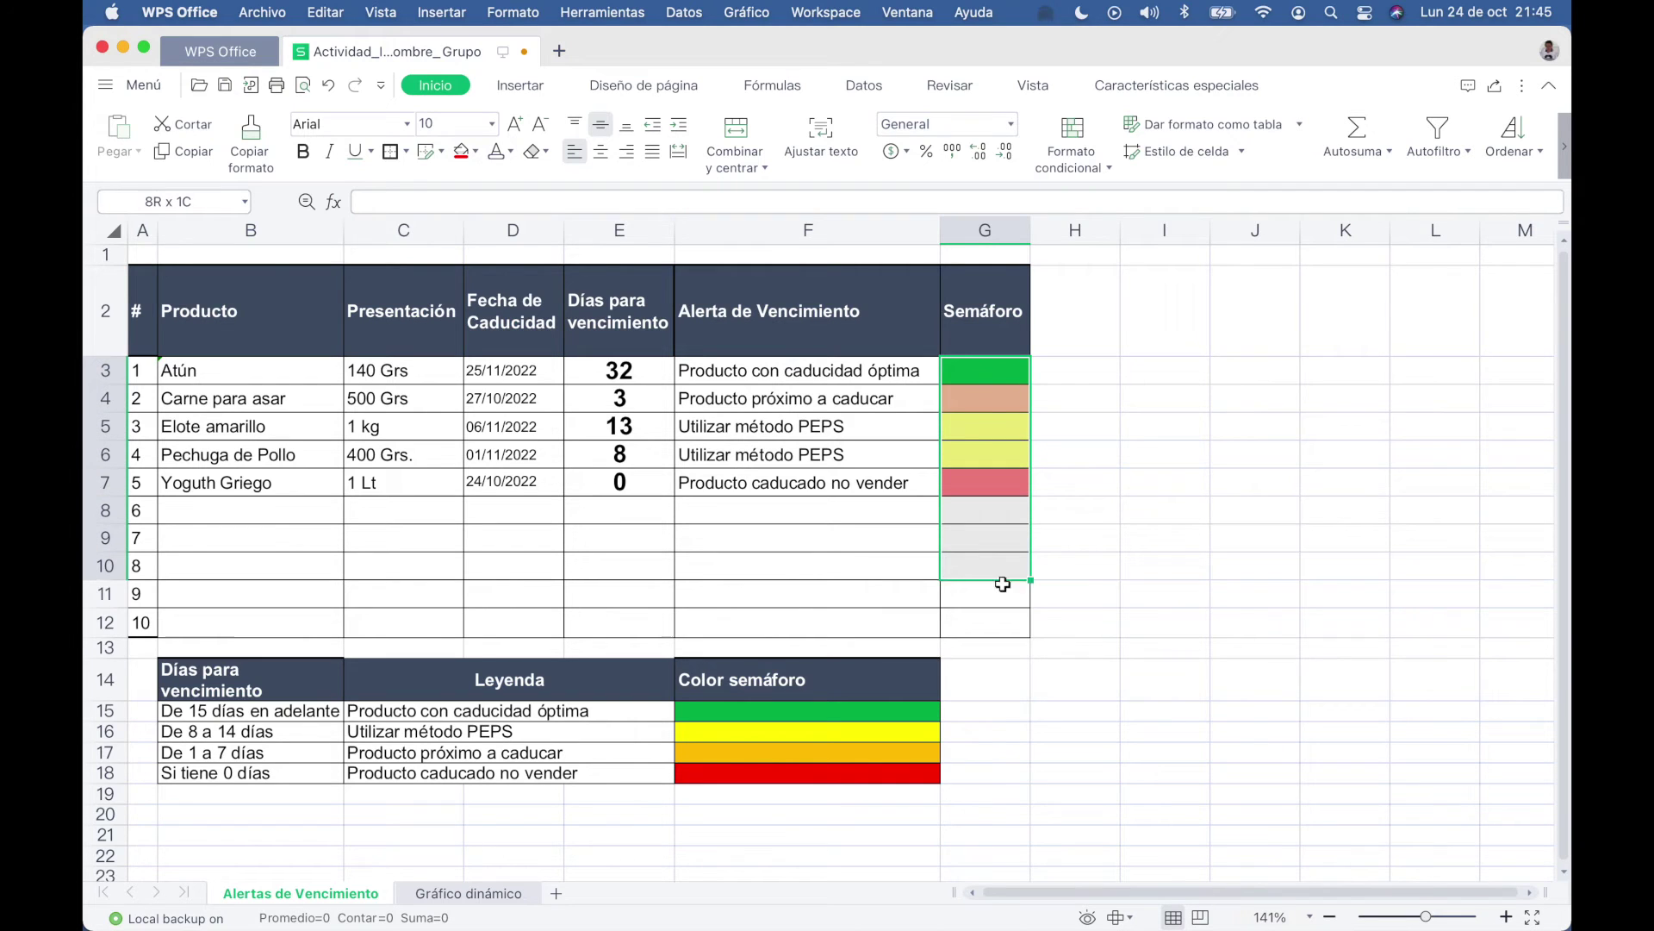
Delete the 'Sin formato establecido' duplicate rule in the conditional formatting rules manager.
{"action": "left_click", "coordinate": [1072, 141]}
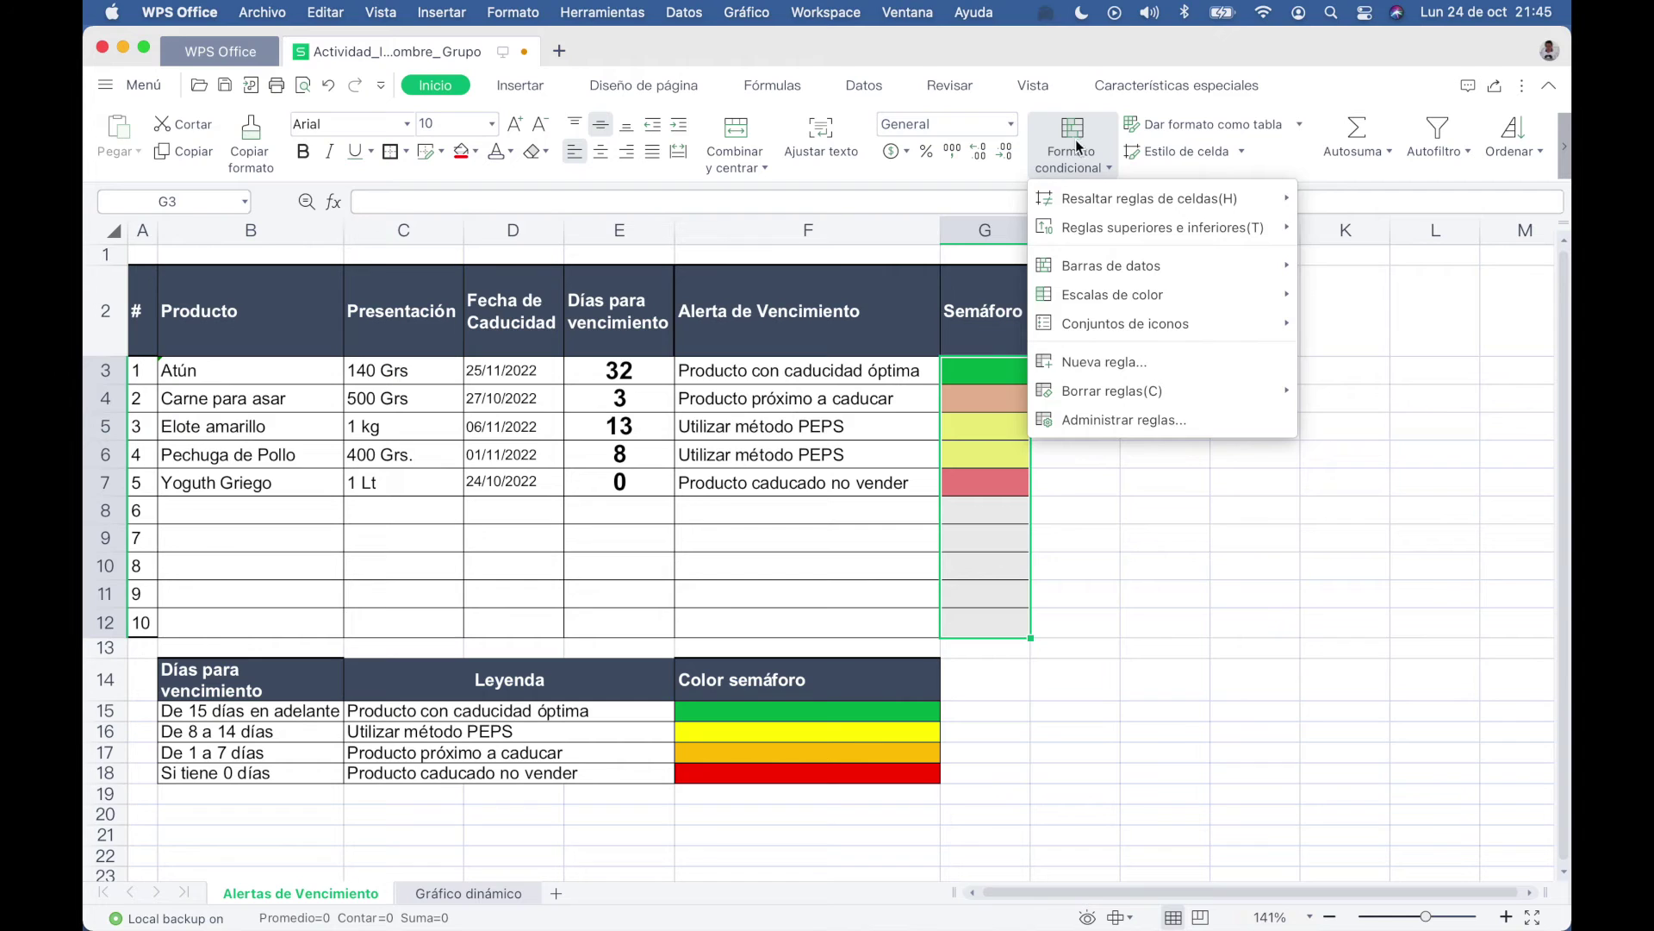
{"action": "left_click", "coordinate": [1115, 420]}
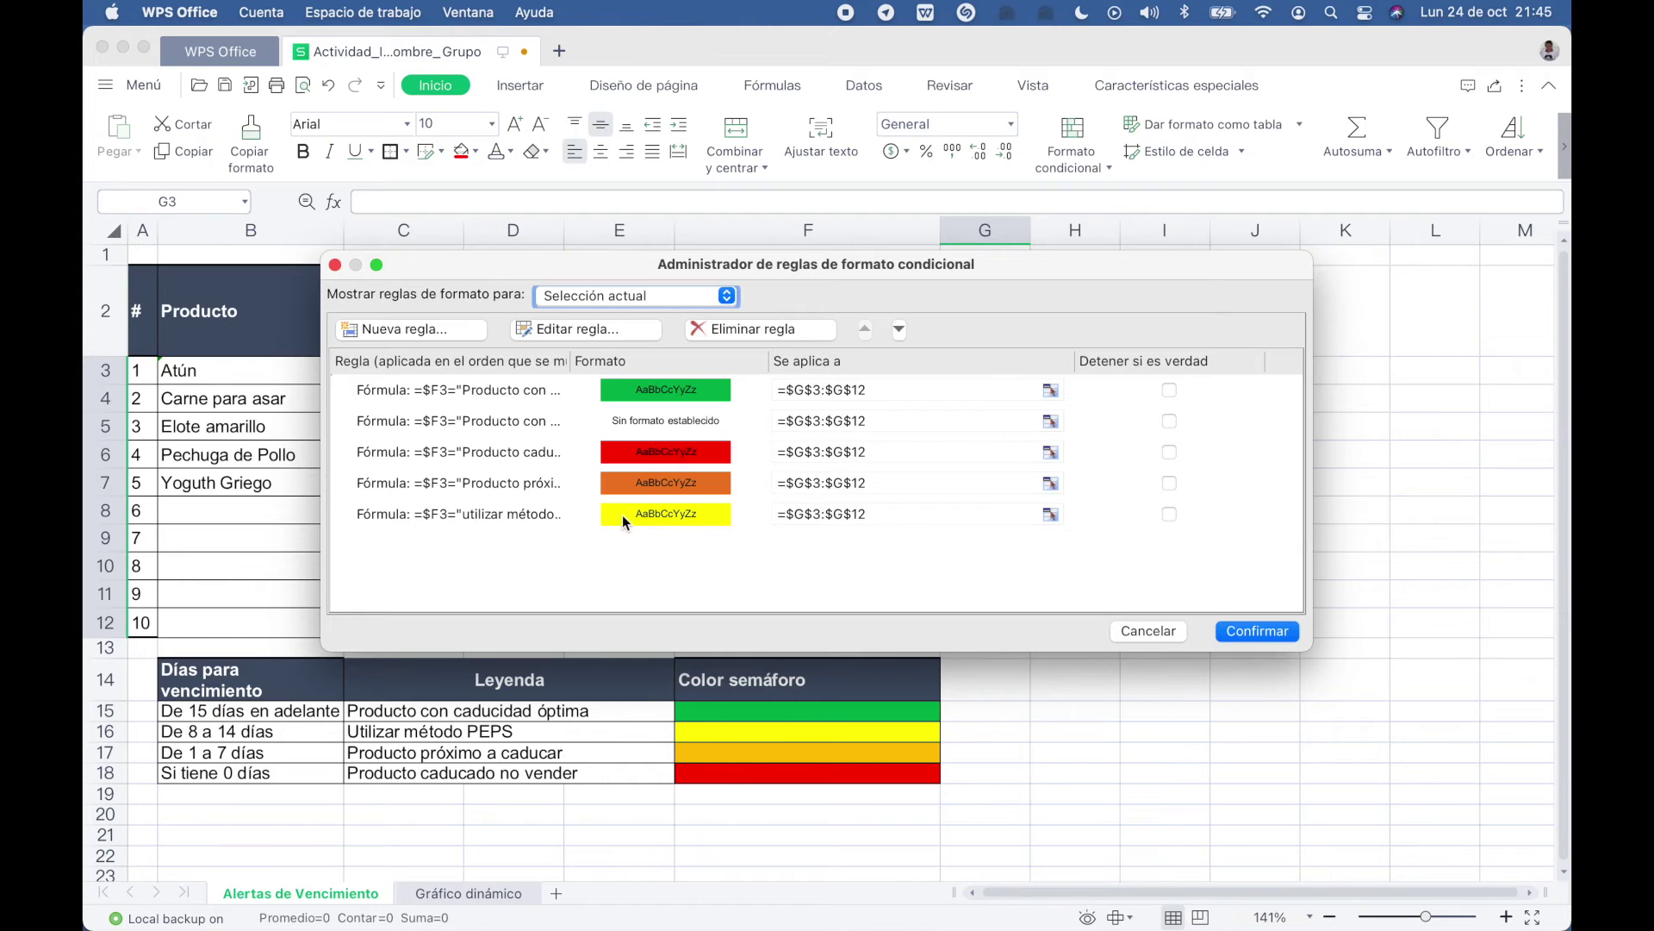
{"action": "left_click", "coordinate": [522, 424]}
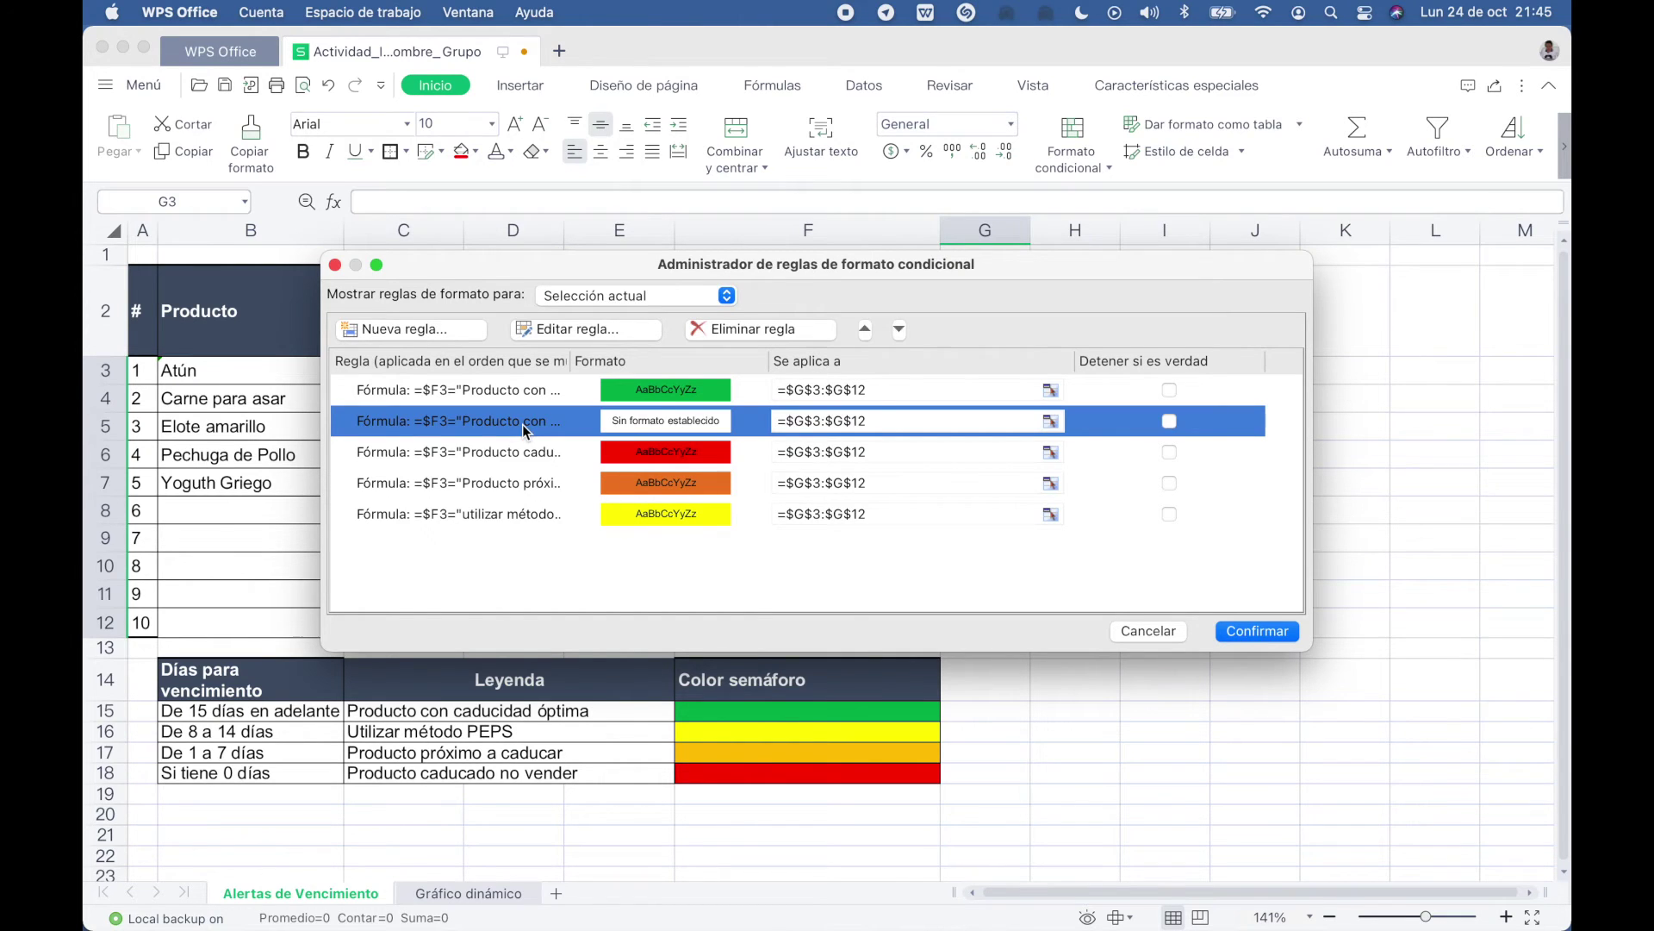
{"action": "left_click", "coordinate": [729, 334]}
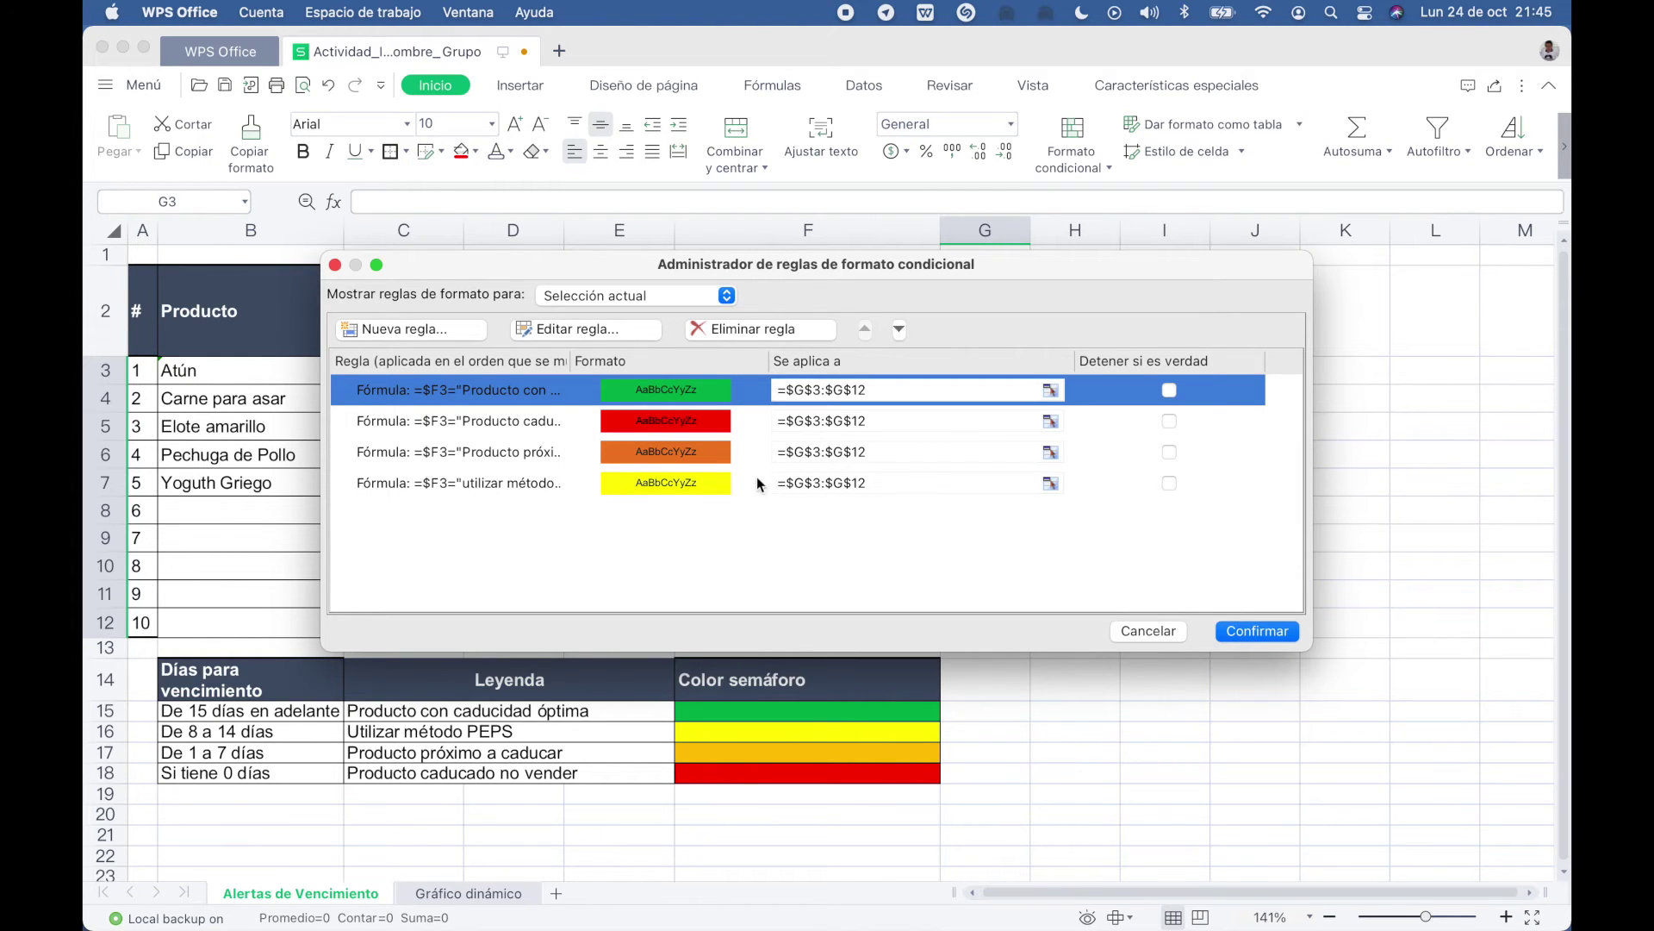
{"action": "left_click", "coordinate": [1155, 637]}
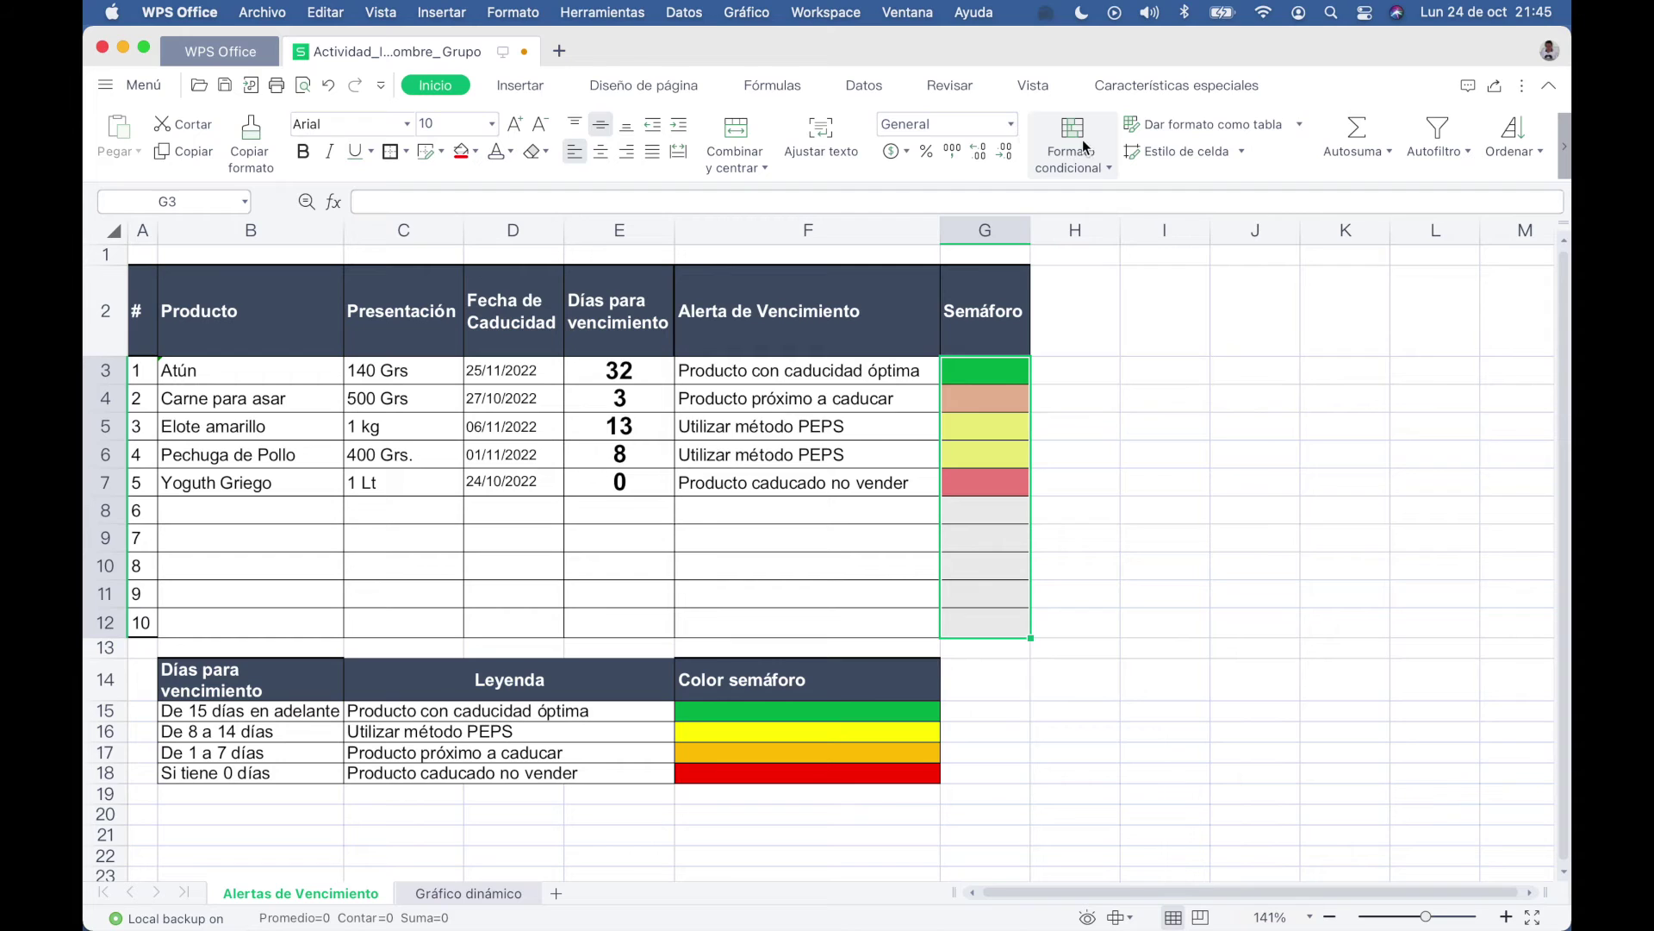
Delete the remaining unformatted rule in the rules manager.
{"action": "left_click", "coordinate": [1098, 173]}
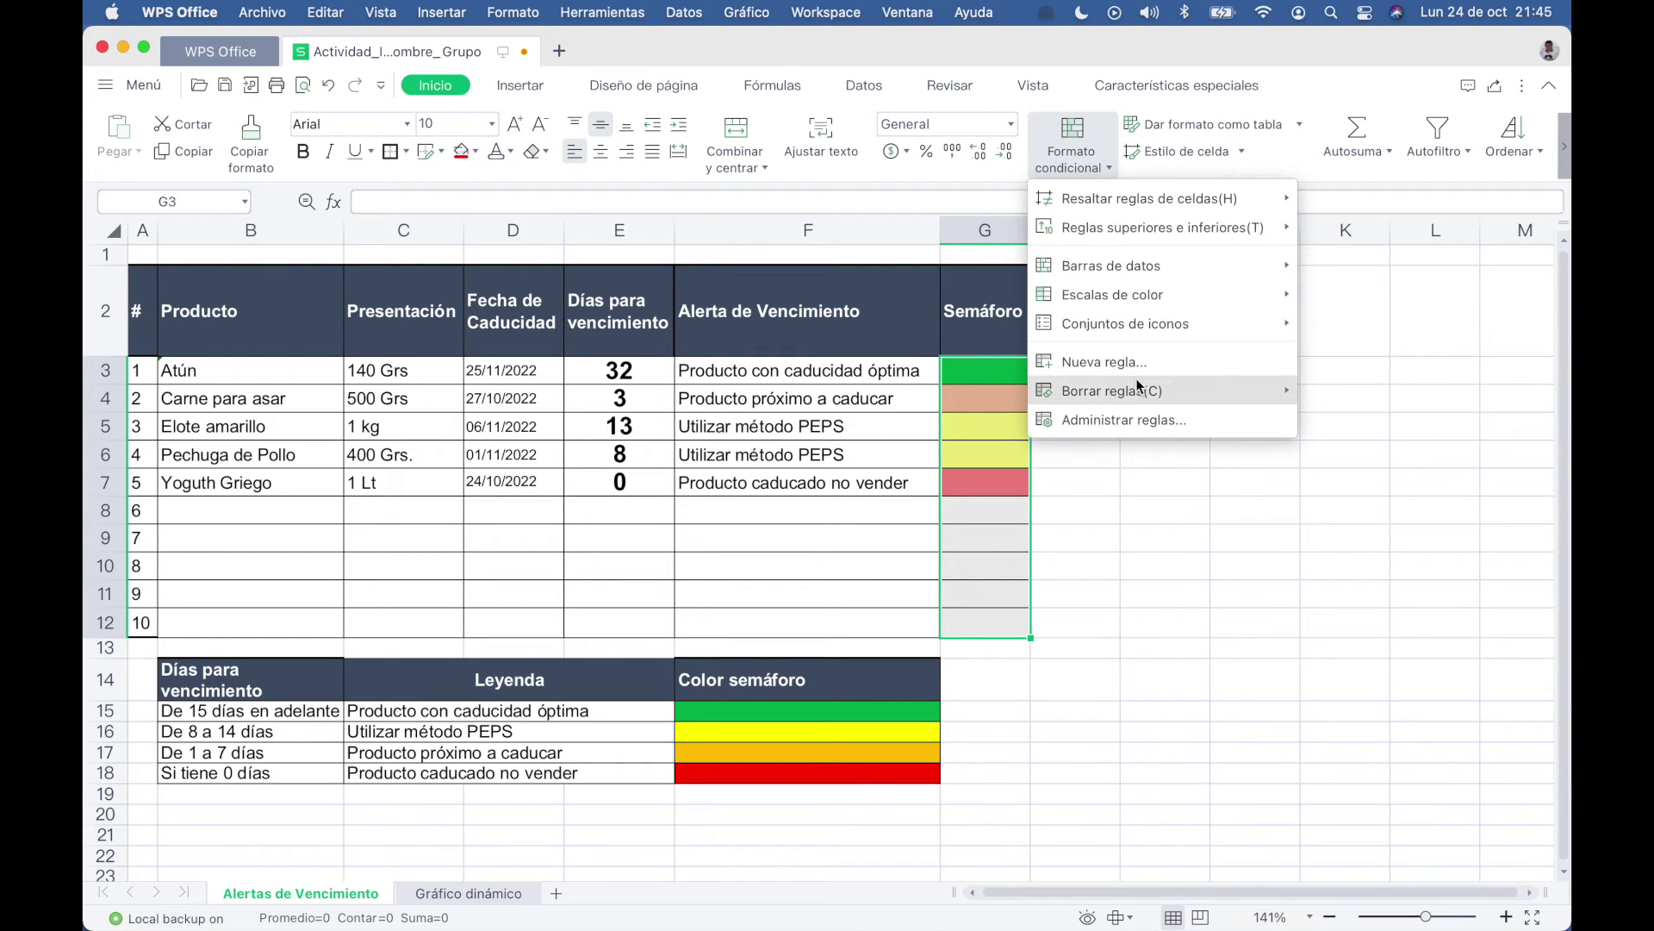
{"action": "left_click", "coordinate": [1135, 415]}
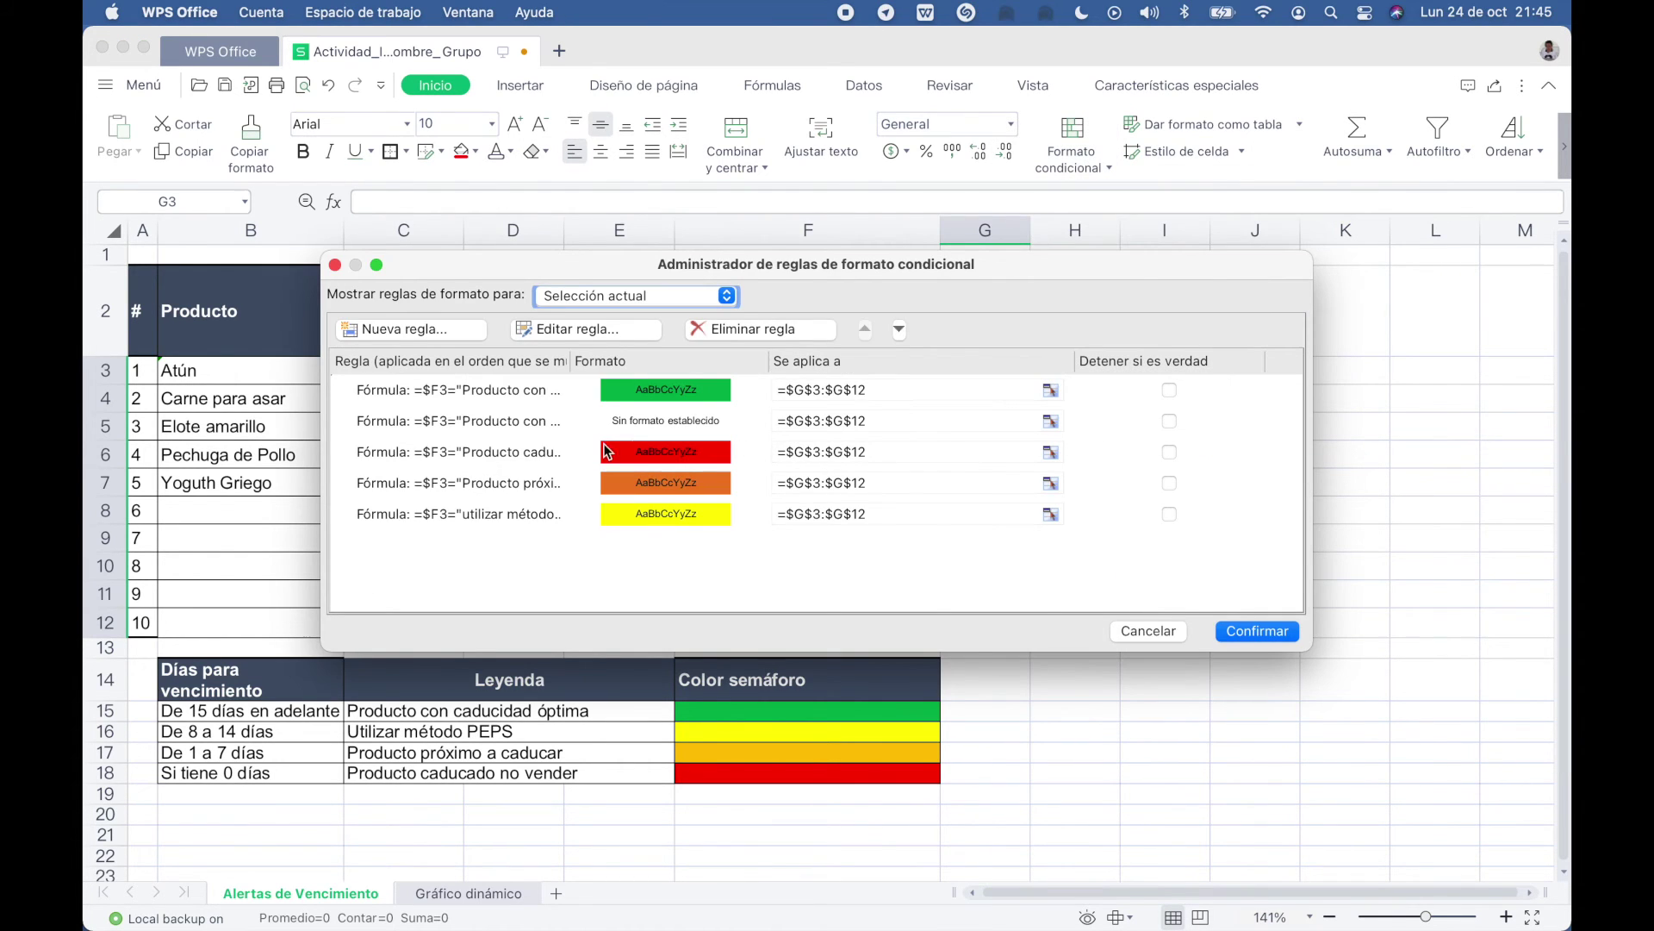
{"action": "left_click", "coordinate": [495, 420]}
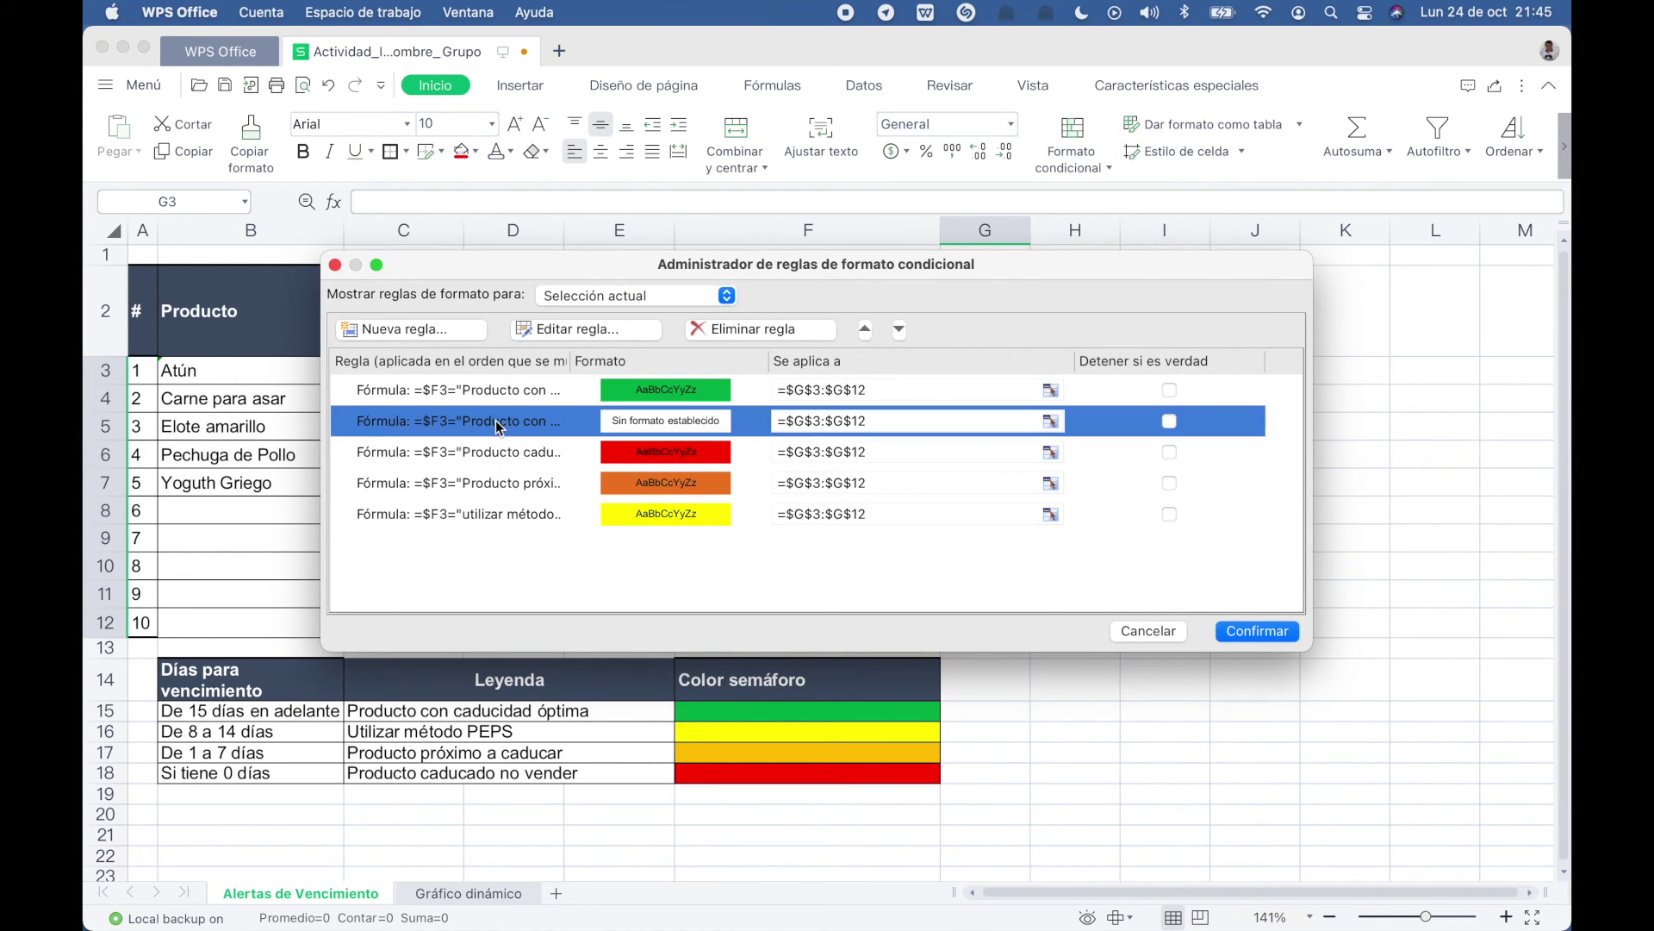
{"action": "left_click", "coordinate": [773, 328]}
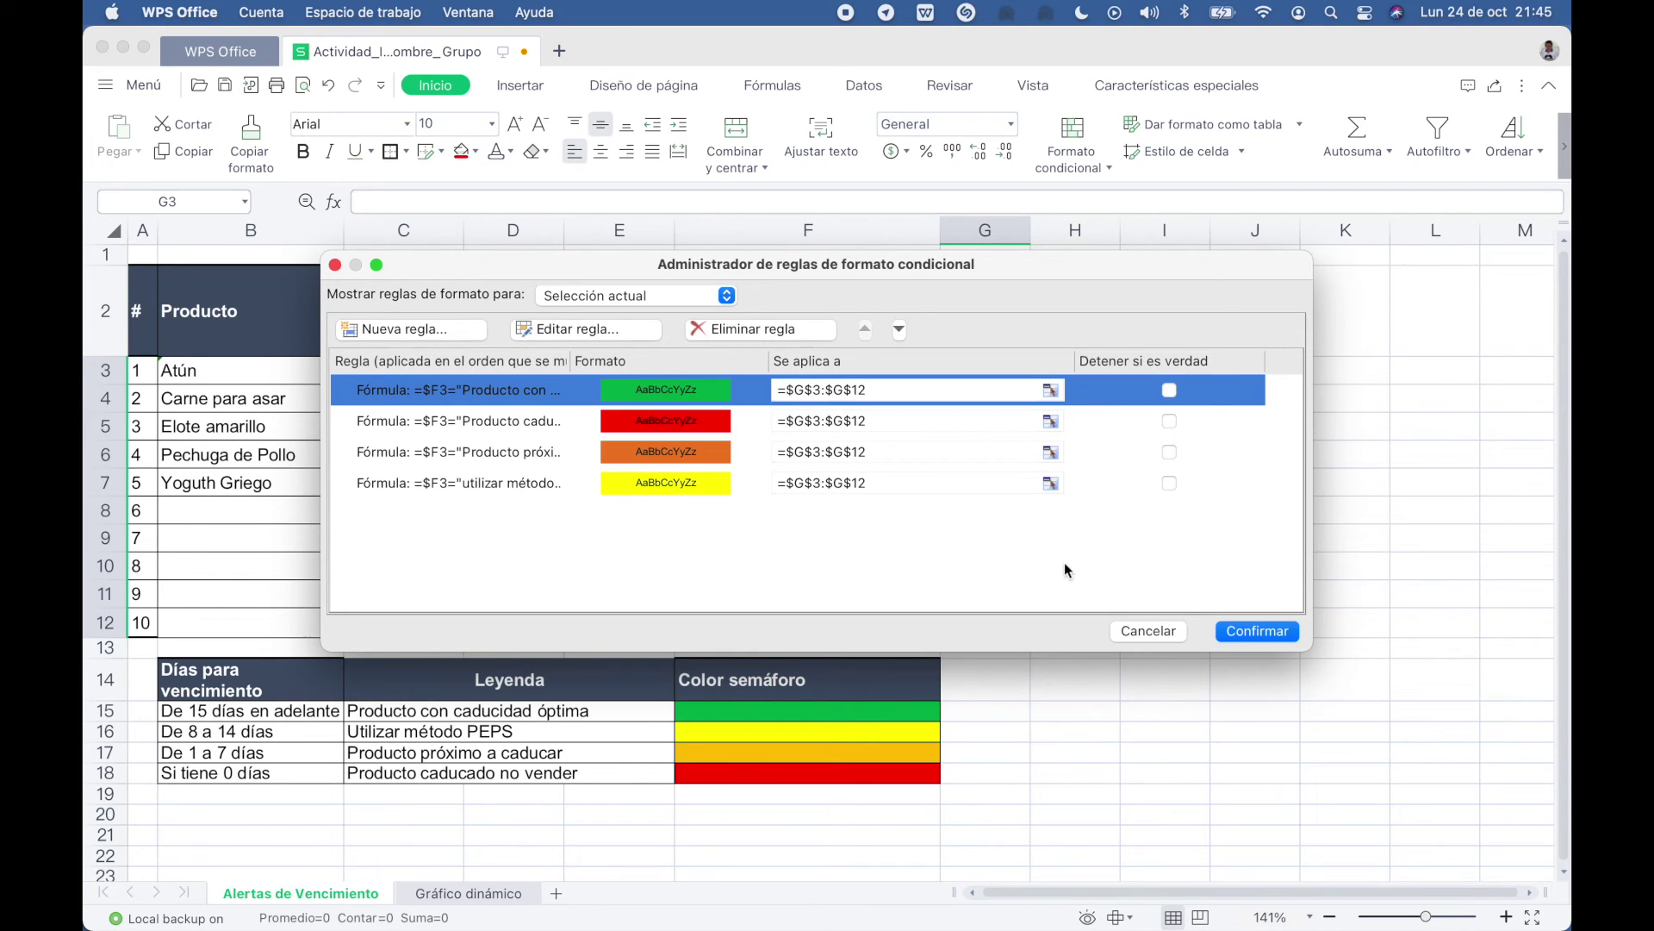
Open the 'Producto caducado no vender' rule and check its =$F3 condition.
{"action": "left_click", "coordinate": [491, 420]}
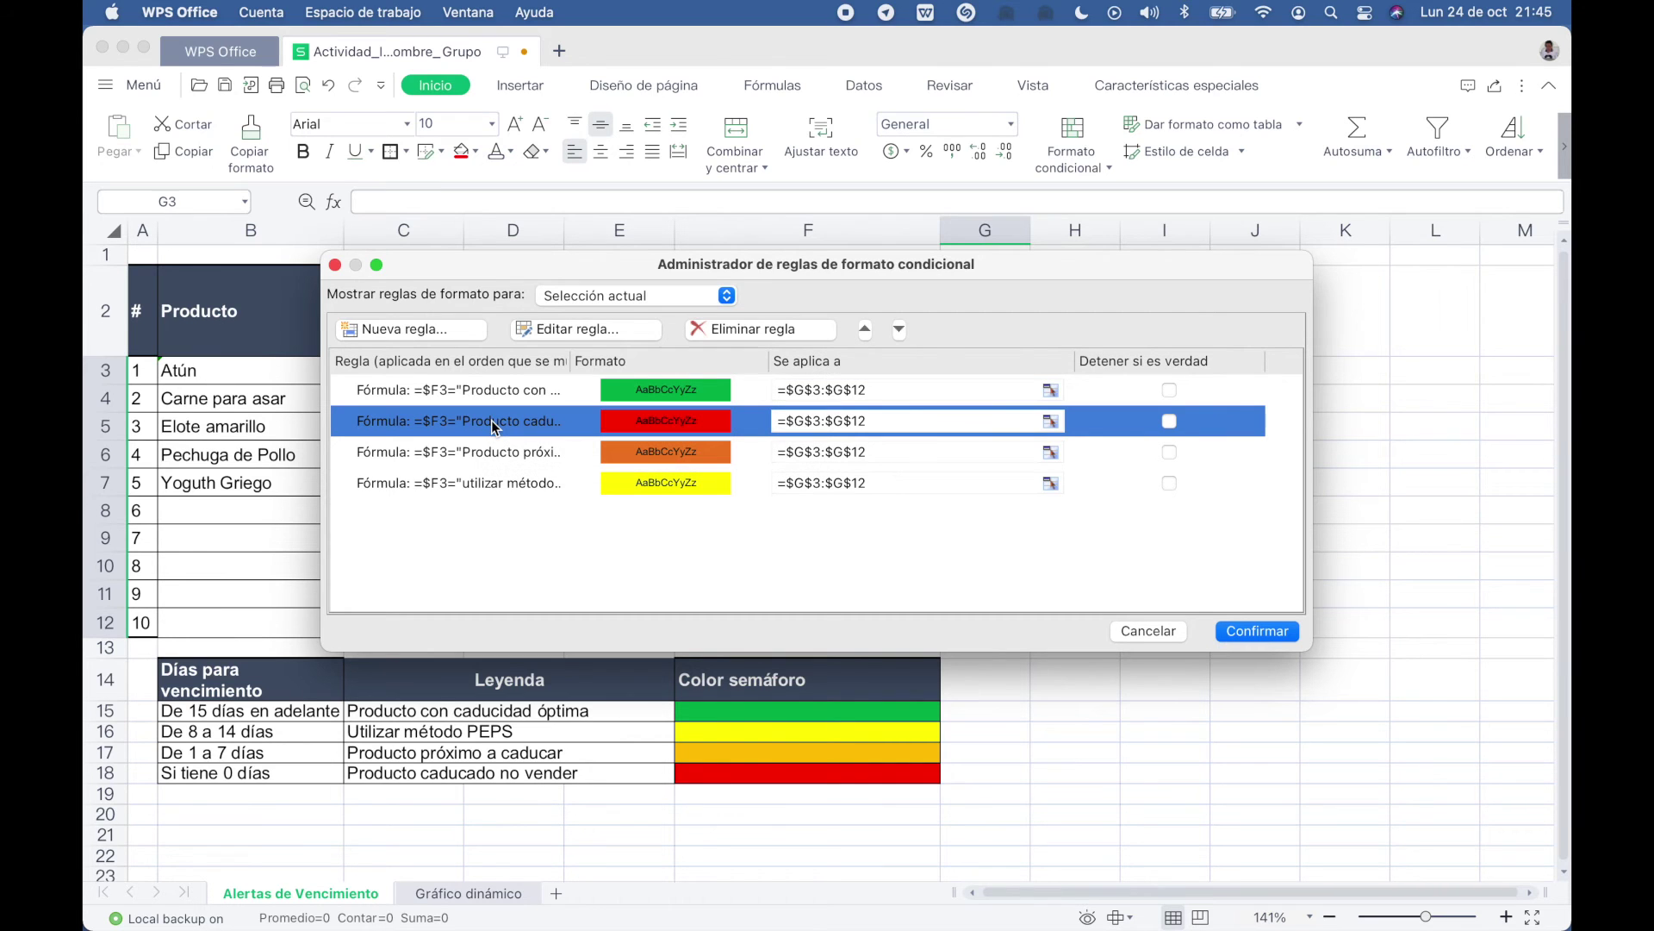
{"action": "left_click", "coordinate": [543, 329]}
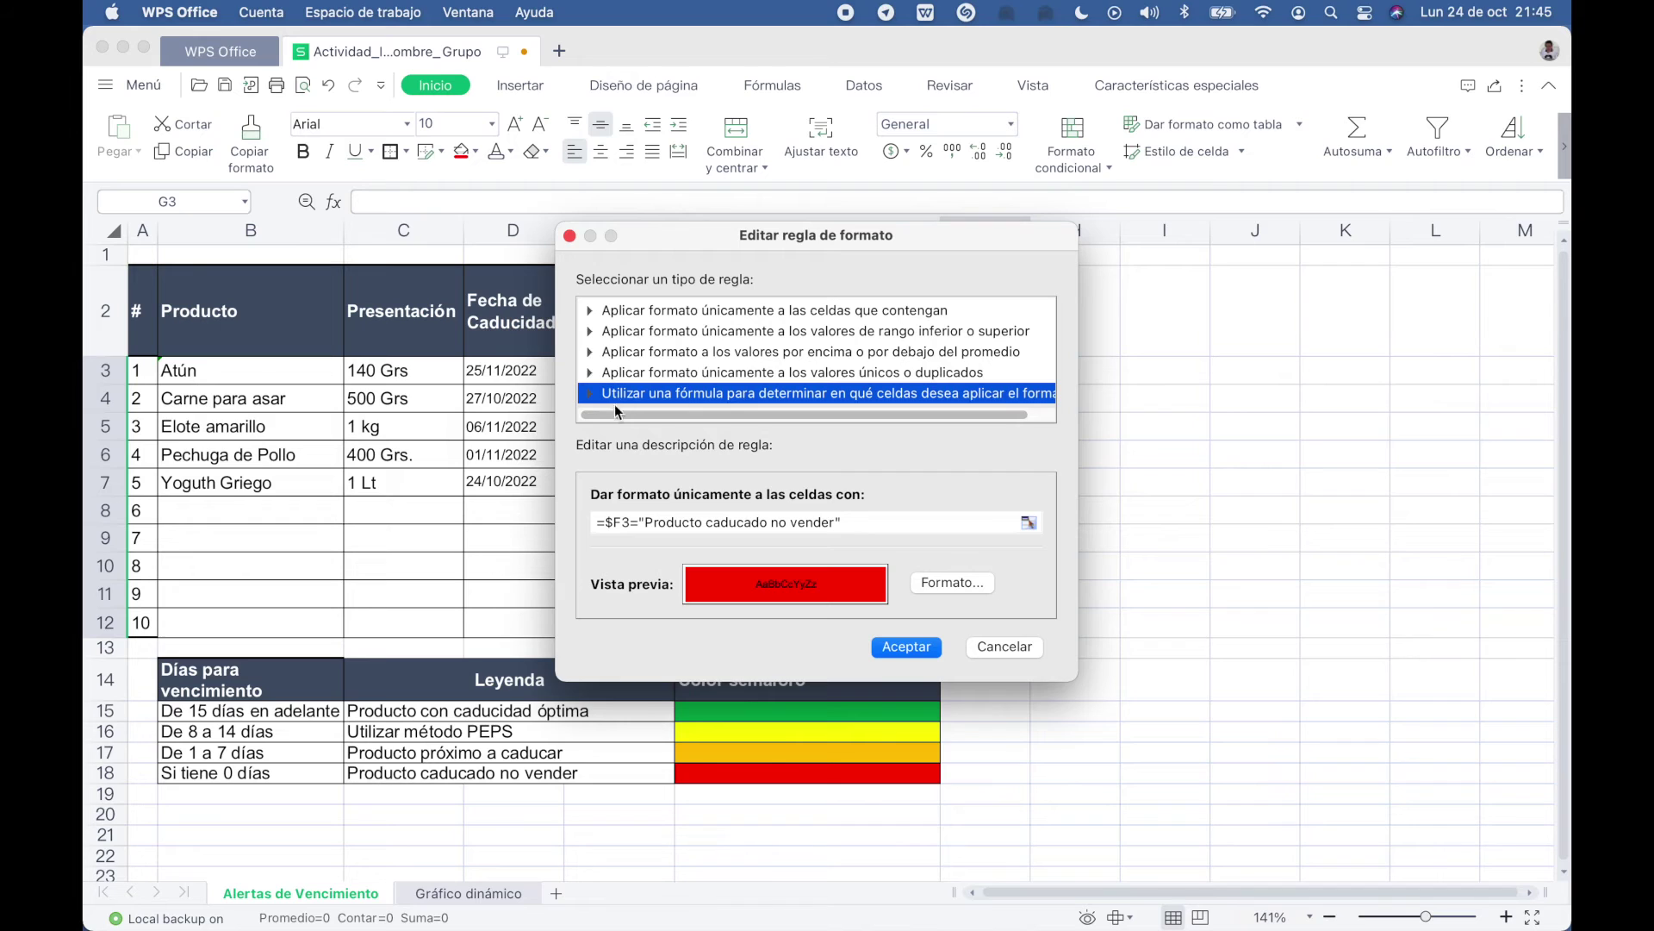
{"action": "left_click_drag", "start_coordinate": [746, 413], "coordinate": [797, 415]}
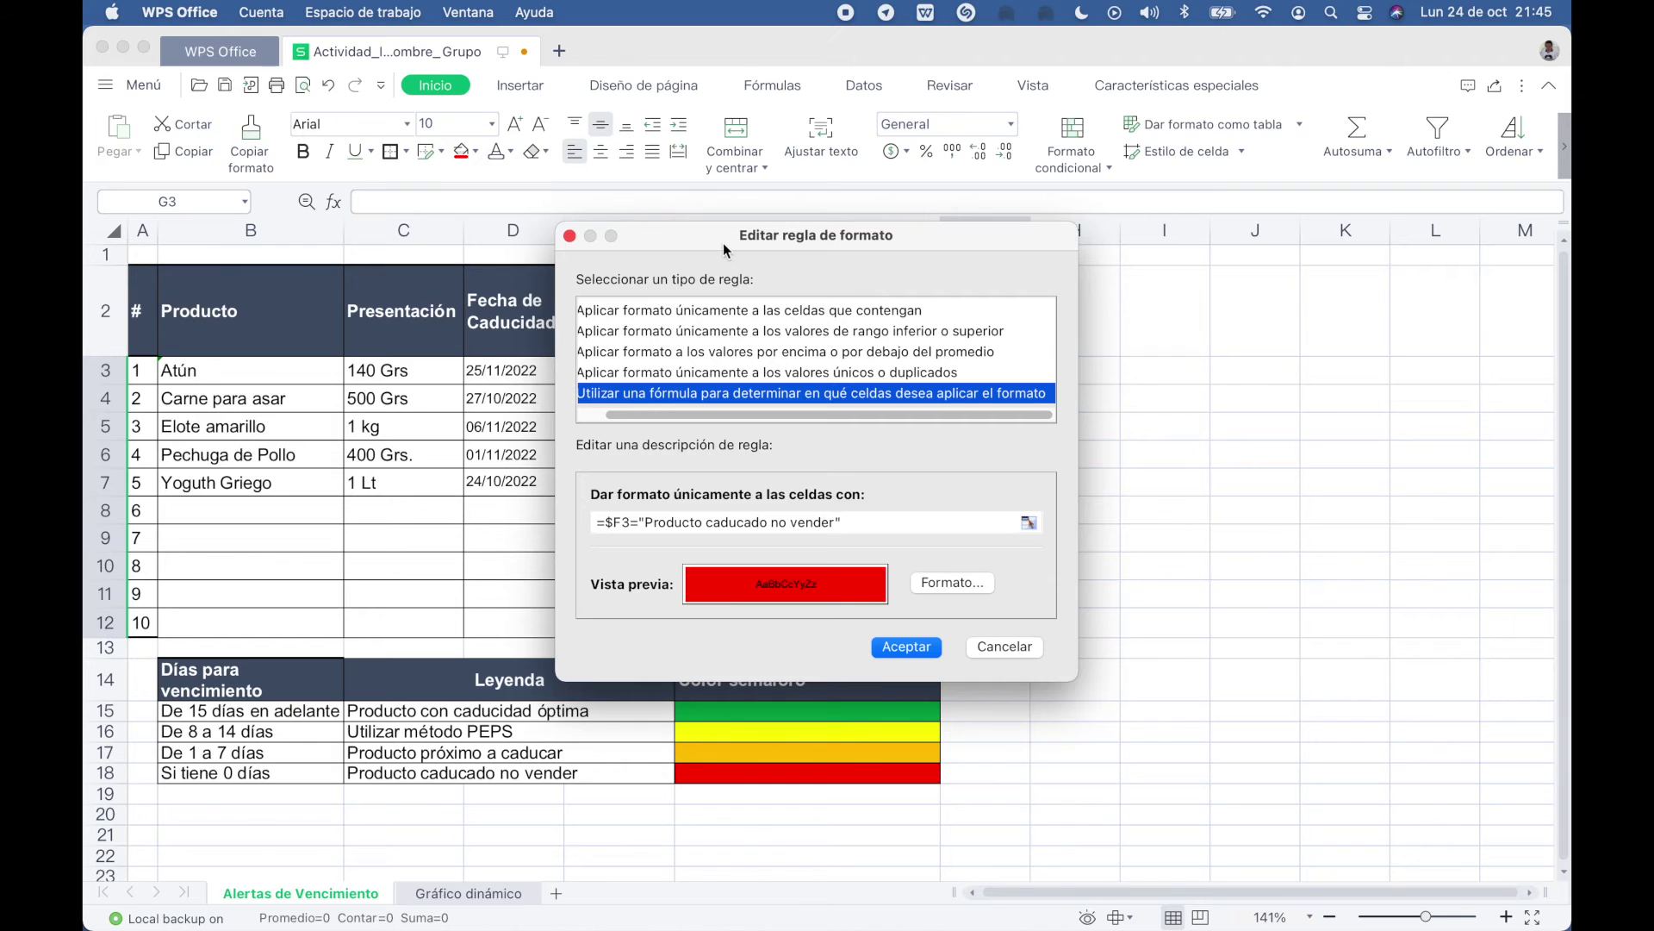
{"action": "left_click_drag", "start_coordinate": [725, 245], "coordinate": [993, 222]}
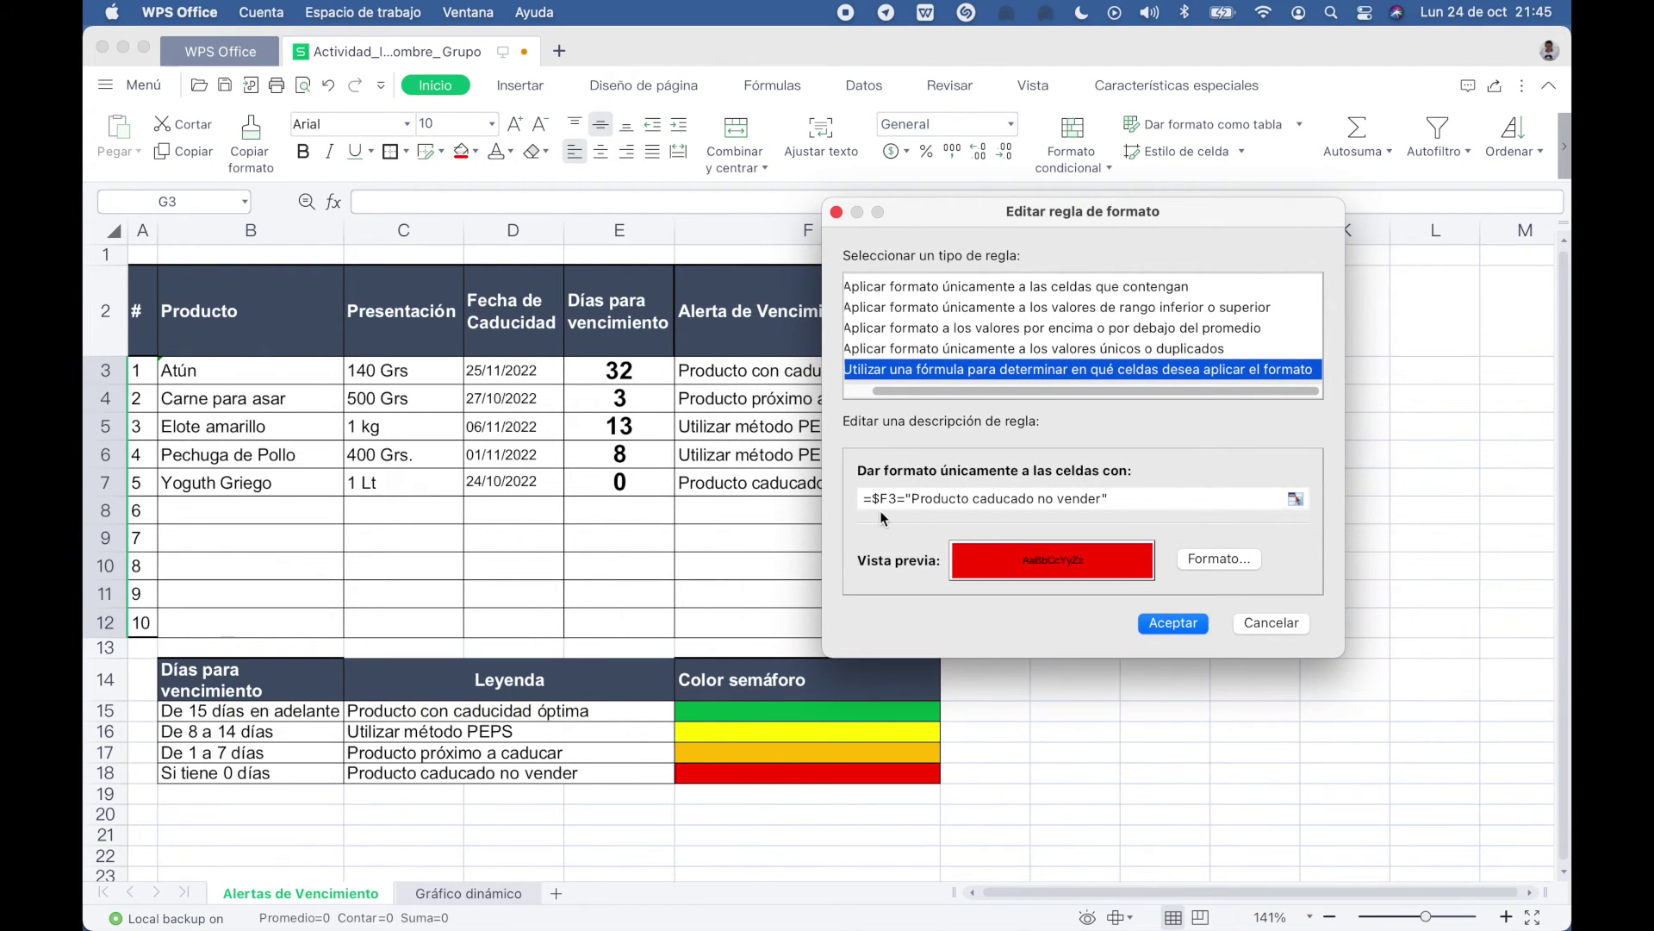
{"action": "left_click", "coordinate": [908, 498]}
Give the caducado rule a red fill and confirm all four colour rules.
{"action": "left_click", "coordinate": [1244, 561]}
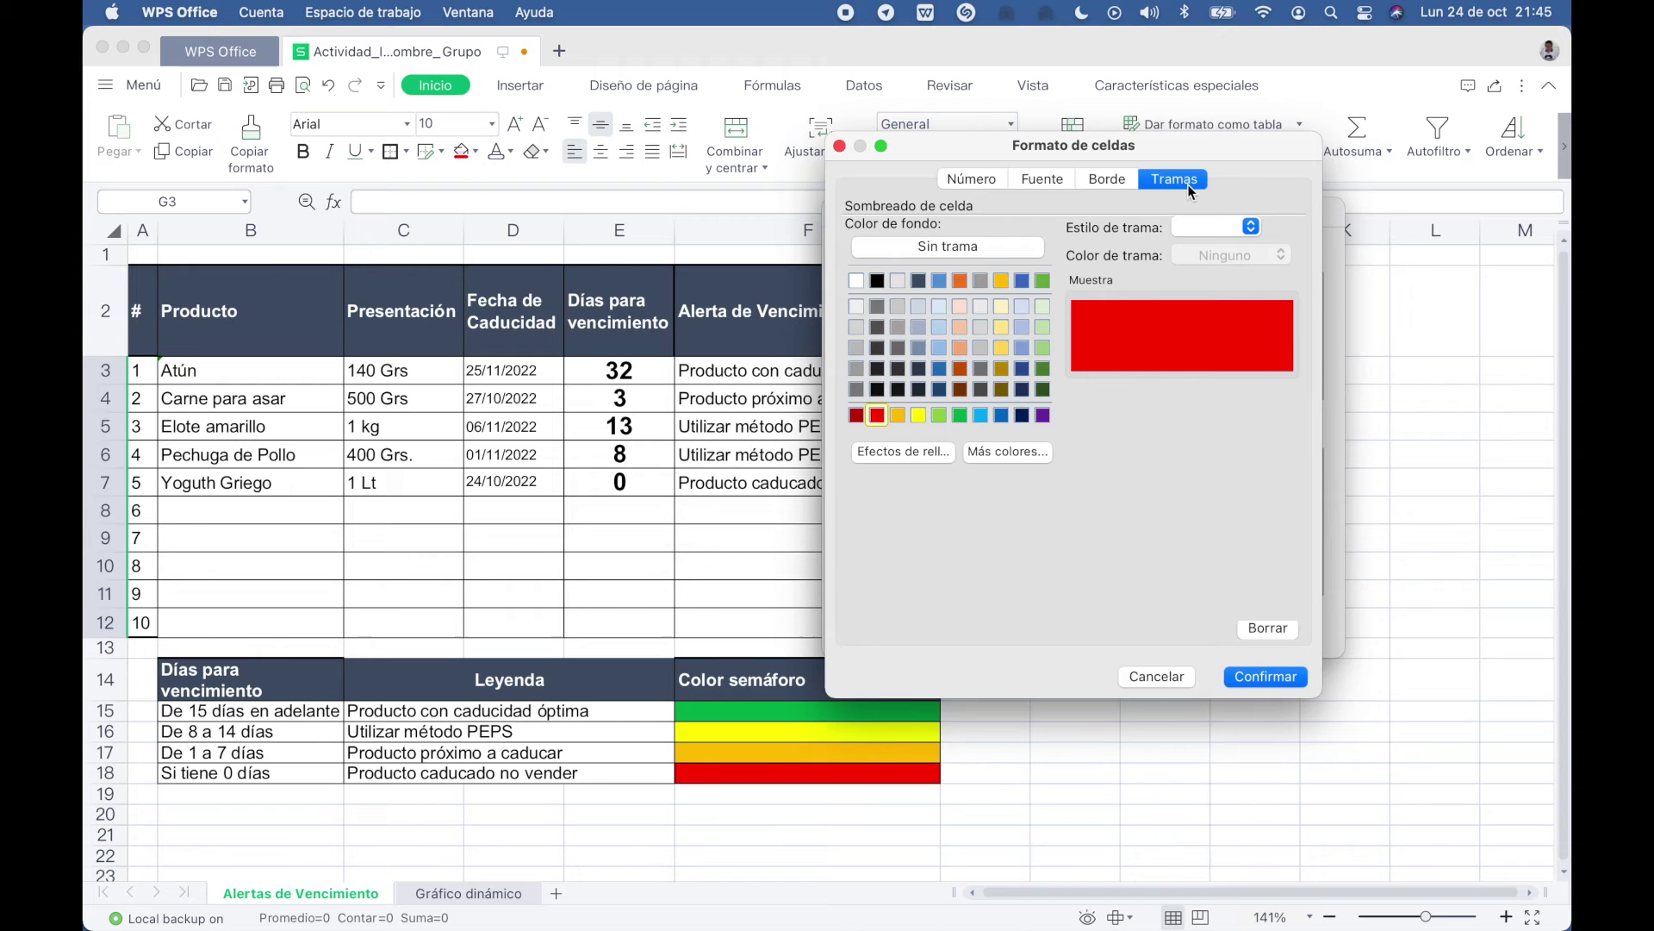
{"action": "left_click", "coordinate": [1168, 679]}
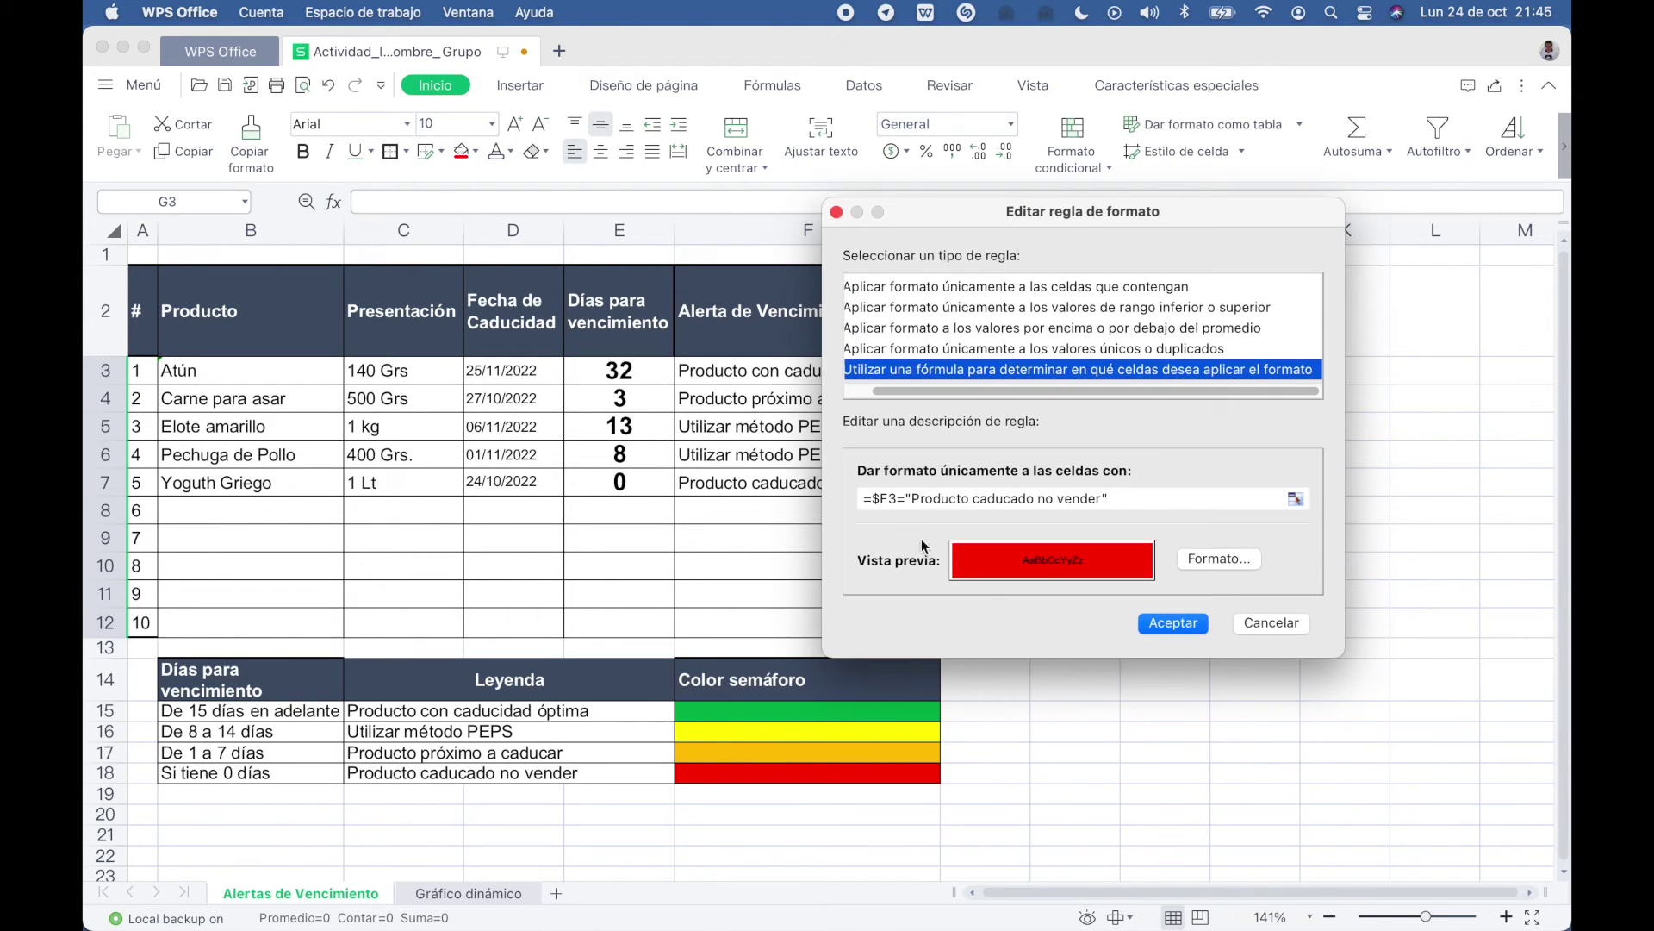
{"action": "left_click", "coordinate": [891, 500]}
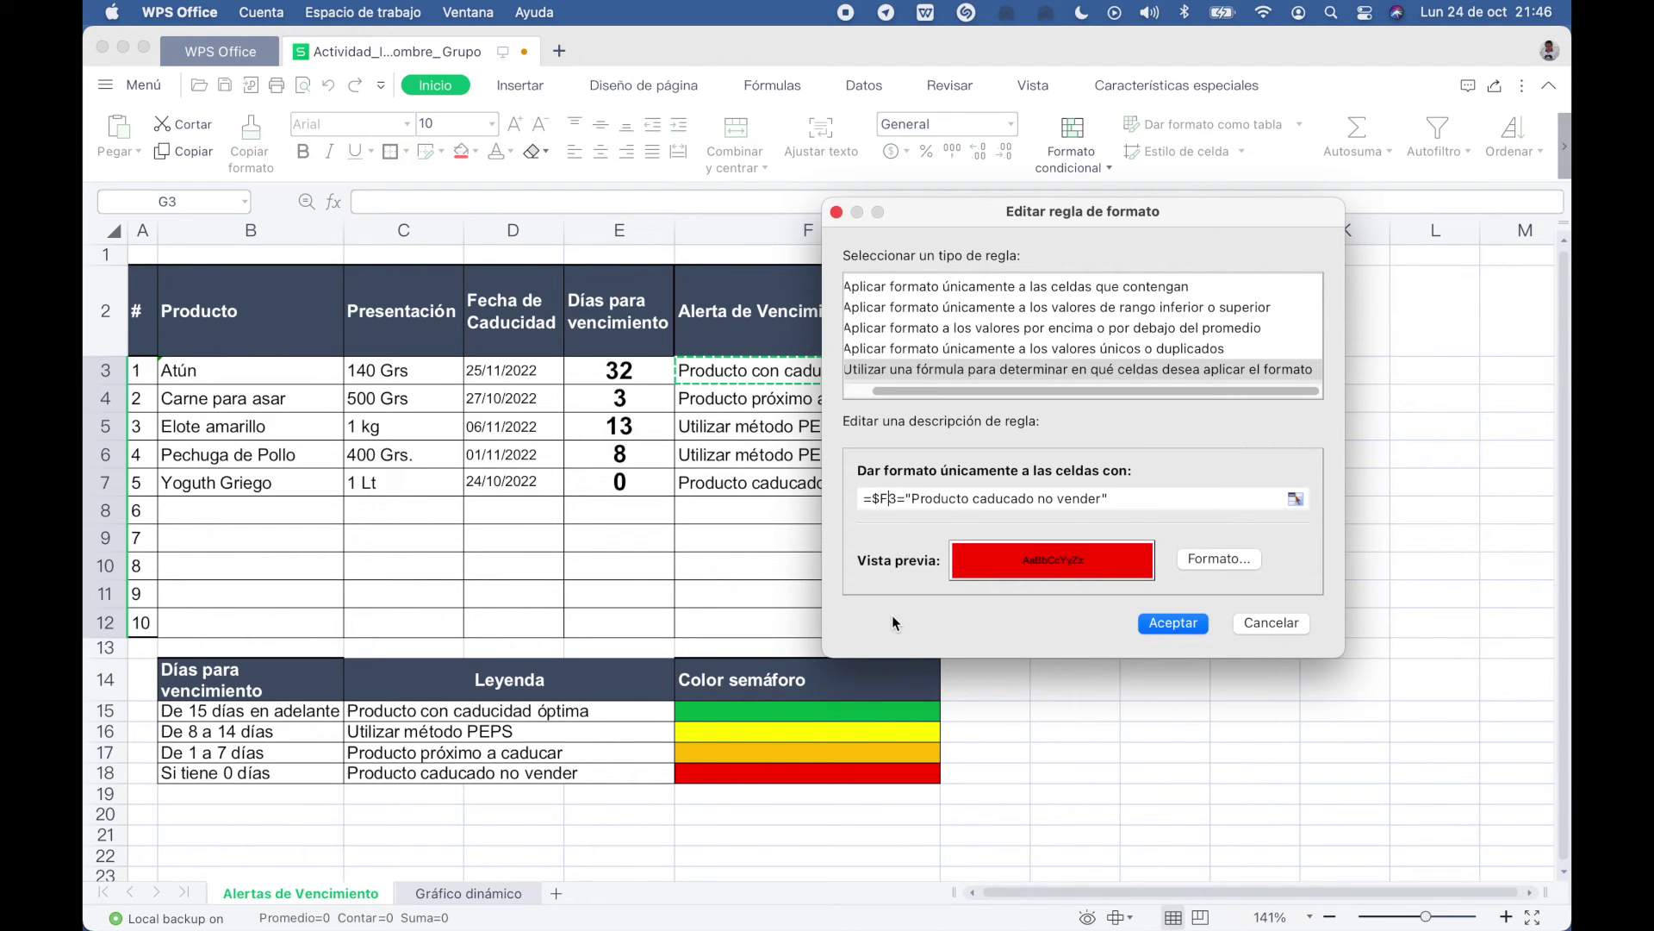
{"action": "left_click", "coordinate": [1170, 626]}
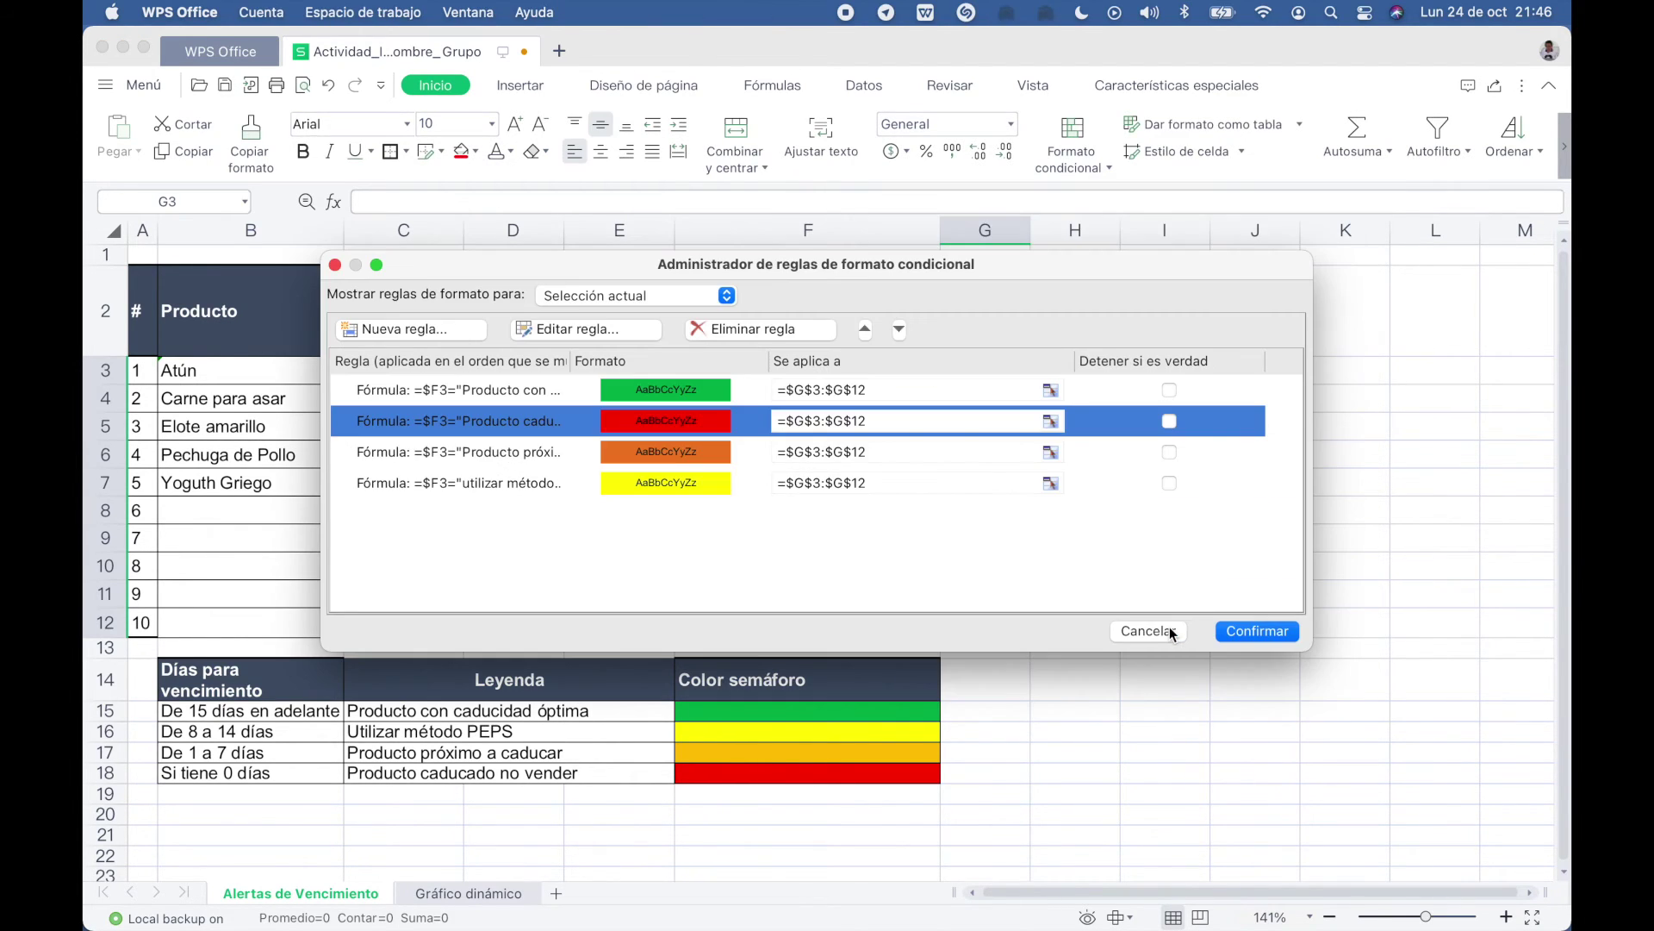
{"action": "left_click", "coordinate": [1246, 634]}
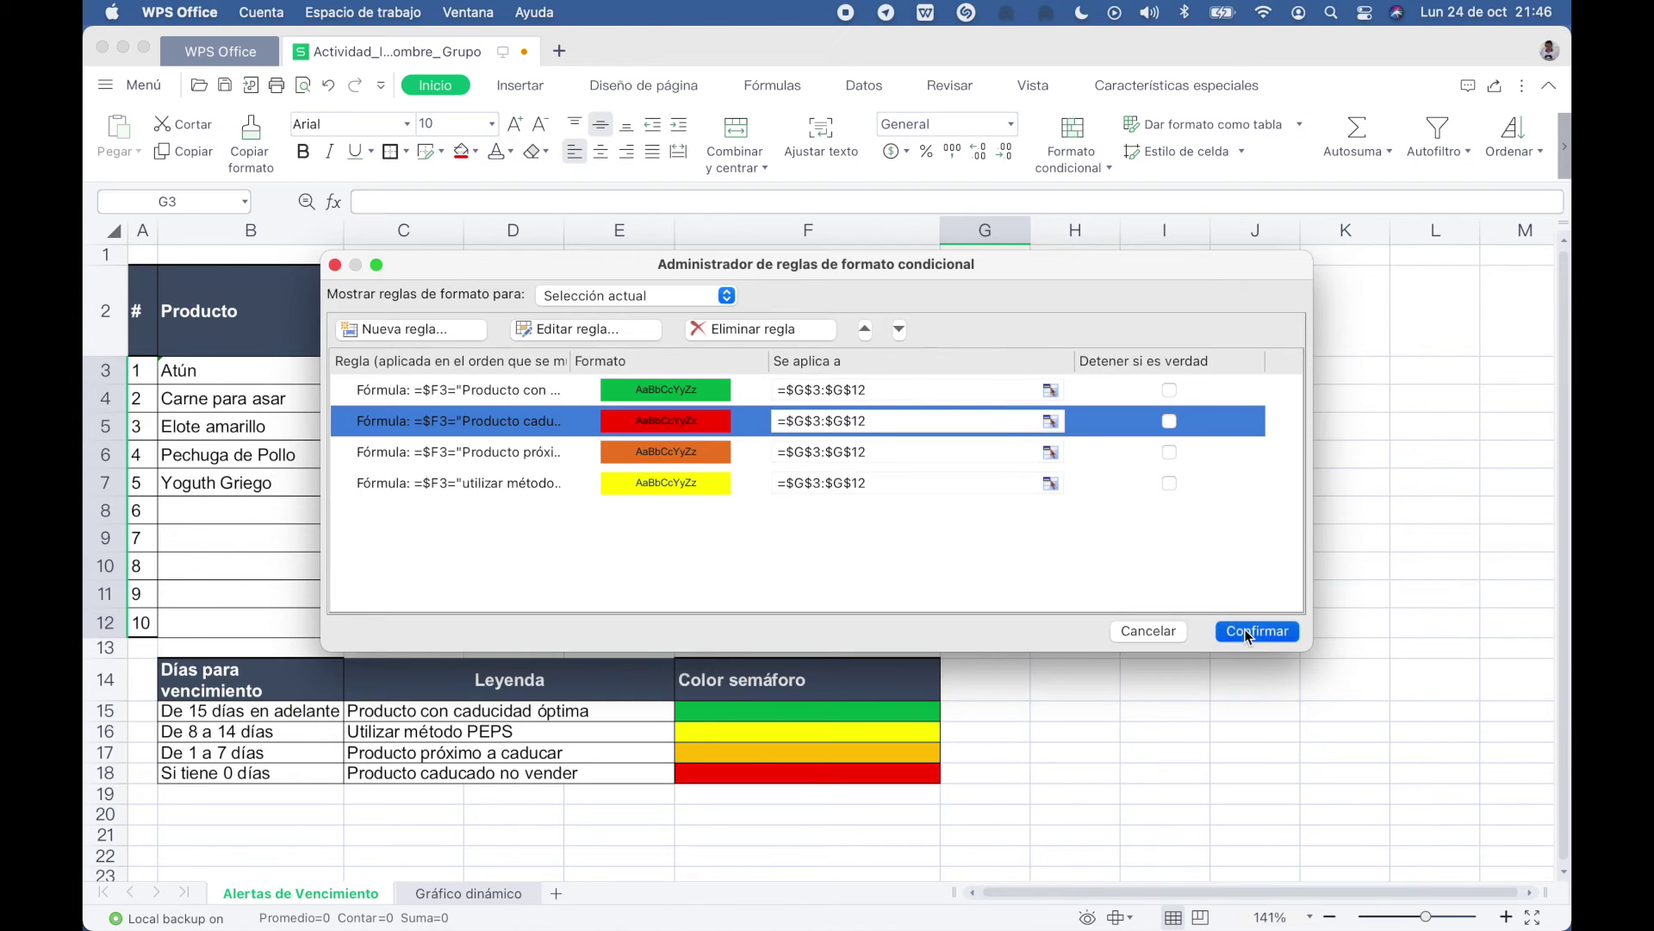
{"action": "left_click", "coordinate": [1113, 517]}
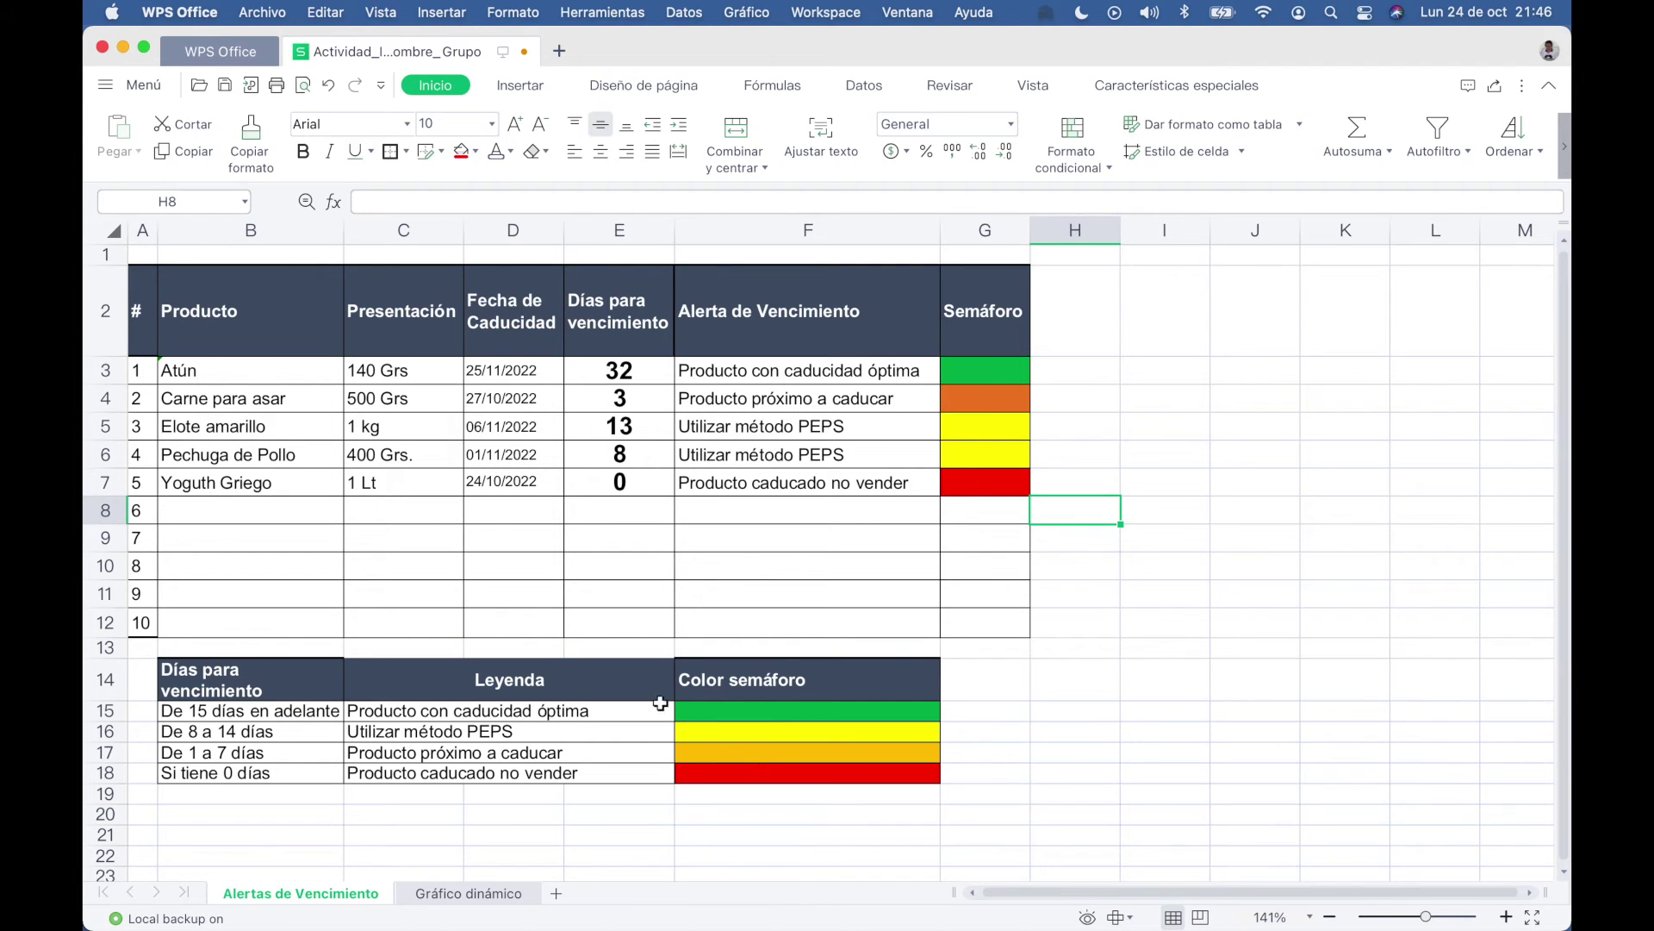
{"action": "left_click_drag", "start_coordinate": [704, 708], "coordinate": [715, 771]}
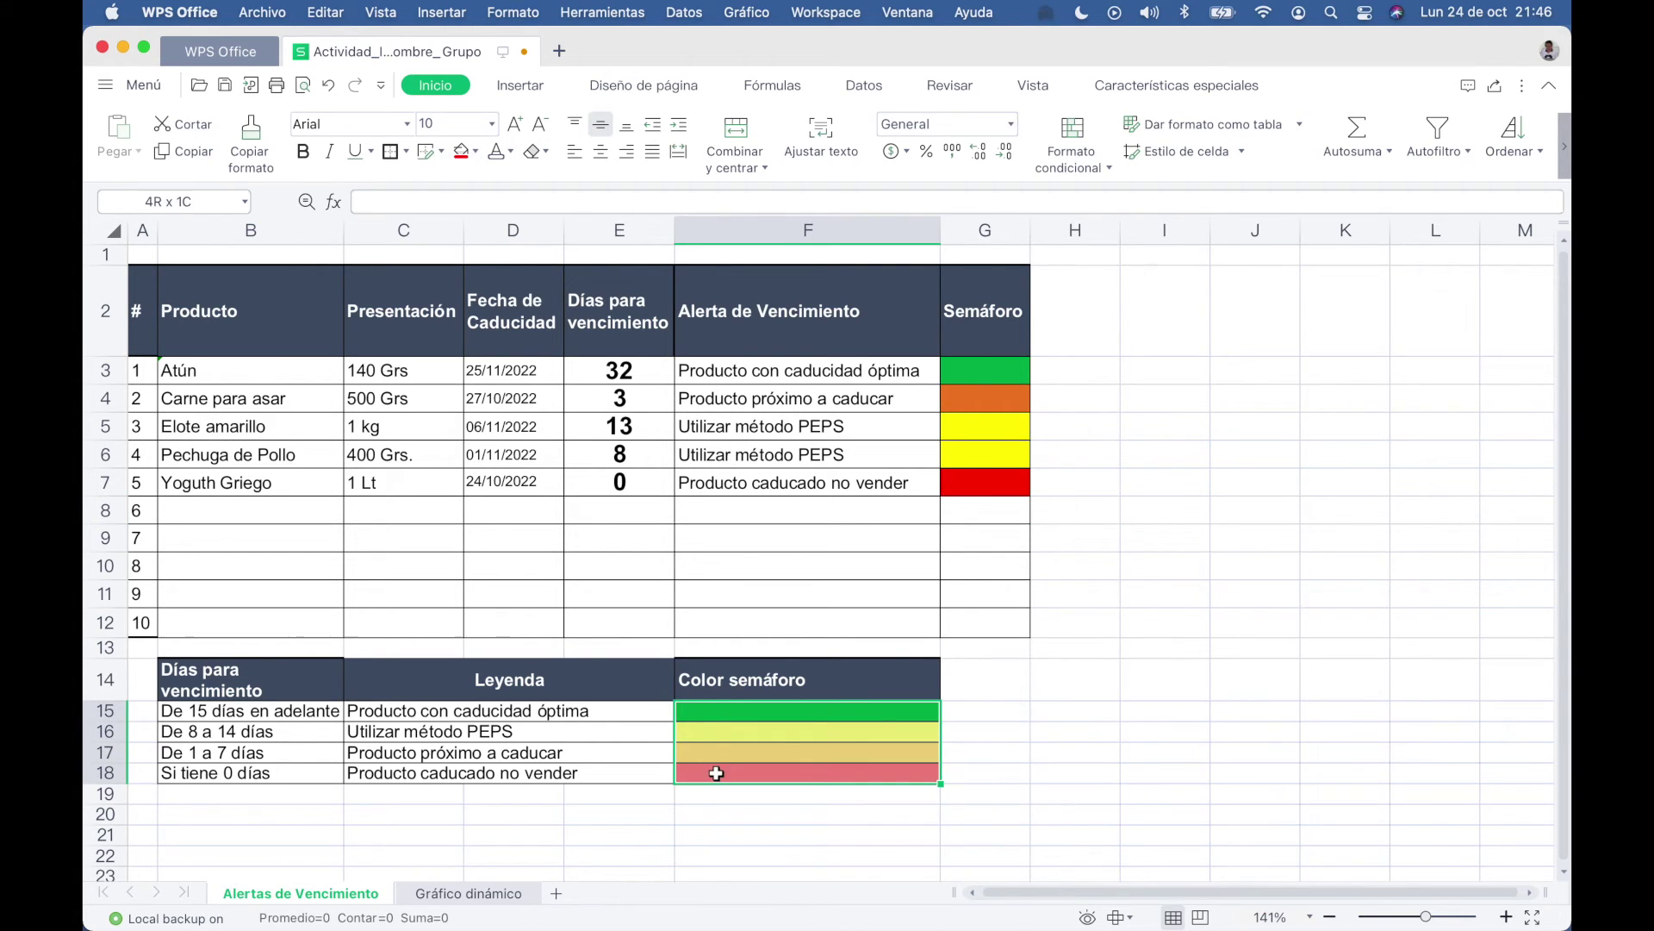
{"action": "left_click", "coordinate": [1061, 555]}
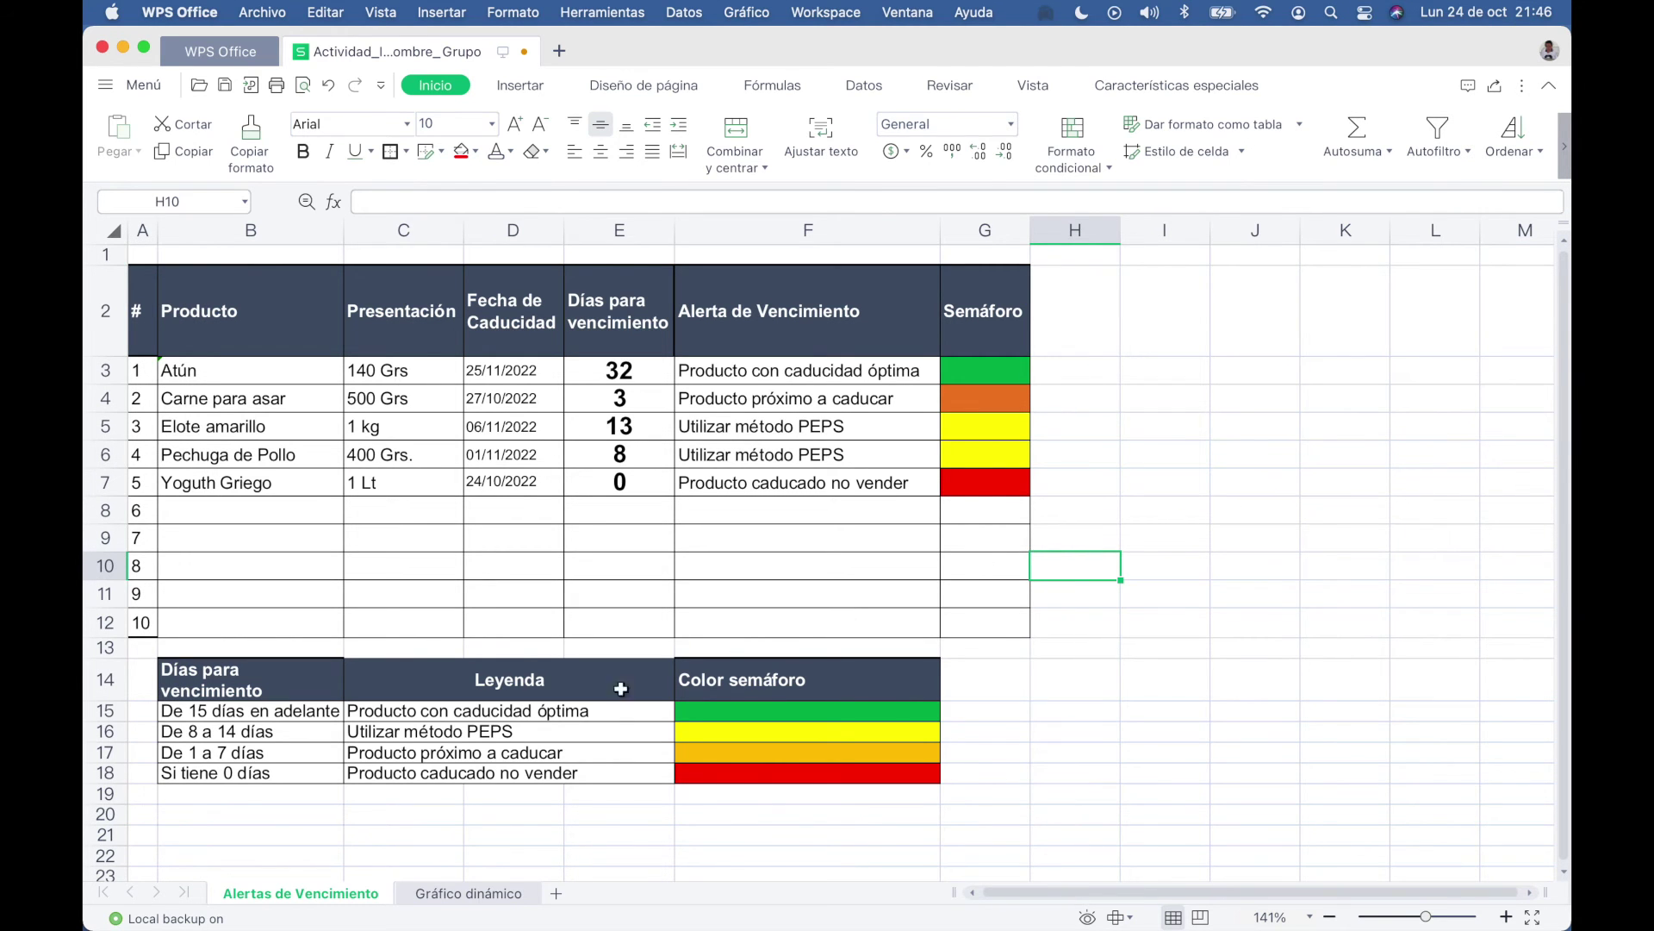
{"action": "left_click", "coordinate": [478, 893]}
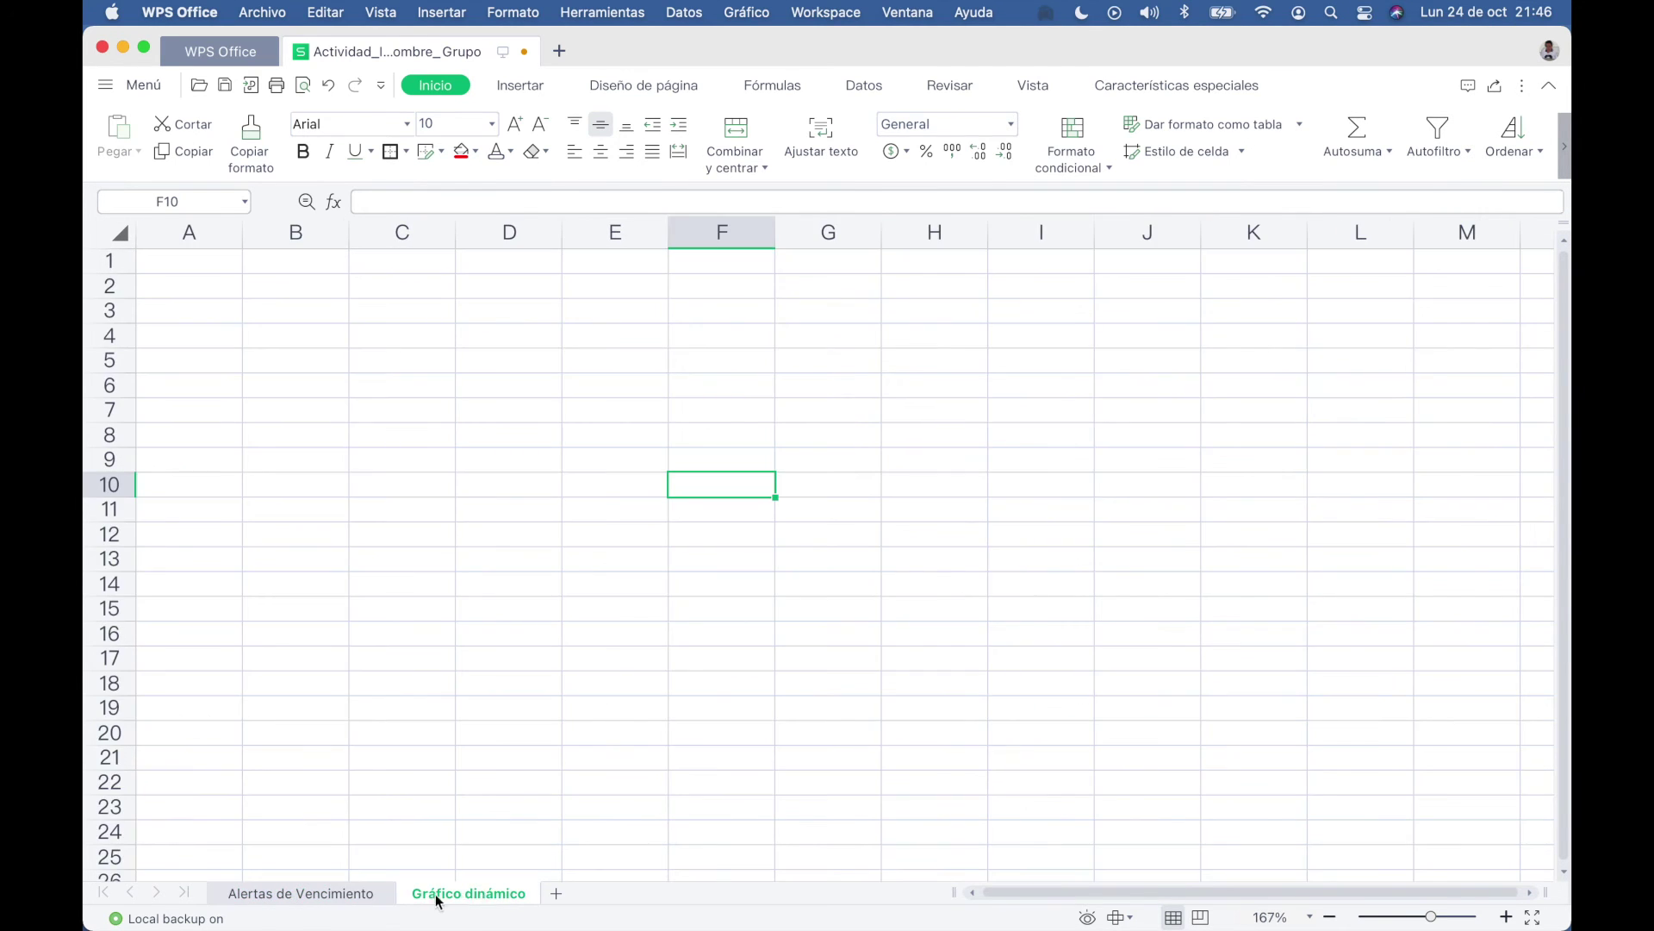
{"action": "left_click", "coordinate": [372, 900]}
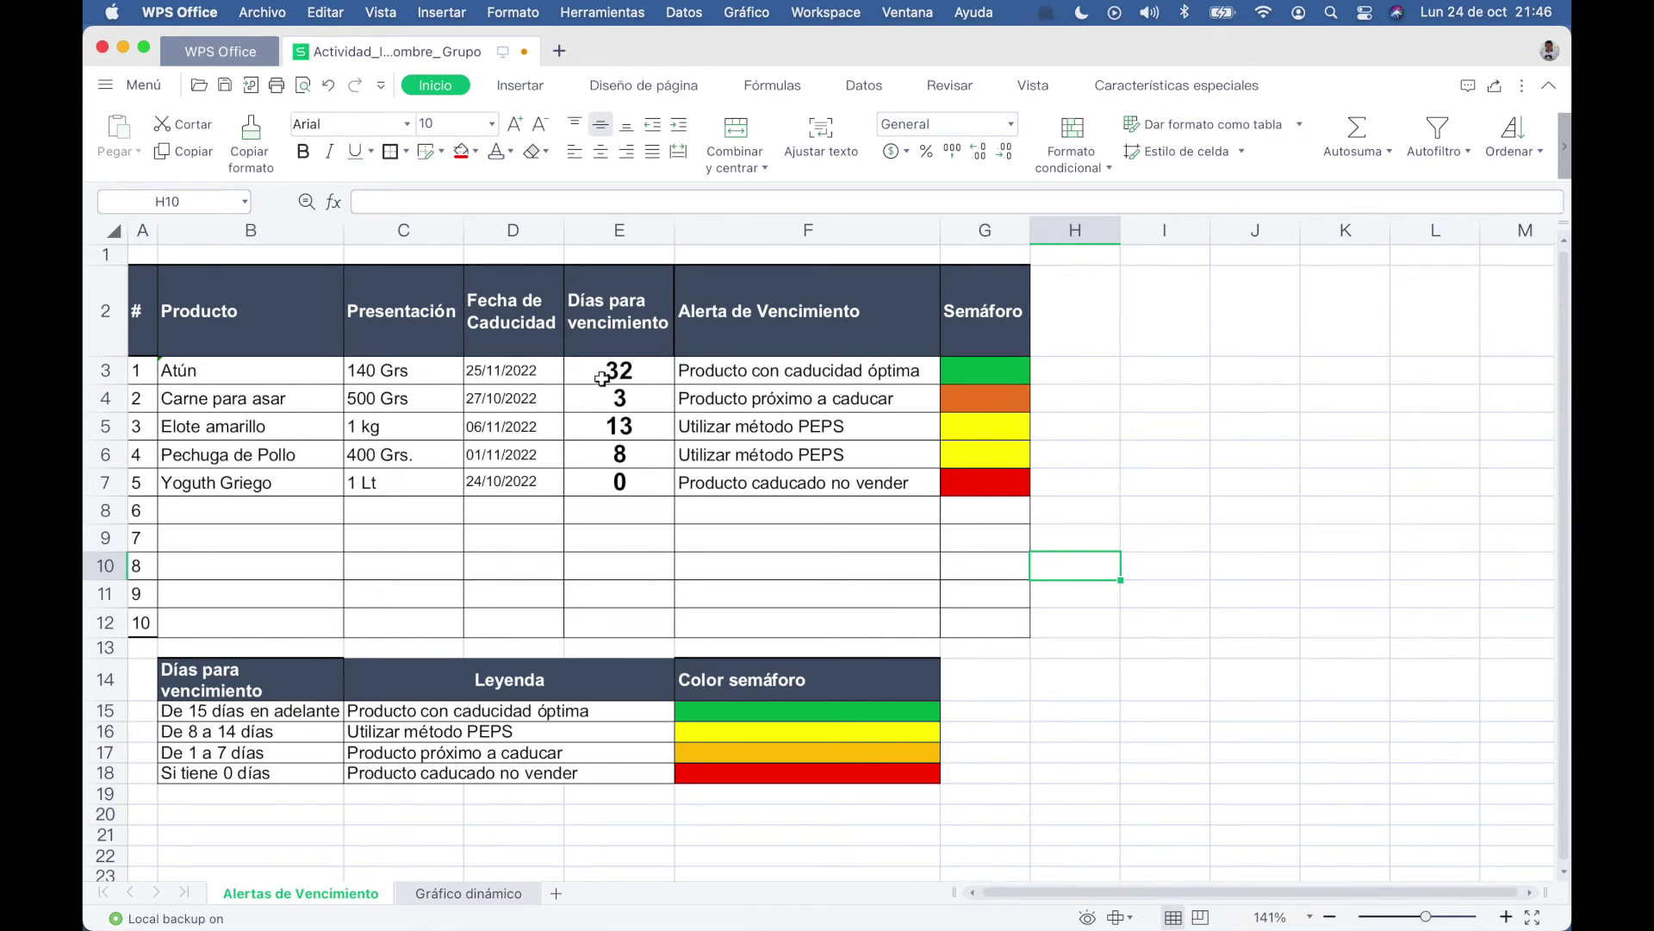
Review the Producto and Días para vencimiento columns, then switch to the Gráfico dinámico sheet.
{"action": "left_click_drag", "start_coordinate": [258, 317], "coordinate": [267, 620]}
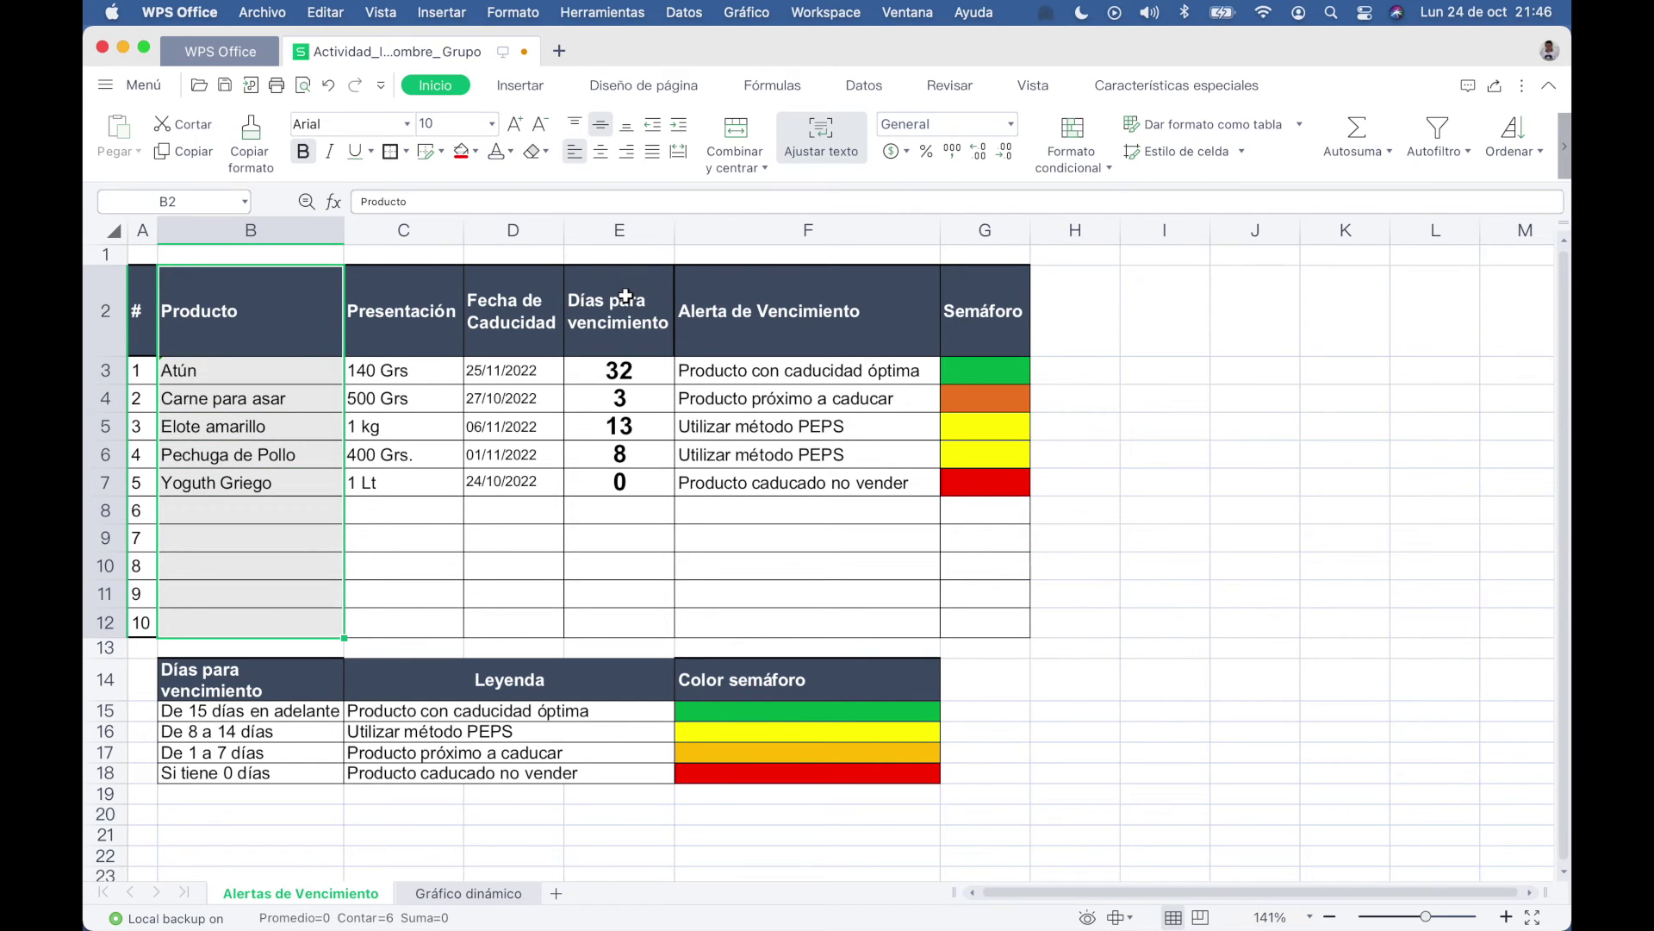
{"action": "left_click_drag", "start_coordinate": [626, 296], "coordinate": [635, 621]}
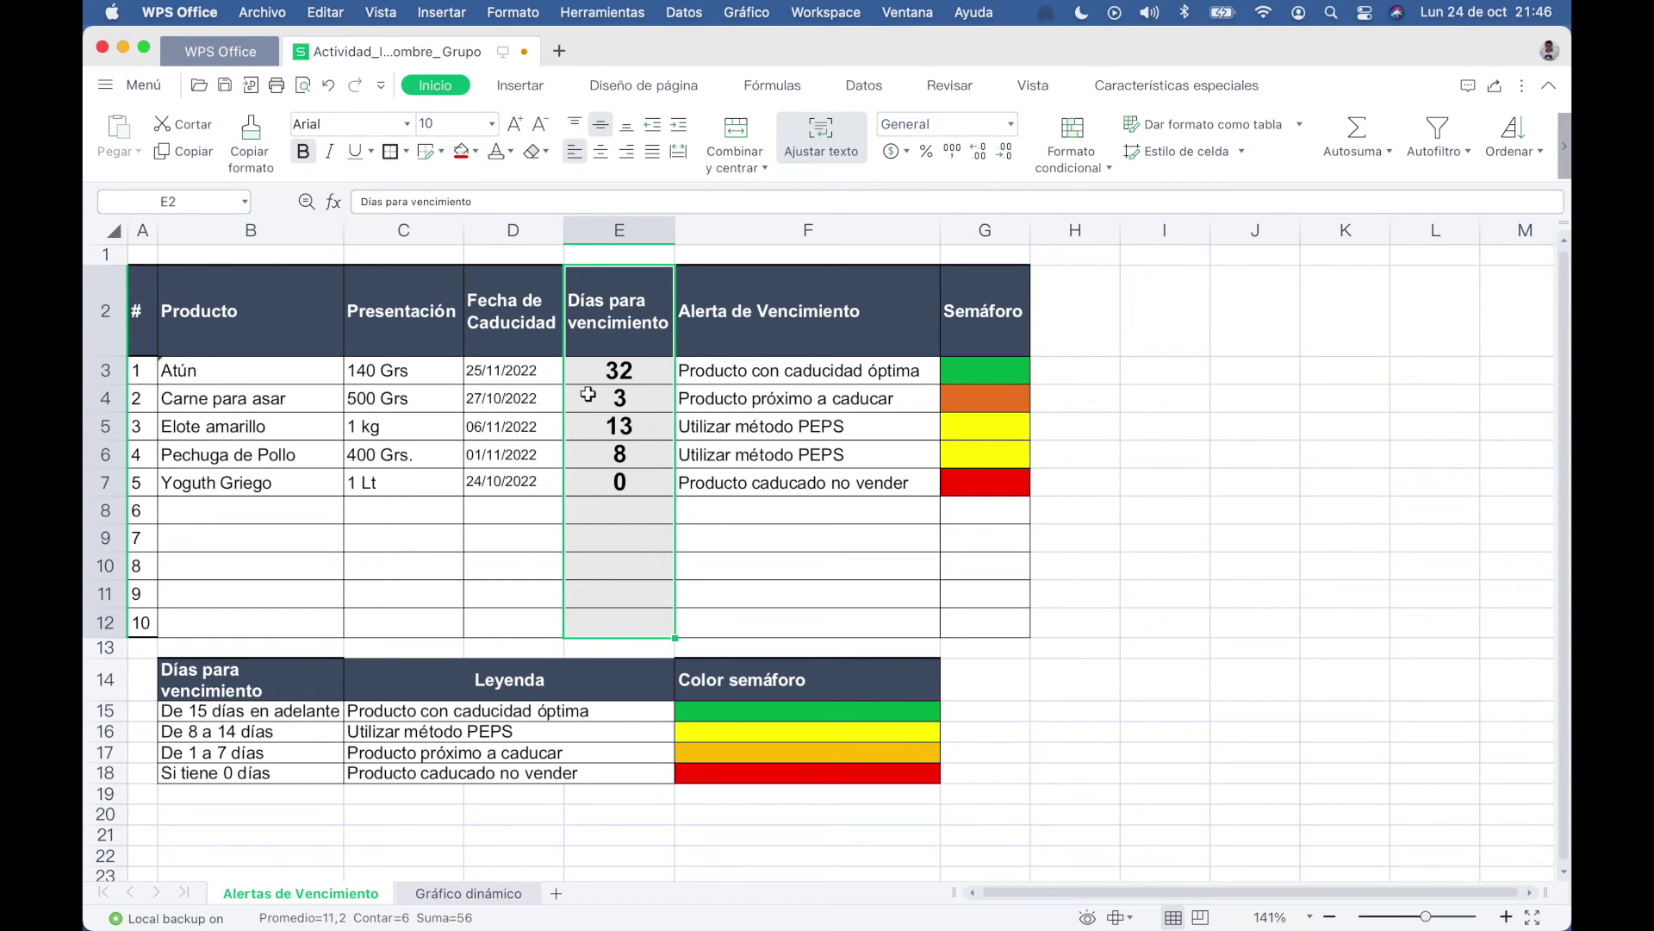
{"action": "left_click", "coordinate": [258, 488]}
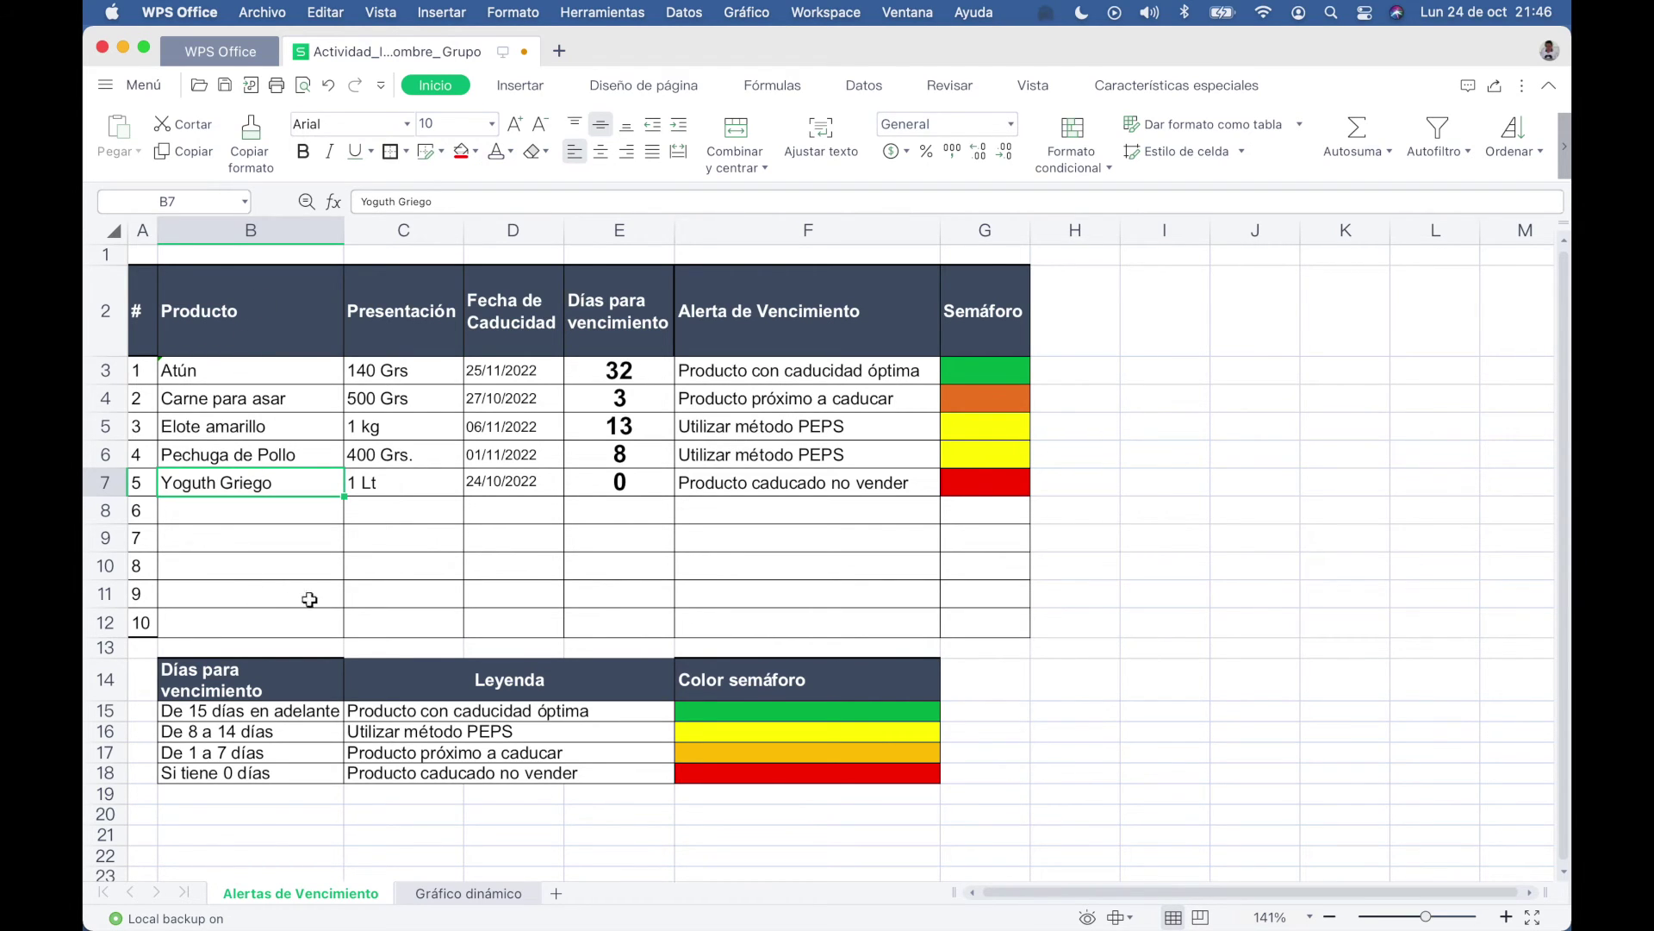
{"action": "left_click", "coordinate": [211, 311]}
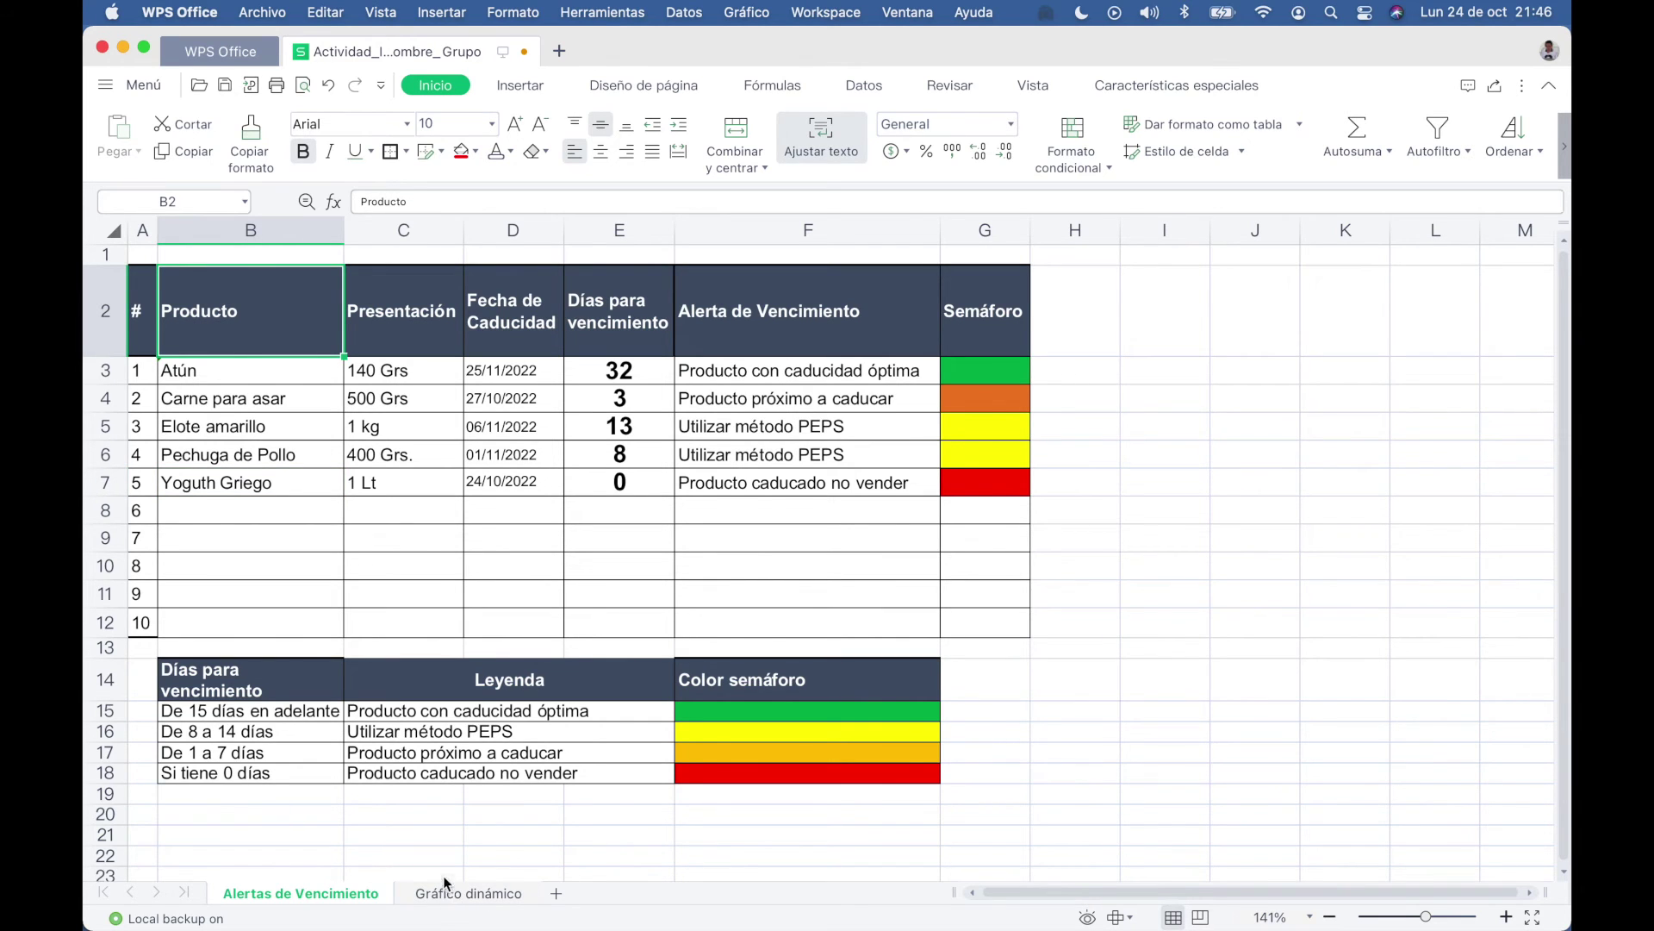
{"action": "left_click", "coordinate": [470, 893]}
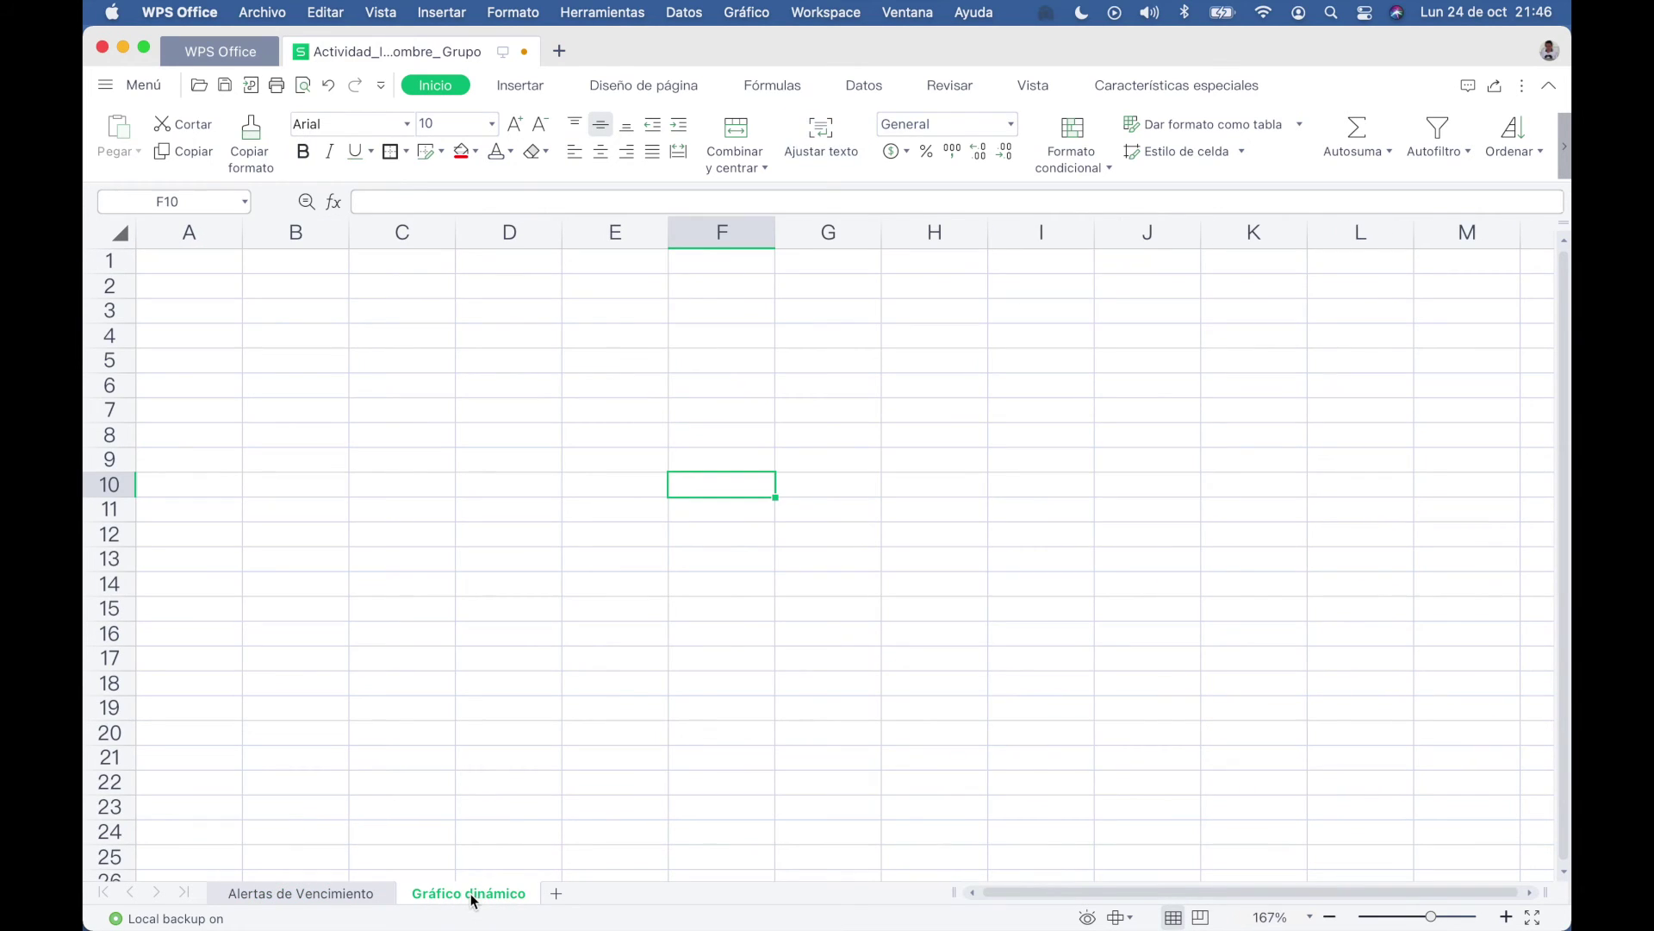
Link Gráfico dinámico B2 to ='Alertas de Vencimiento'!B2 so it shows Producto.
{"action": "left_click", "coordinate": [304, 289]}
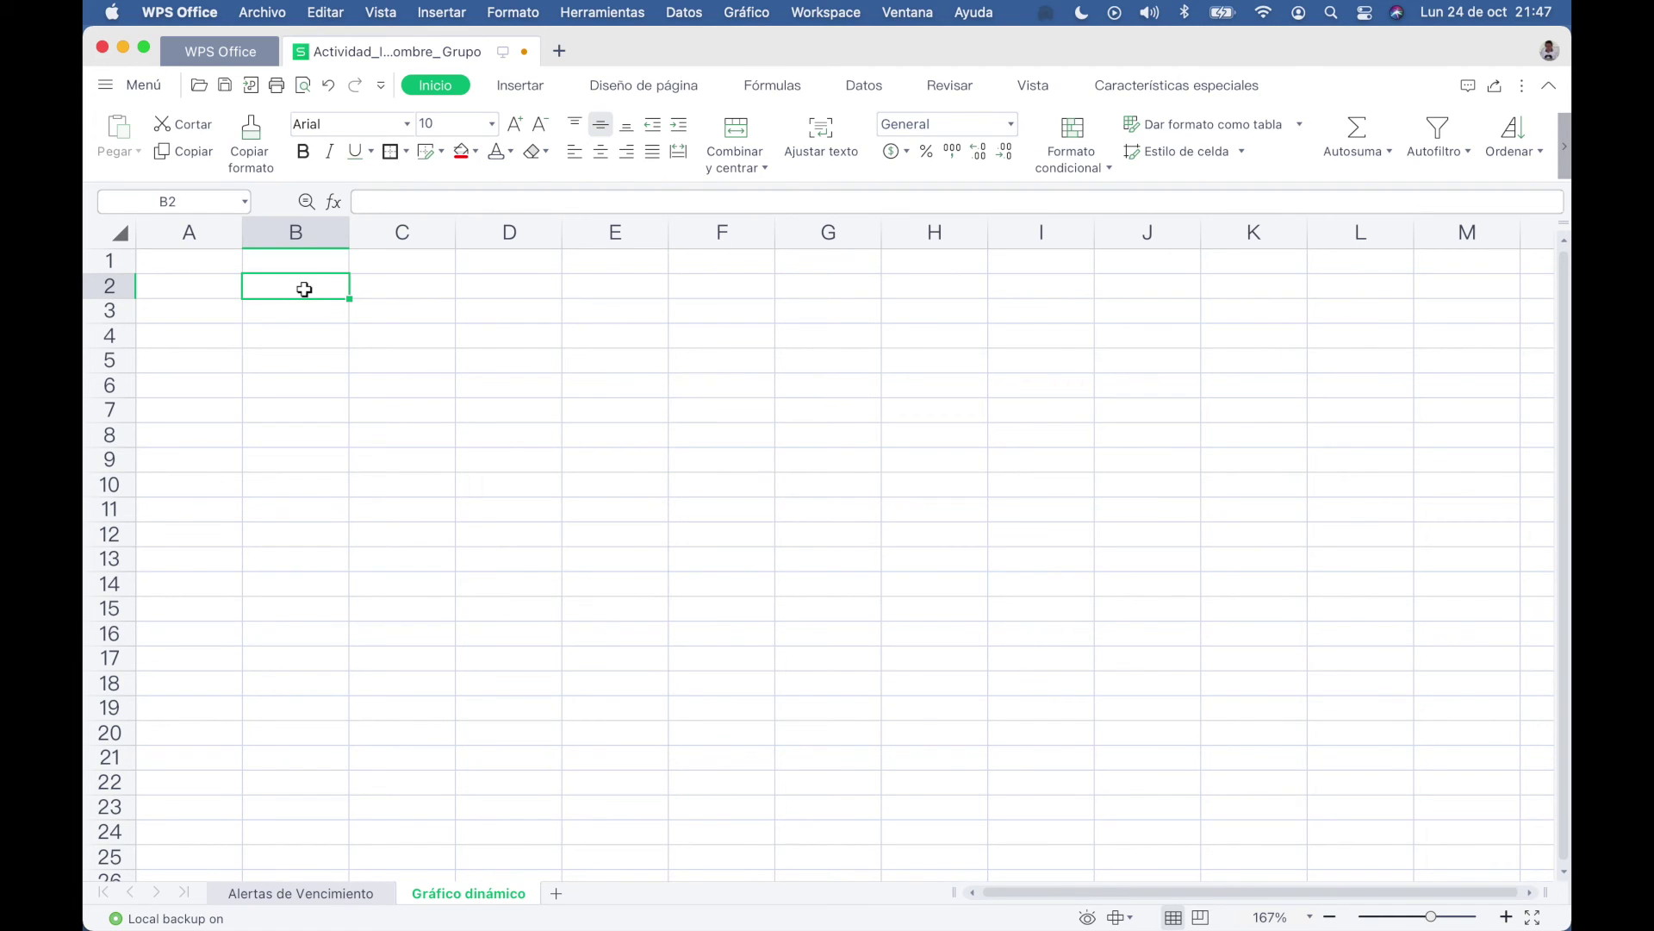
{"action": "type", "text": "="}
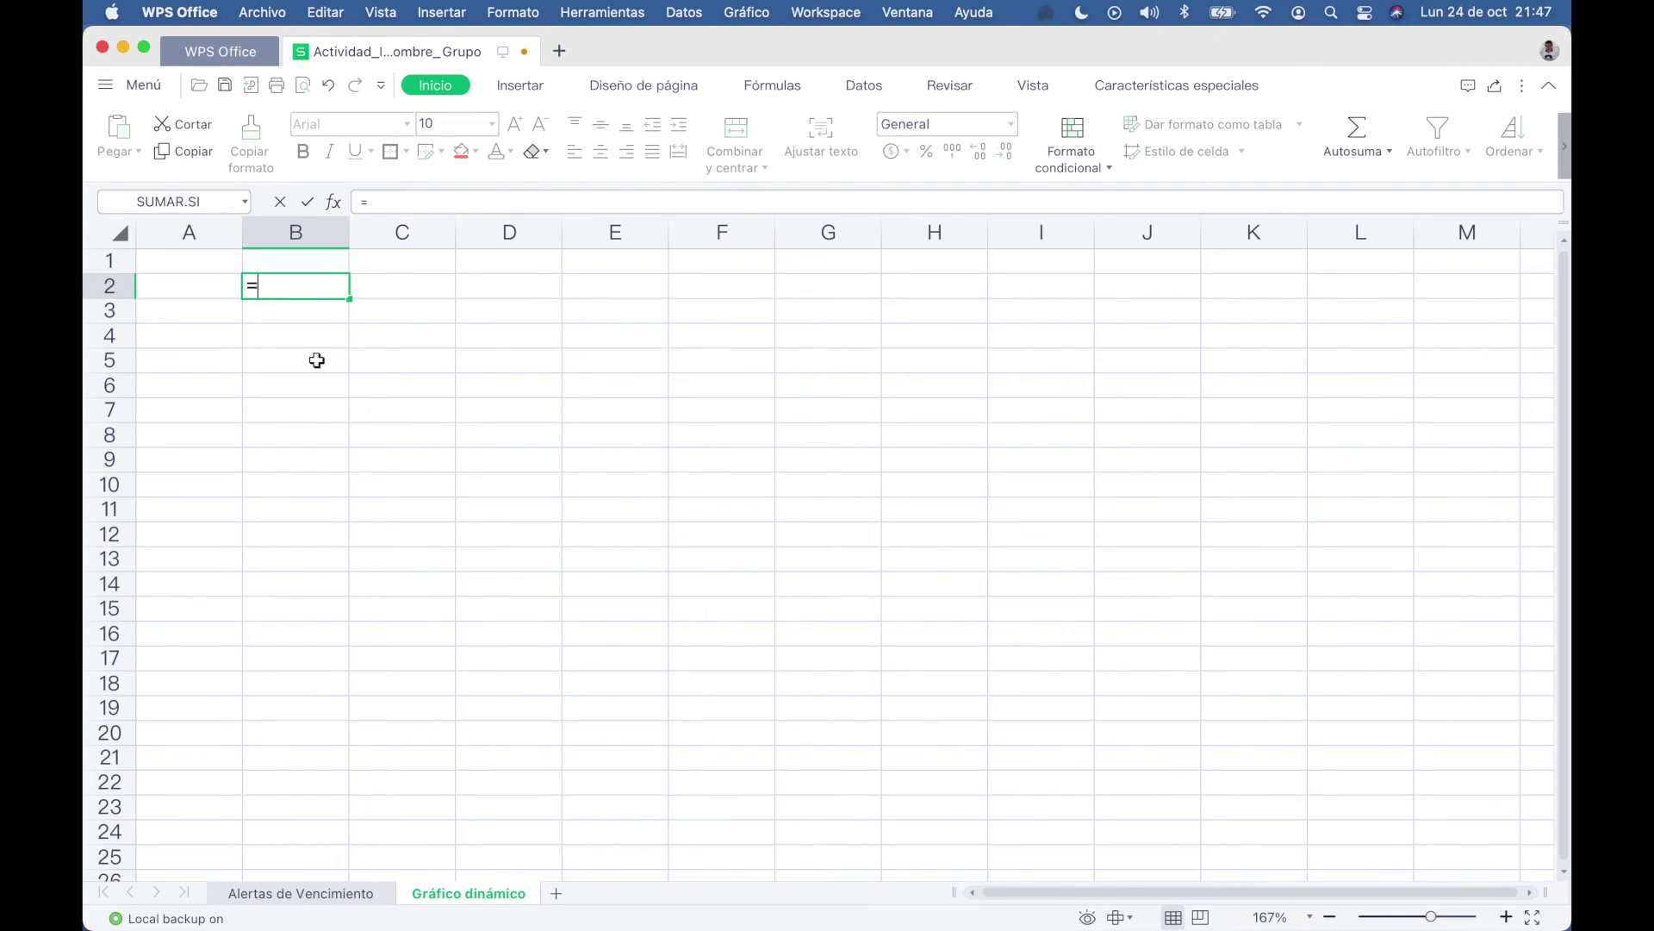
{"action": "left_click", "coordinate": [261, 901]}
{"action": "left_click", "coordinate": [247, 322]}
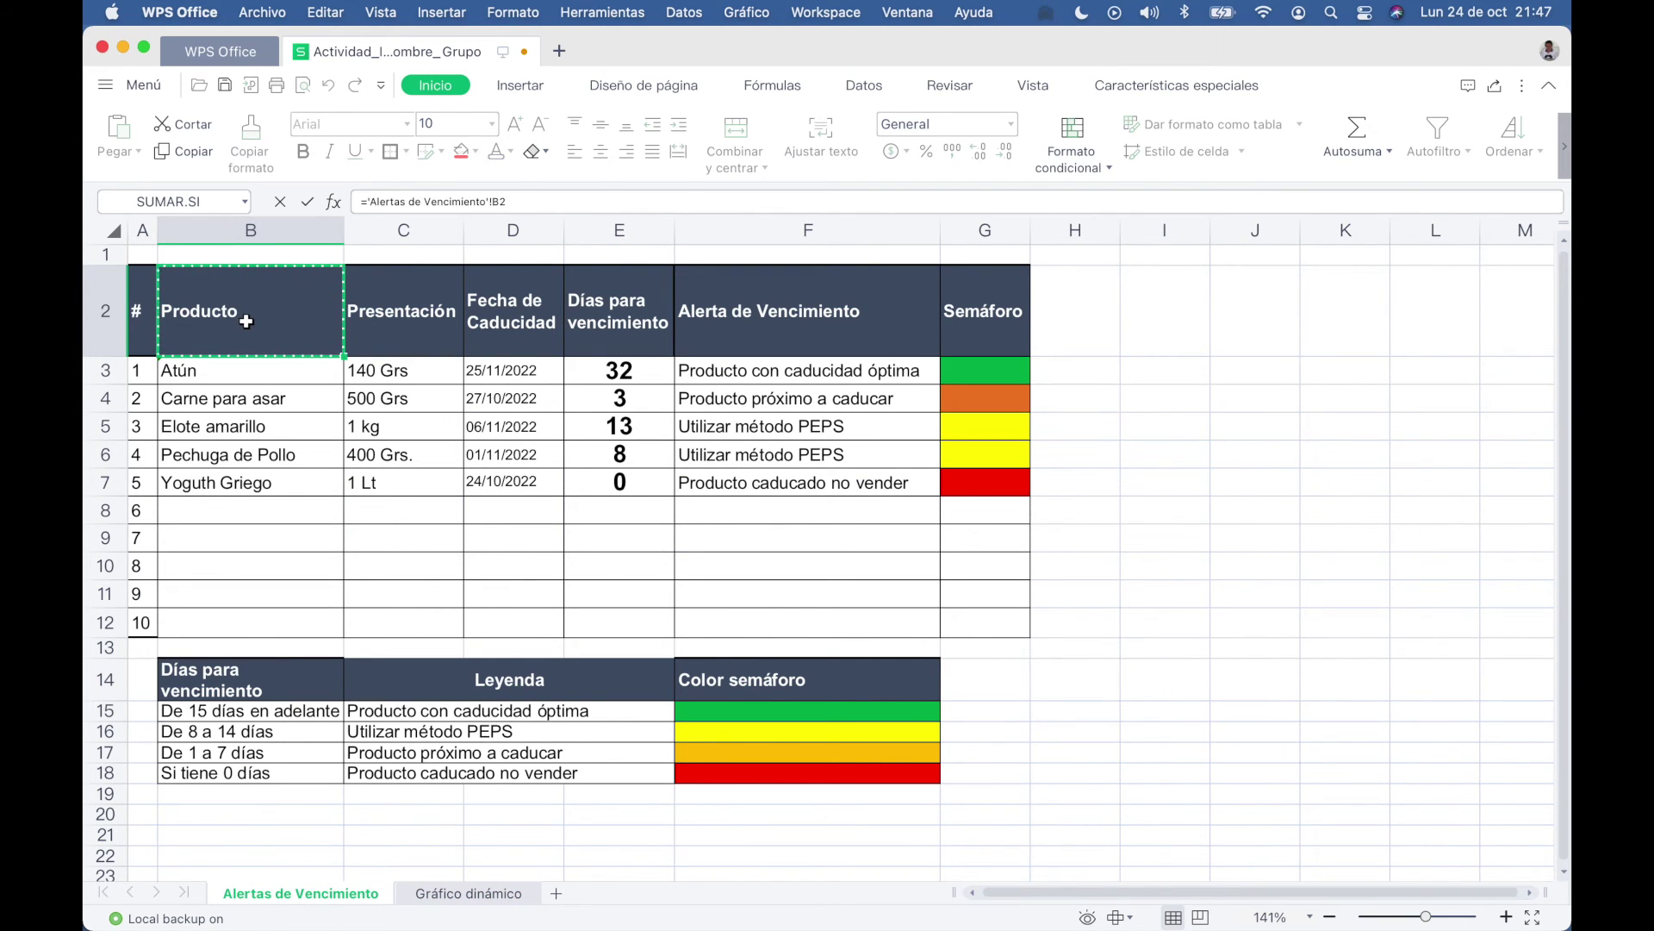
{"action": "key", "text": "Return"}
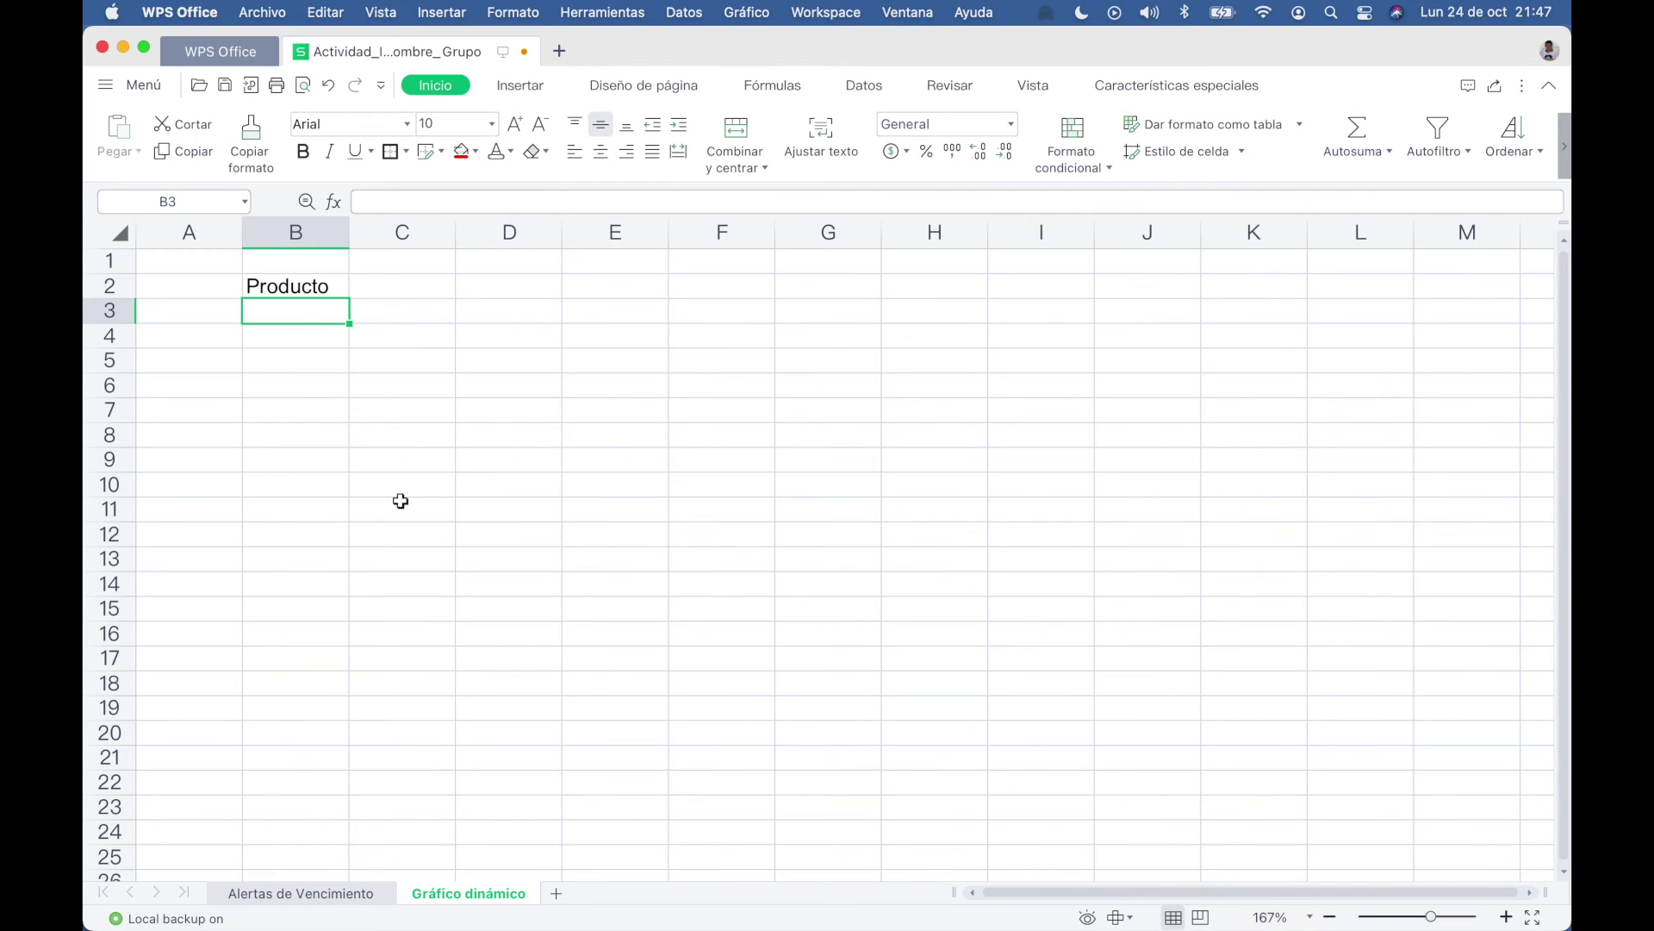
{"action": "left_click", "coordinate": [291, 285]}
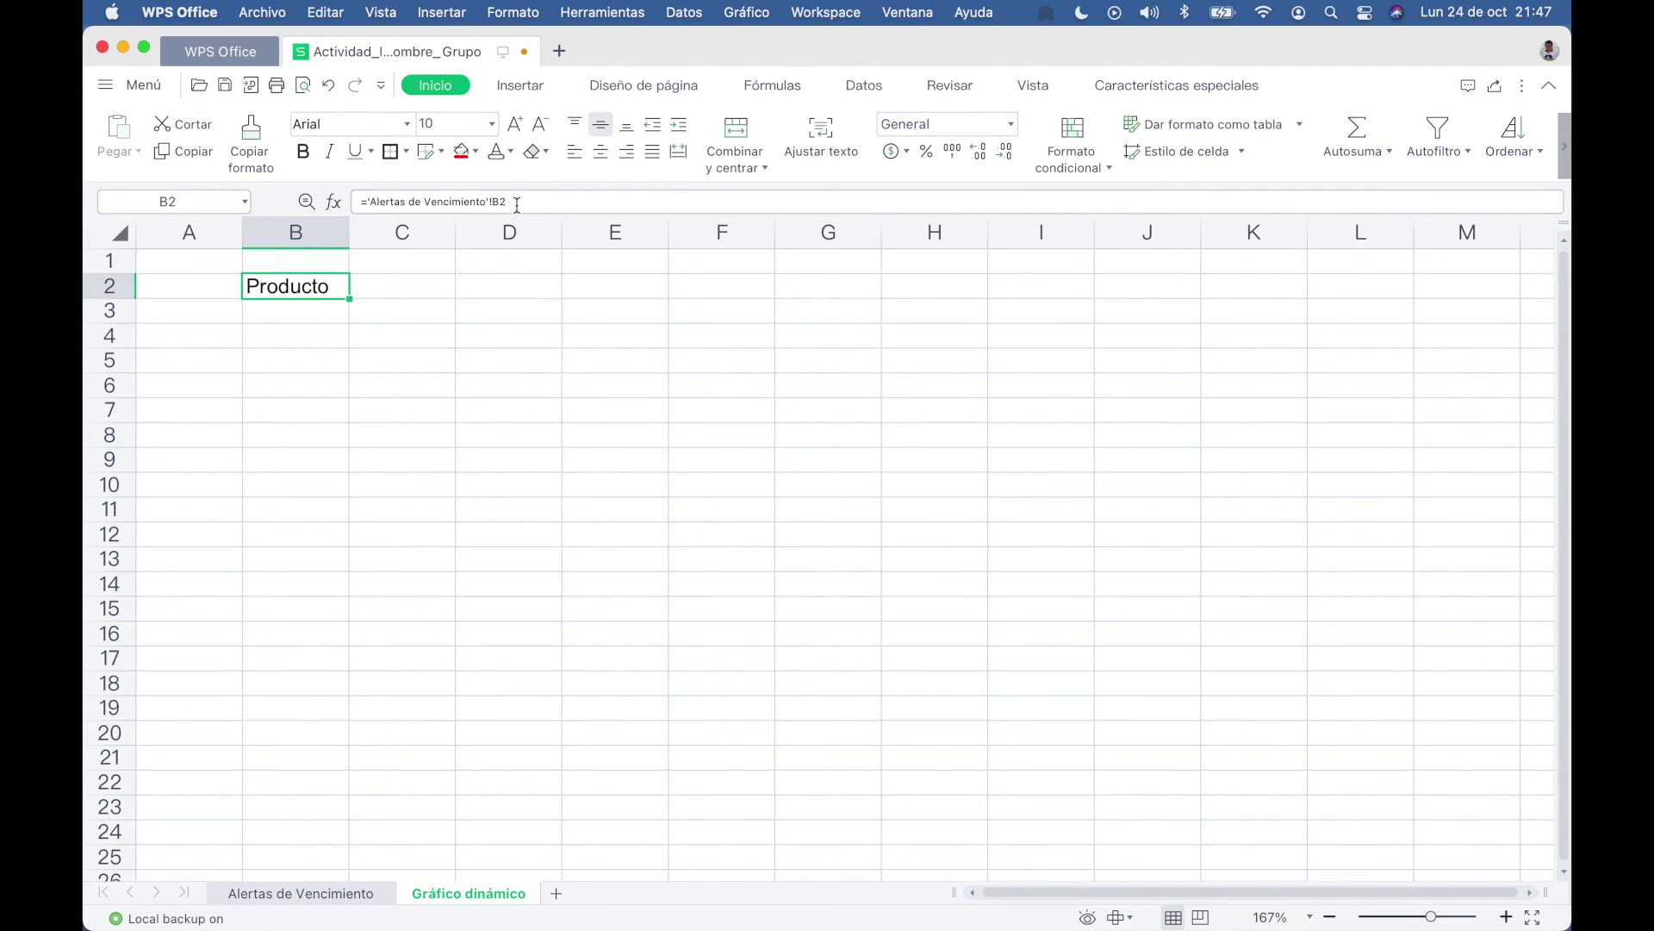
{"action": "left_click", "coordinate": [289, 893]}
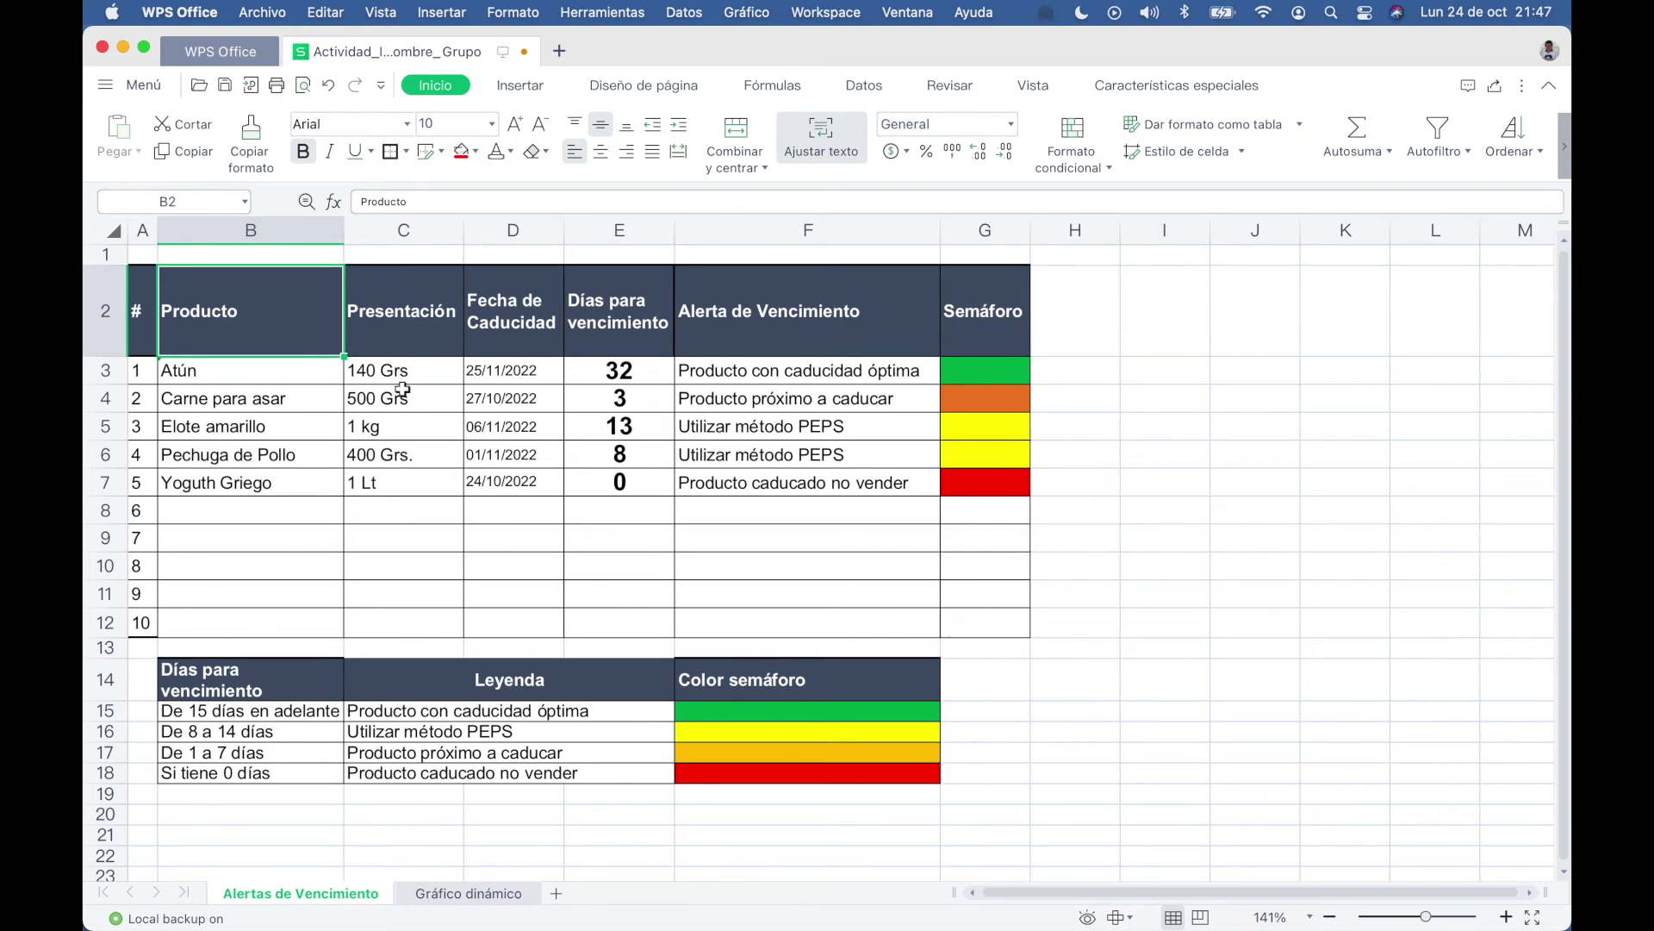
Rename the B2 header to 'Producto.' and confirm the linked cell on Gráfico dinámico updates.
{"action": "double_click", "coordinate": [269, 311]}
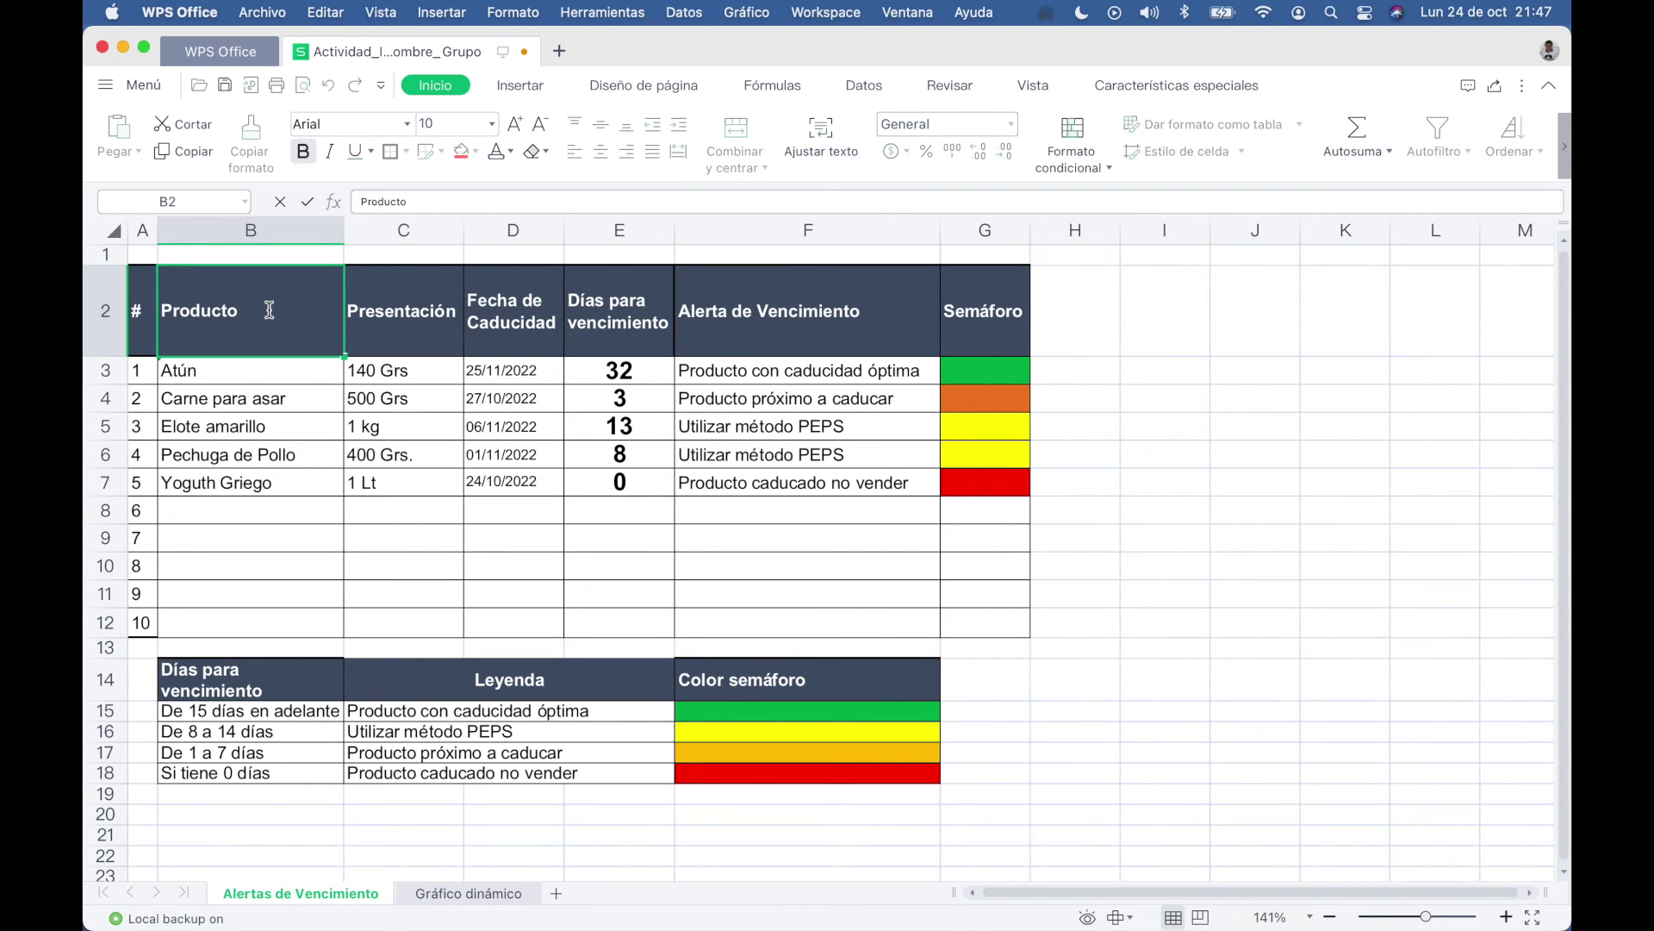
{"action": "type", "text": "."}
{"action": "key", "text": "Return"}
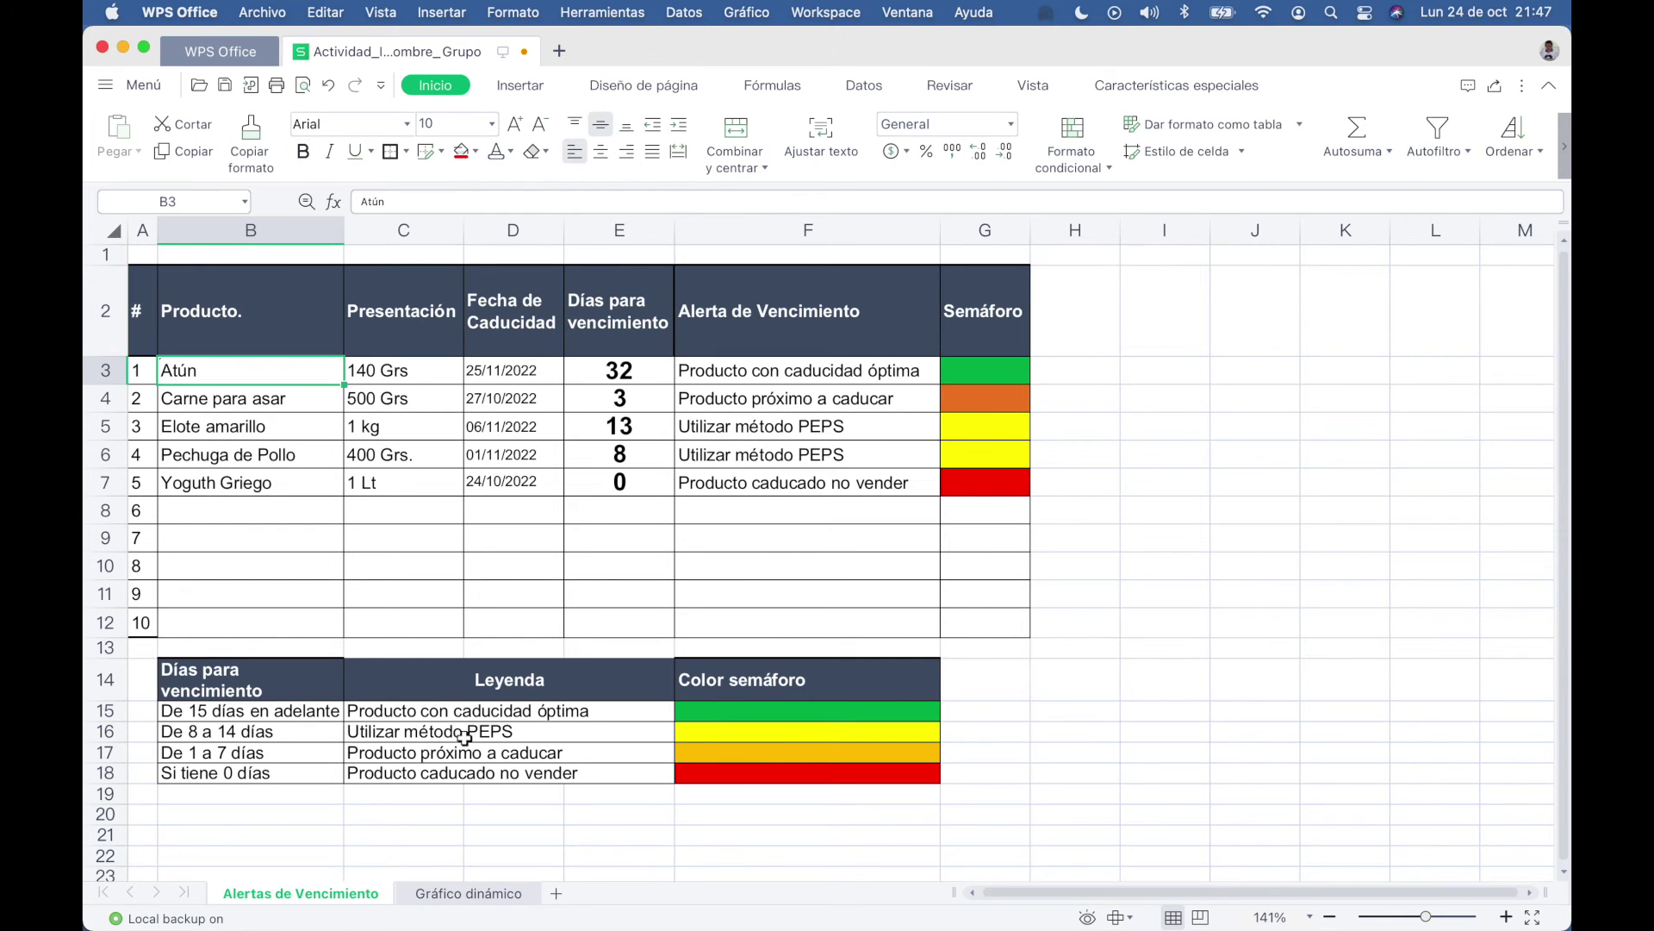
{"action": "left_click", "coordinate": [469, 892]}
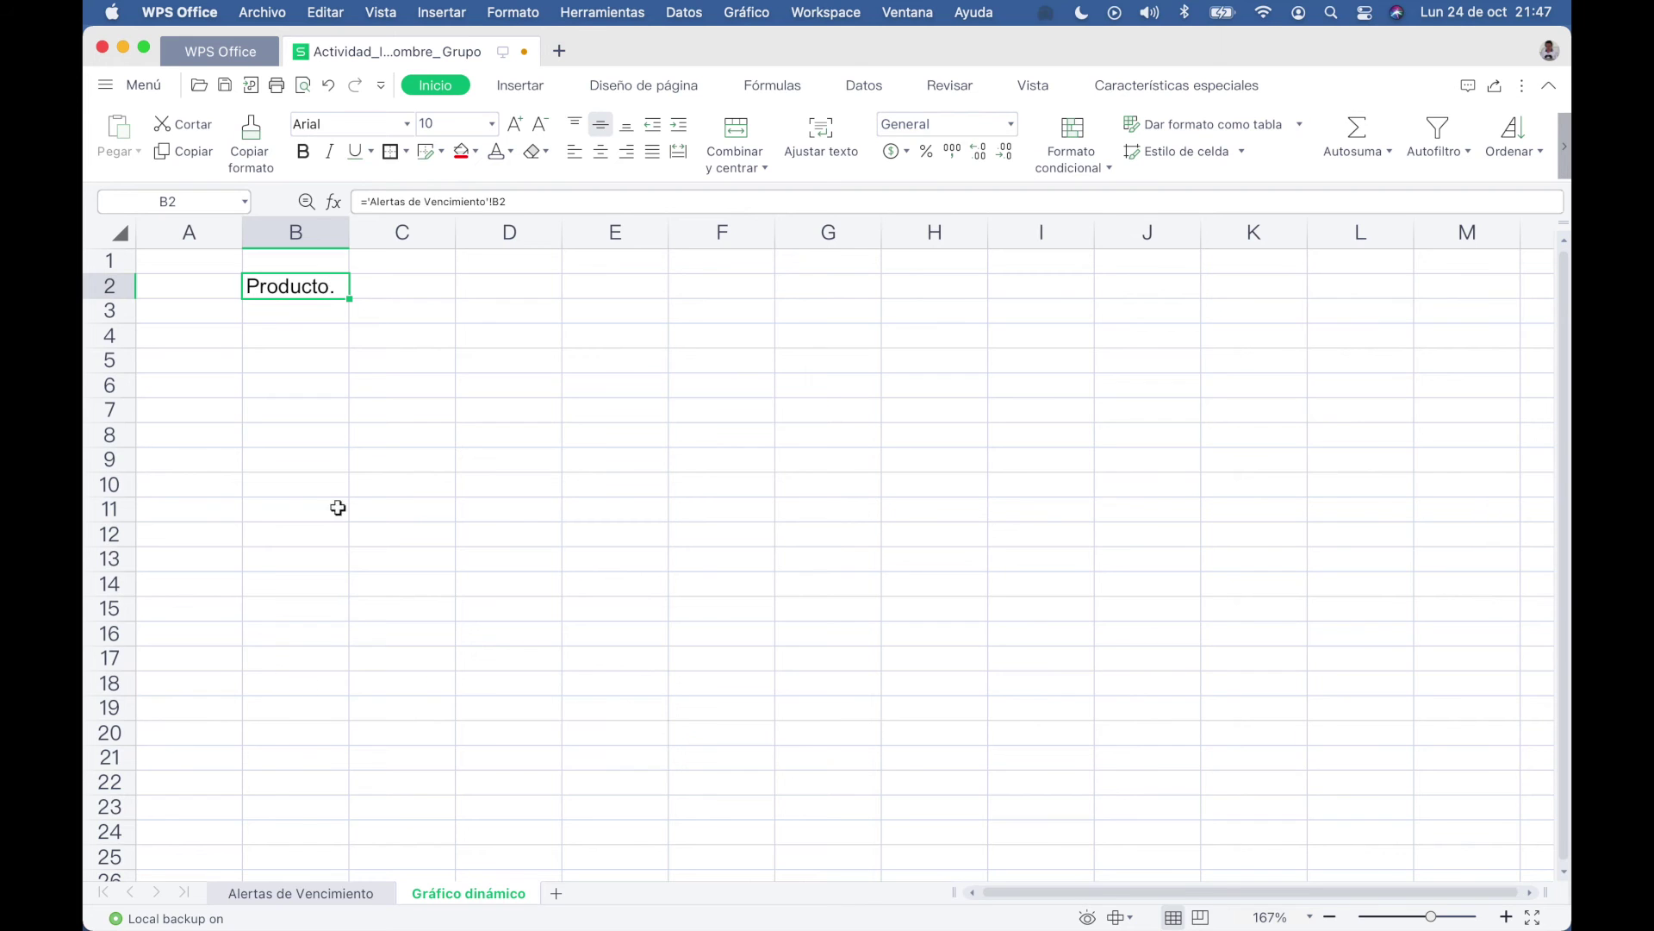
{"action": "left_click", "coordinate": [303, 894]}
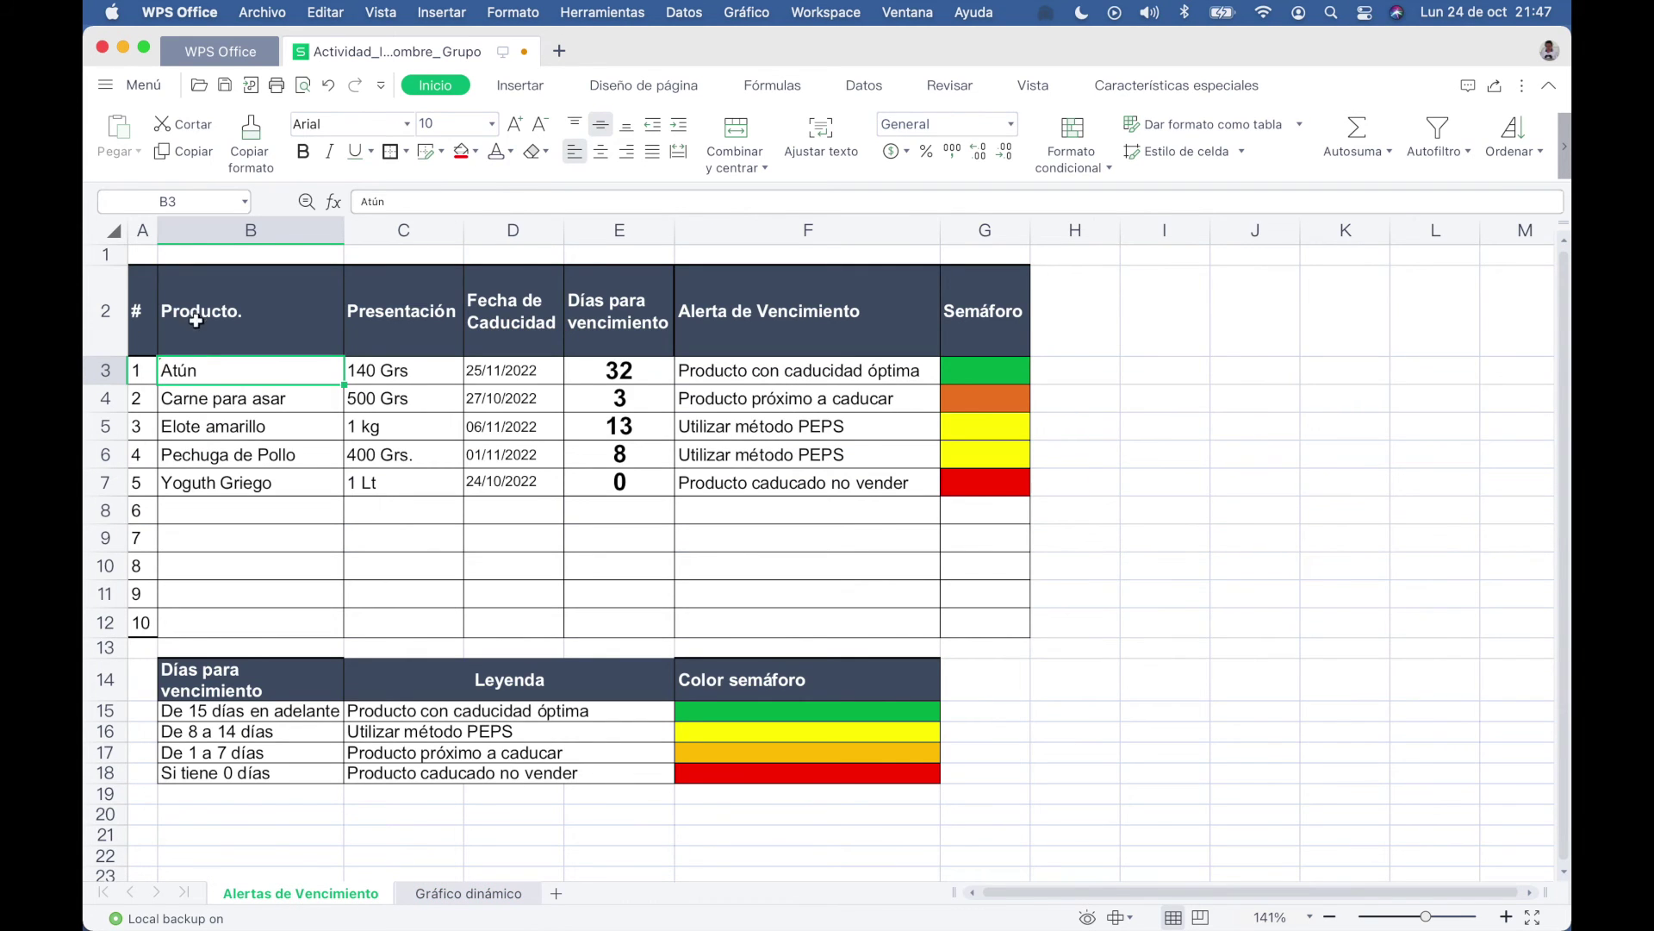
{"action": "left_click", "coordinate": [468, 893]}
Fill the product link down to B7, widen column B, and verify each product's link formula.
{"action": "left_click_drag", "start_coordinate": [349, 322], "coordinate": [348, 429]}
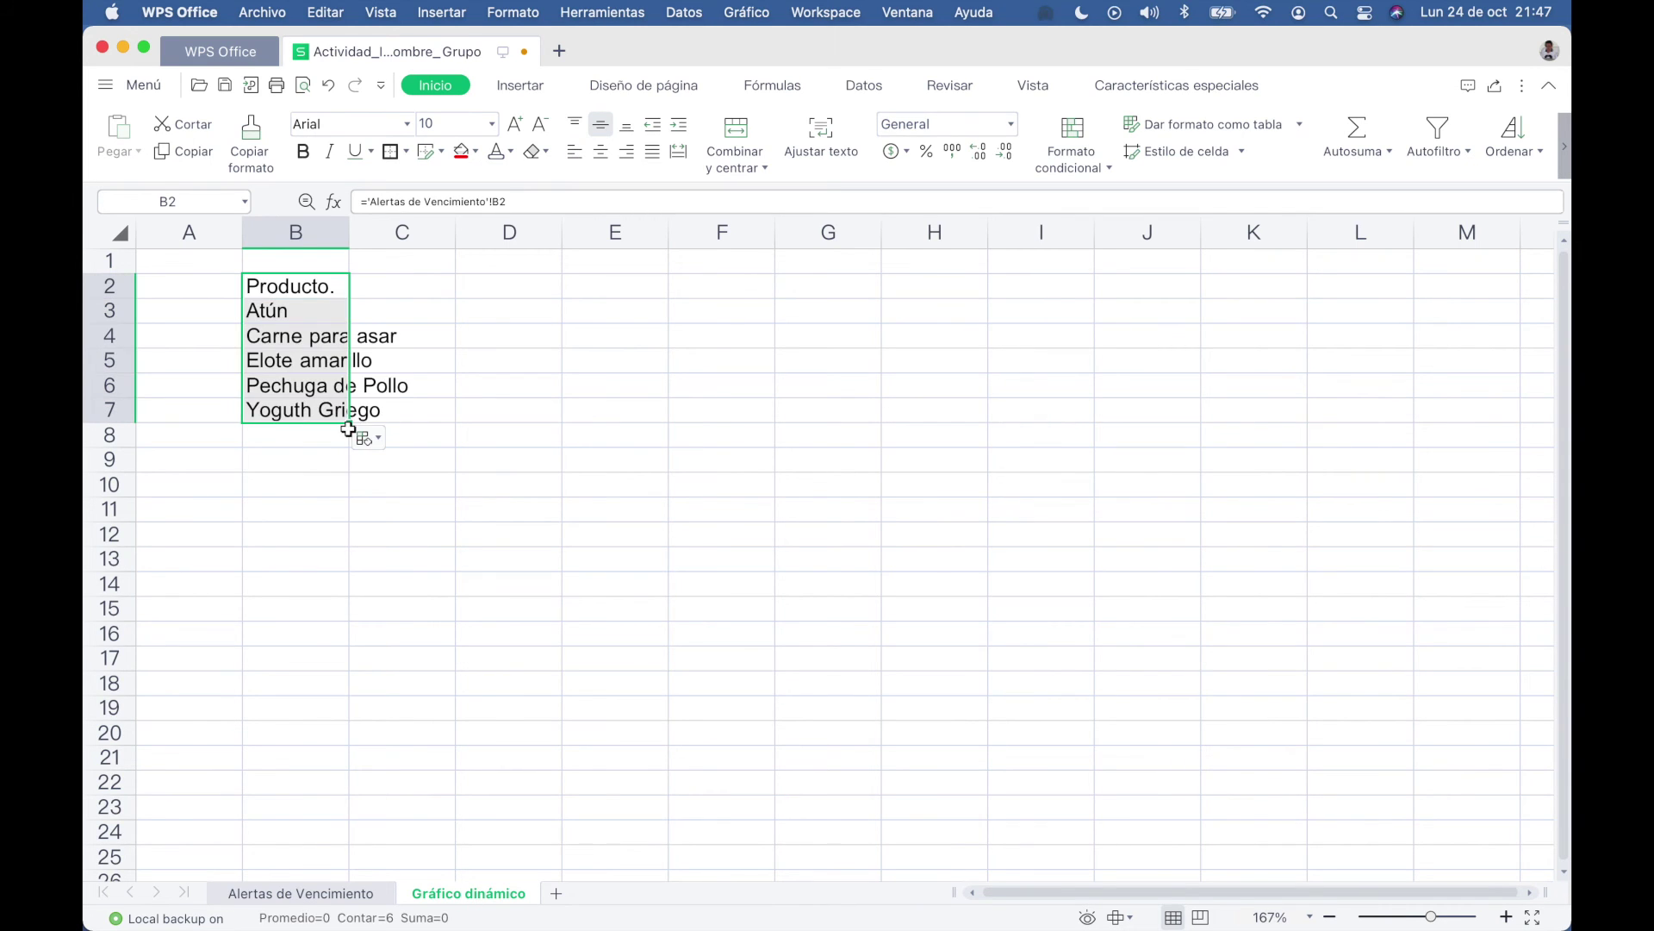
{"action": "double_click", "coordinate": [347, 237]}
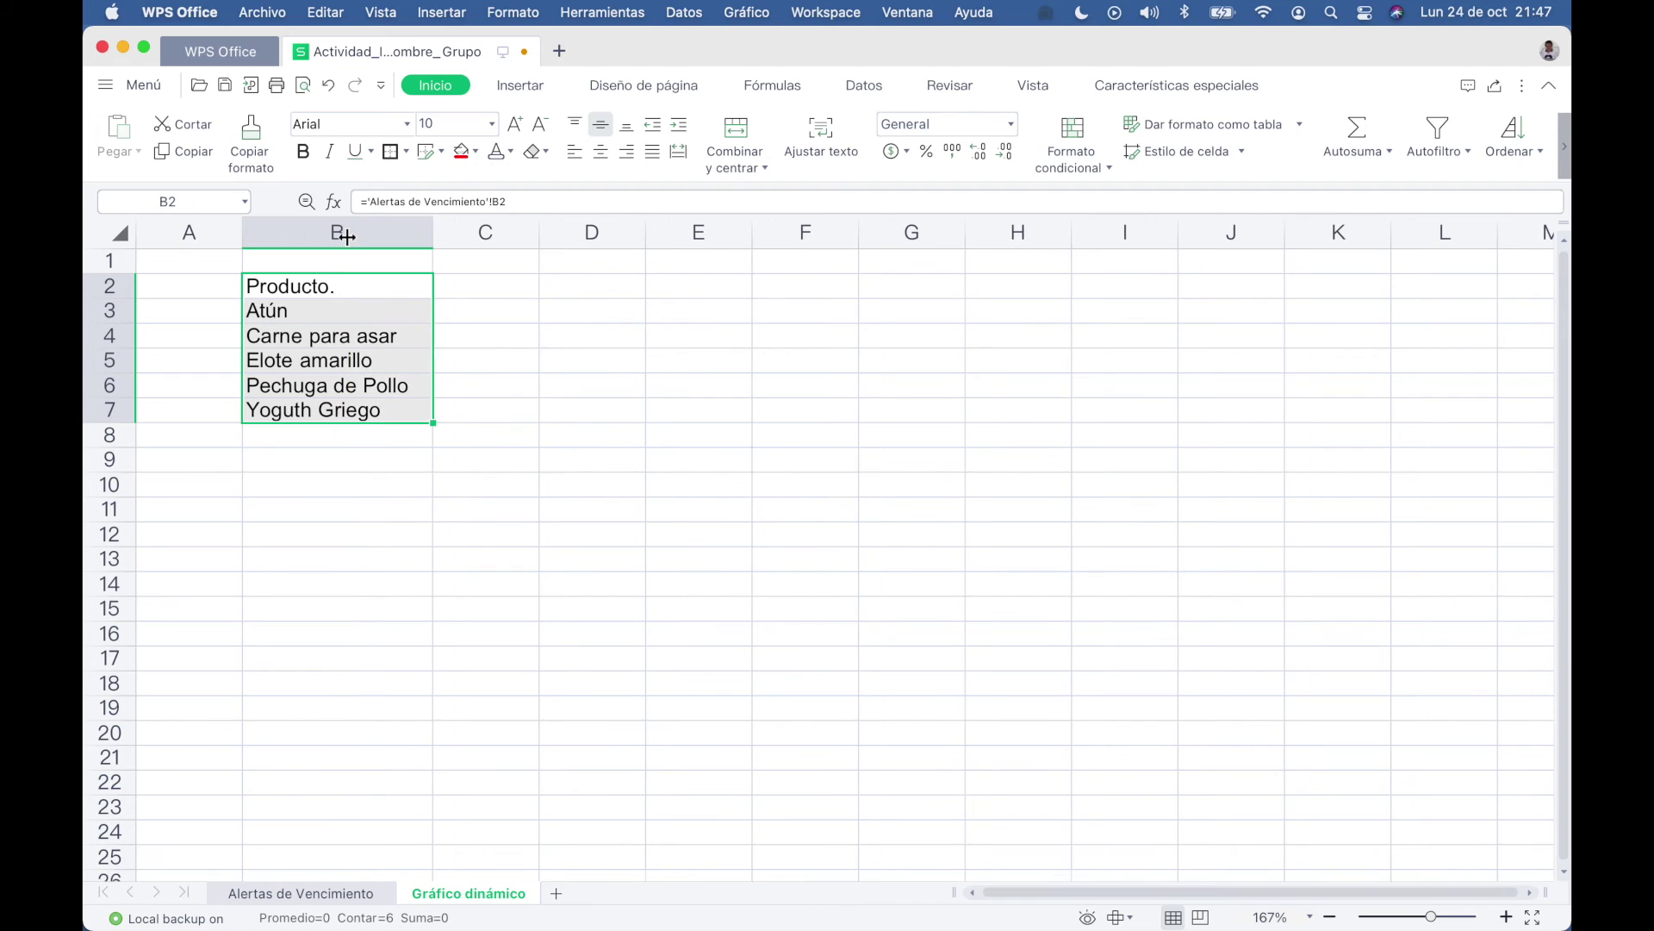
{"action": "left_click", "coordinate": [376, 440]}
{"action": "left_click", "coordinate": [344, 310]}
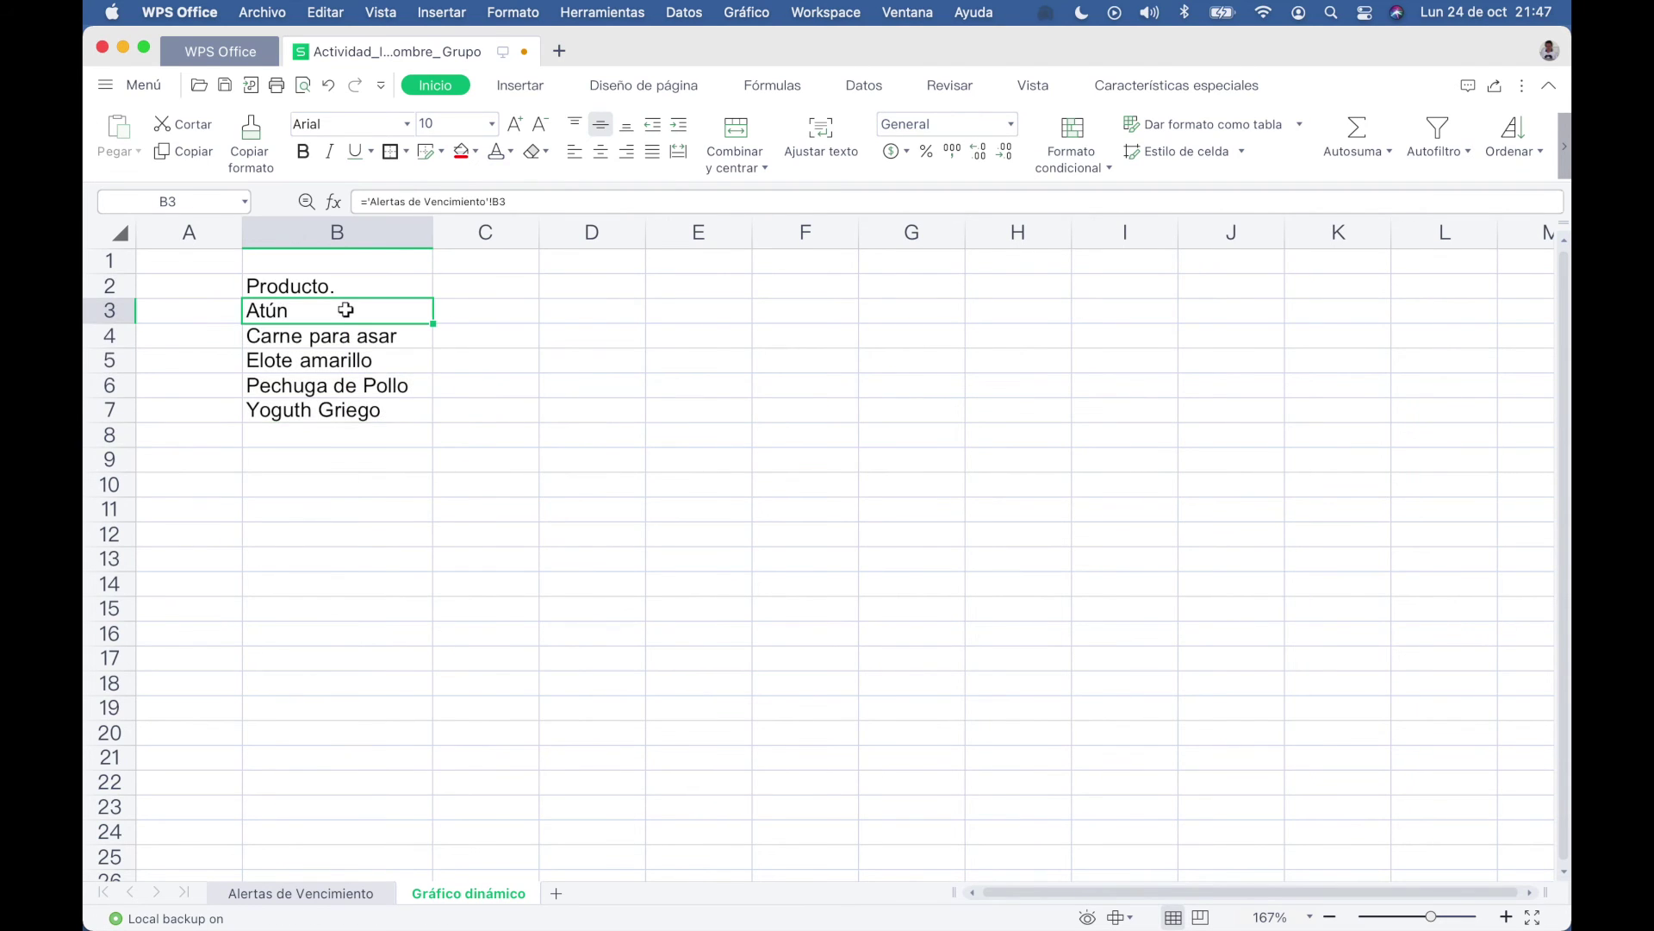
{"action": "left_click", "coordinate": [342, 338]}
{"action": "left_click", "coordinate": [344, 362]}
{"action": "left_click", "coordinate": [332, 412]}
{"action": "left_click", "coordinate": [345, 387]}
{"action": "left_click", "coordinate": [340, 345]}
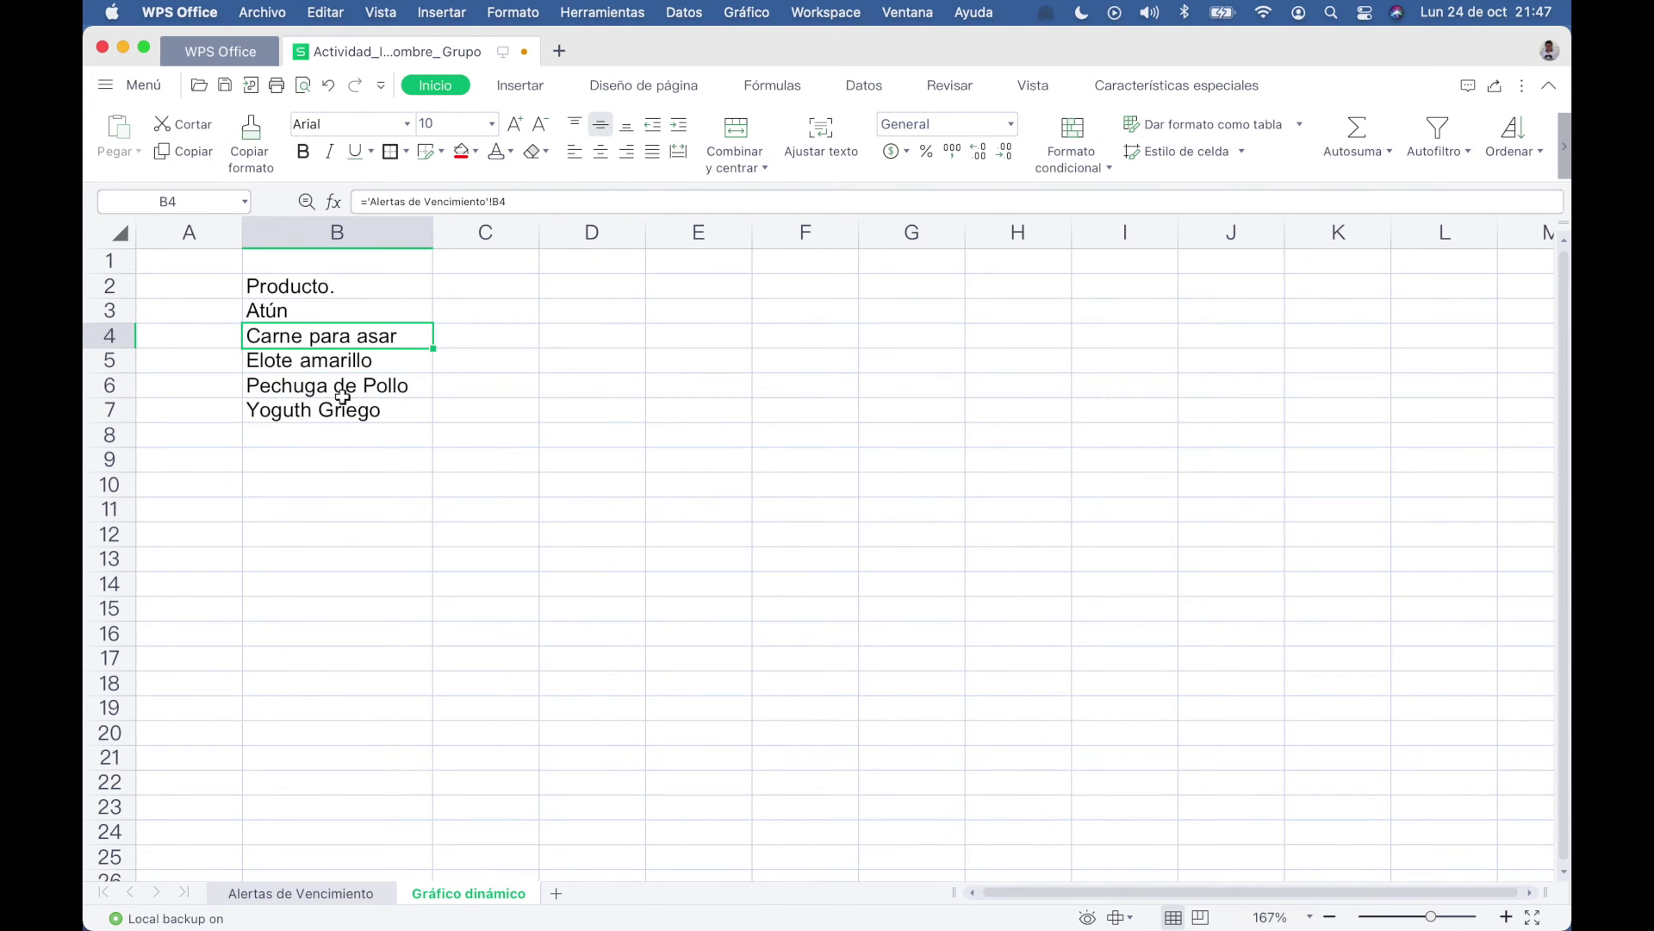
Compare the linked Producto list in B2:B7 against the Alertas de Vencimiento sheet.
{"action": "left_click", "coordinate": [301, 893]}
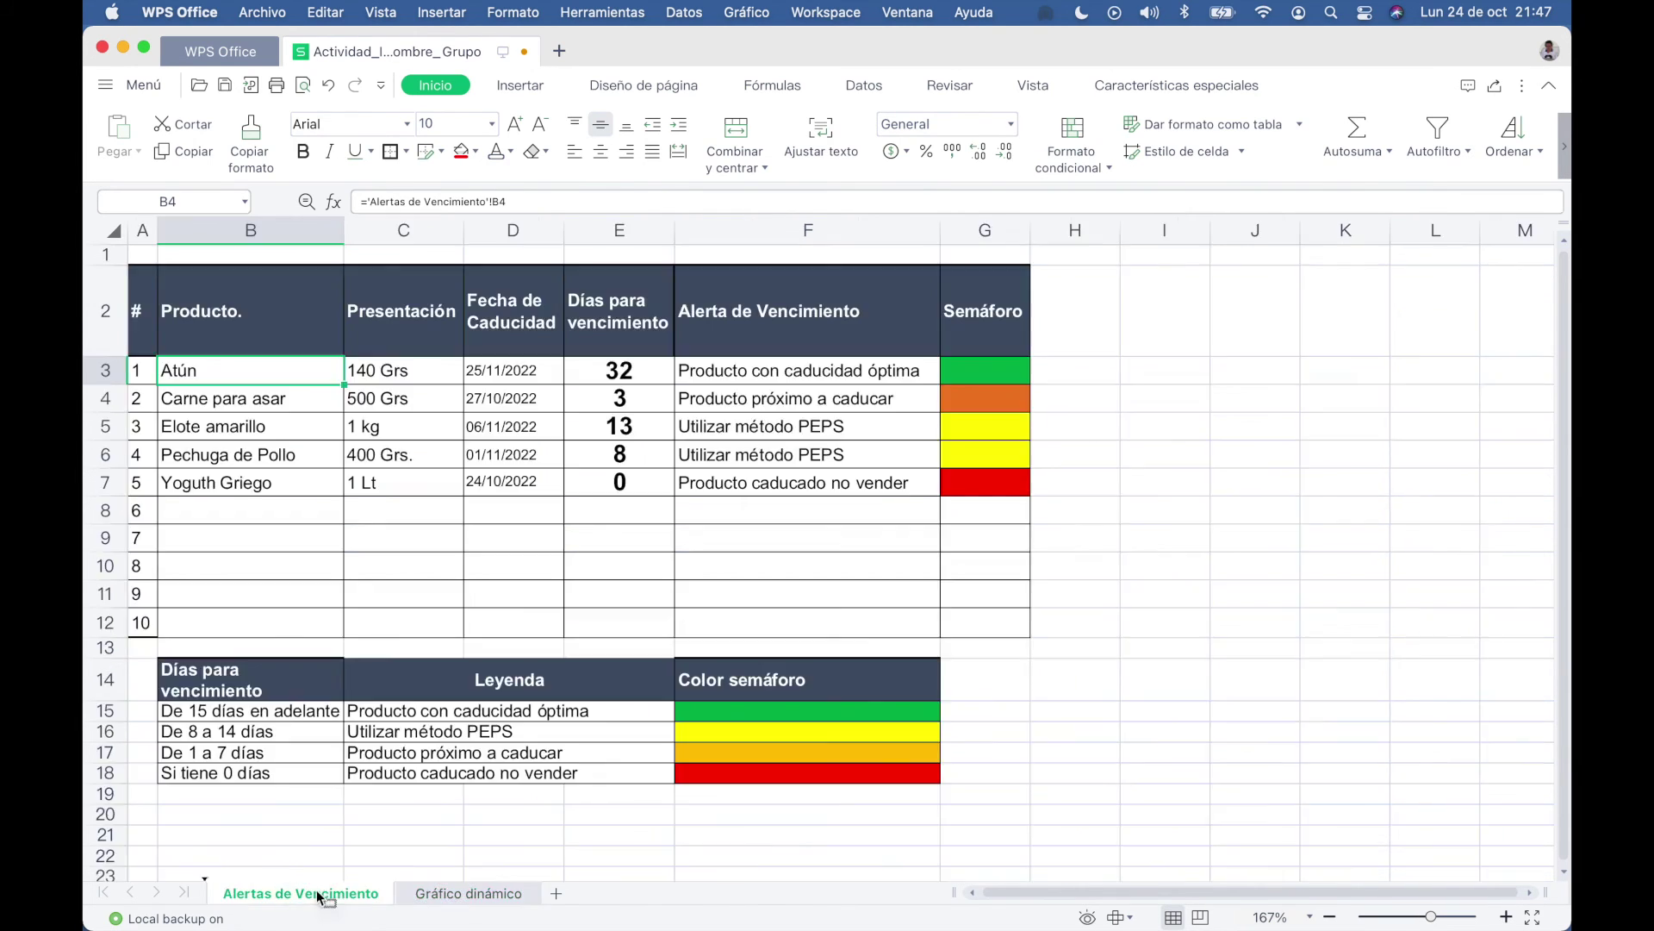
{"action": "left_click", "coordinate": [455, 893]}
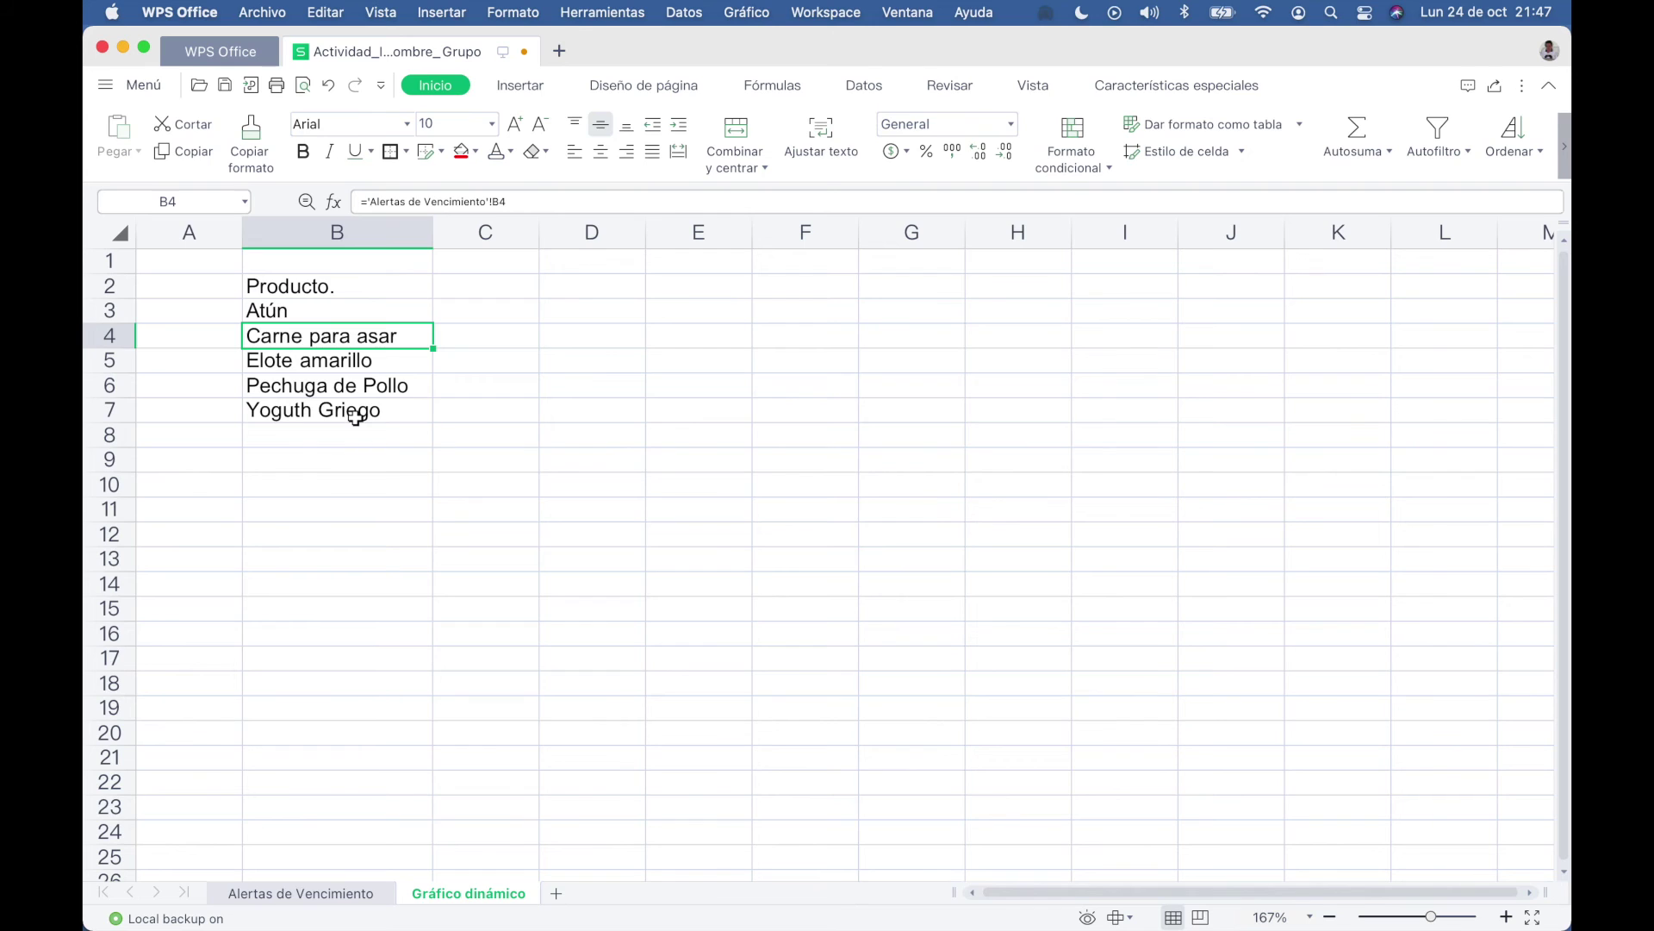
{"action": "left_click", "coordinate": [424, 465]}
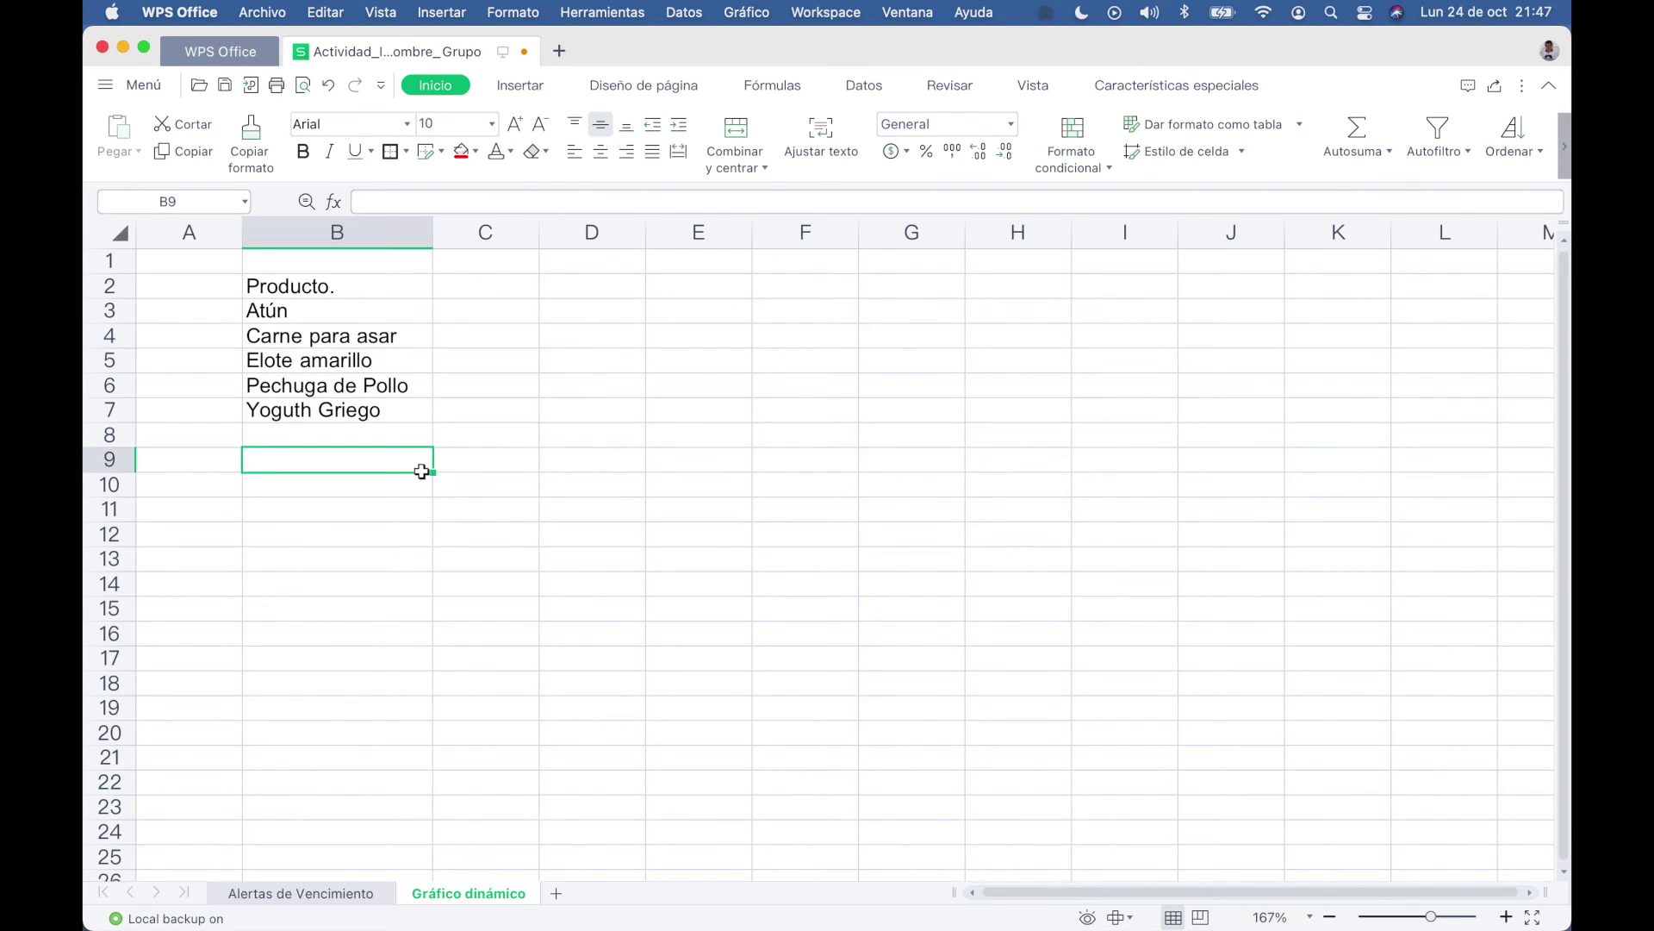
{"action": "left_click_drag", "start_coordinate": [373, 281], "coordinate": [428, 417]}
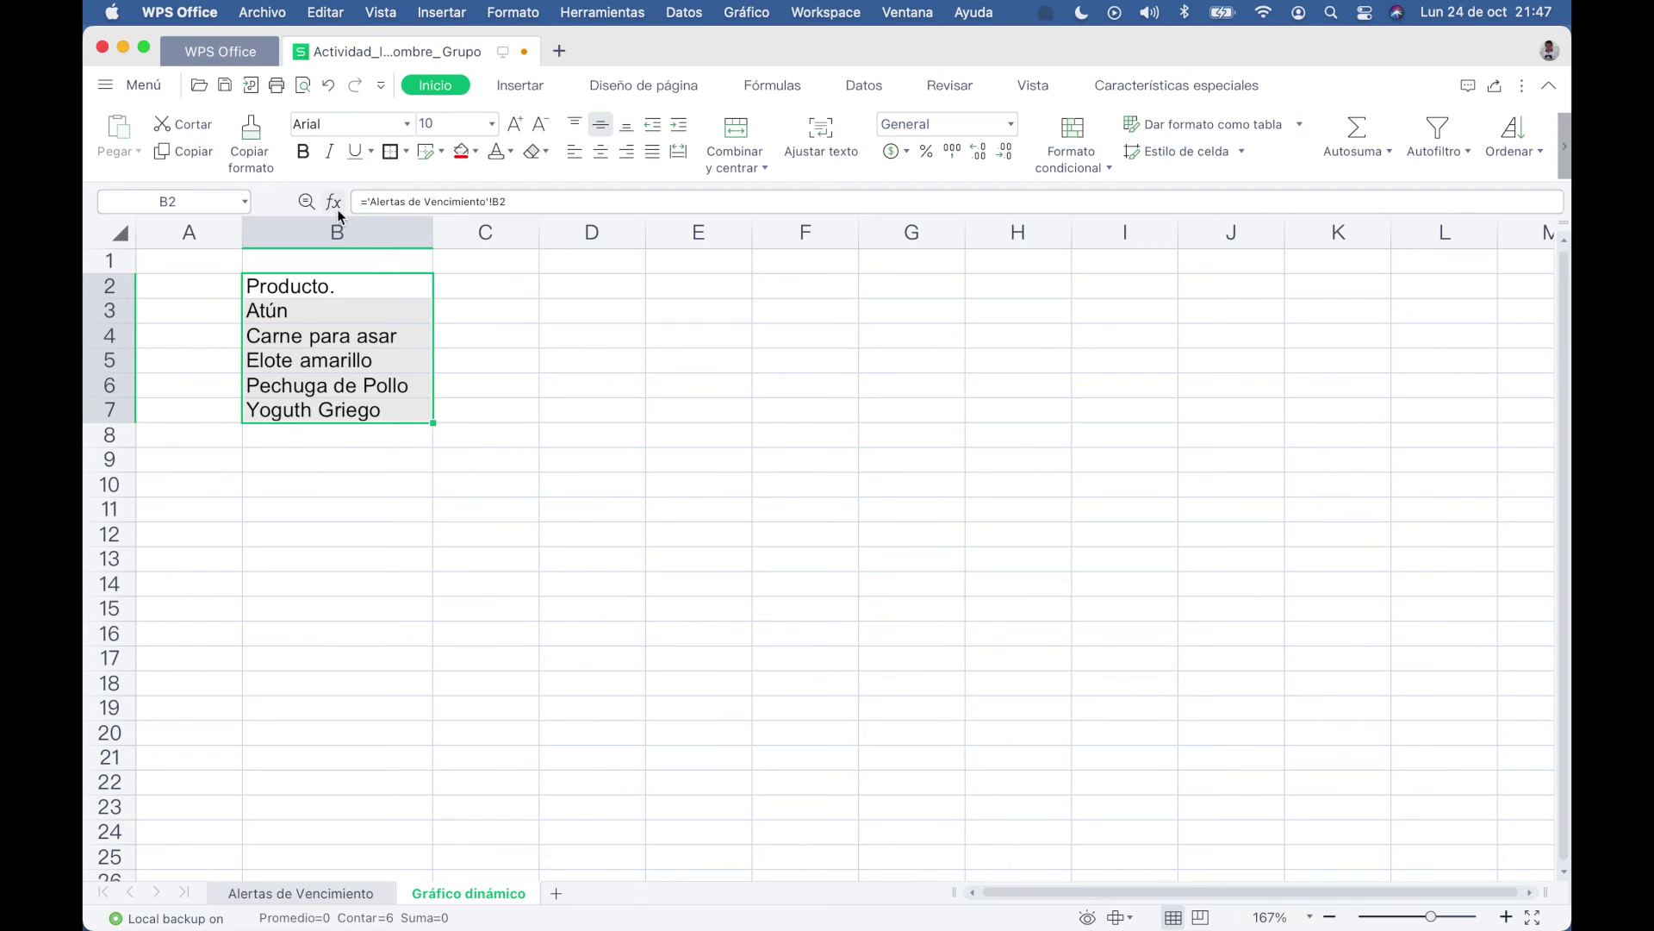
{"action": "left_click", "coordinate": [492, 361]}
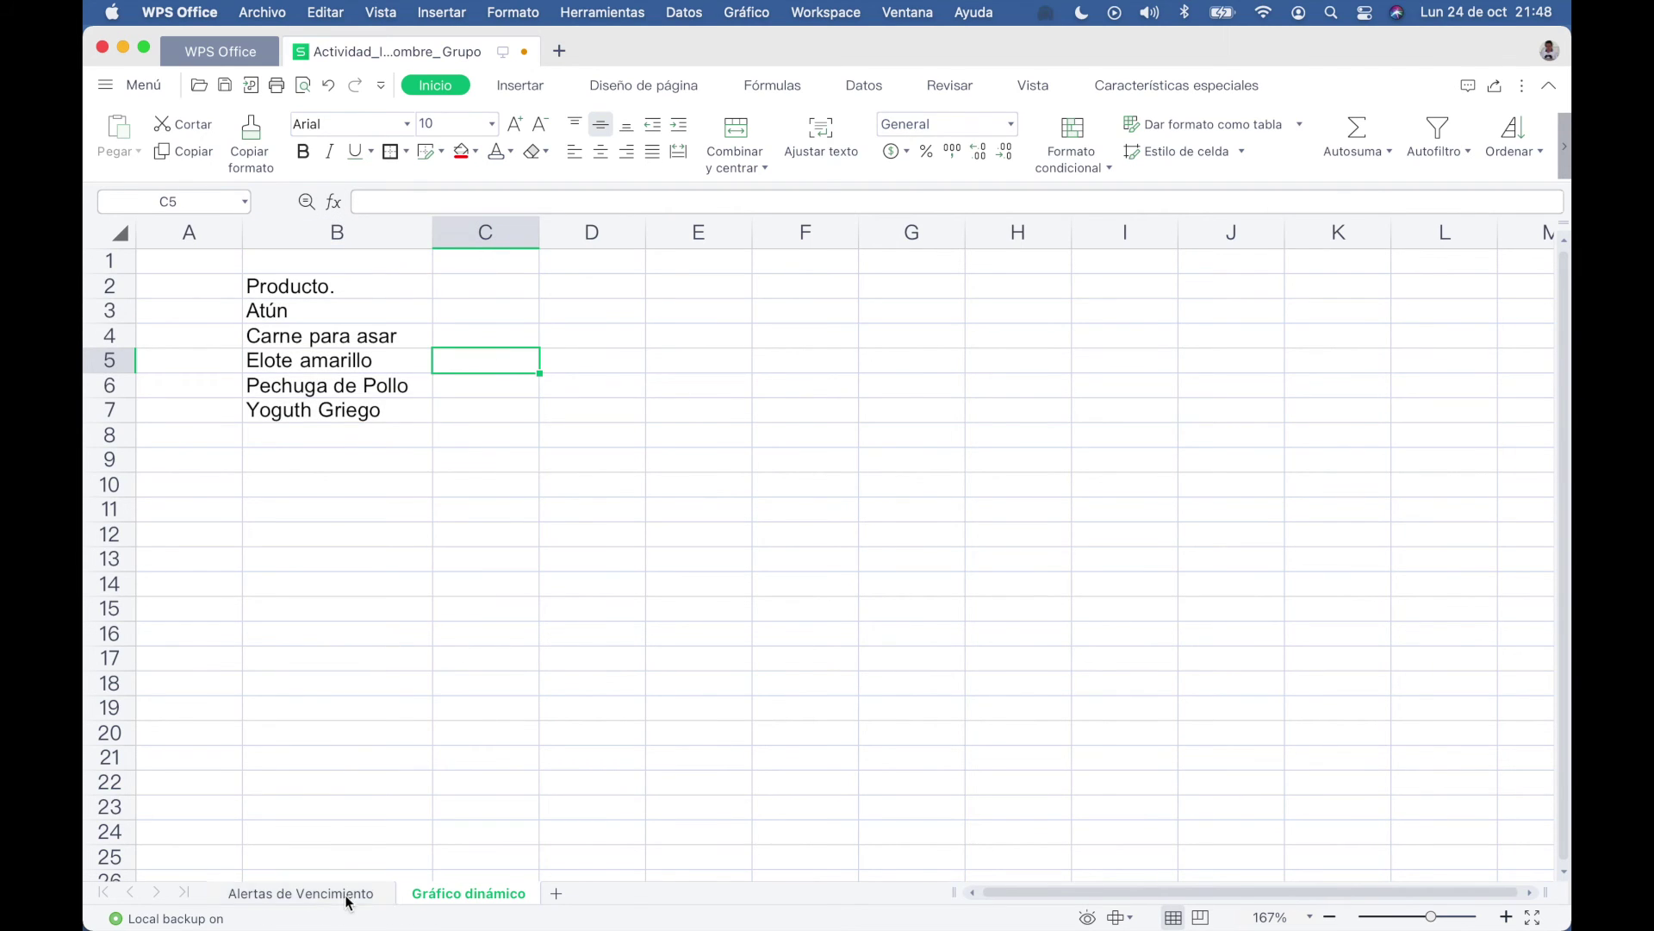
{"action": "left_click", "coordinate": [346, 901]}
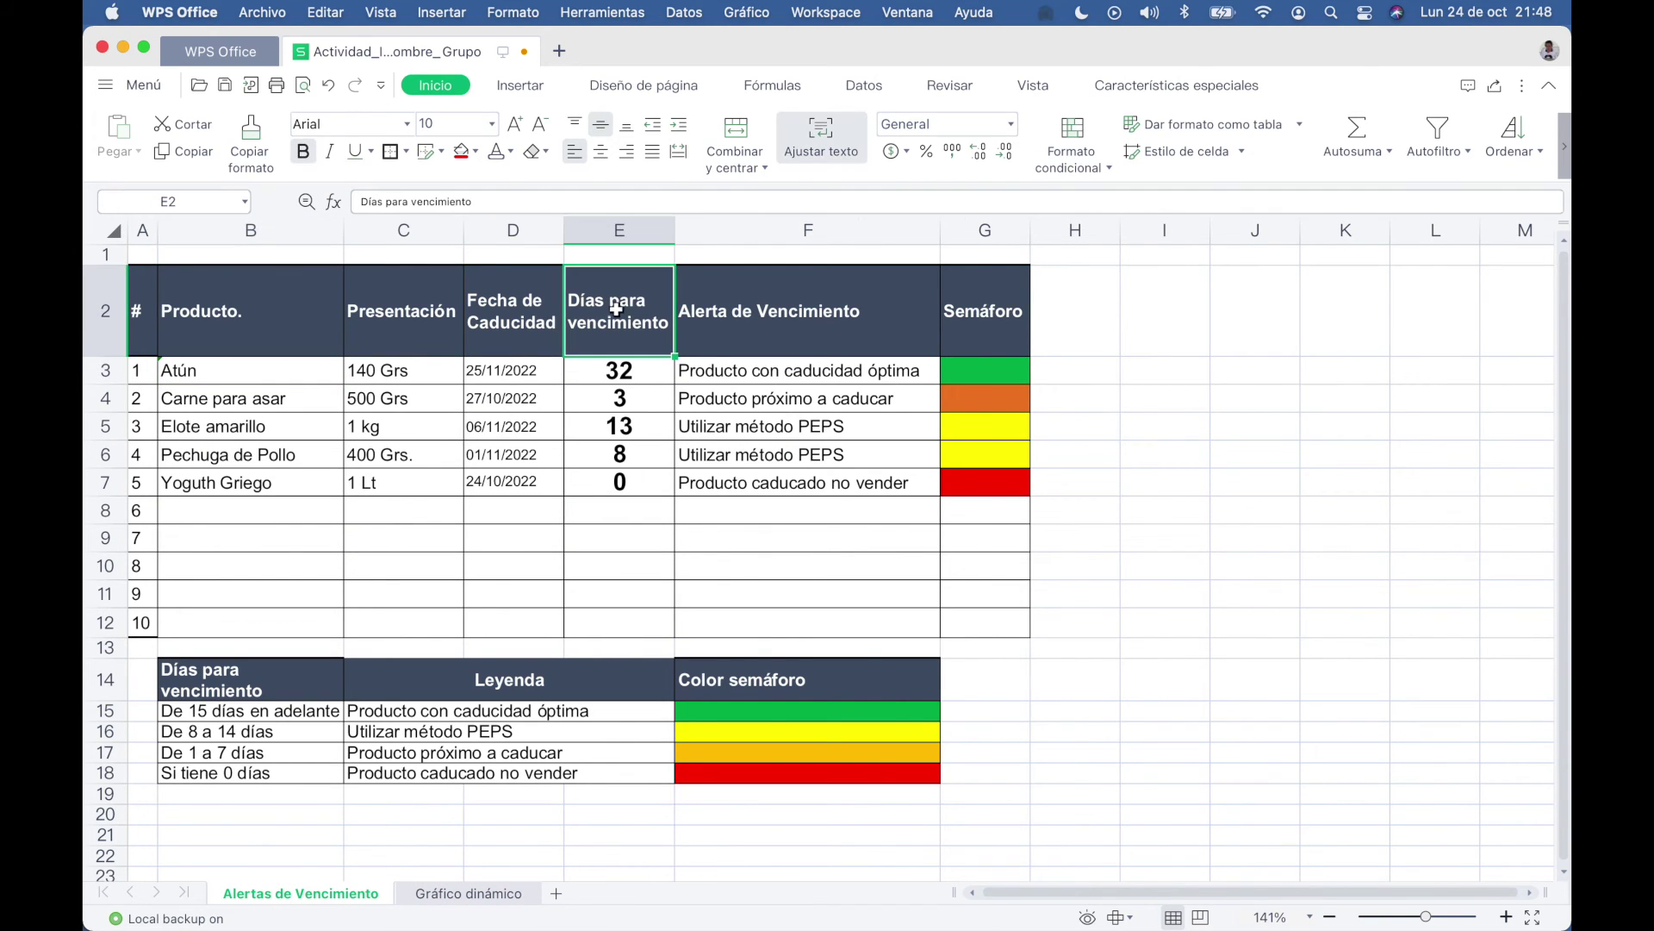
{"action": "left_click", "coordinate": [461, 896]}
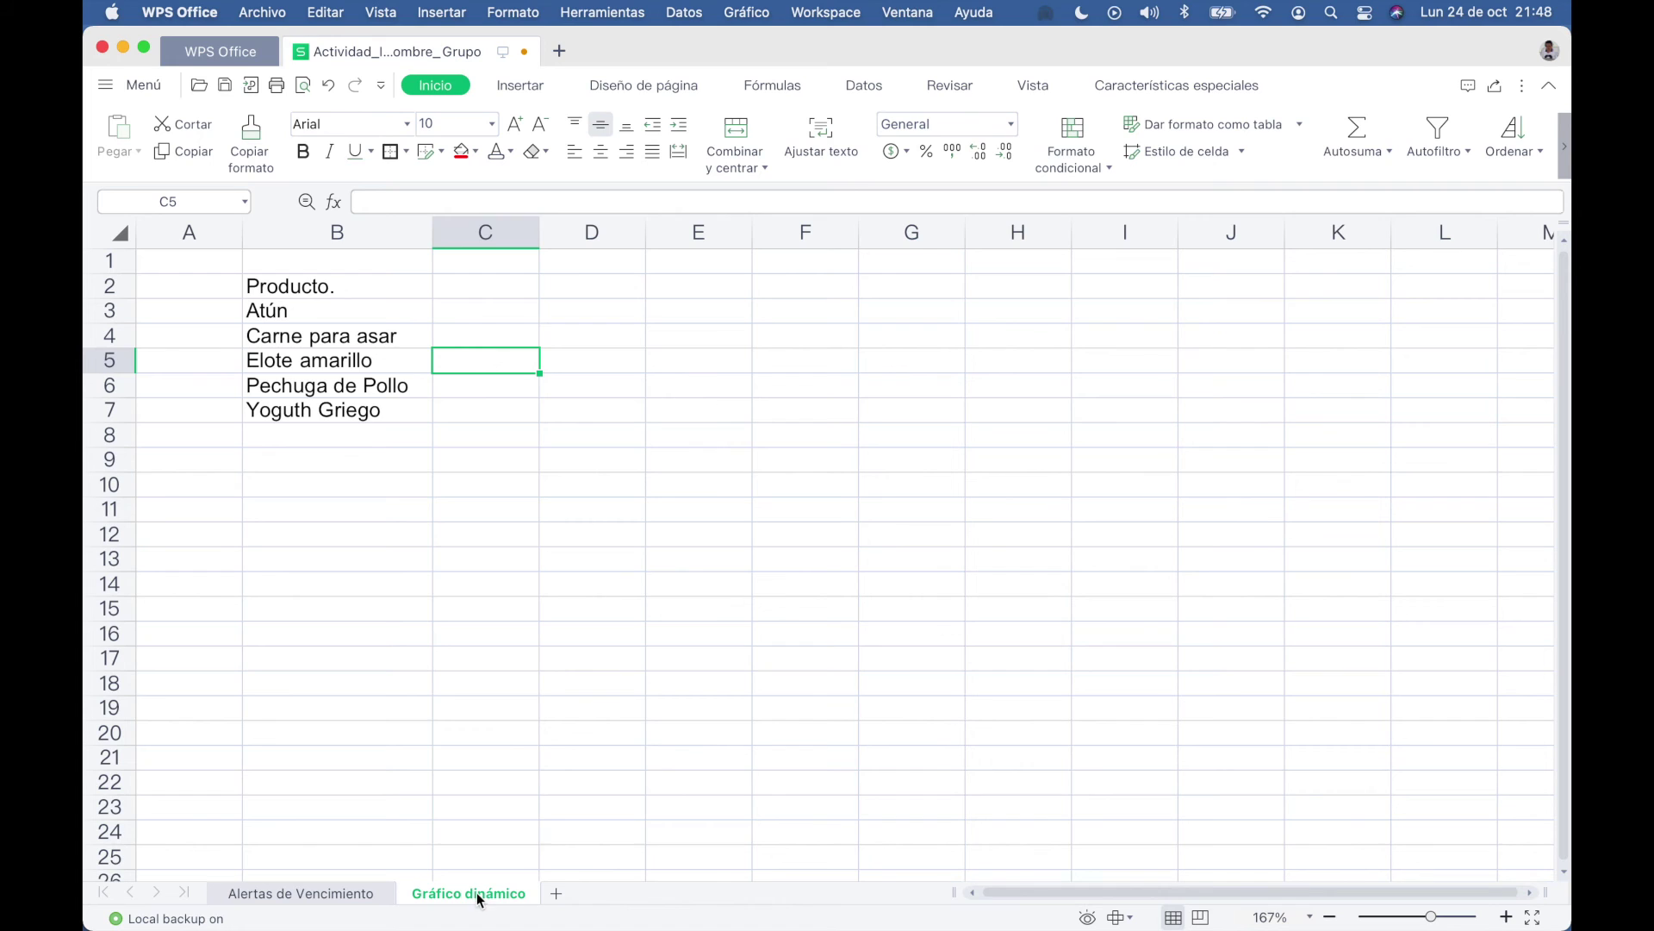
Link C2 to the alerts sheet's E2 heading and fill down to C7, giving 32, 3, 13, 8, 0.
{"action": "left_click", "coordinate": [478, 293]}
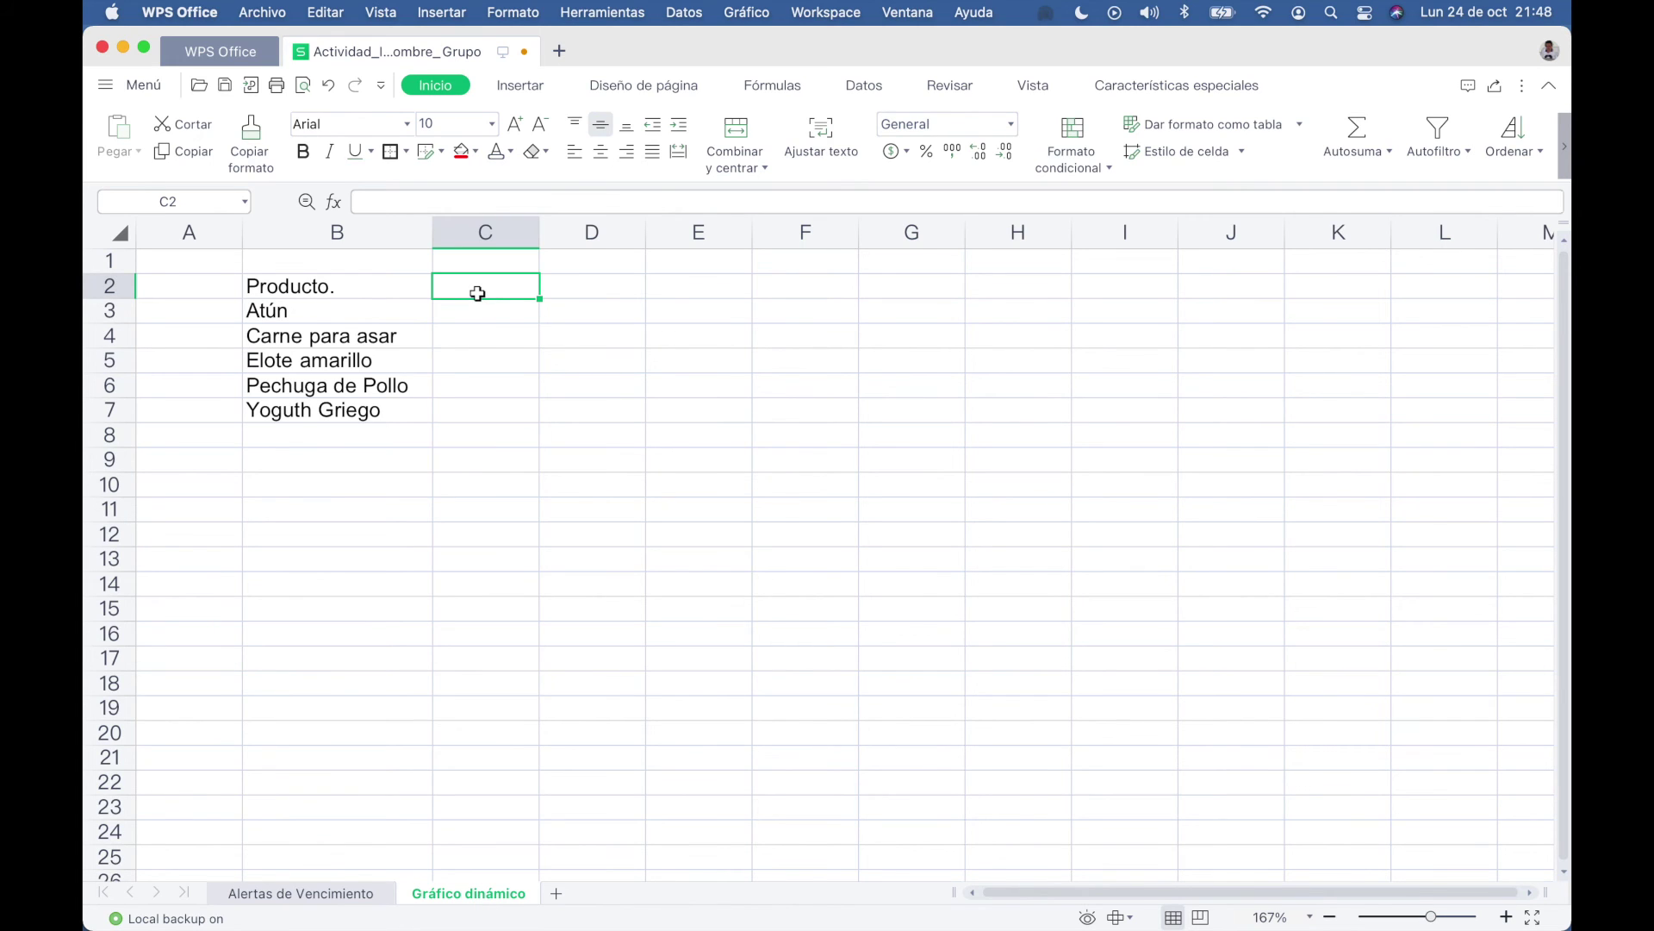
{"action": "type", "text": "="}
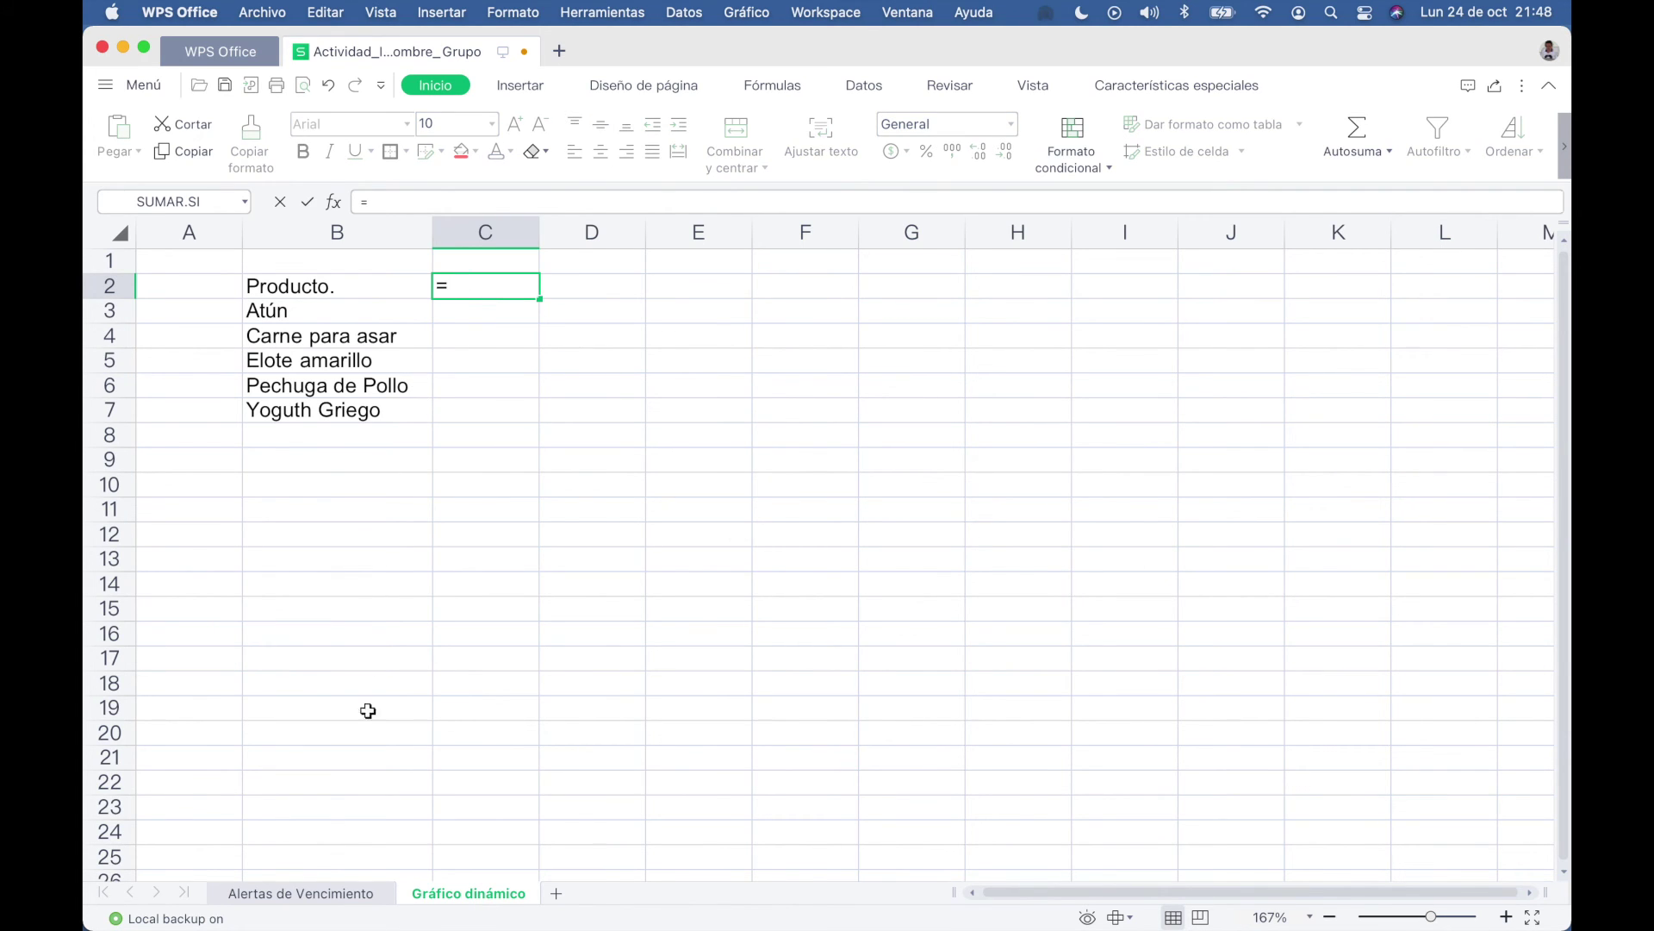
{"action": "left_click", "coordinate": [323, 896]}
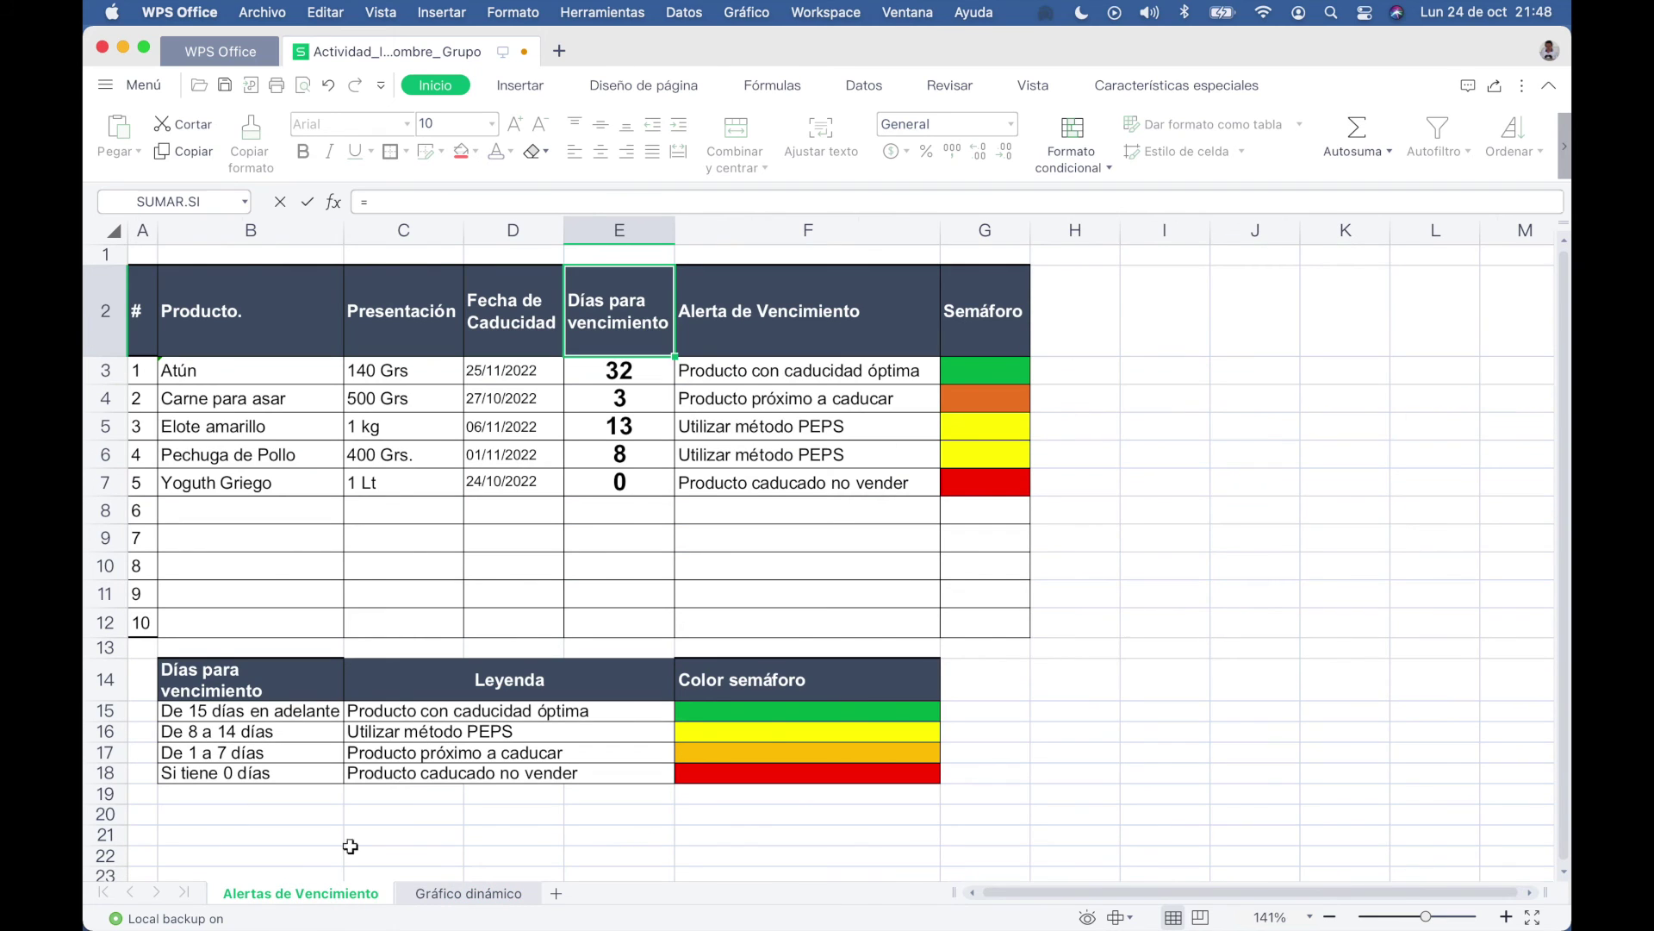
{"action": "left_click", "coordinate": [627, 308]}
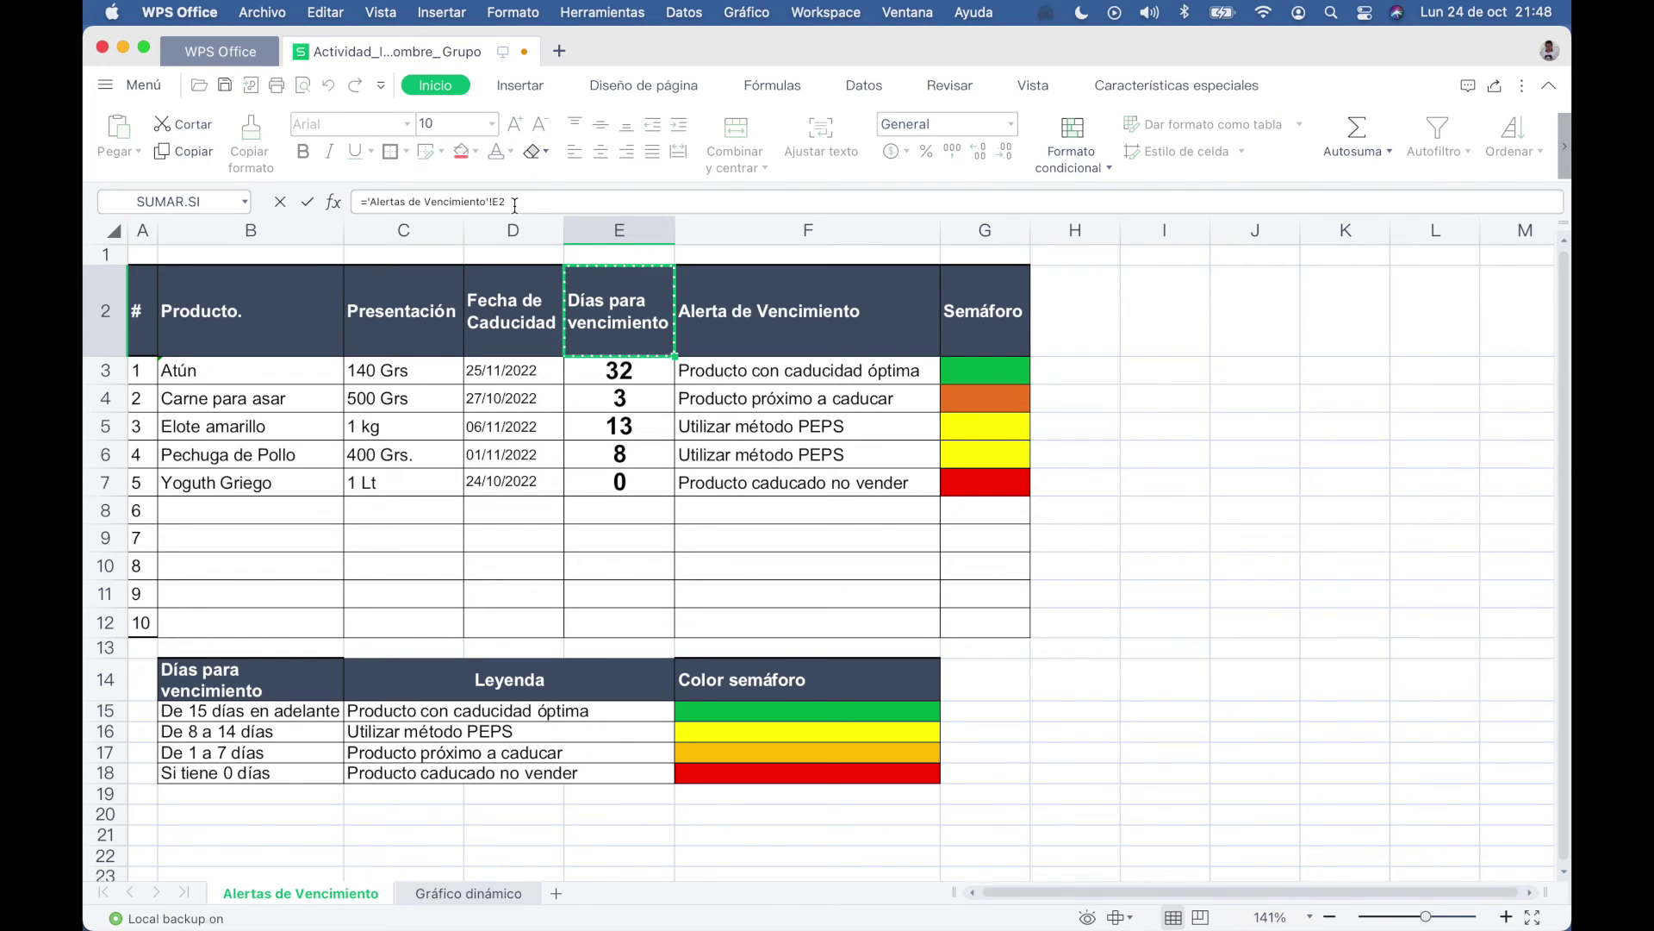
{"action": "key", "text": "Escape"}
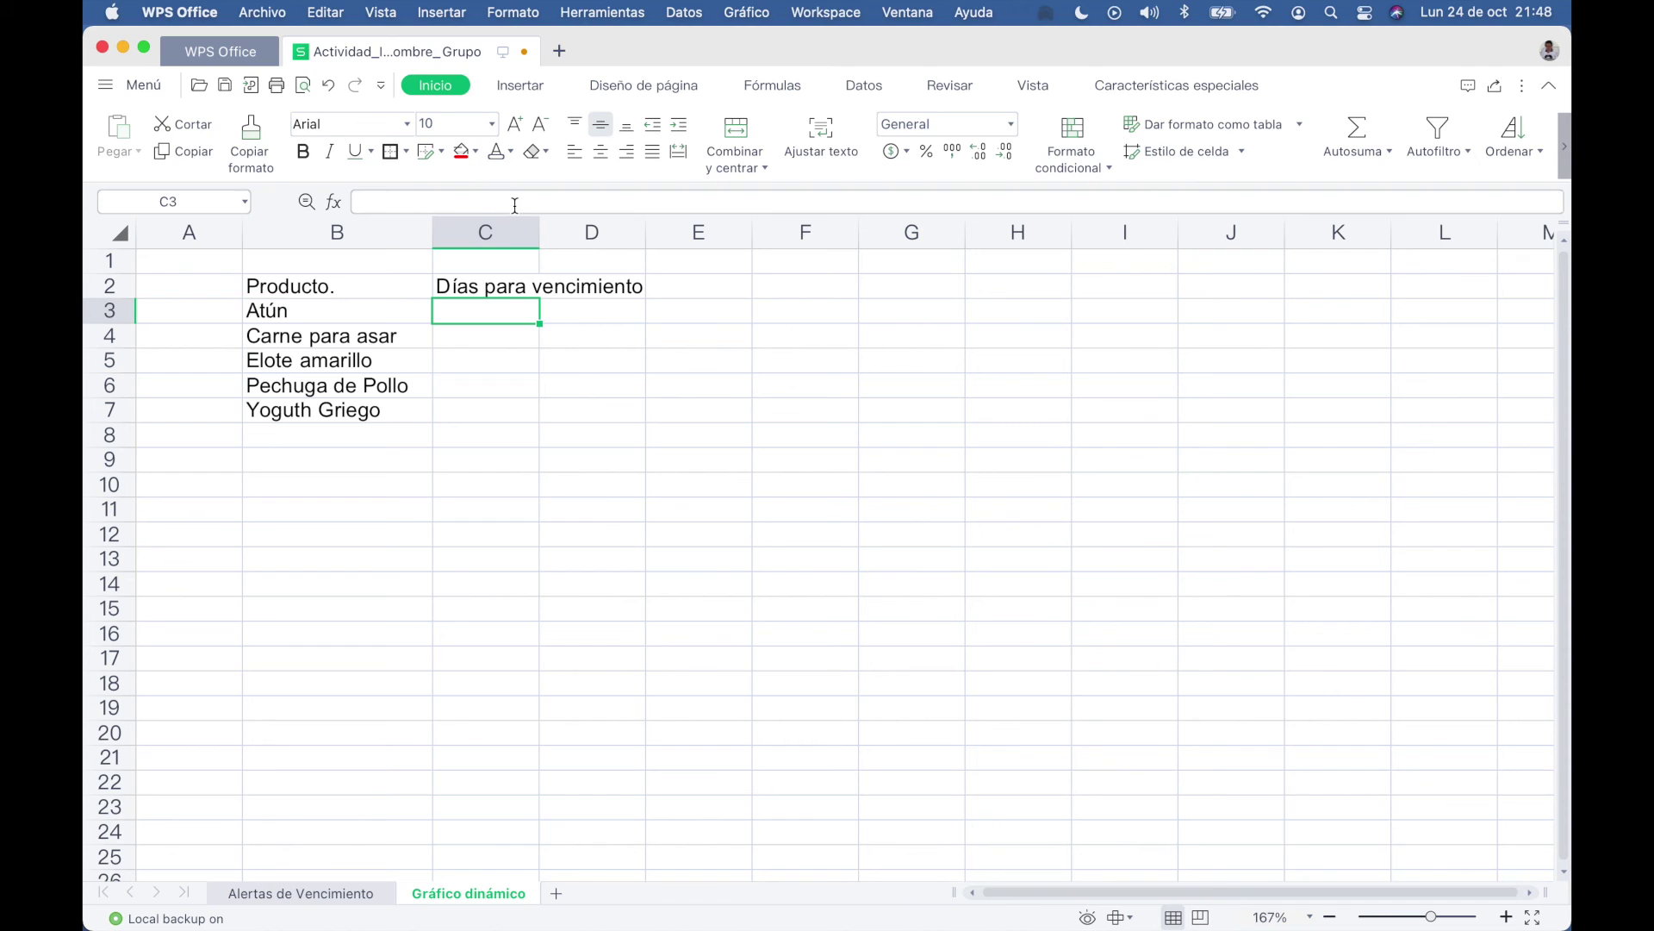
{"action": "left_click", "coordinate": [530, 289]}
{"action": "left_click_drag", "start_coordinate": [539, 298], "coordinate": [528, 416]}
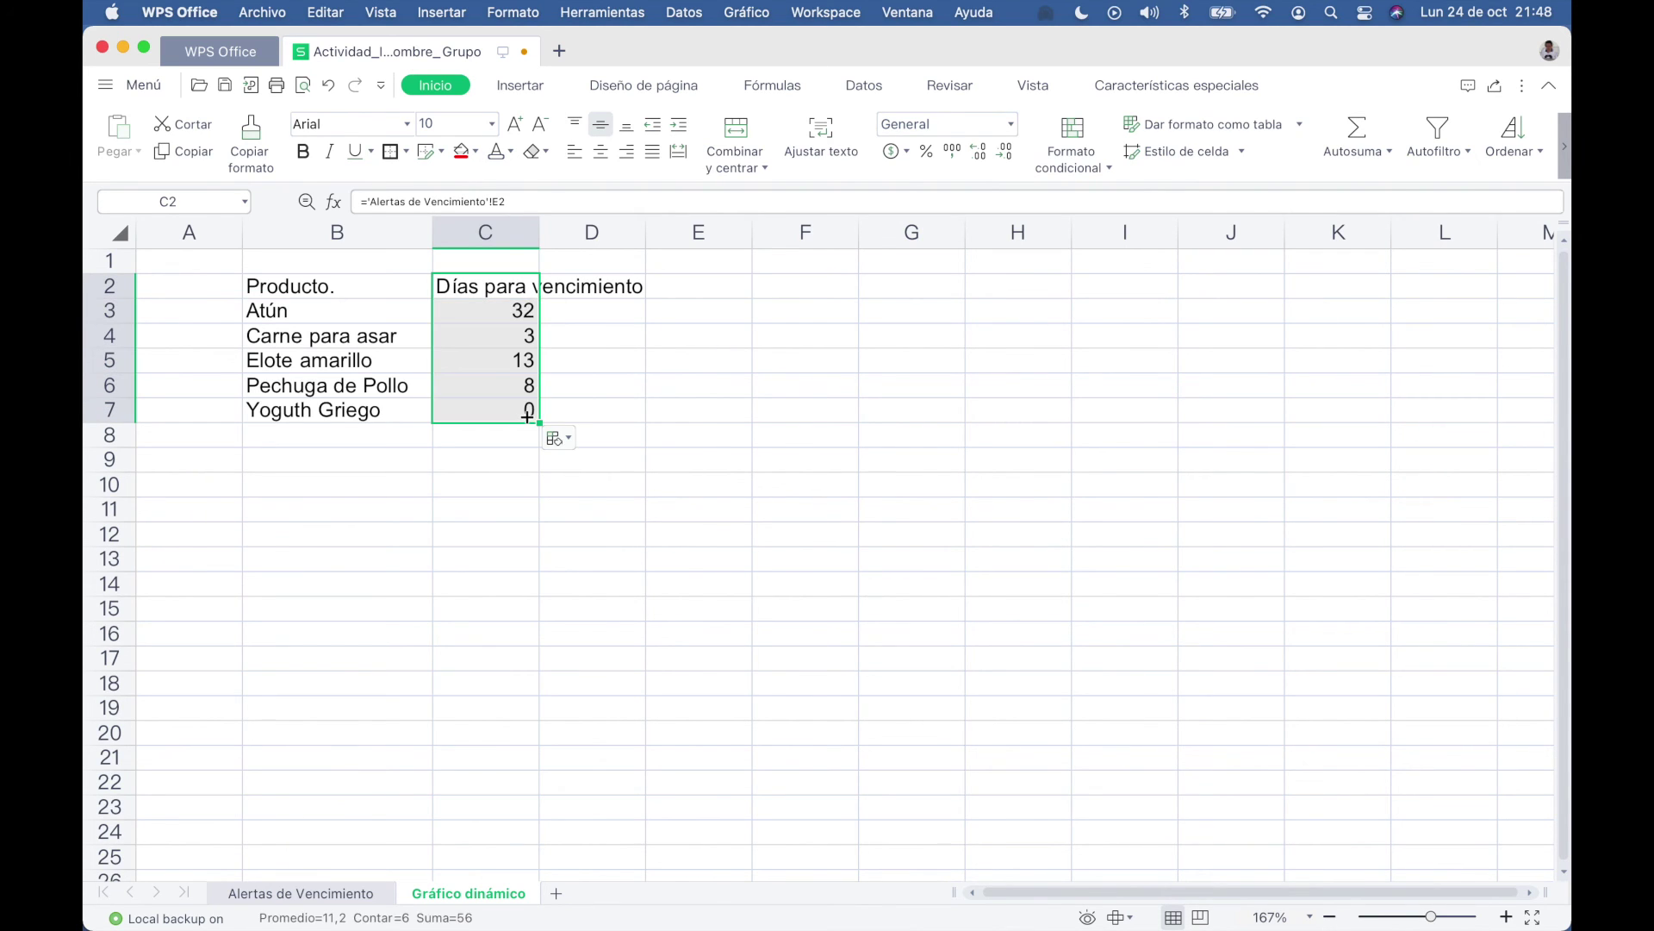
{"action": "left_click", "coordinate": [115, 288]}
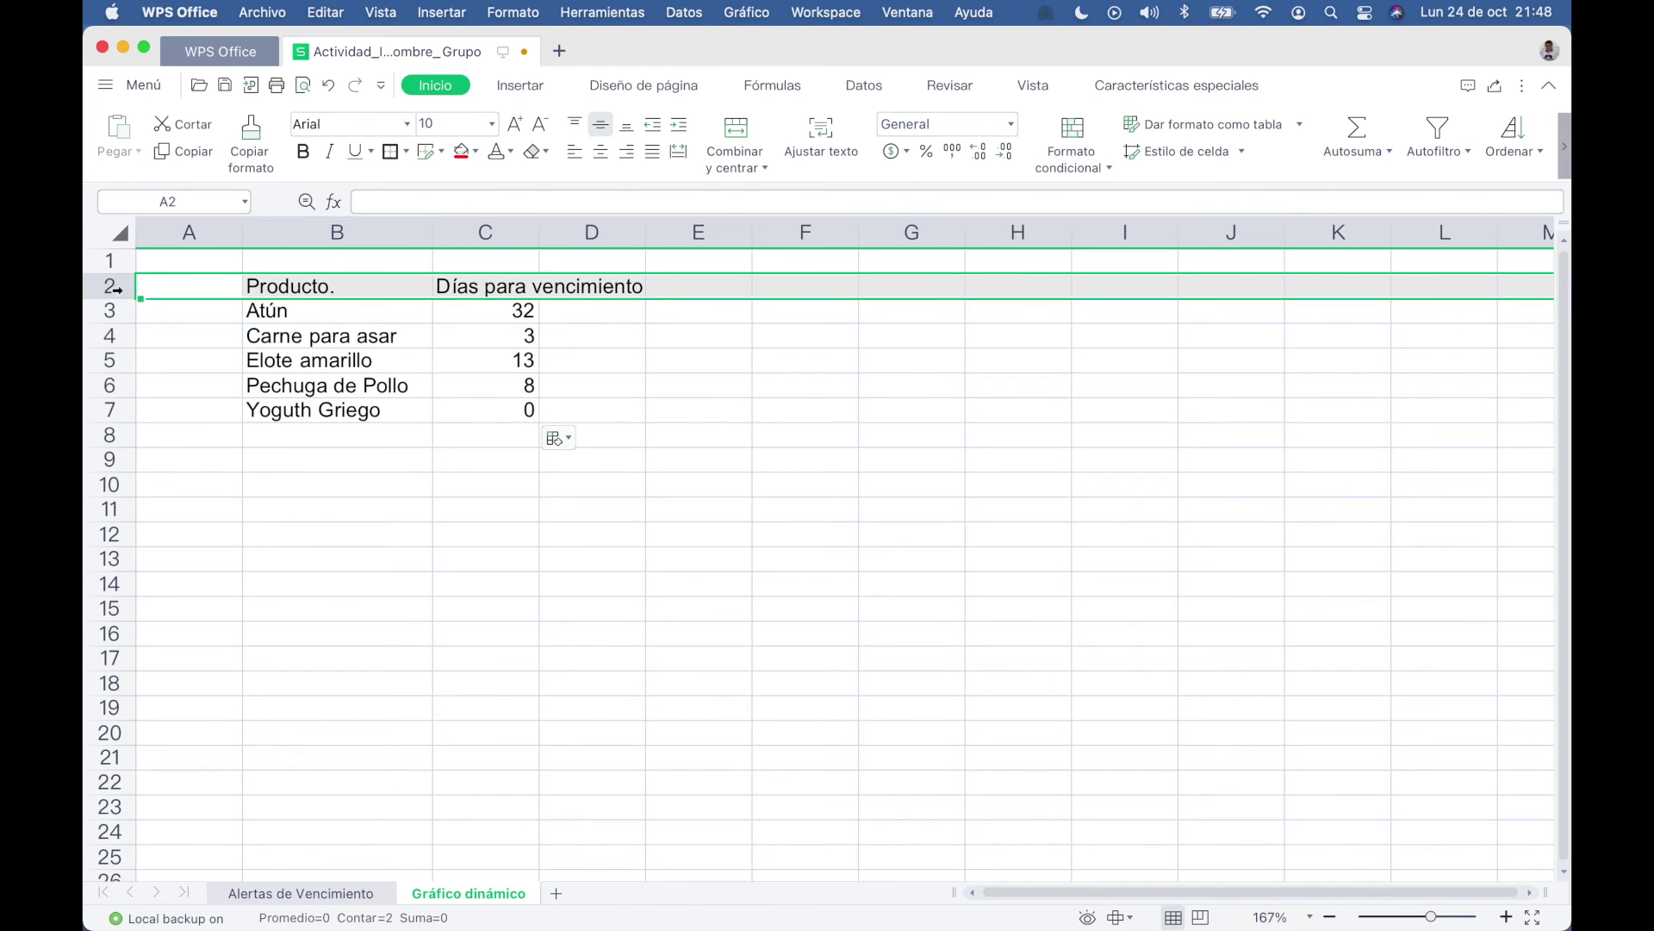
Wrap the row 2 headers and widen column C so Días para vencimiento fits on two lines.
{"action": "left_click", "coordinate": [814, 140]}
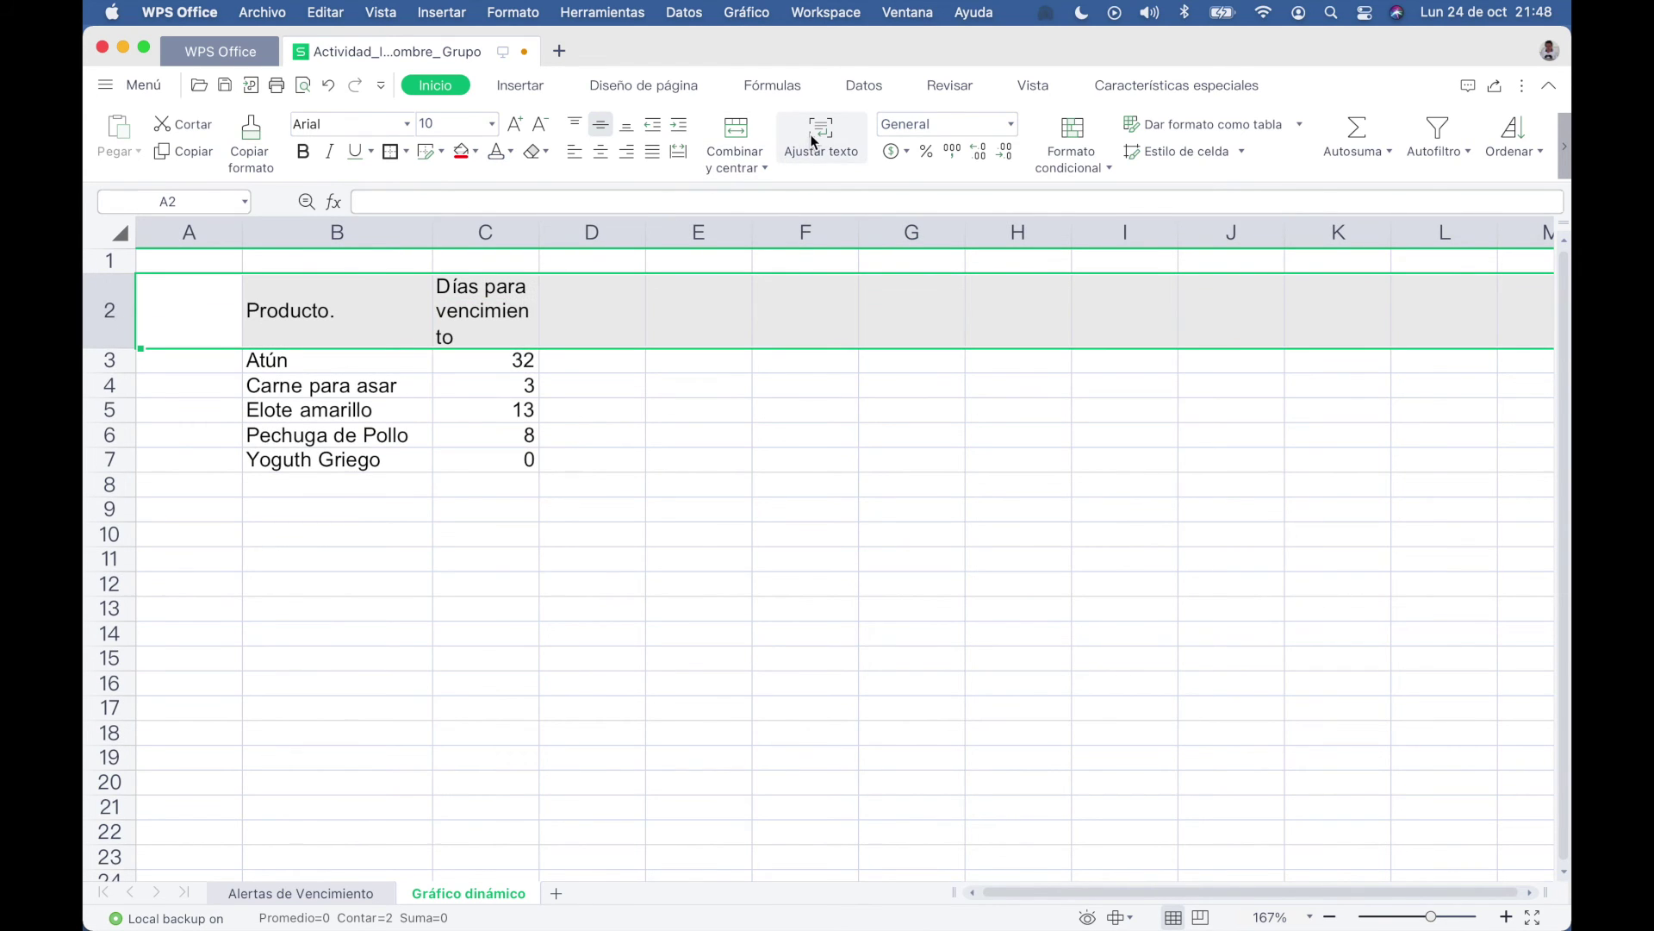
{"action": "left_click_drag", "start_coordinate": [537, 233], "coordinate": [563, 234]}
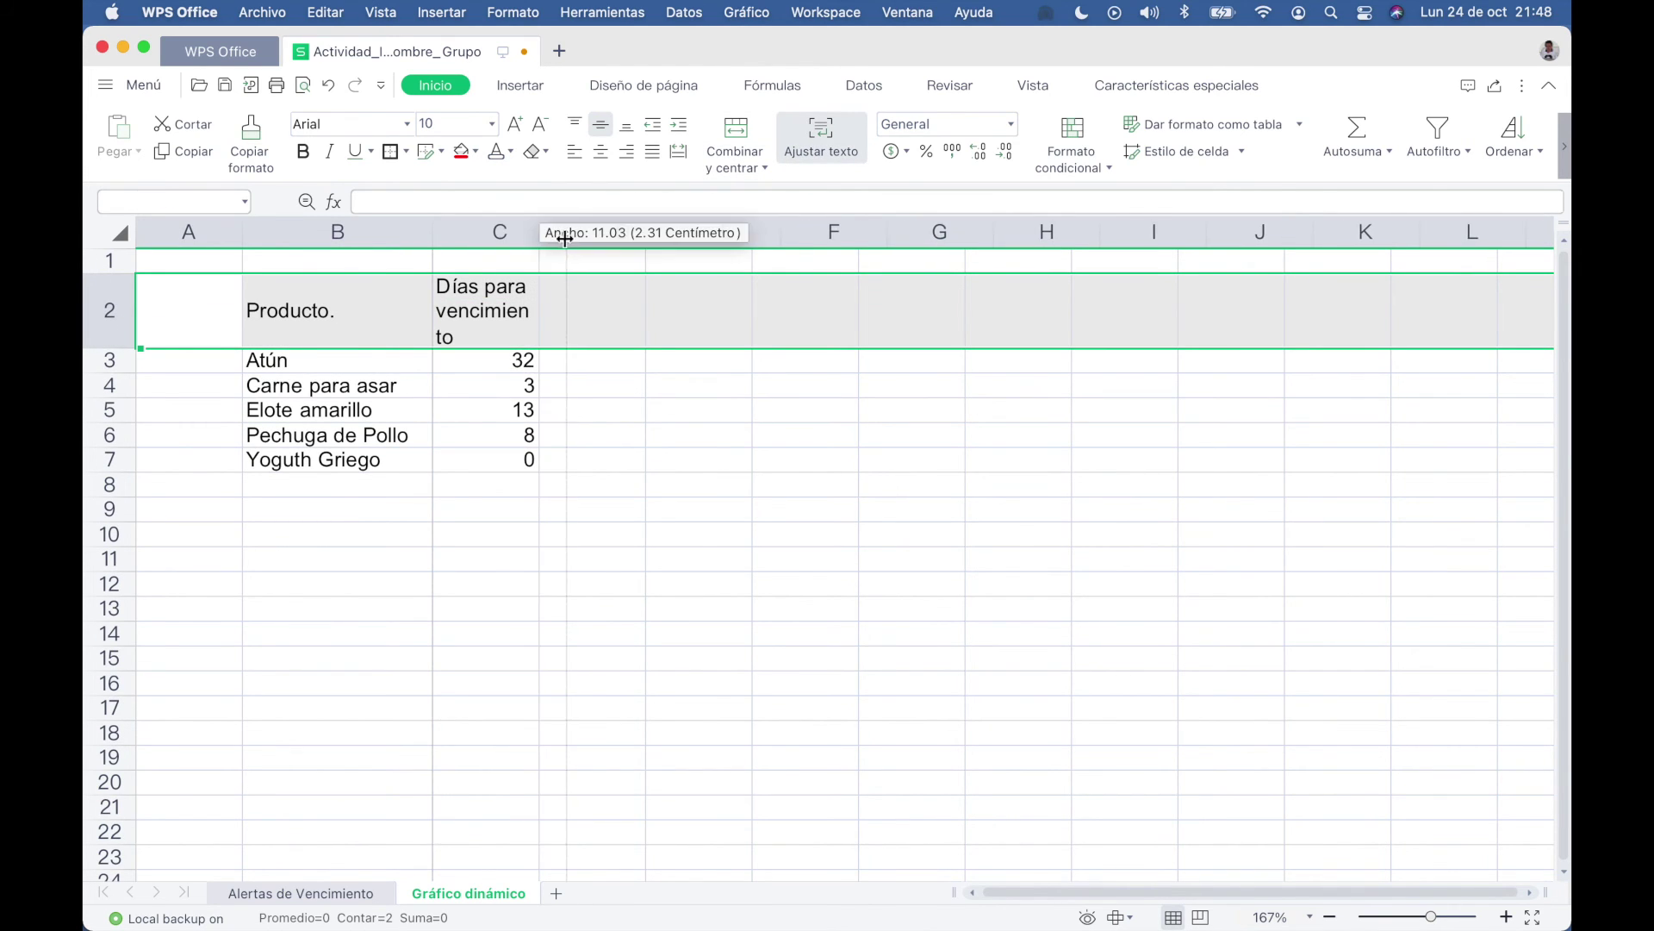
{"action": "left_click", "coordinate": [585, 417]}
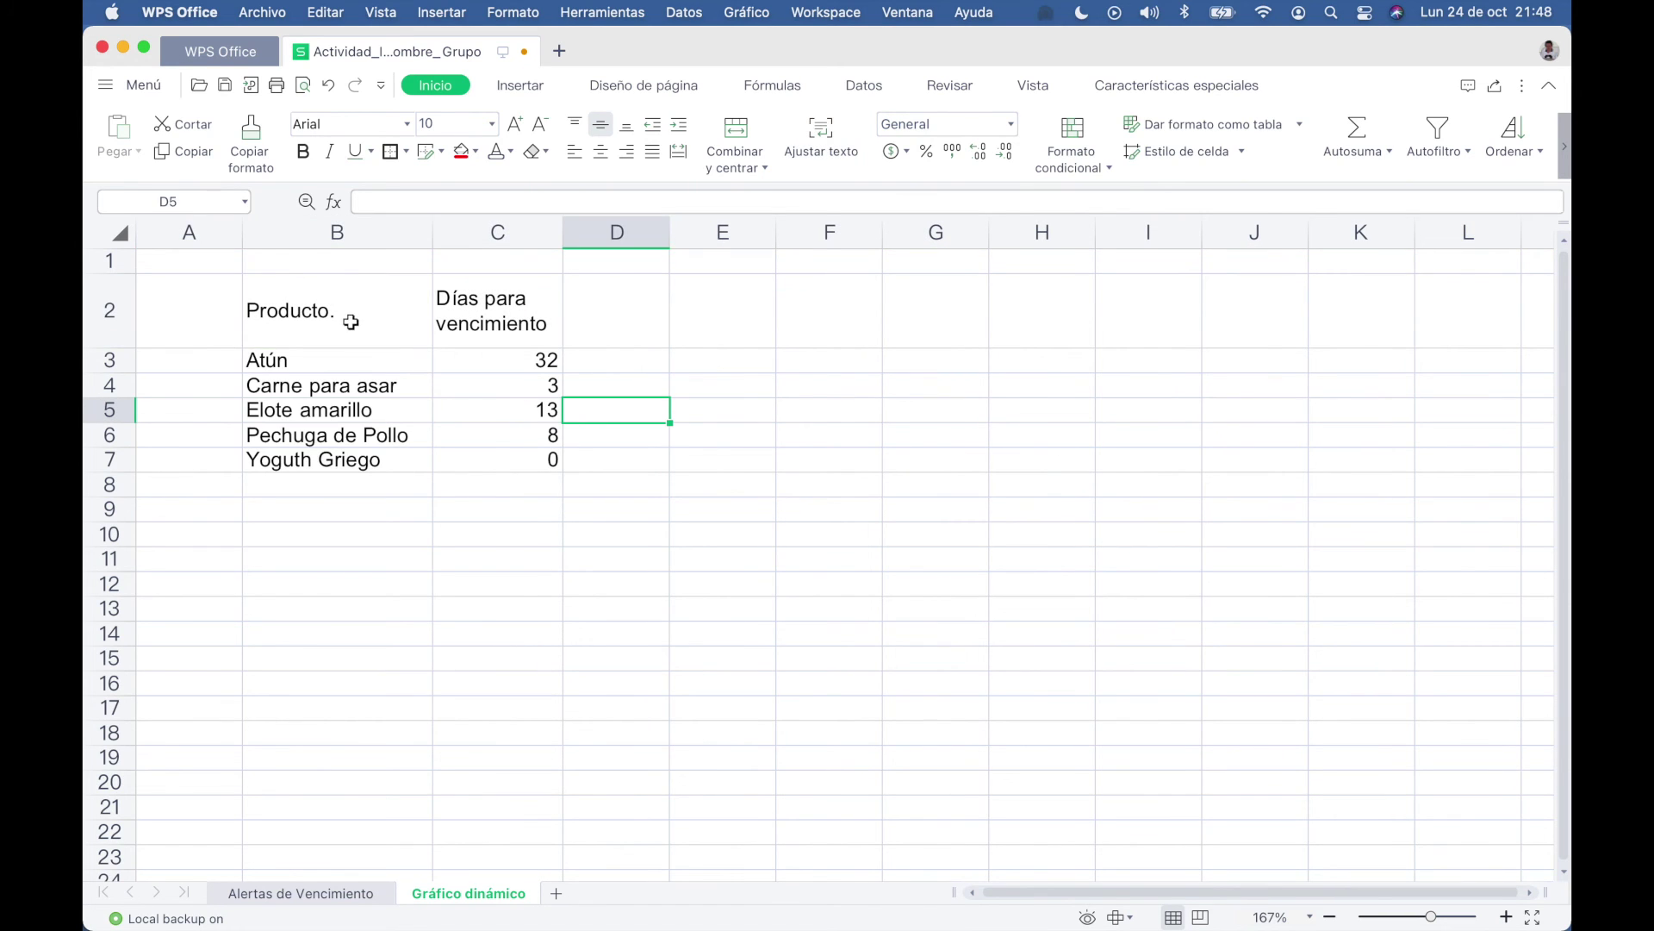
Give the B2:C7 table all borders plus a thick outside border.
{"action": "left_click_drag", "start_coordinate": [350, 322], "coordinate": [510, 450]}
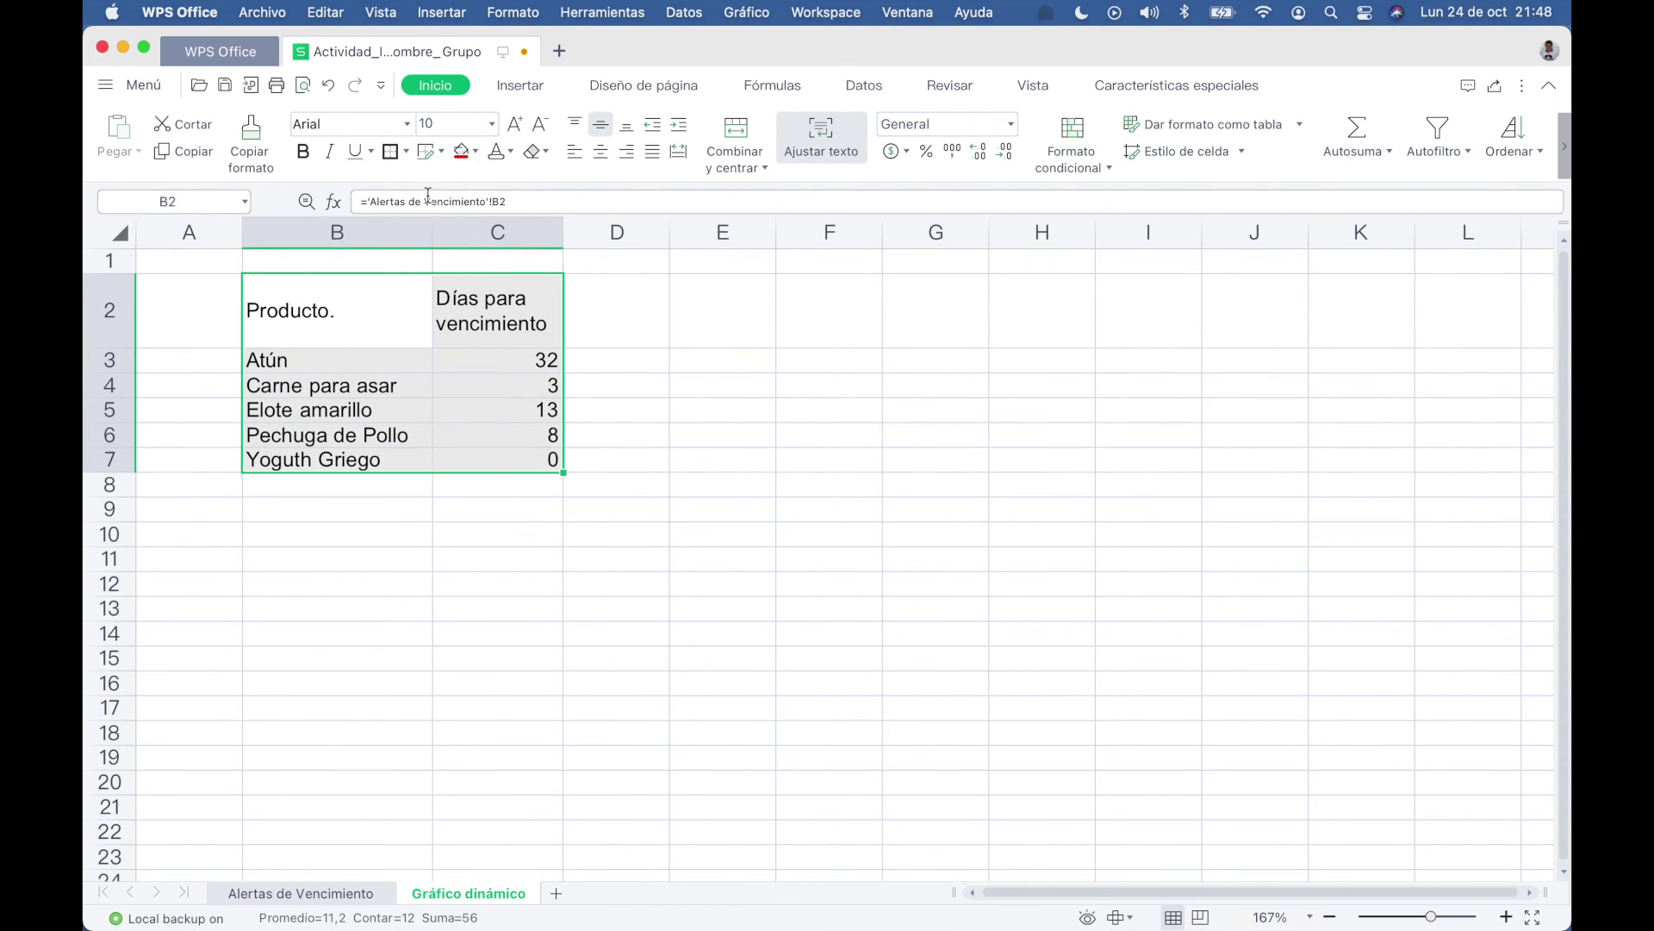
{"action": "left_click", "coordinate": [406, 153]}
{"action": "left_click", "coordinate": [447, 220]}
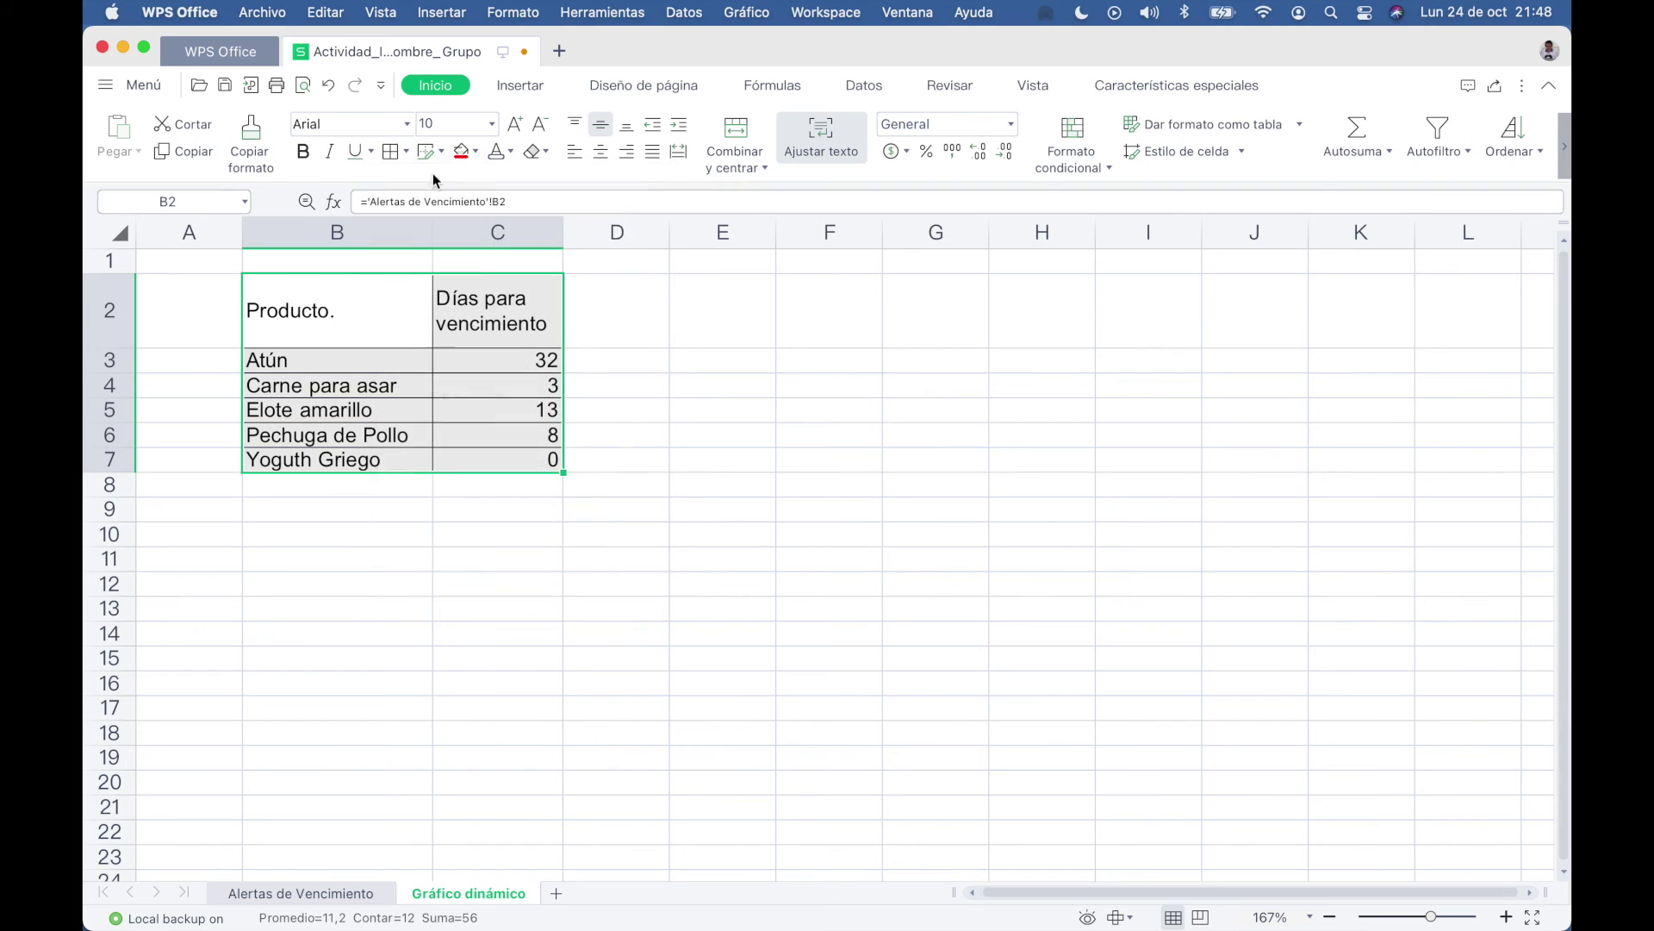
{"action": "left_click", "coordinate": [406, 152]}
{"action": "left_click", "coordinate": [480, 269]}
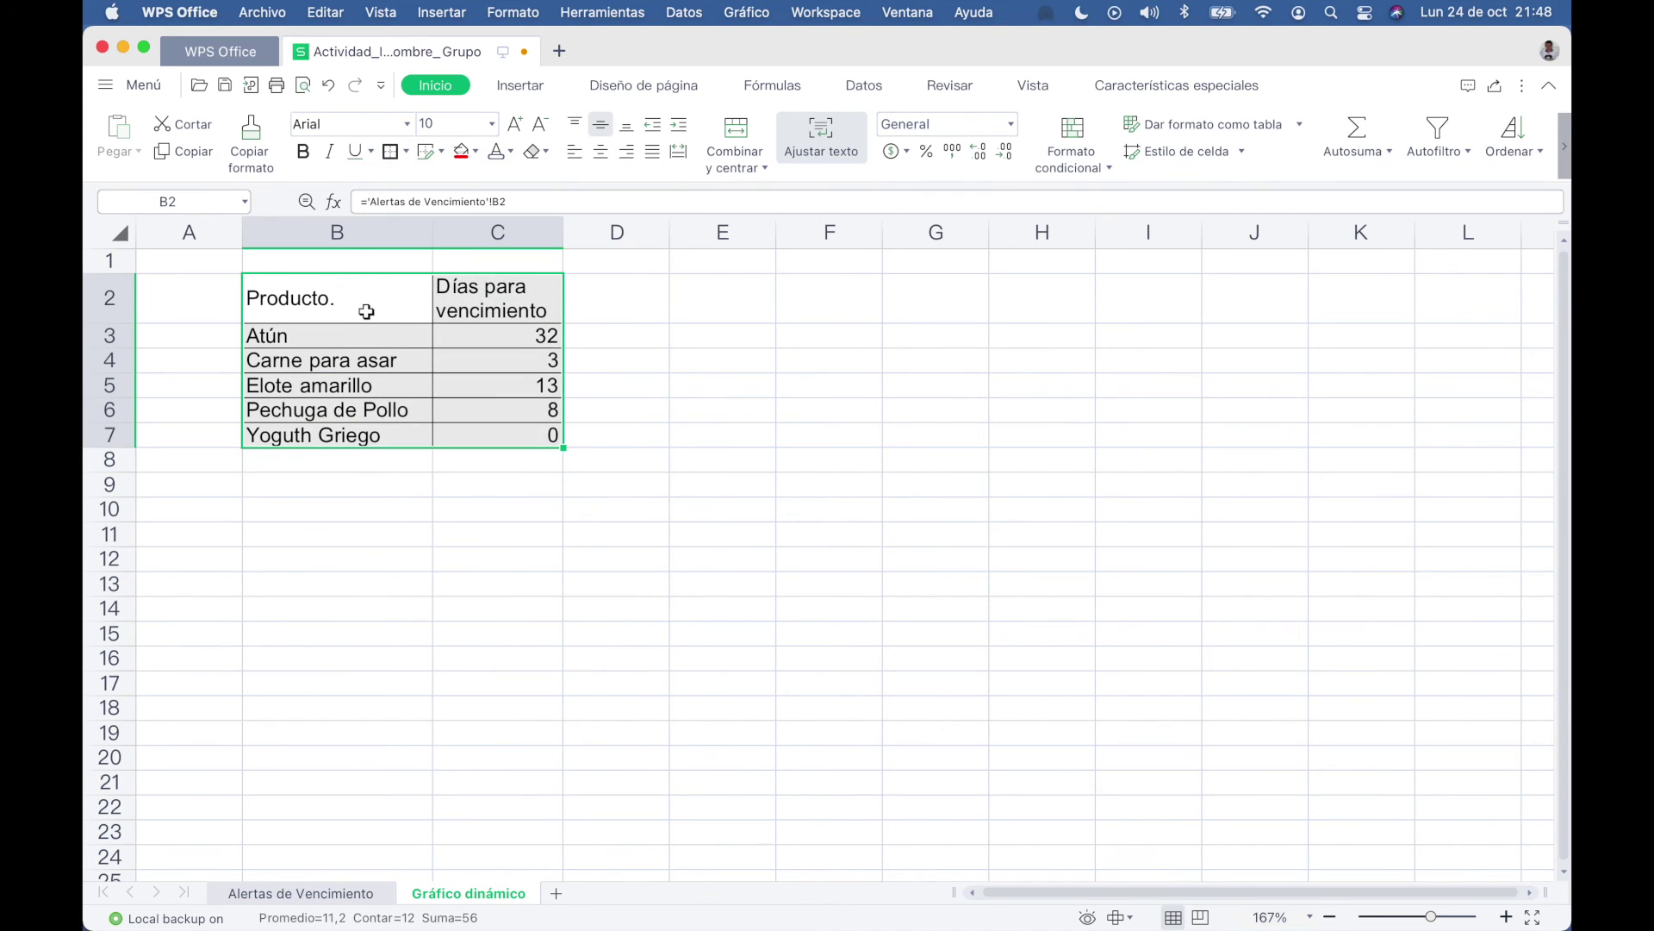
{"action": "left_click_drag", "start_coordinate": [365, 310], "coordinate": [500, 302]}
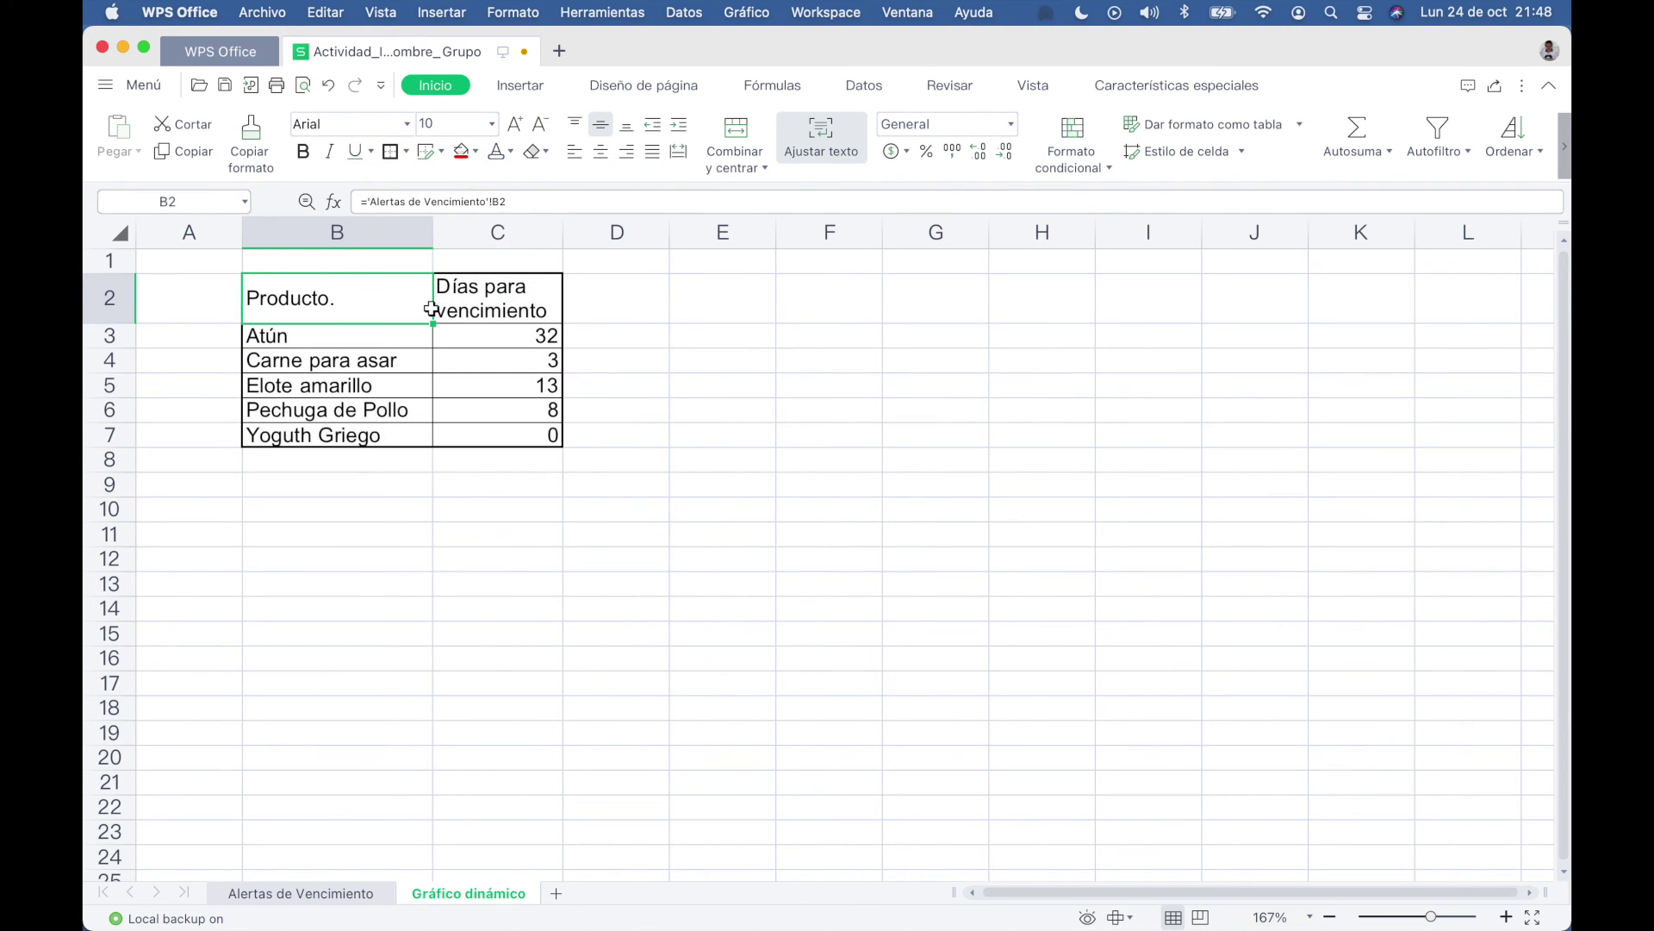
Fill the B2:C2 headers dark blue-grey with centred text, then select the table for charting.
{"action": "left_click", "coordinate": [476, 151]}
{"action": "left_click", "coordinate": [535, 225]}
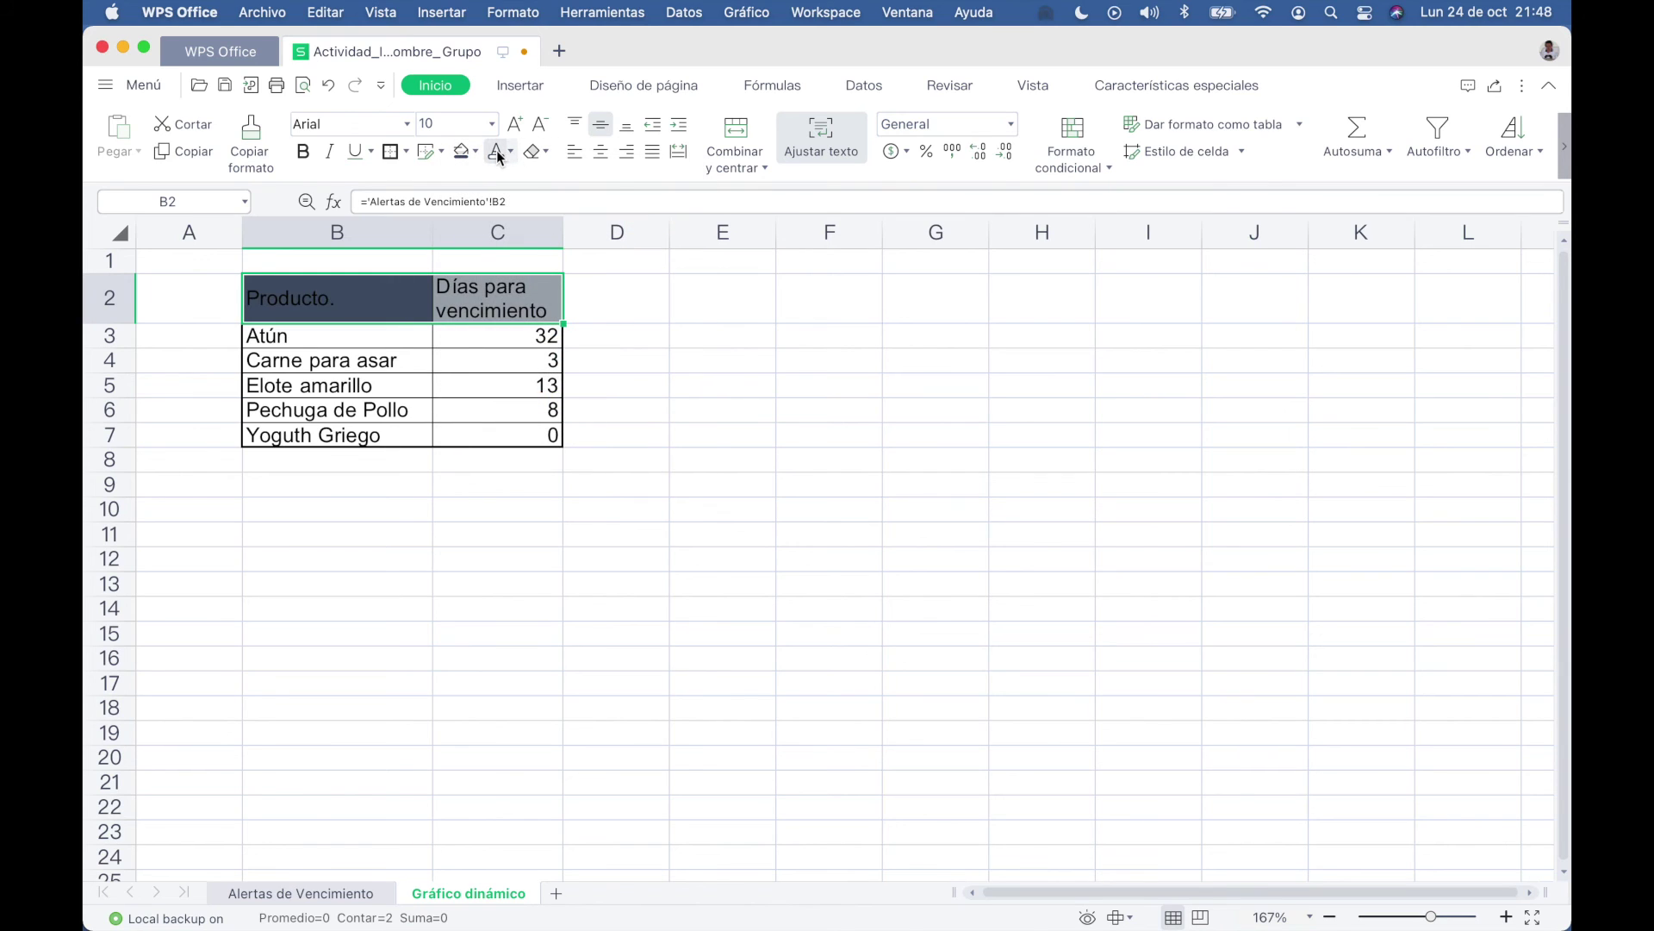
{"action": "left_click", "coordinate": [601, 153]}
{"action": "left_click", "coordinate": [618, 354]}
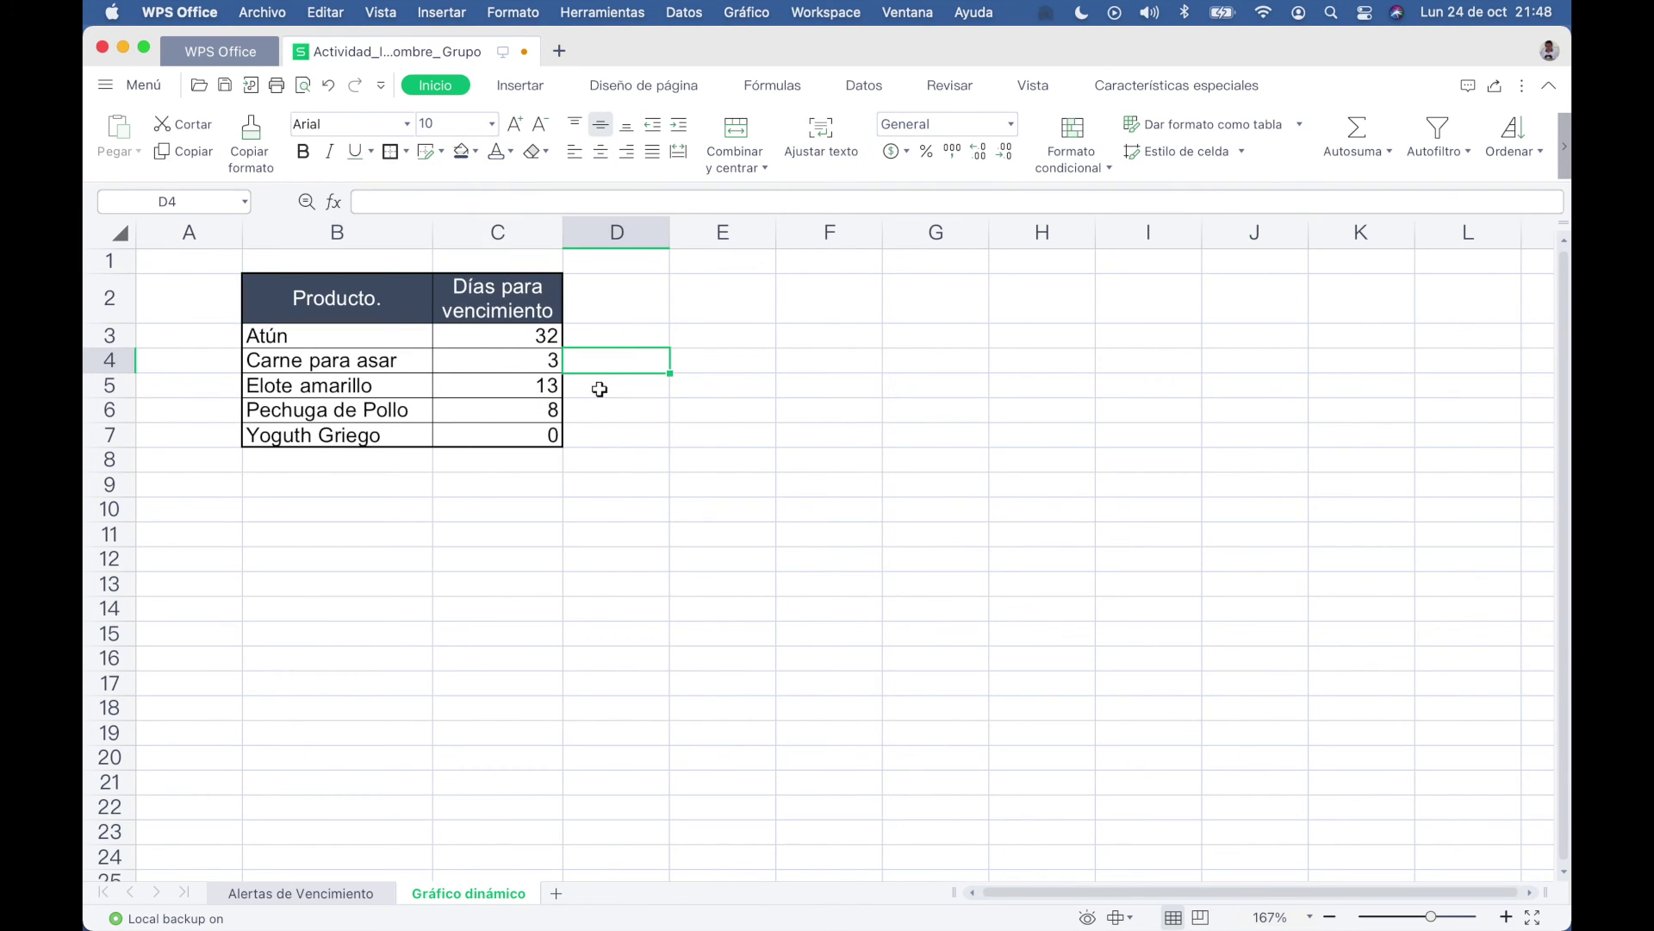
{"action": "mouse_move", "coordinate": [312, 301]}
{"action": "left_mouse_down"}
{"action": "mouse_move", "coordinate": [507, 409]}
{"action": "mouse_move", "coordinate": [509, 434]}
{"action": "left_mouse_up"}
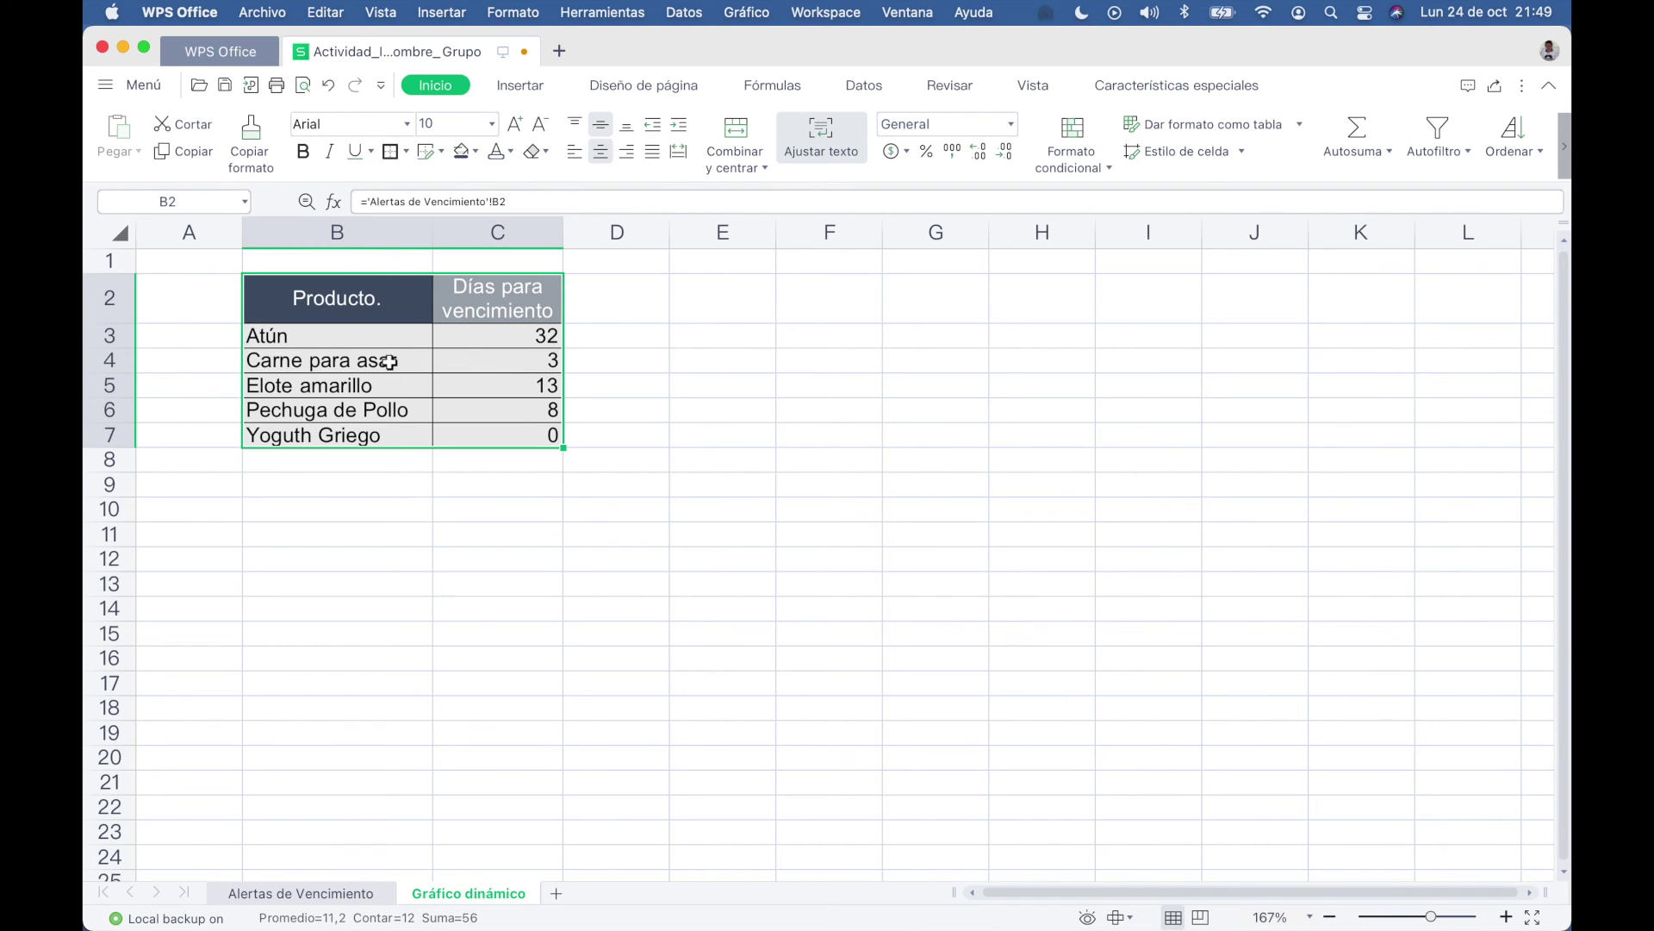
{"action": "left_click", "coordinate": [517, 86]}
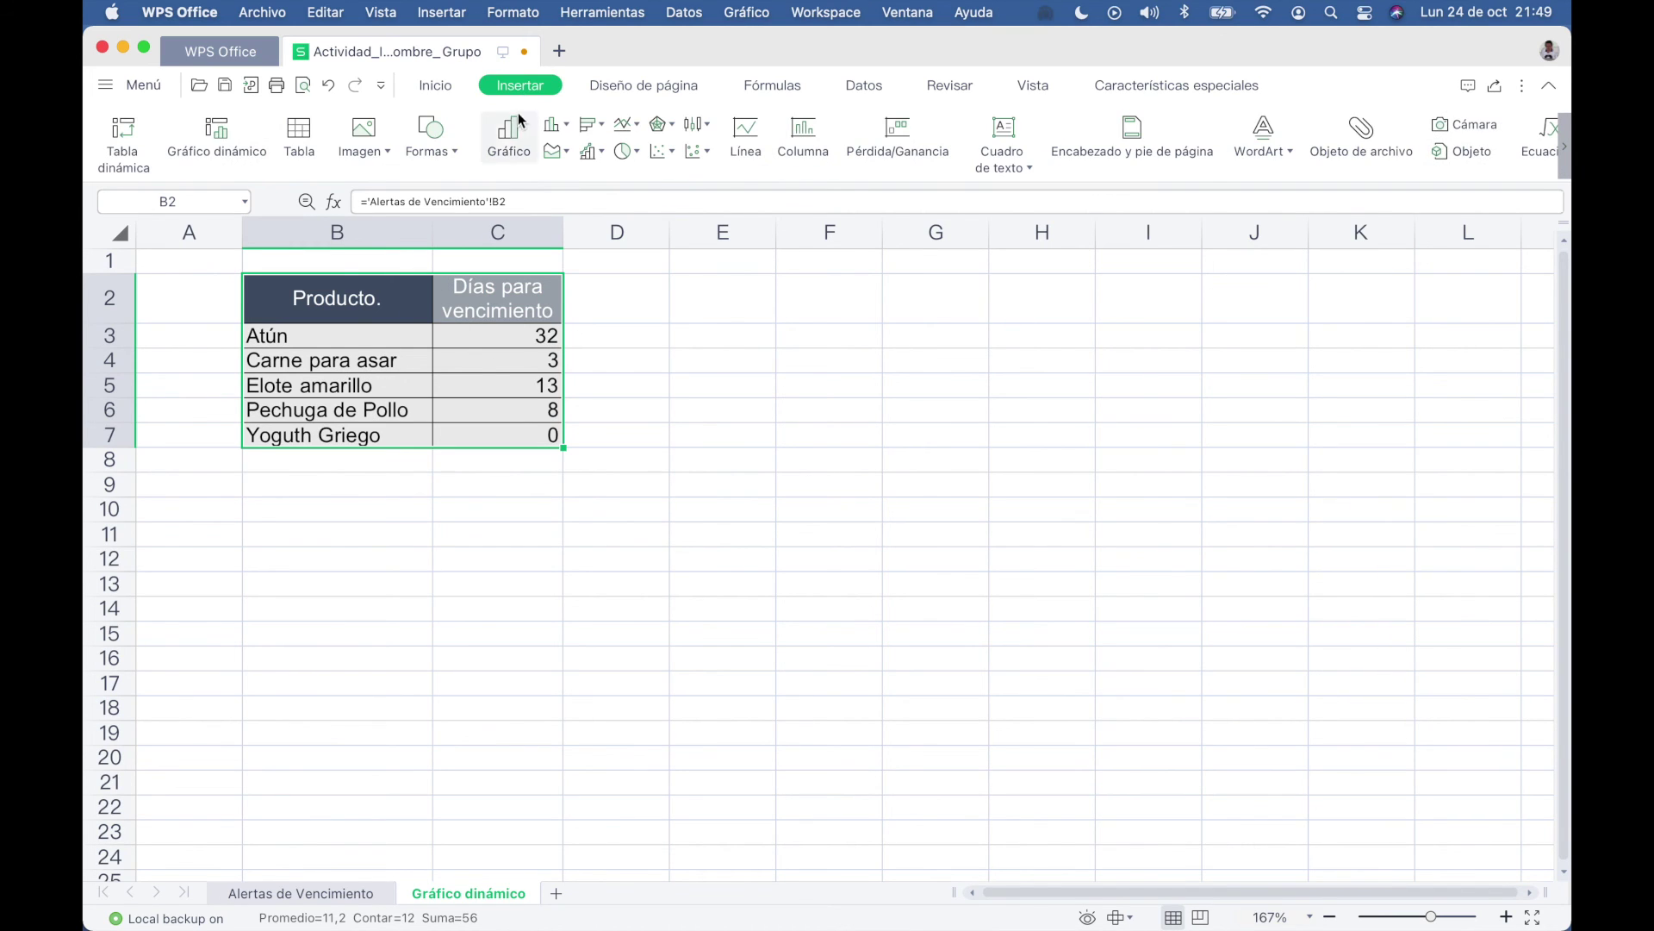
Insert a clustered bar chart of Días para vencimiento per product and place it beside the table.
{"action": "left_click", "coordinate": [511, 147]}
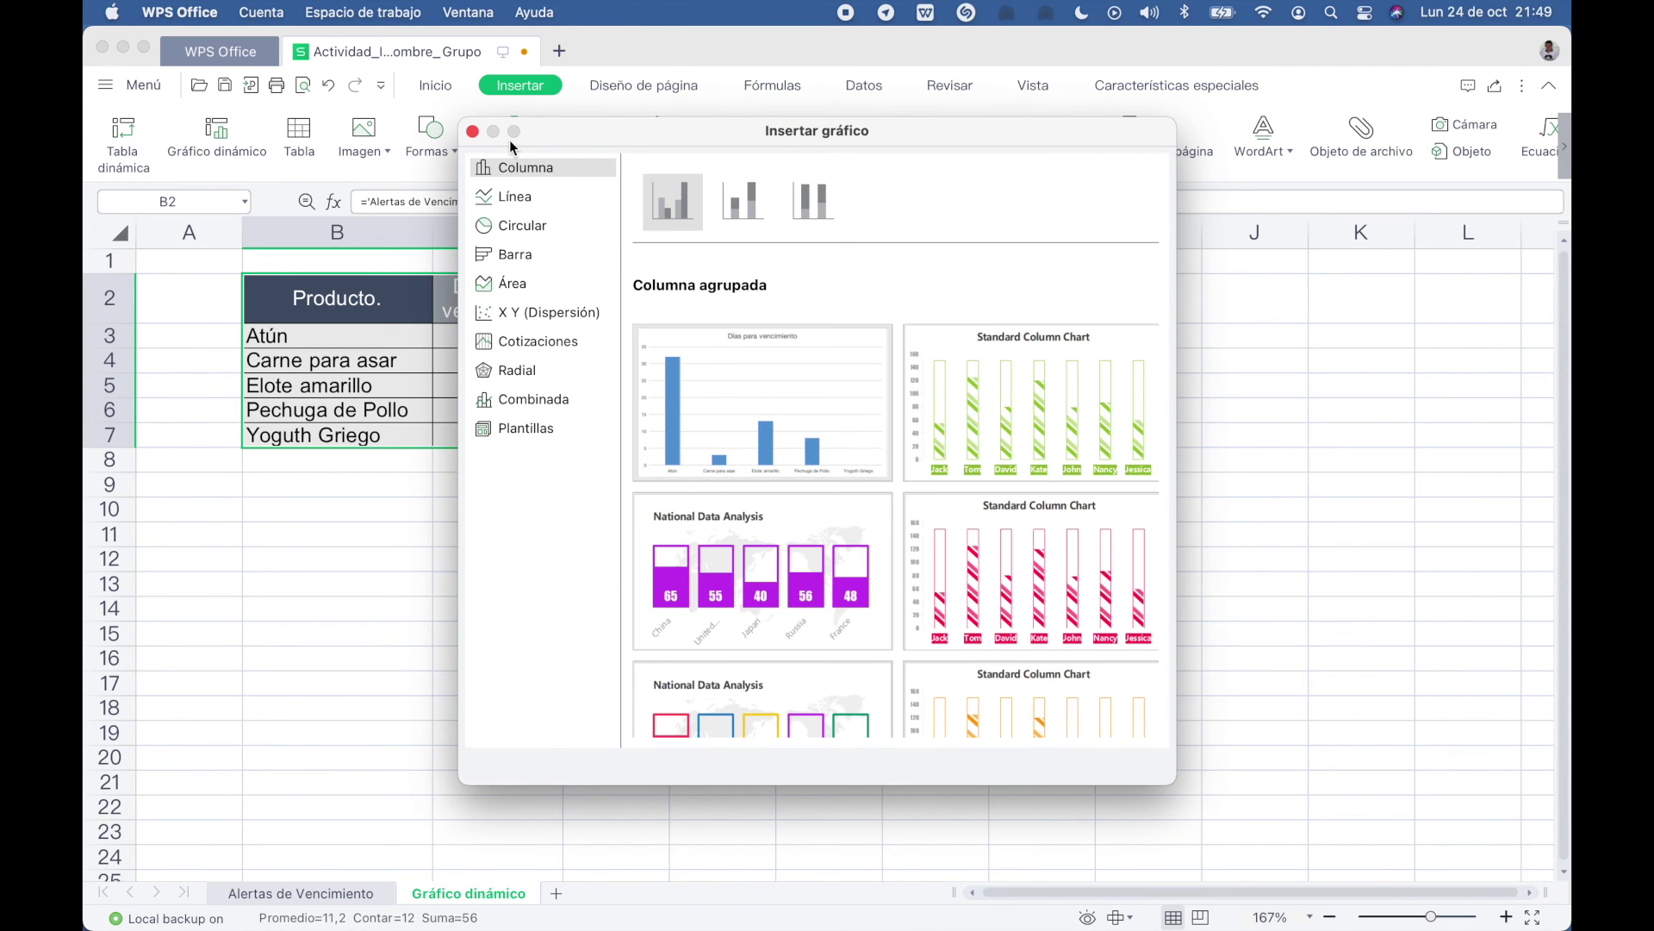
{"action": "mouse_move", "coordinate": [579, 120]}
{"action": "left_mouse_down"}
{"action": "mouse_move", "coordinate": [732, 111]}
{"action": "mouse_move", "coordinate": [703, 117]}
{"action": "left_mouse_up"}
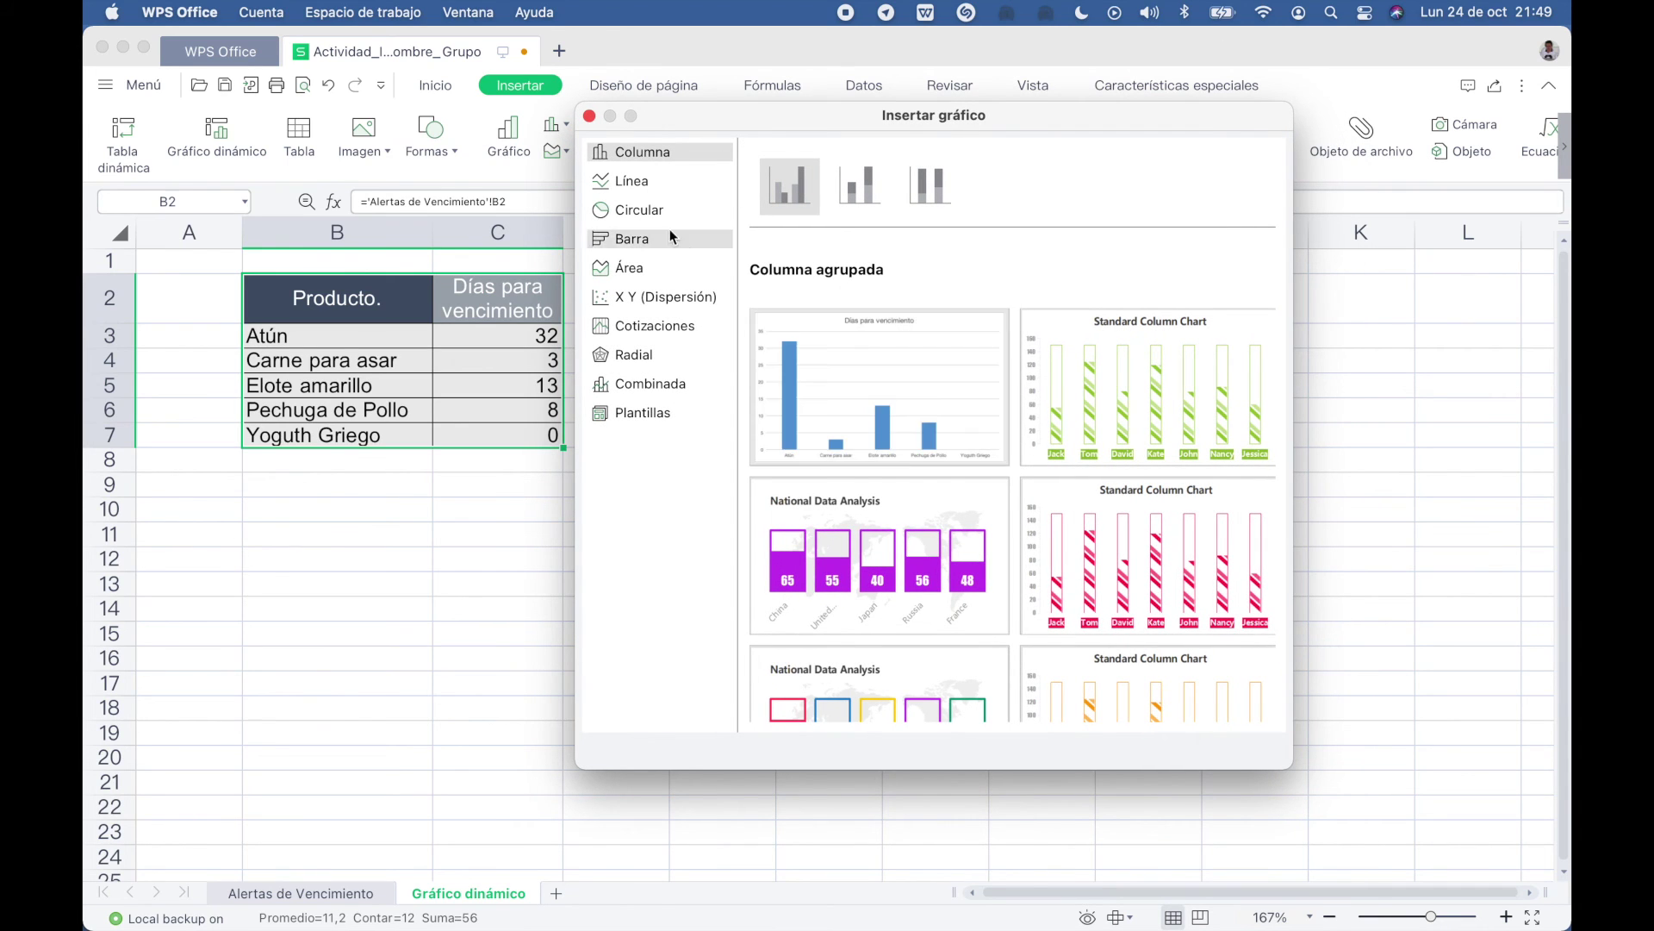
{"action": "left_click", "coordinate": [623, 244]}
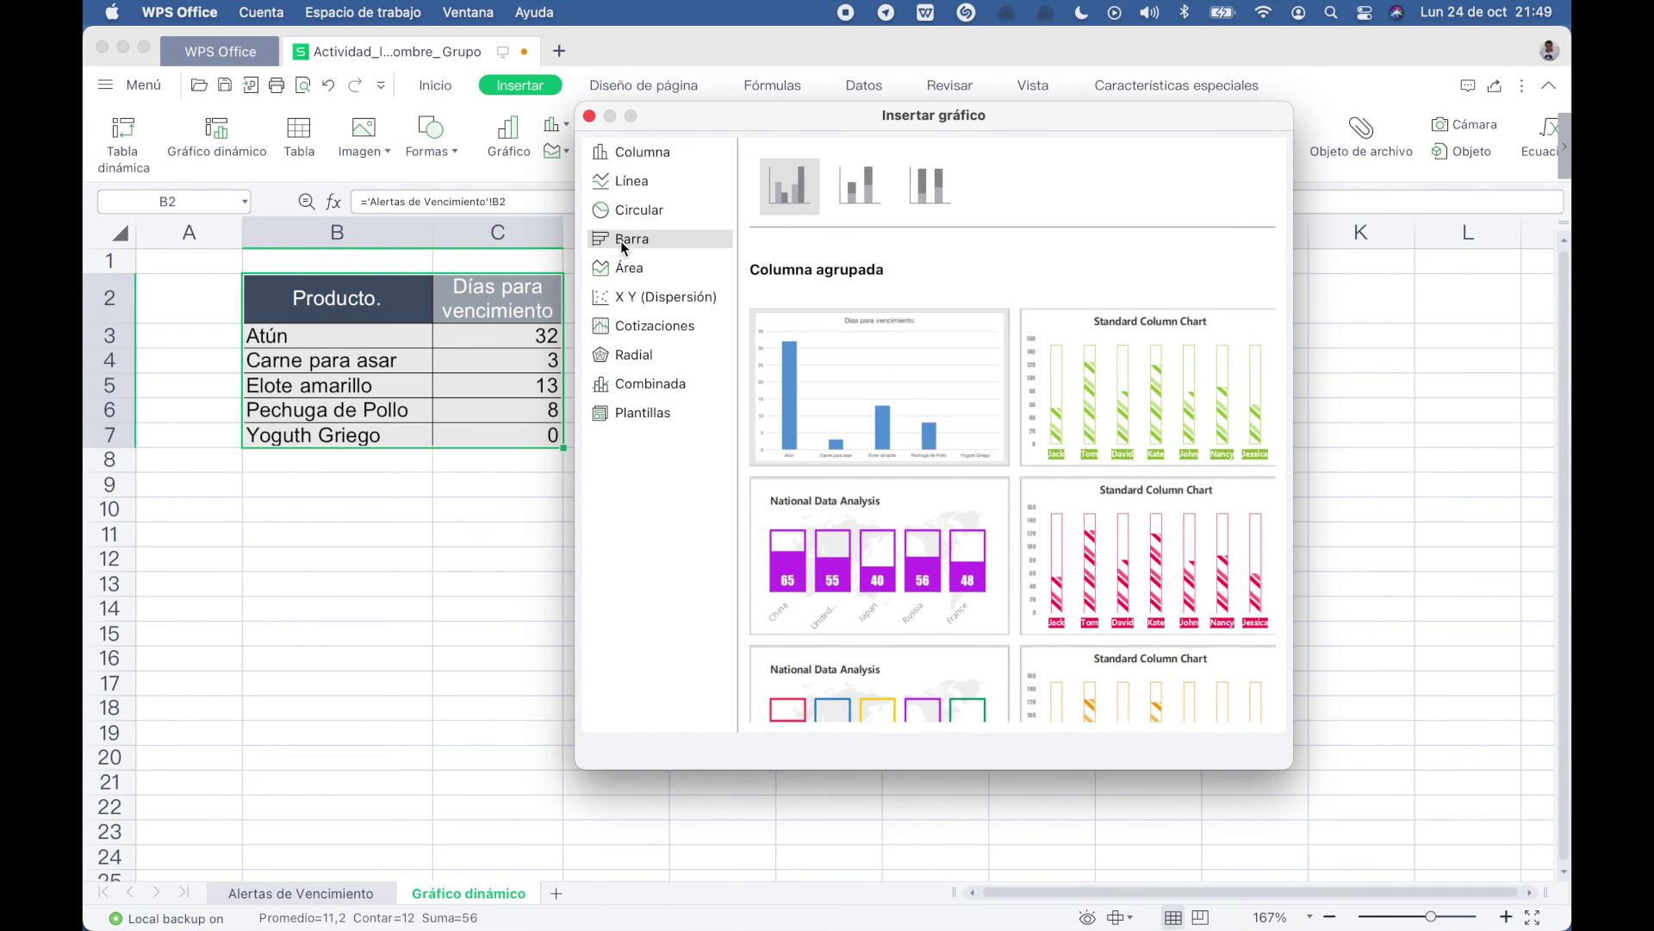
{"action": "left_click_drag", "start_coordinate": [717, 117], "coordinate": [922, 119]}
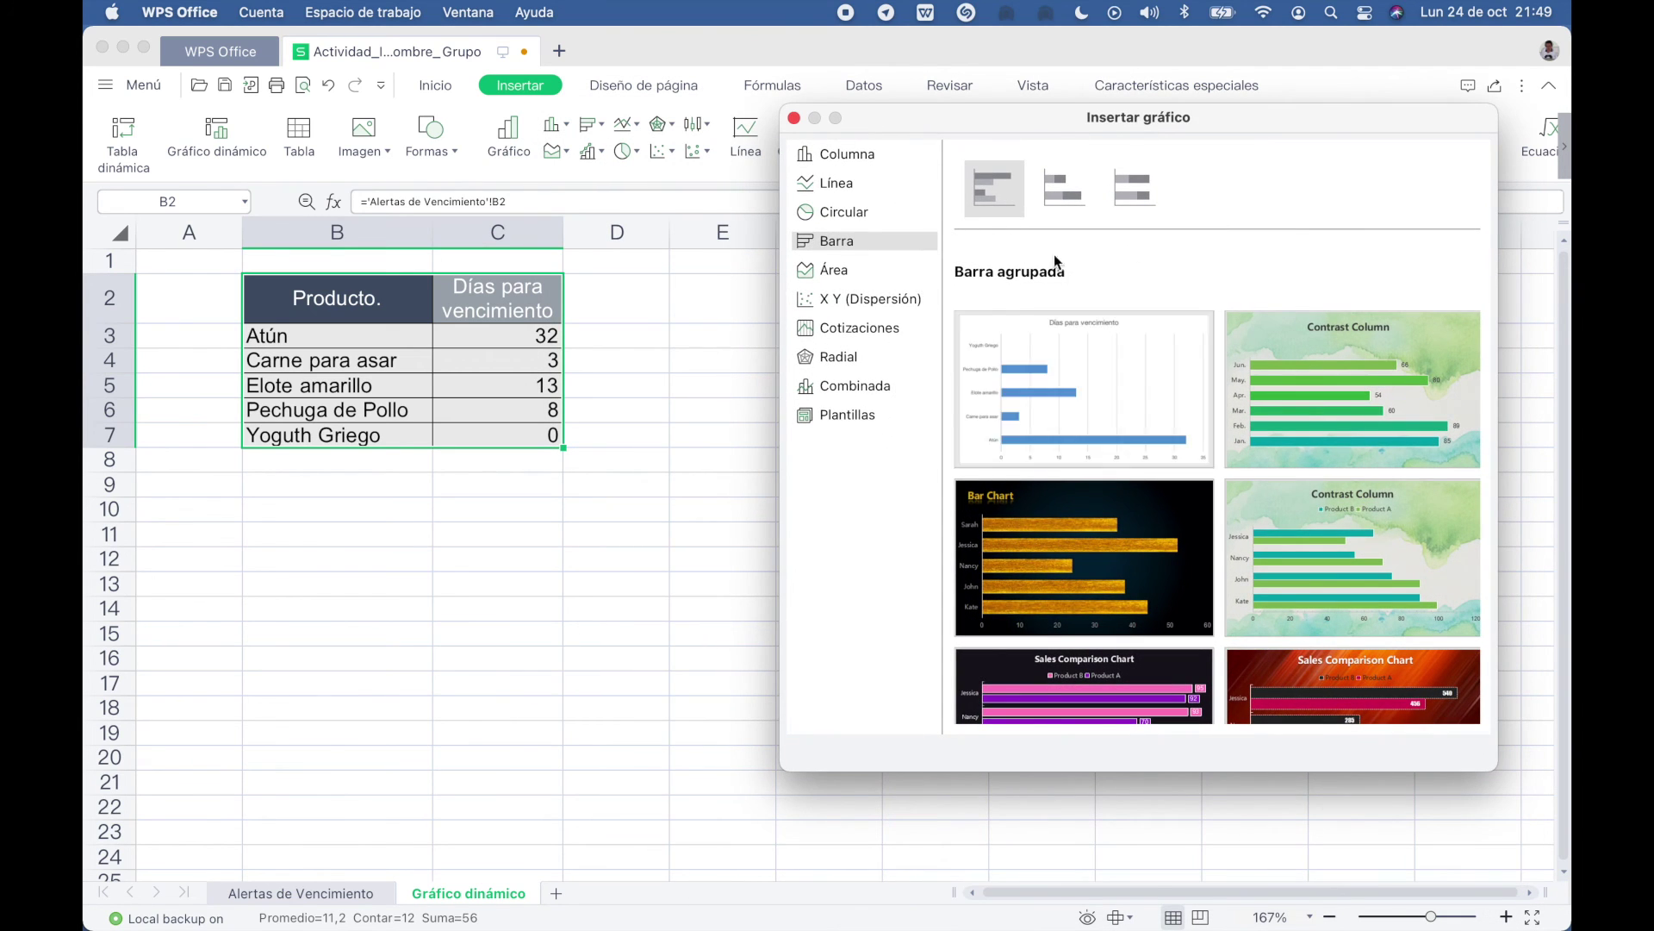
{"action": "left_click", "coordinate": [1070, 357]}
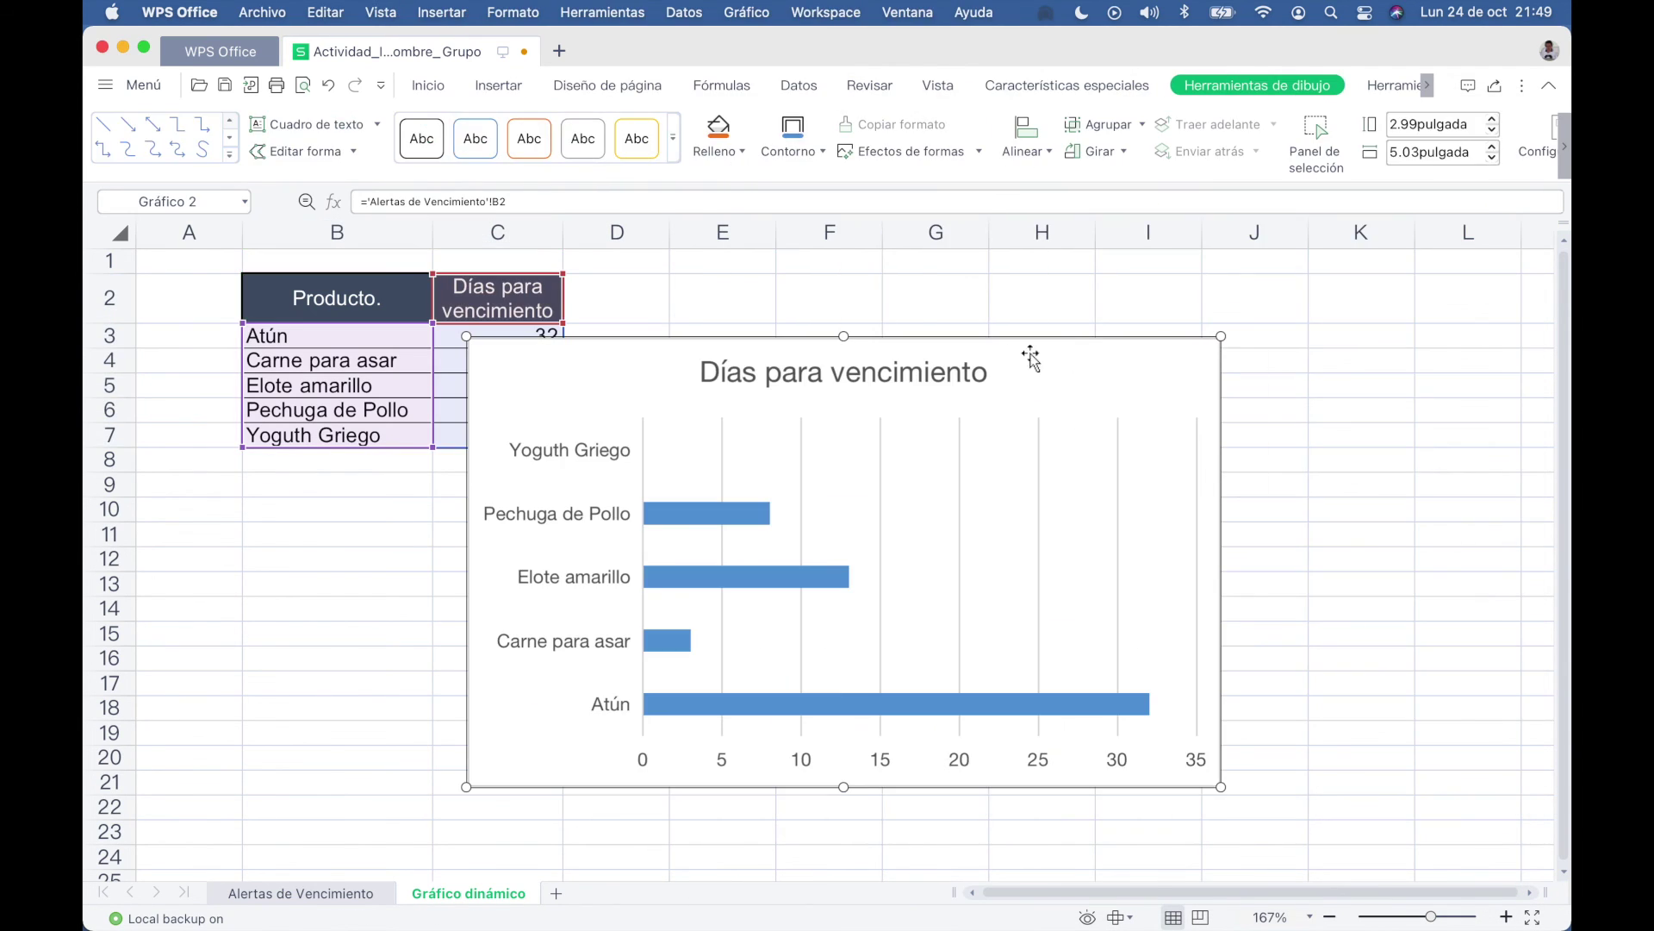
{"action": "left_click_drag", "start_coordinate": [1043, 368], "coordinate": [1037, 288]}
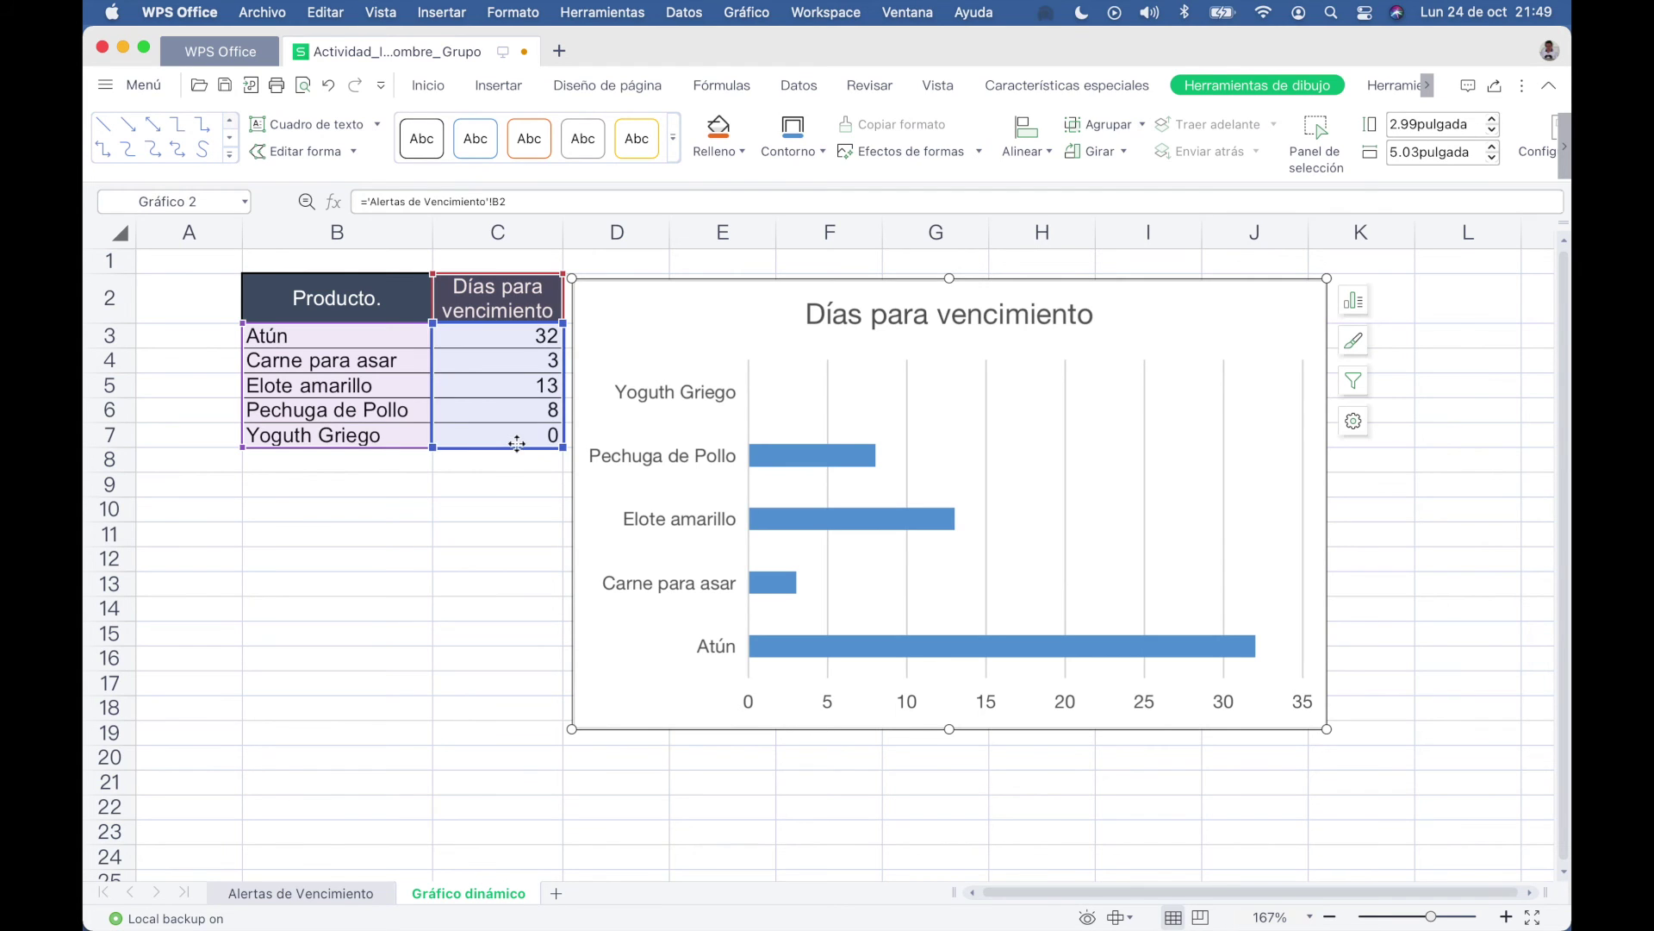
{"action": "left_click", "coordinate": [498, 544]}
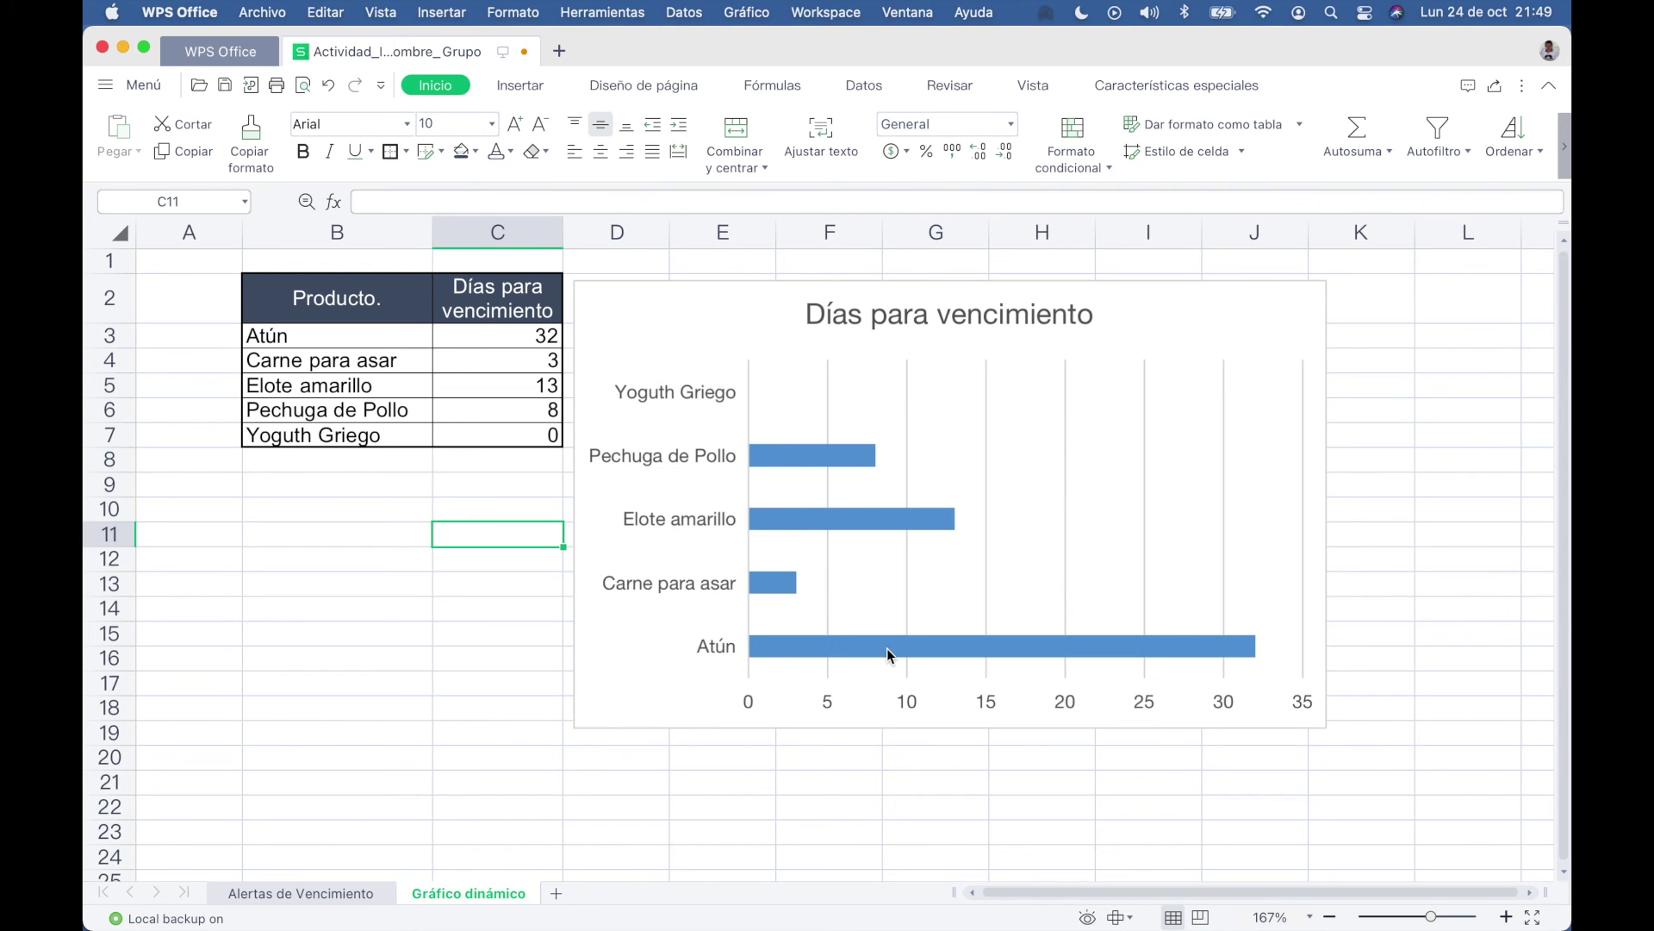
Apply the dark style to the Días para vencimiento chart.
{"action": "left_click", "coordinate": [1094, 374]}
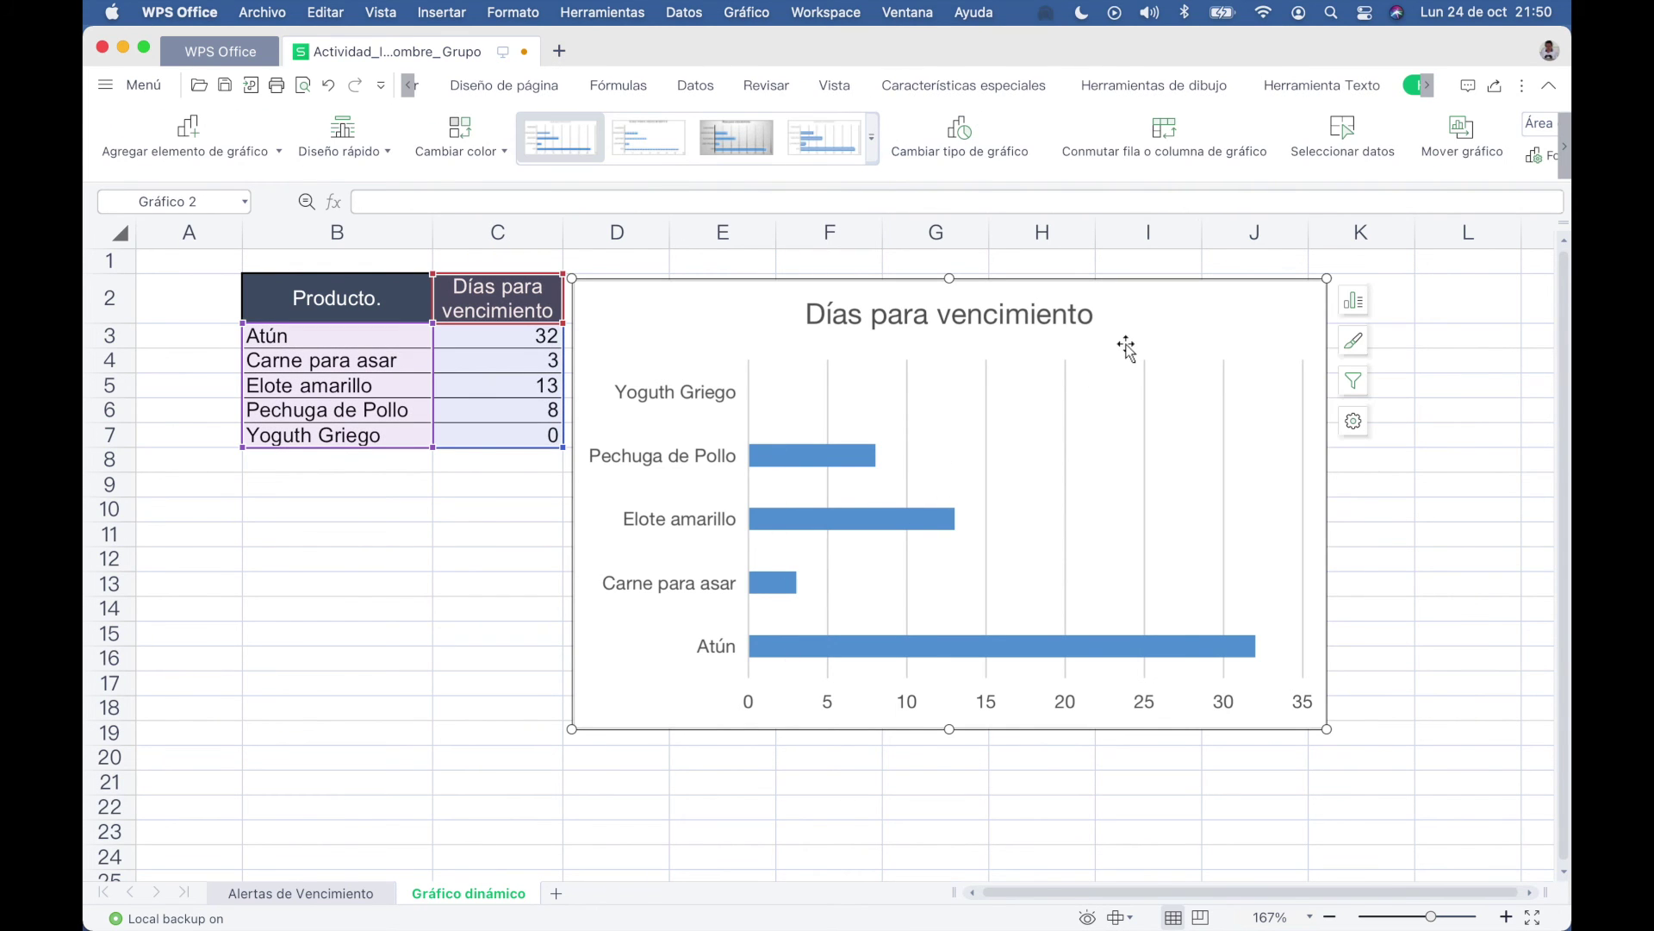
{"action": "left_click", "coordinate": [871, 136]}
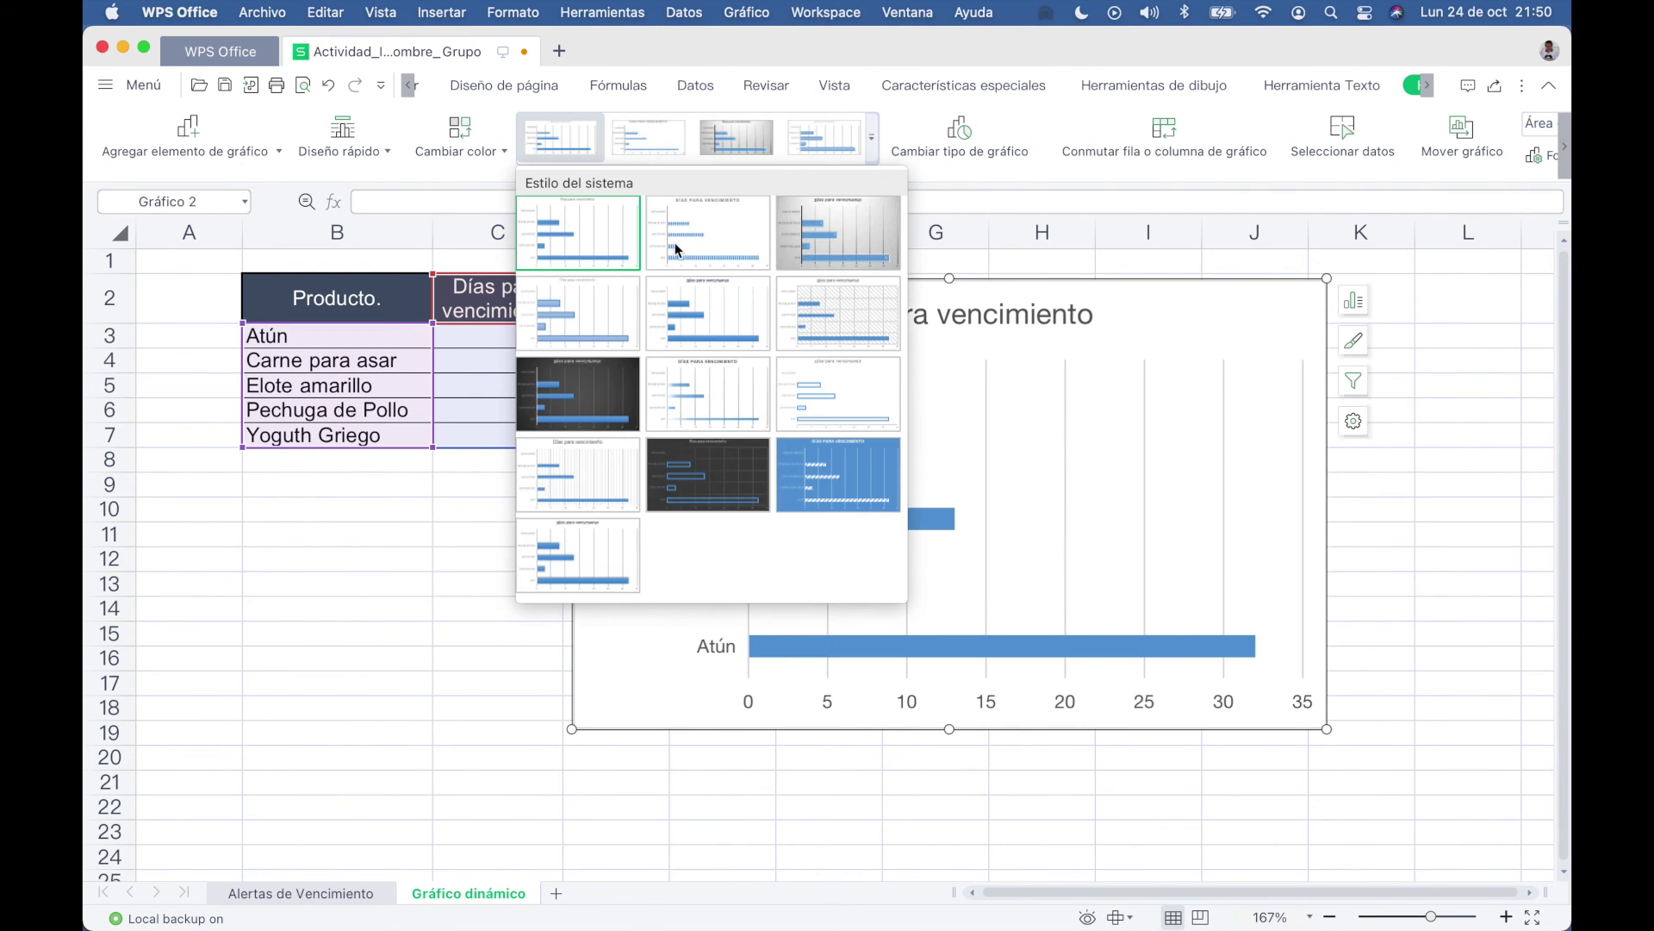
{"action": "left_click", "coordinate": [571, 407]}
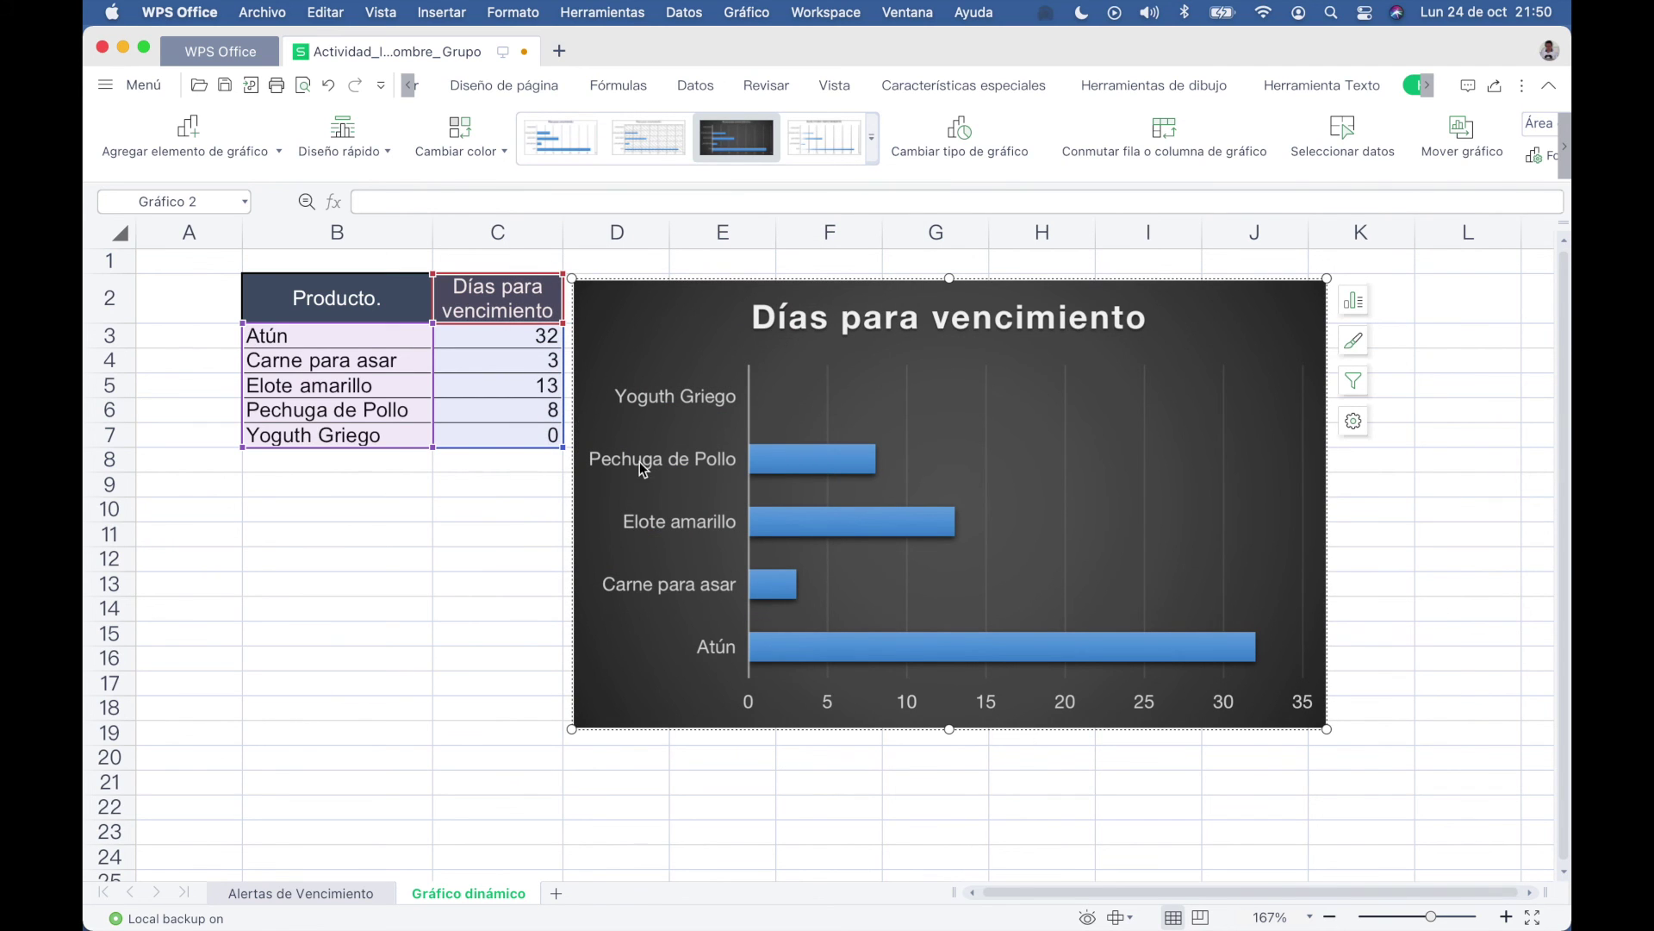
Add data labels showing each bar's value and stretch the chart taller.
{"action": "left_click", "coordinate": [1353, 300]}
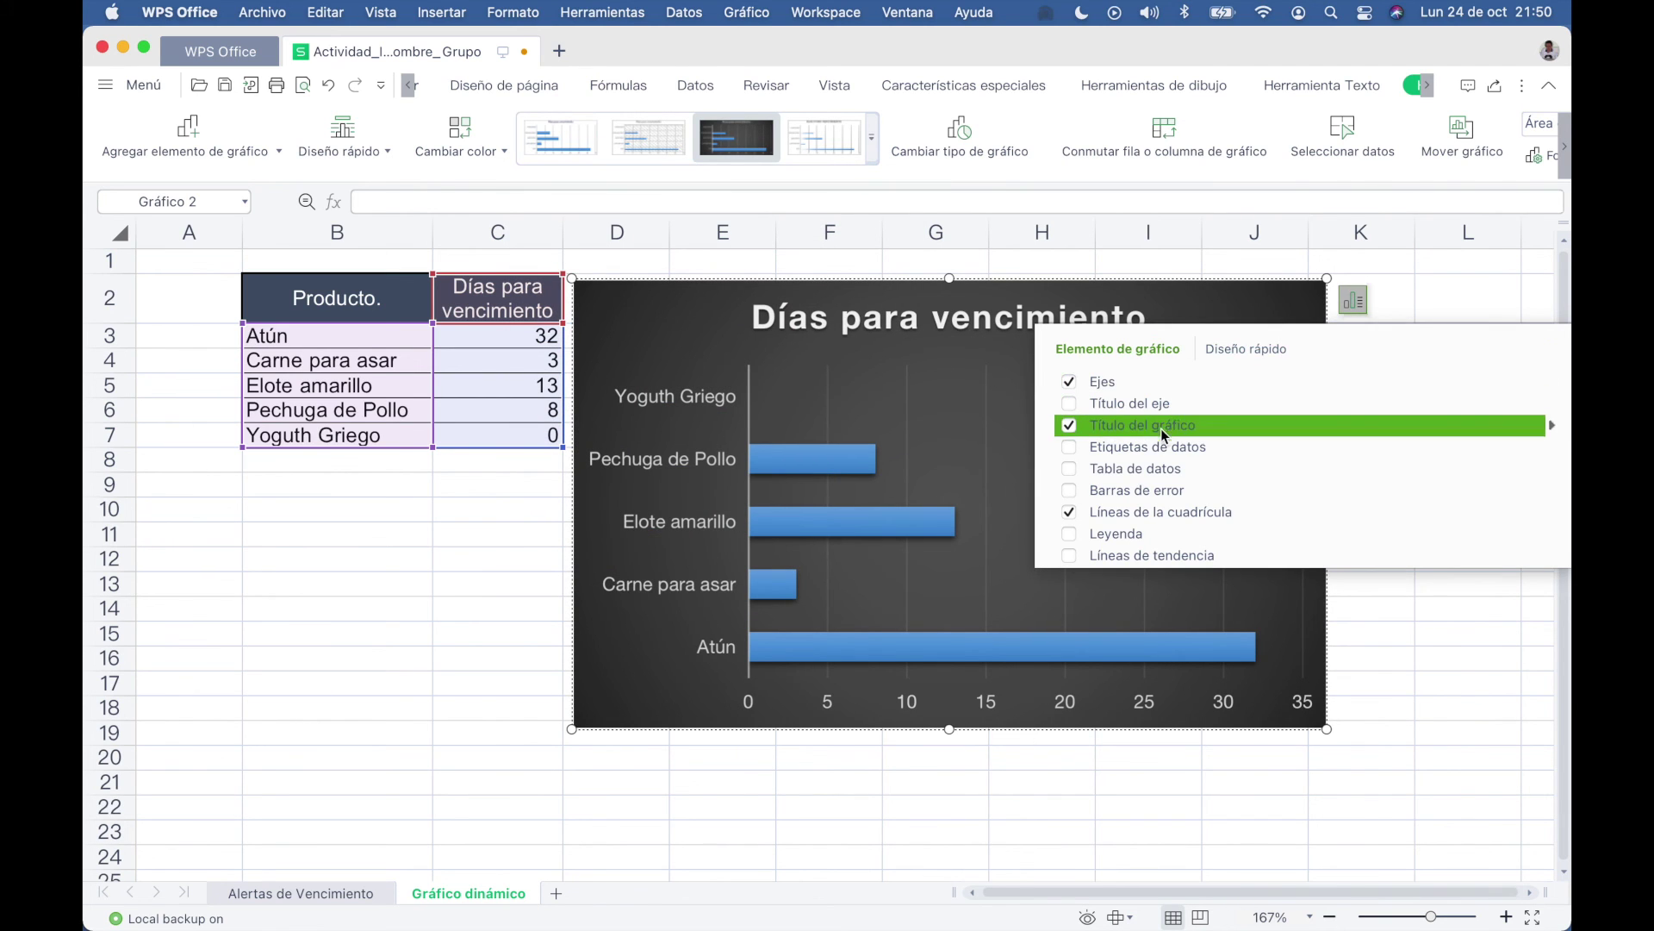
{"action": "left_click", "coordinate": [1479, 661]}
{"action": "left_click", "coordinate": [1249, 421]}
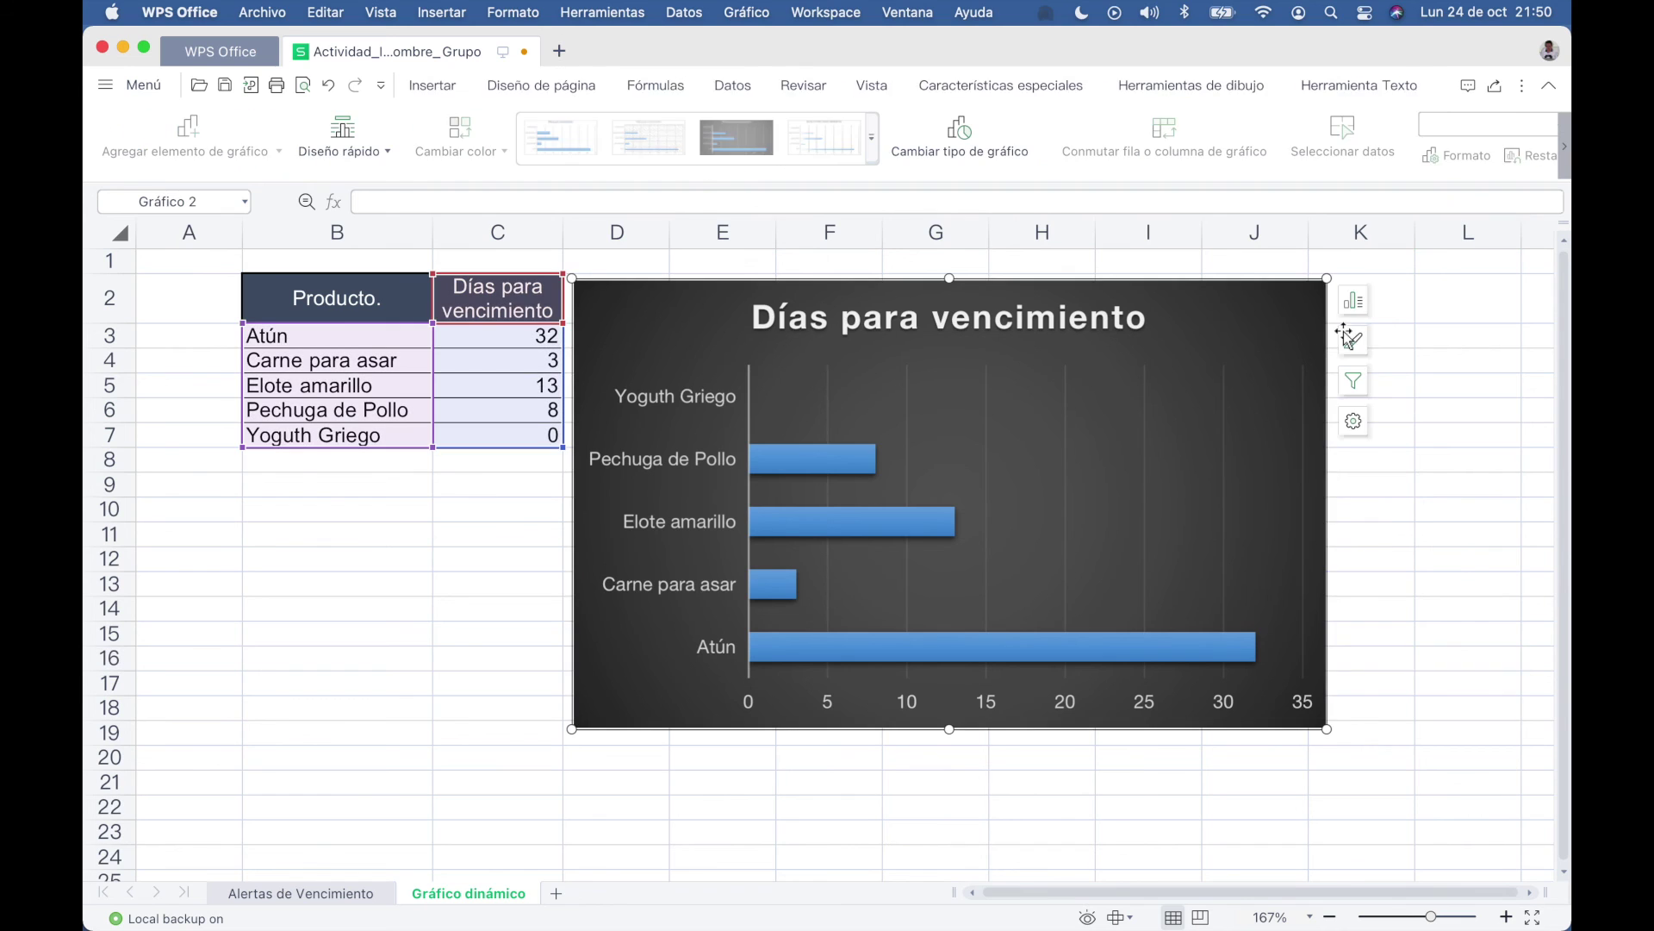
{"action": "left_click", "coordinate": [1354, 300]}
{"action": "left_click", "coordinate": [1067, 447]}
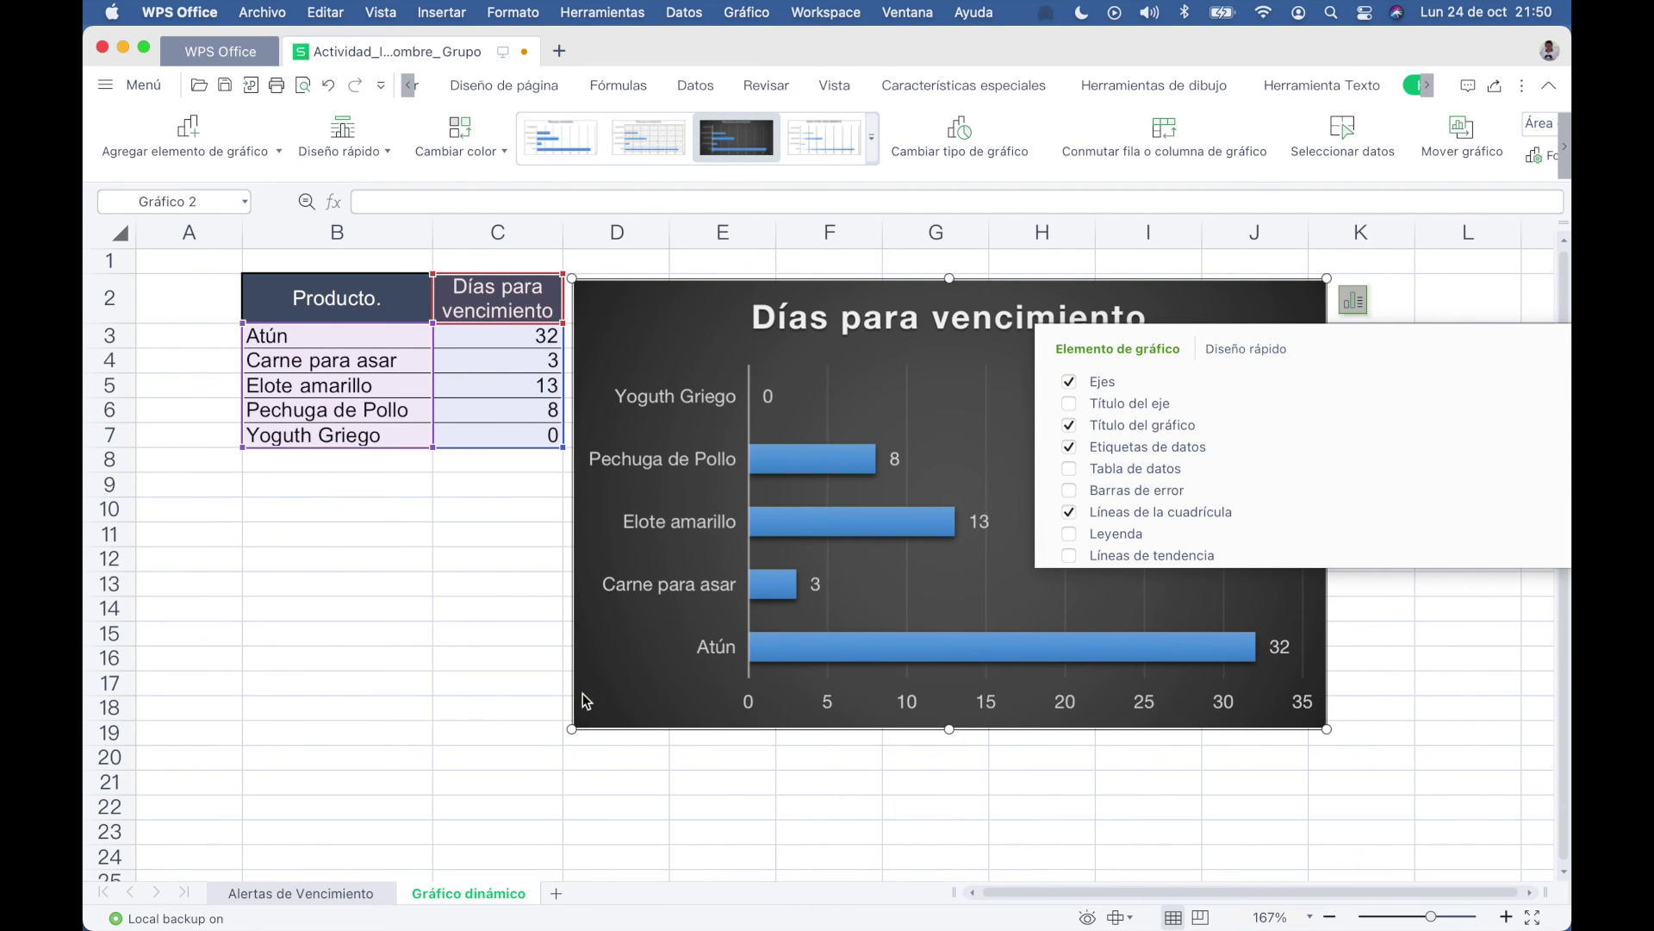
{"action": "mouse_move", "coordinate": [571, 729]}
{"action": "left_mouse_down"}
{"action": "mouse_move", "coordinate": [536, 782]}
{"action": "mouse_move", "coordinate": [568, 786]}
{"action": "left_mouse_up"}
{"action": "left_click", "coordinate": [485, 729]}
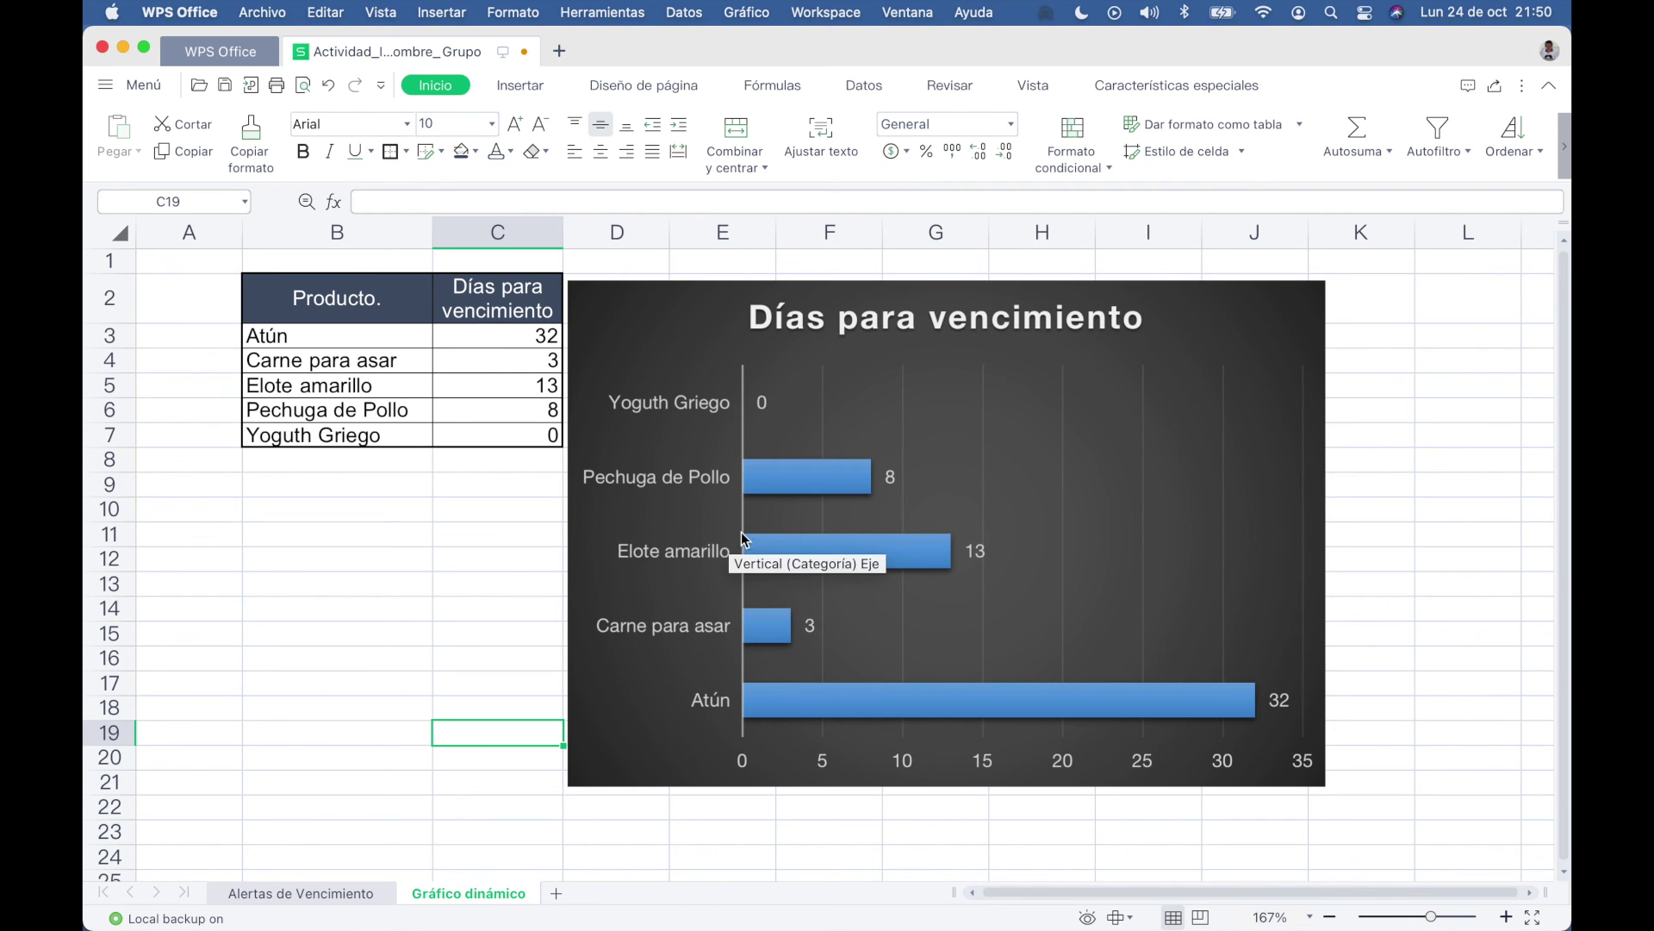
Change Yoguth Griego's expiry date in D7 to 25/10/2022 so its days become 1.
{"action": "left_click", "coordinate": [537, 431]}
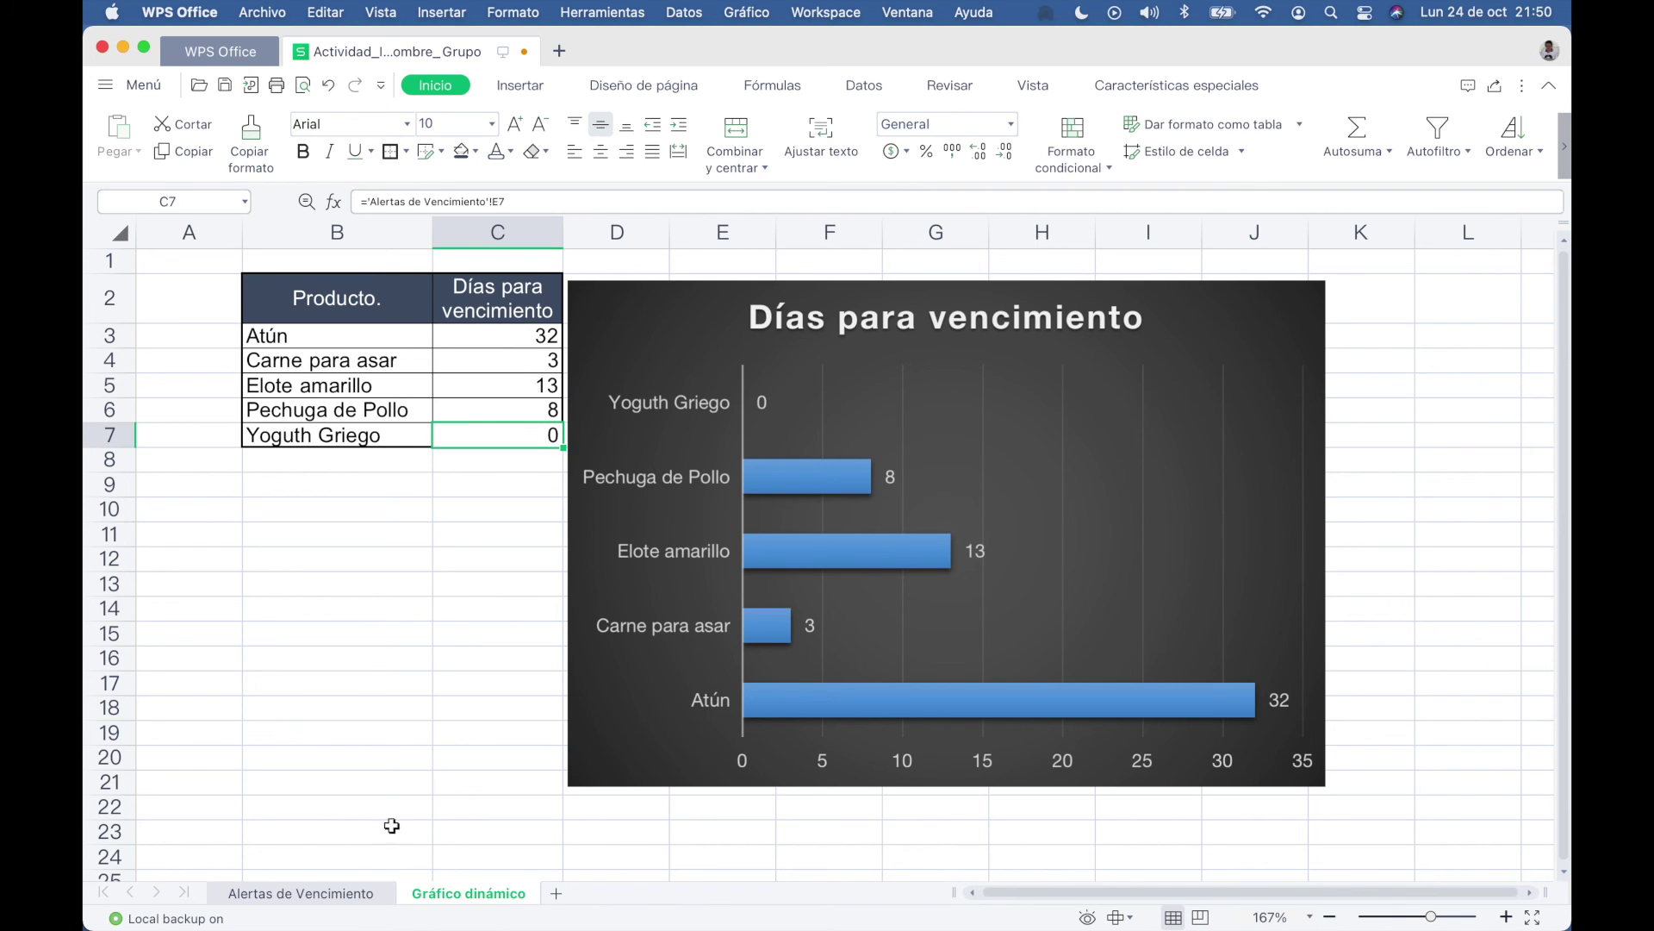
{"action": "left_click", "coordinate": [343, 889]}
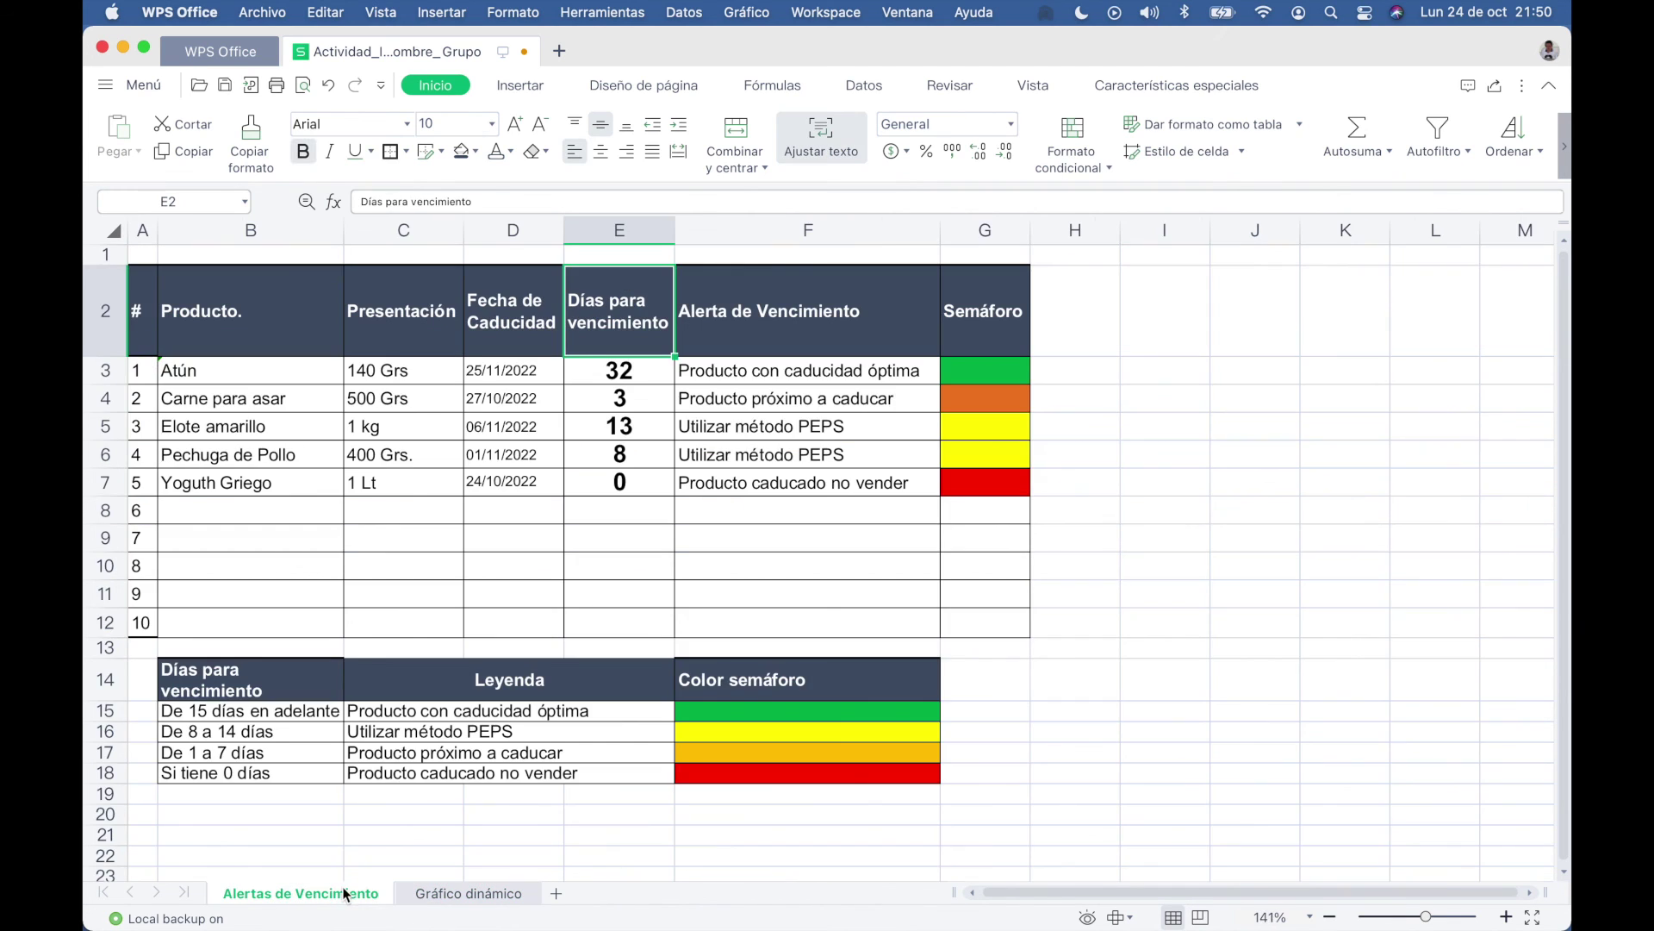
{"action": "left_click", "coordinate": [487, 484]}
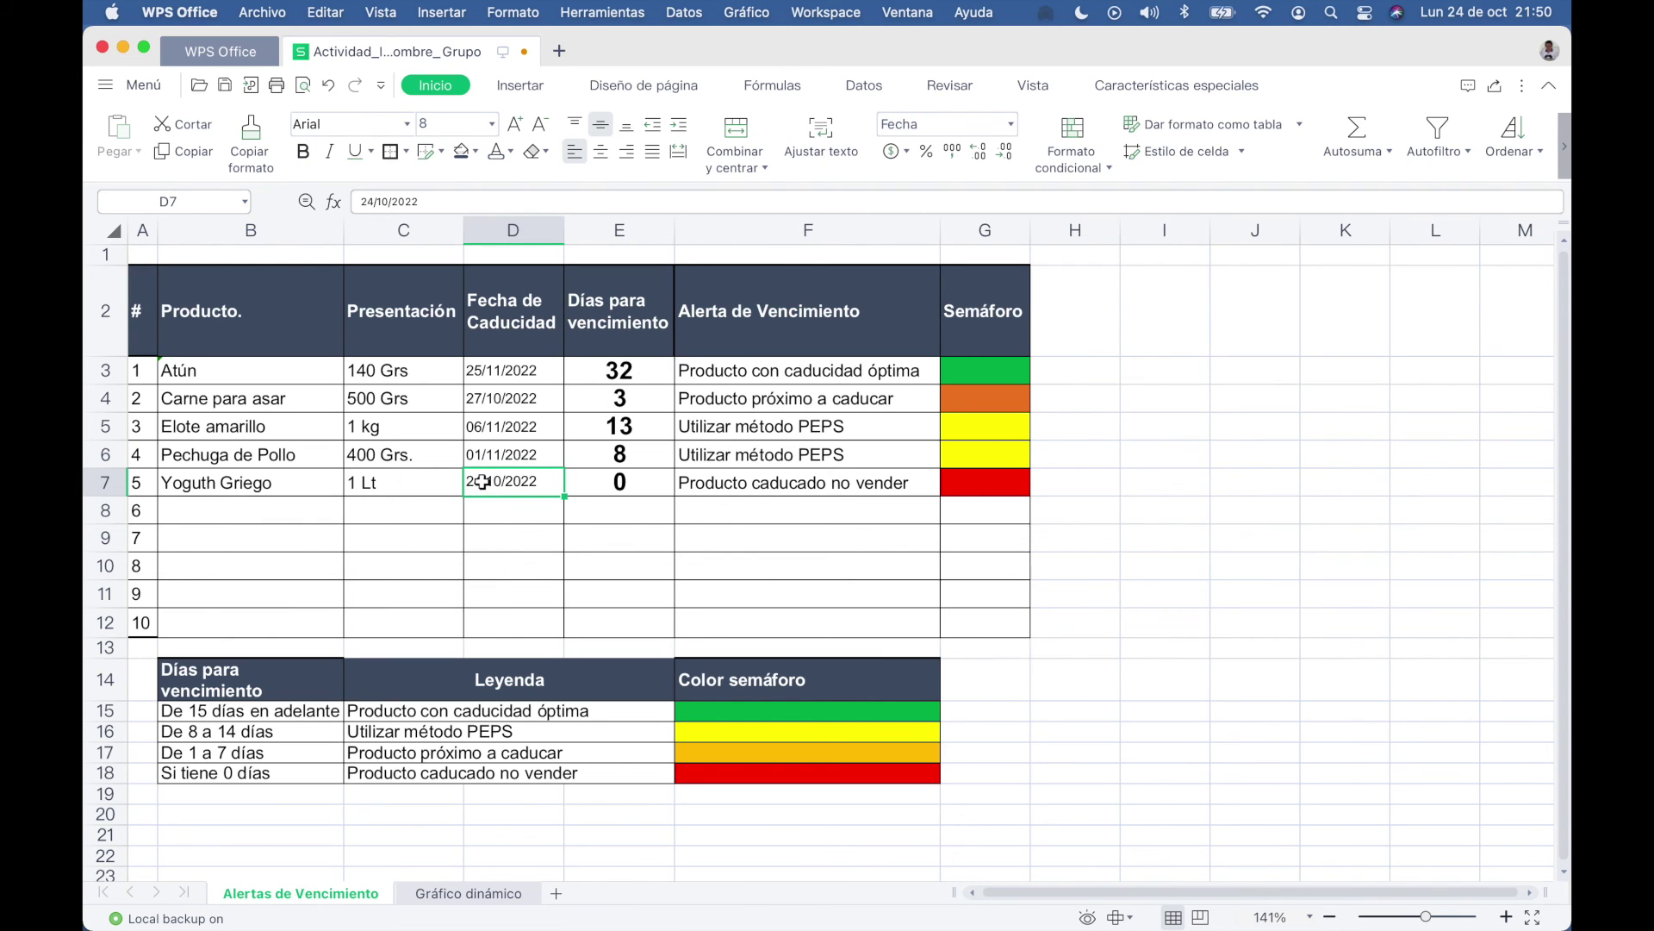
{"action": "double_click", "coordinate": [486, 480]}
{"action": "key", "text": "BackSpace"}
{"action": "type", "text": "5"}
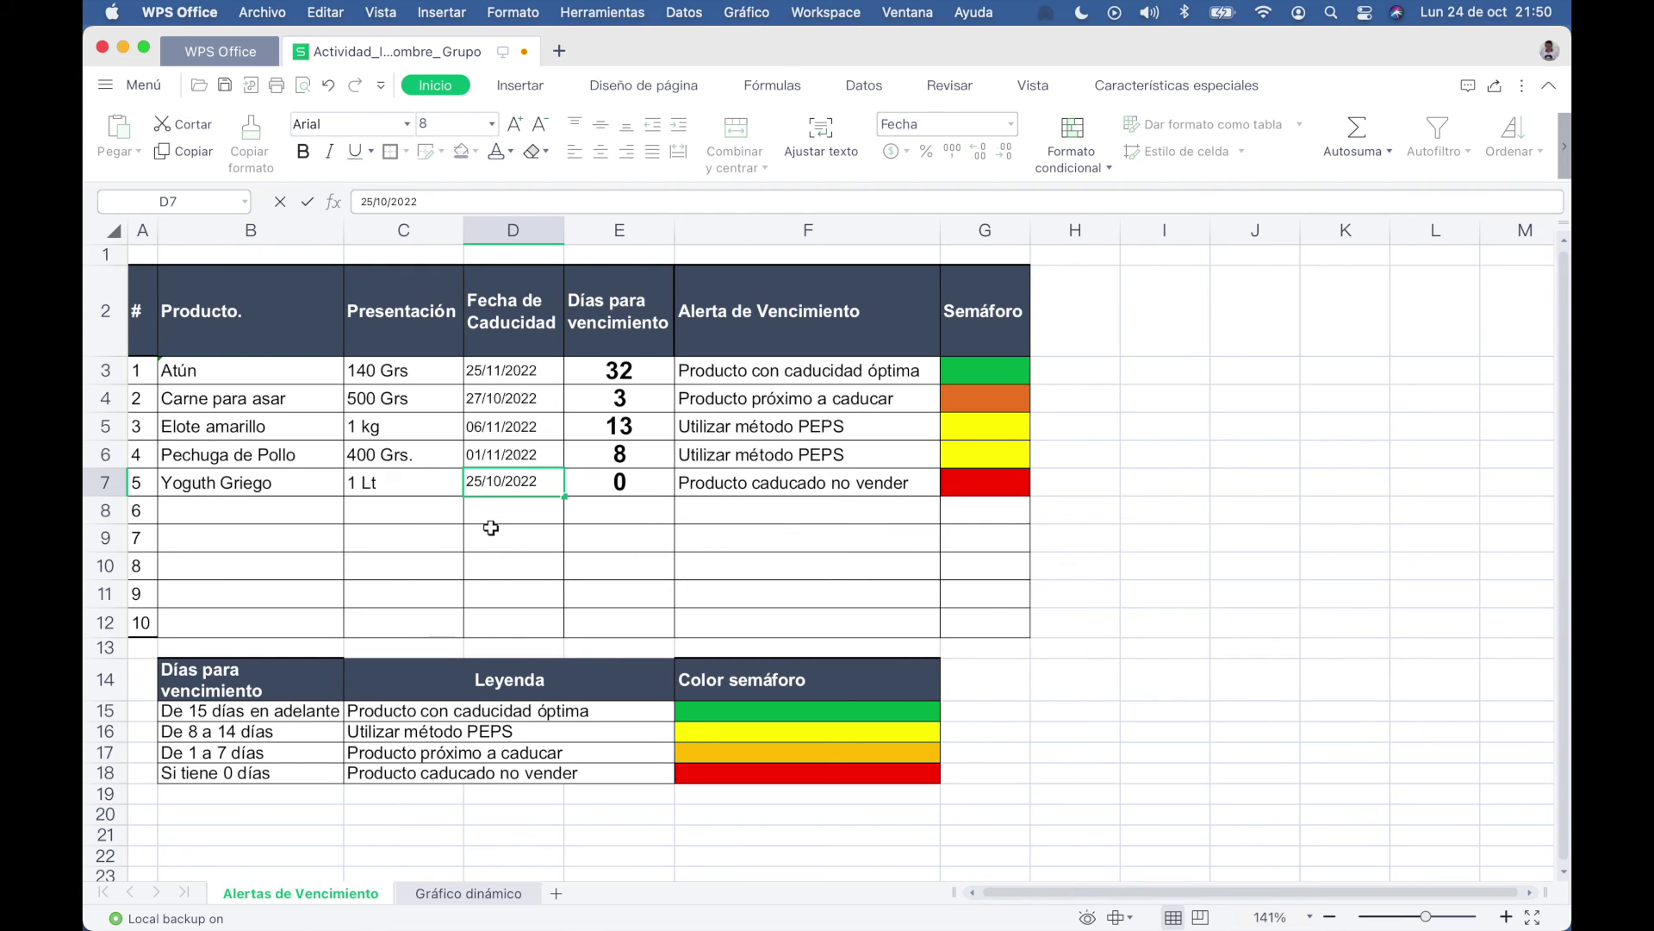
{"action": "key", "text": "Return"}
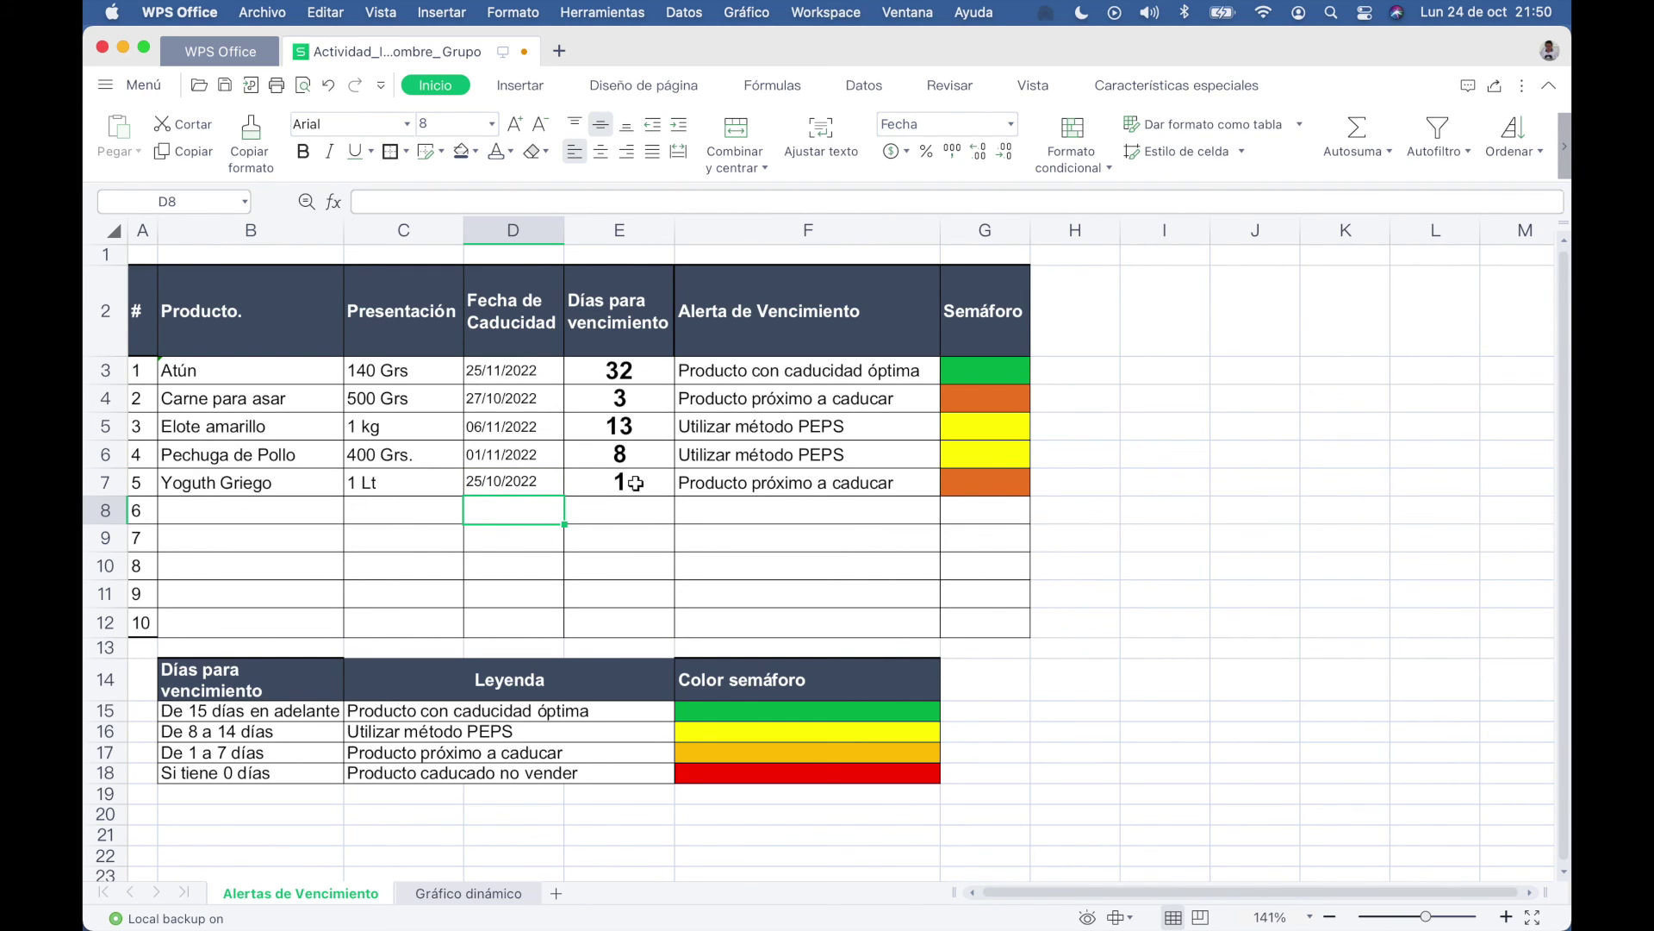
{"action": "left_click", "coordinate": [469, 894]}
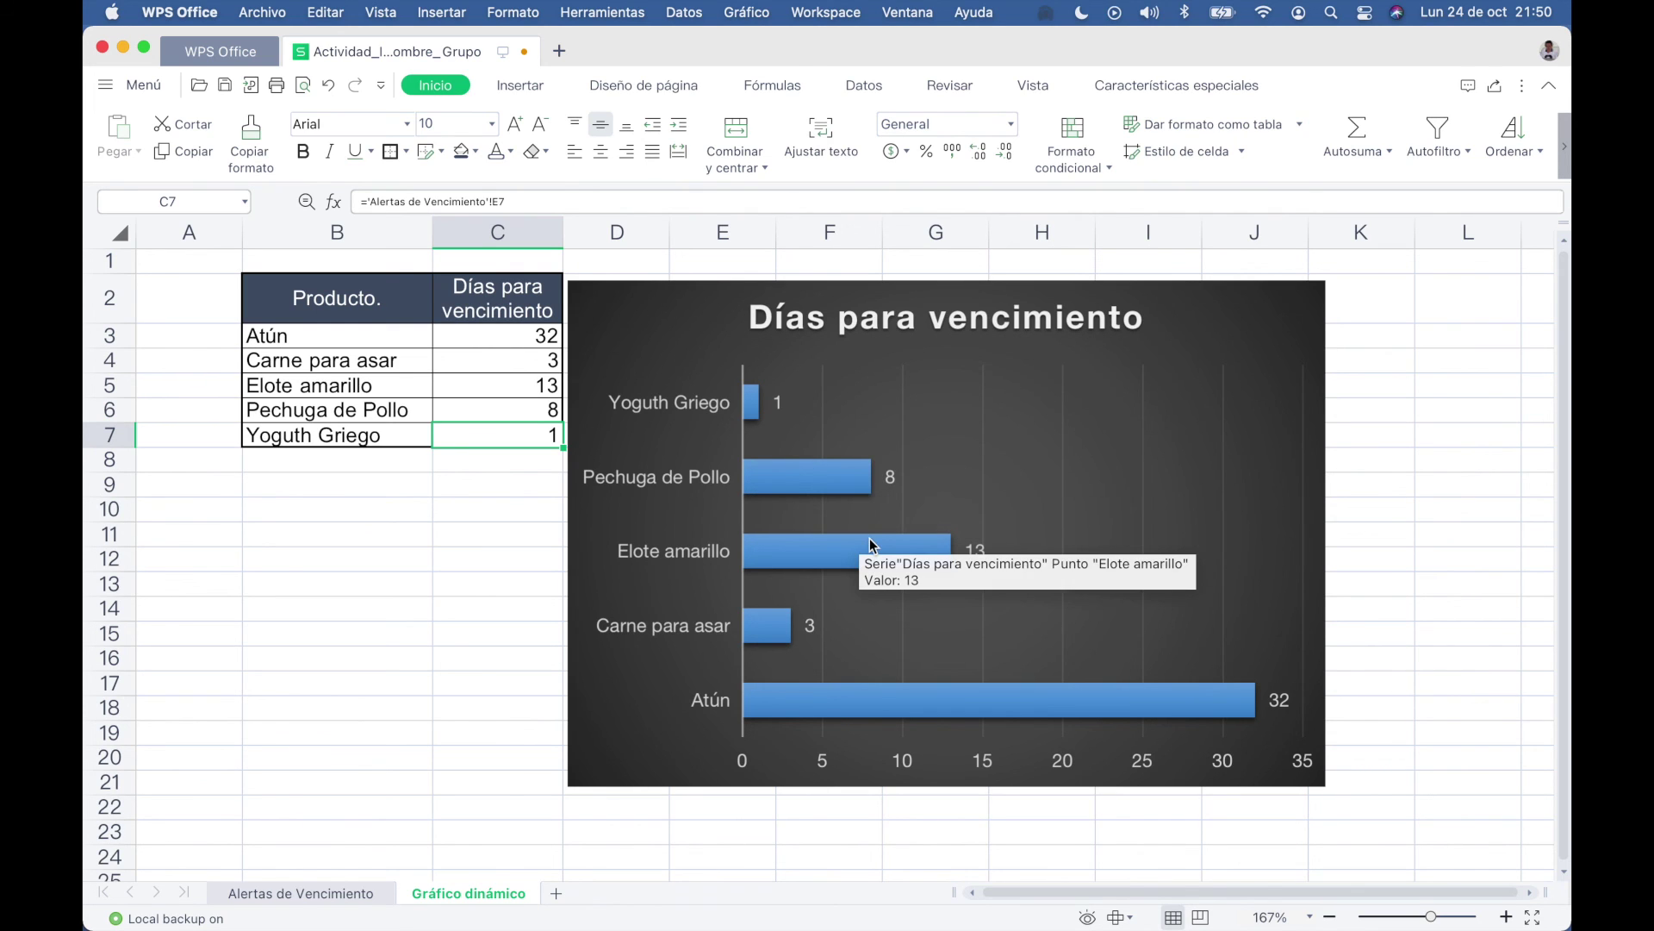
Compare the chart sheet with the source data and save the workbook.
{"action": "left_click", "coordinate": [343, 894]}
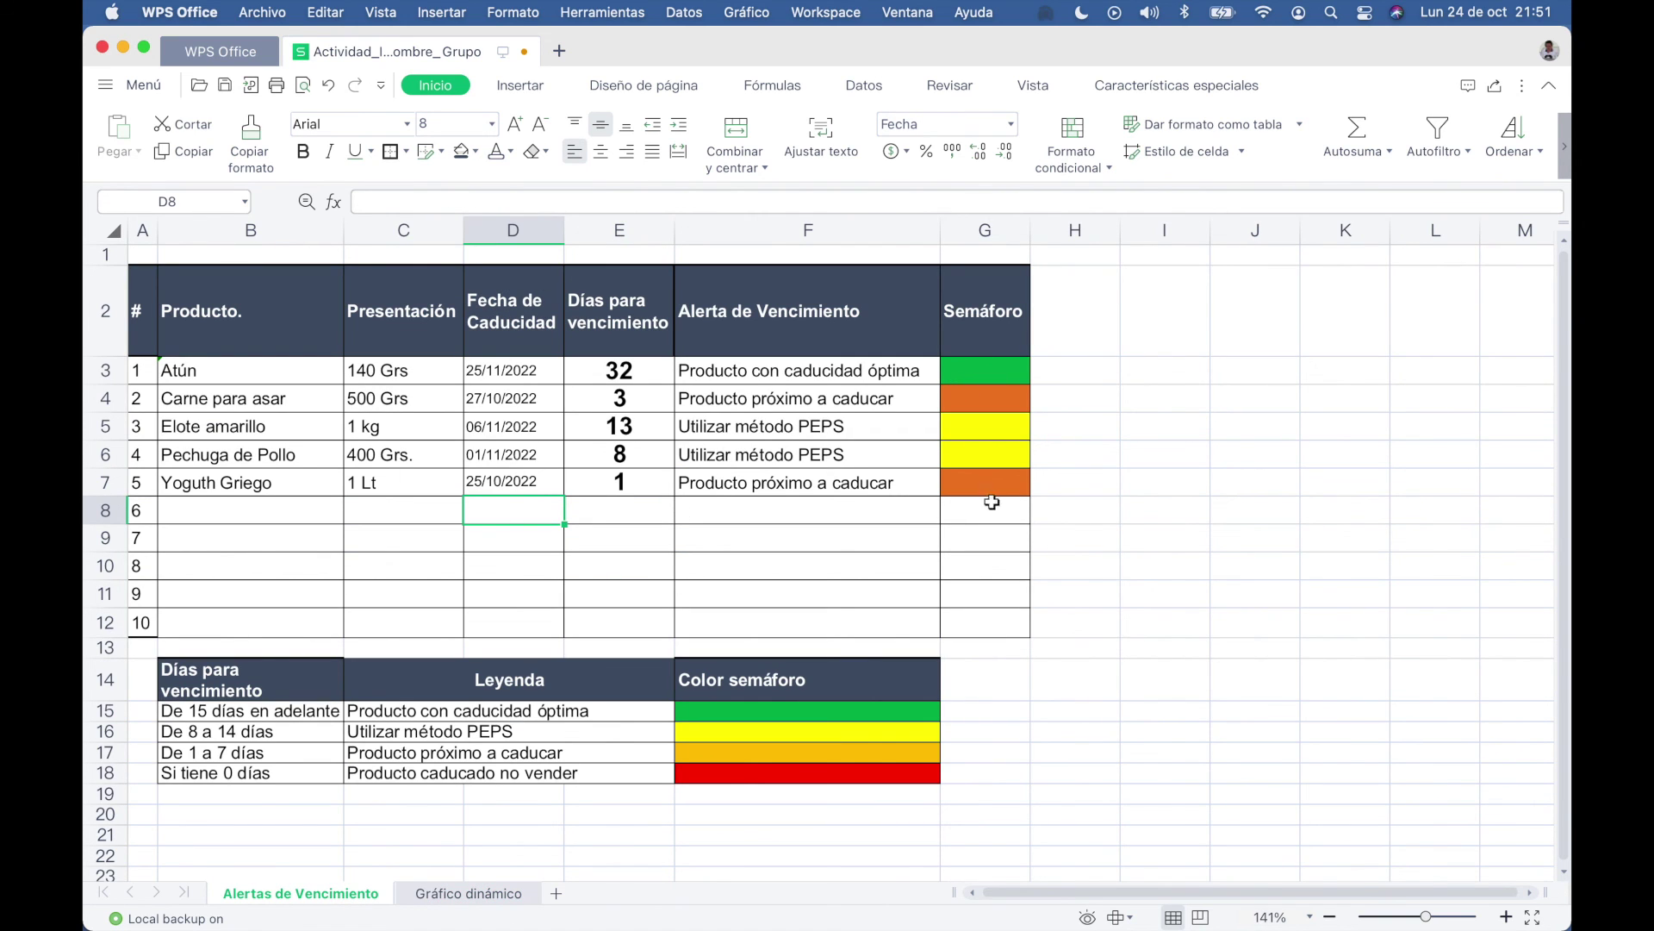
{"action": "left_click", "coordinate": [488, 893]}
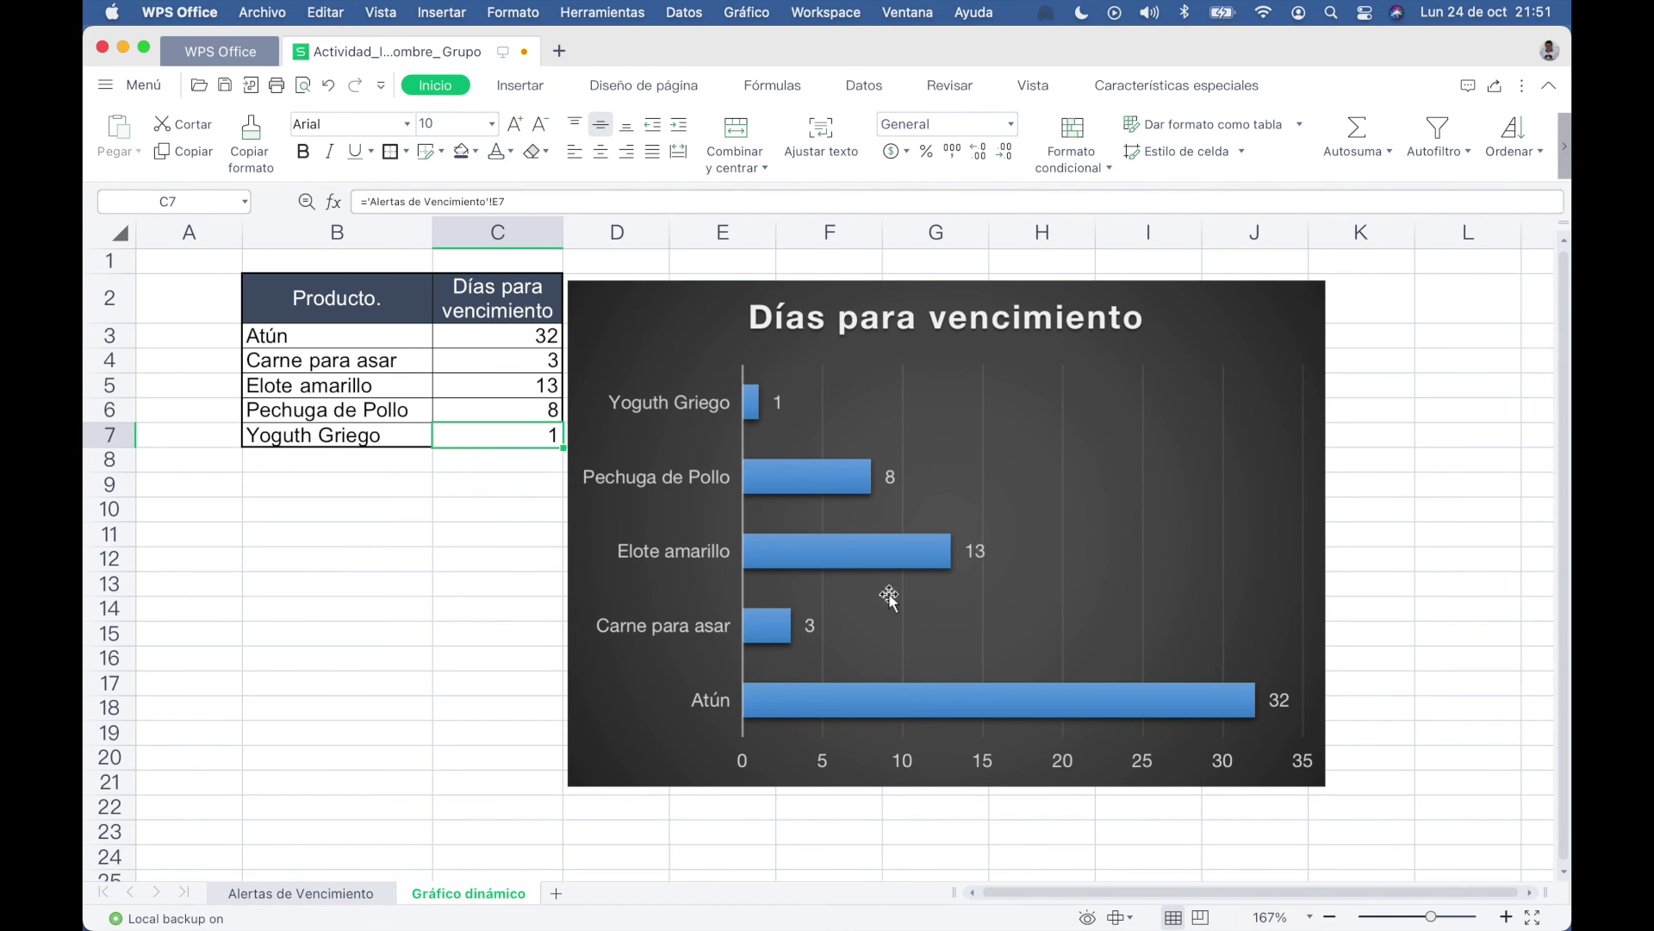
{"action": "left_click", "coordinate": [340, 897]}
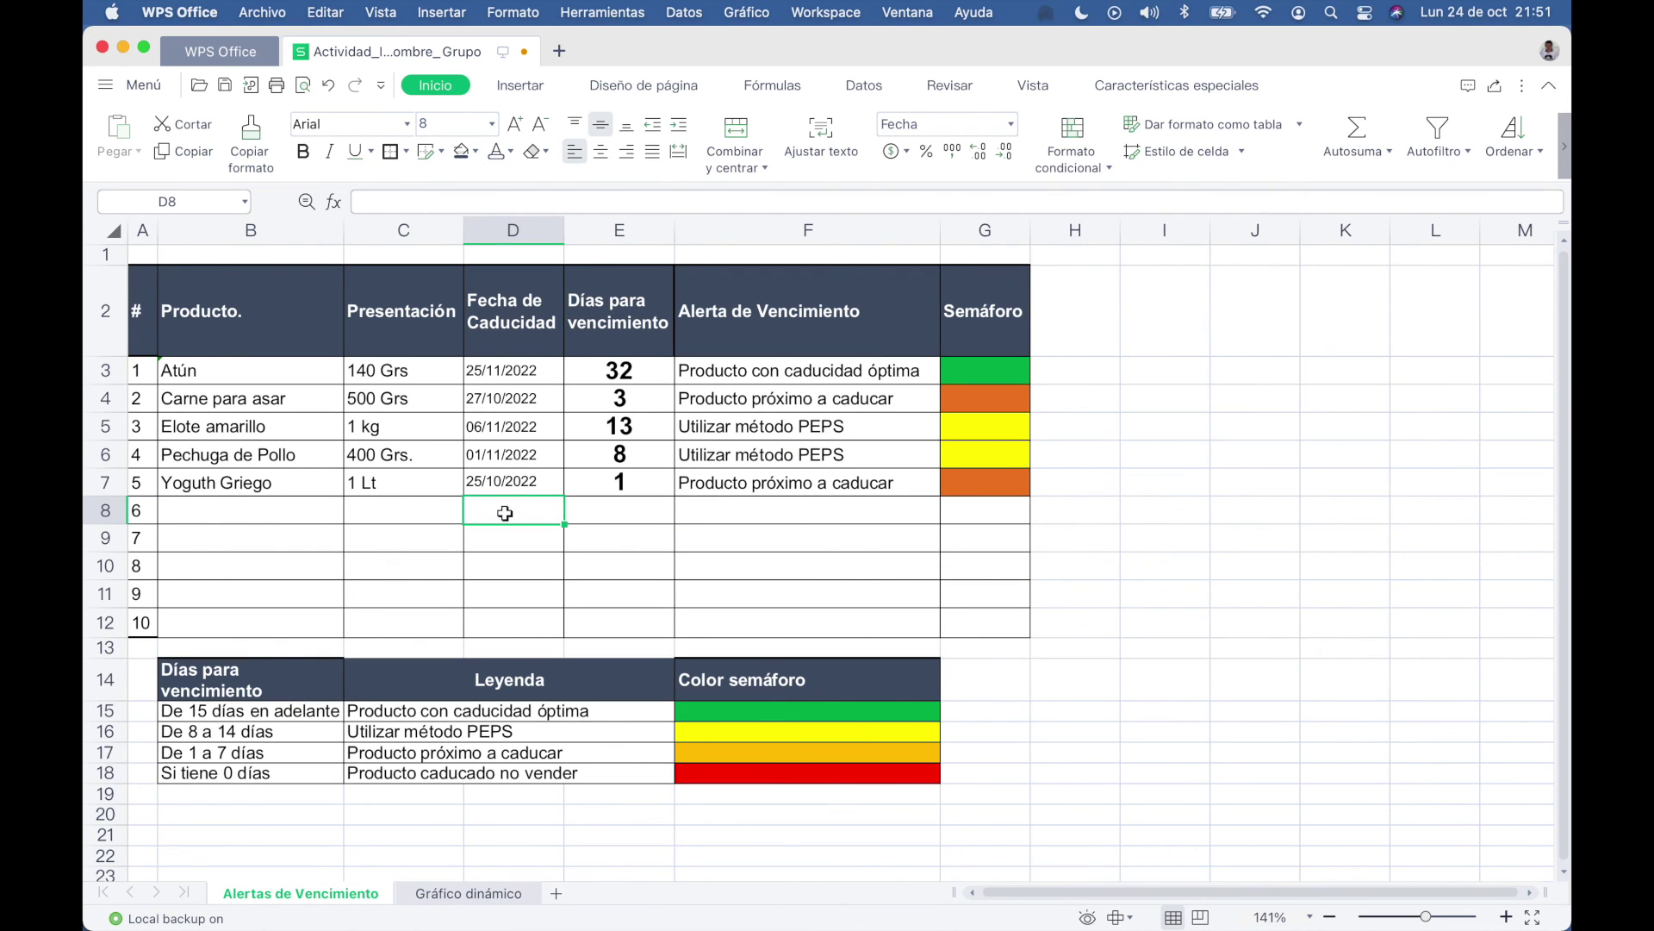
{"action": "left_click", "coordinate": [495, 896]}
{"action": "left_click", "coordinate": [356, 896]}
{"action": "left_click", "coordinate": [226, 86]}
Check the linked values against E3:F7 on Alertas de Vencimiento, finishing at cell B8.
{"action": "left_click", "coordinate": [520, 901]}
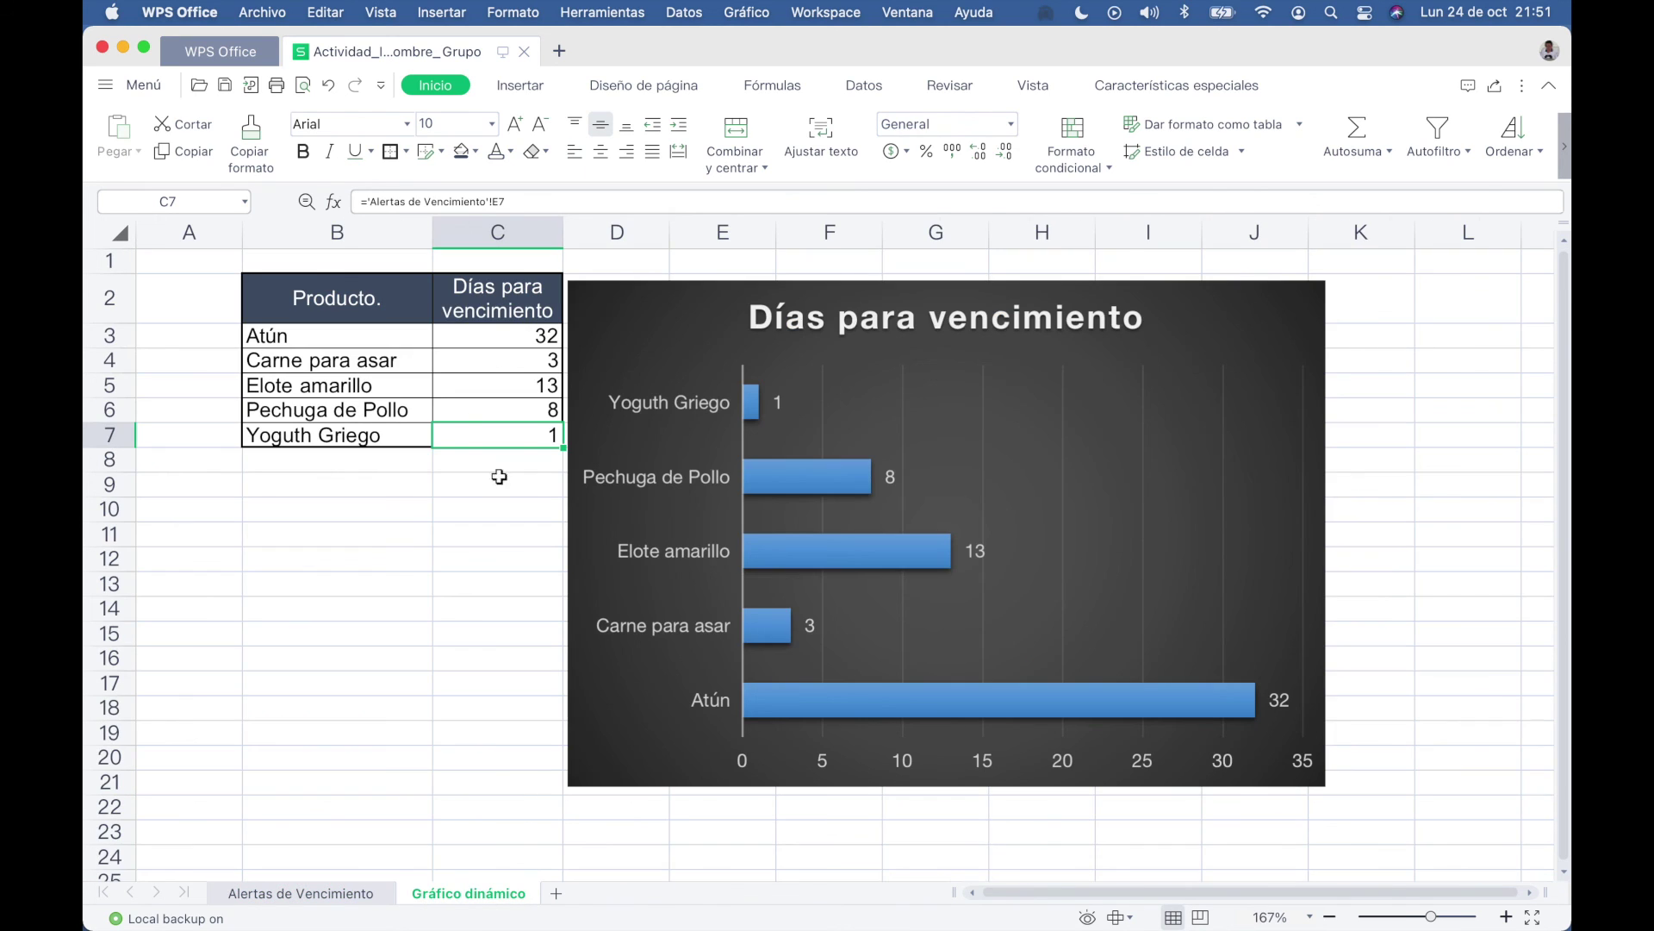
{"action": "left_click_drag", "start_coordinate": [345, 336], "coordinate": [495, 429]}
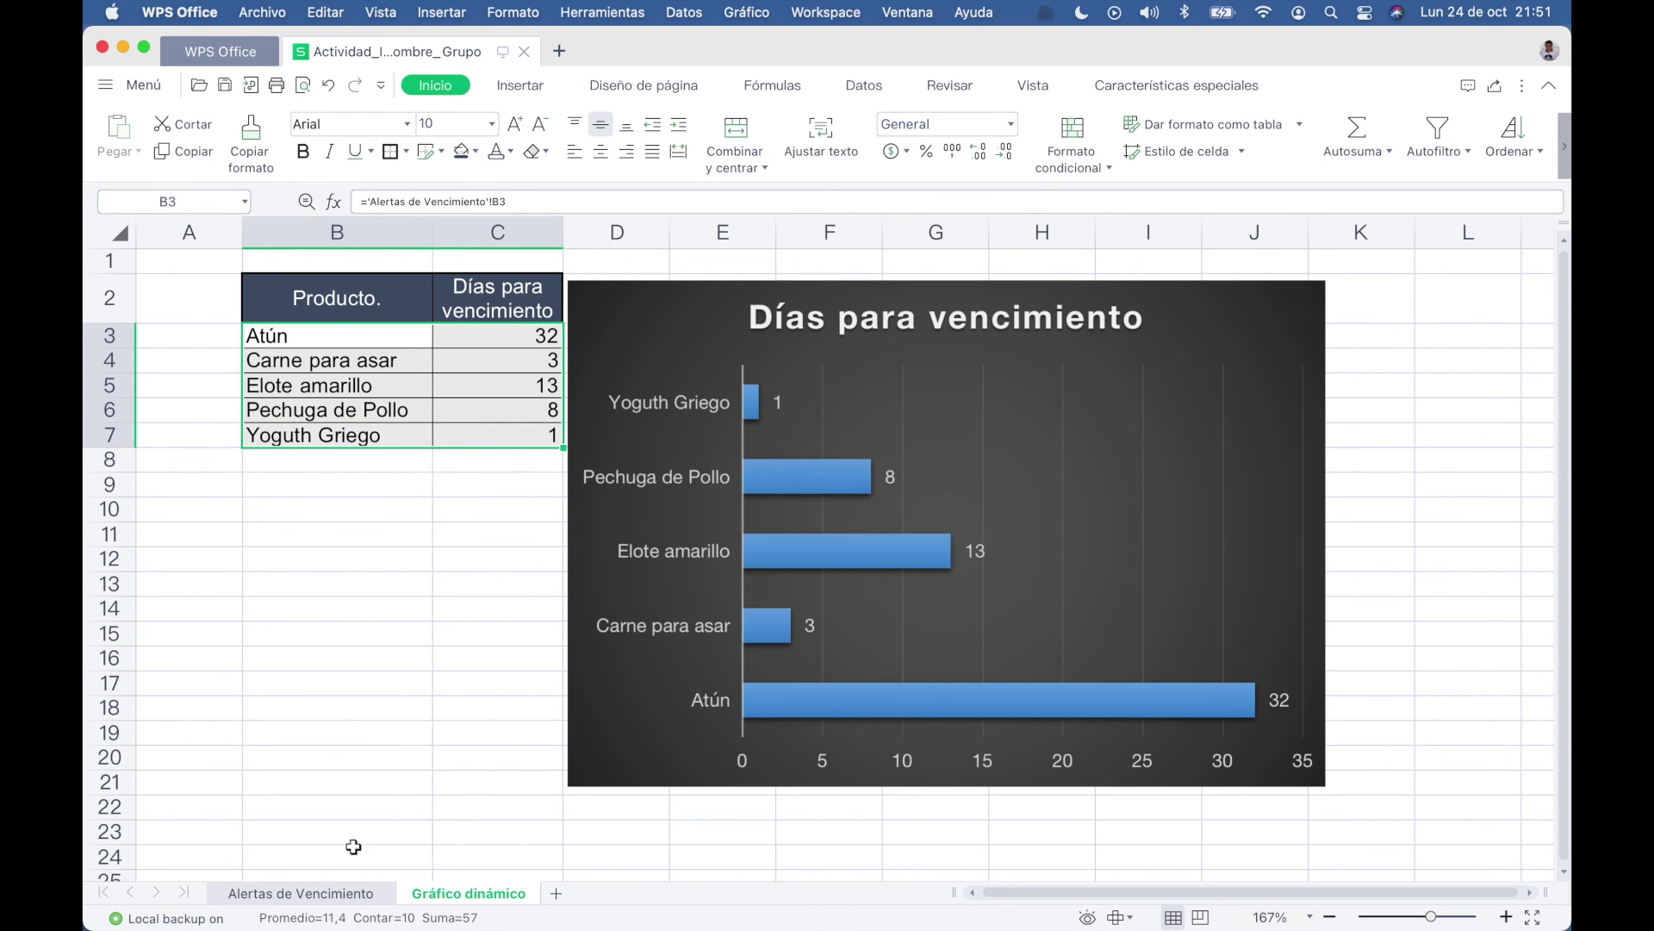
{"action": "left_click", "coordinate": [345, 888]}
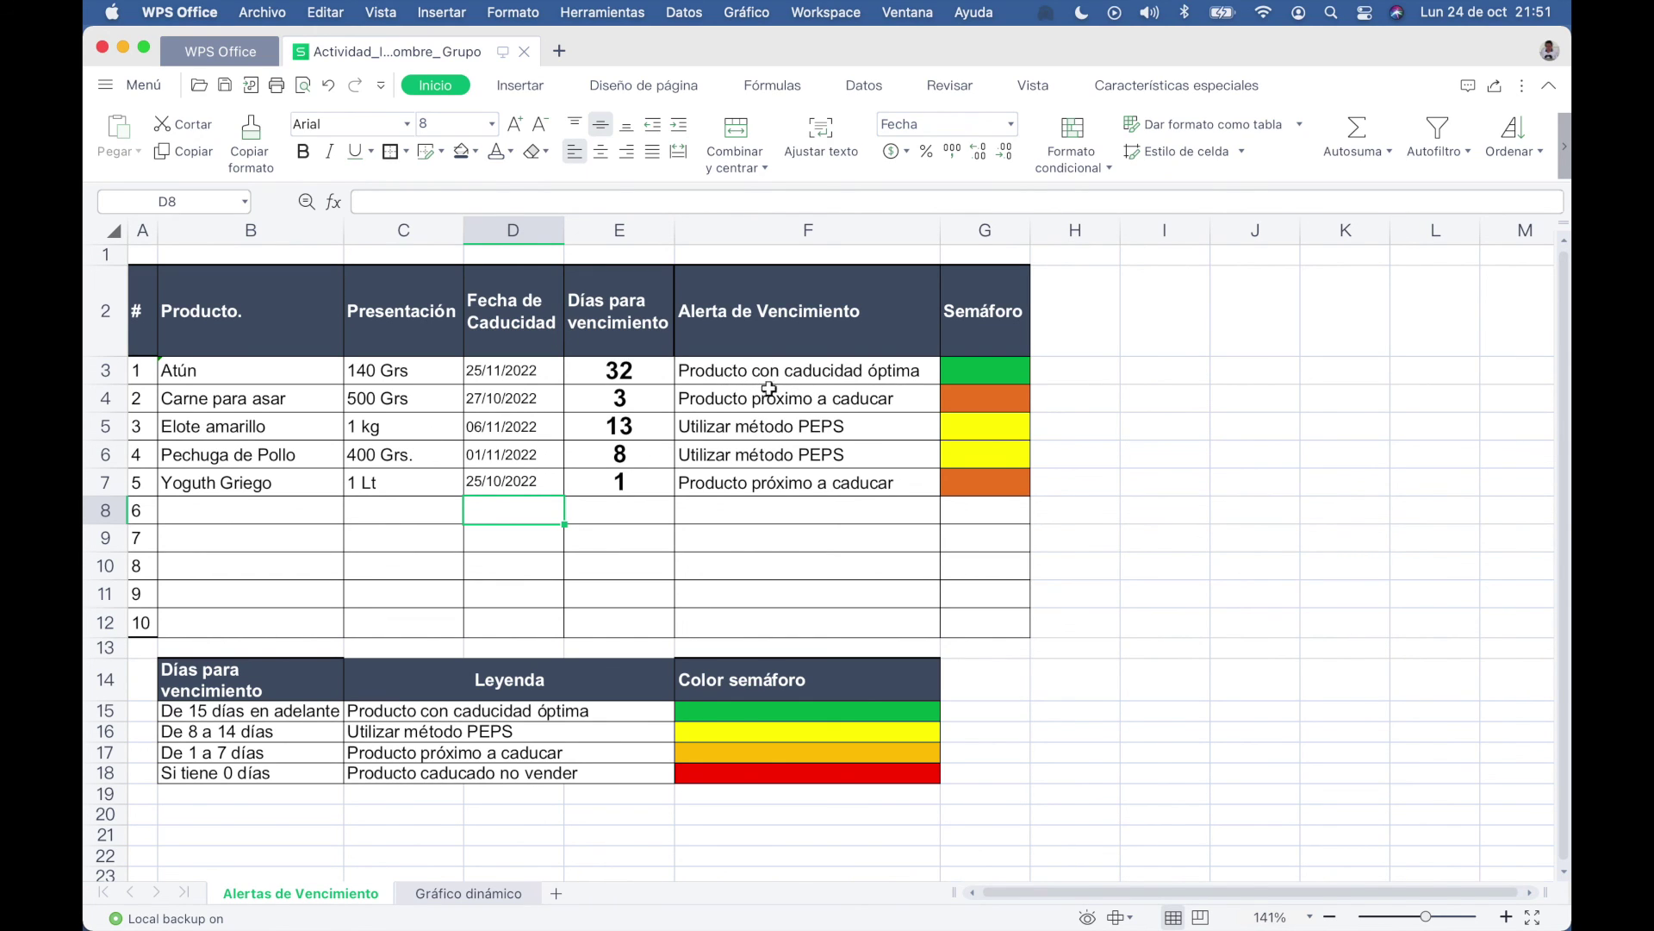
{"action": "left_click_drag", "start_coordinate": [616, 370], "coordinate": [840, 482]}
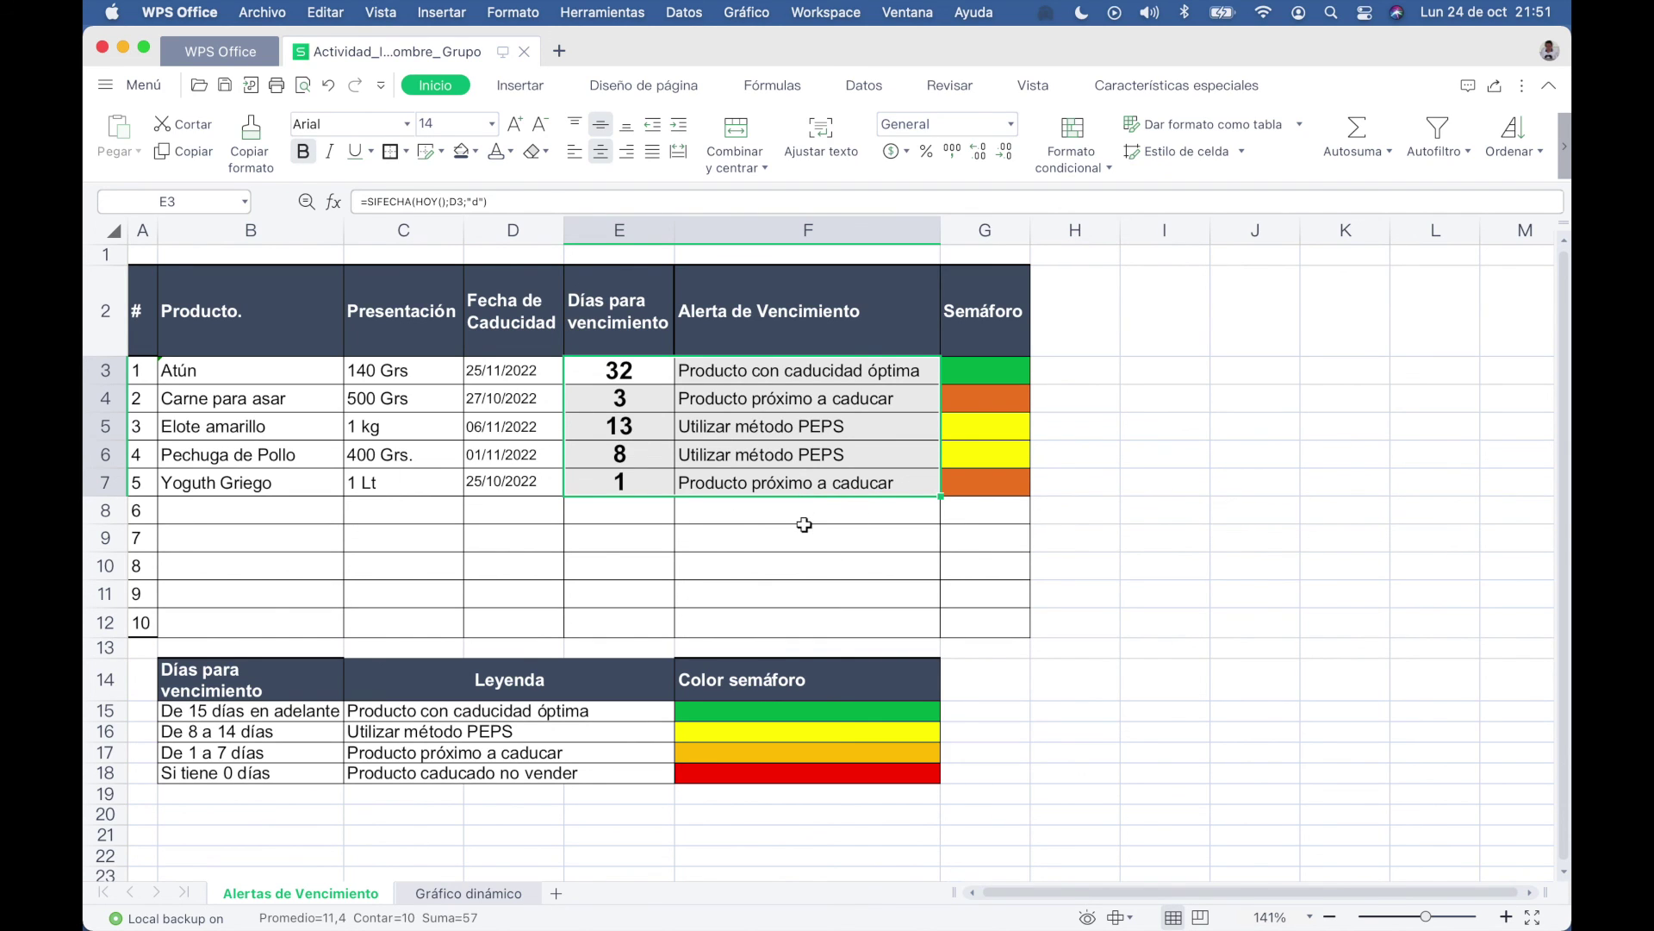
{"action": "left_click", "coordinate": [804, 520]}
{"action": "left_click_drag", "start_coordinate": [643, 379], "coordinate": [774, 489]}
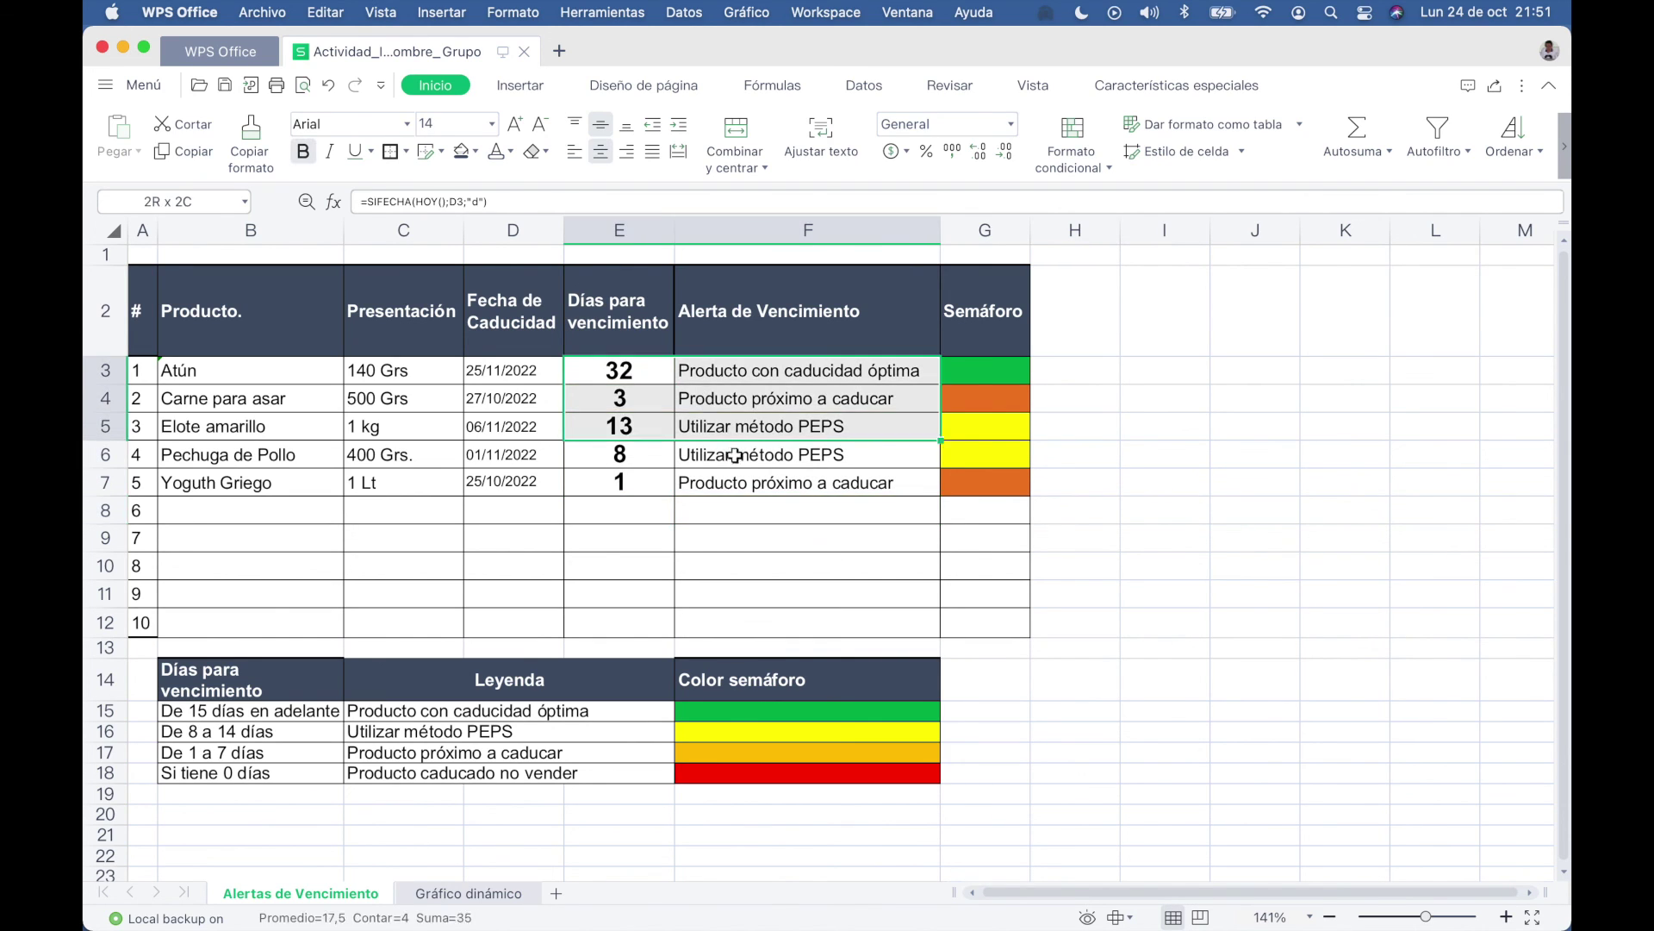
{"action": "left_click", "coordinate": [470, 893]}
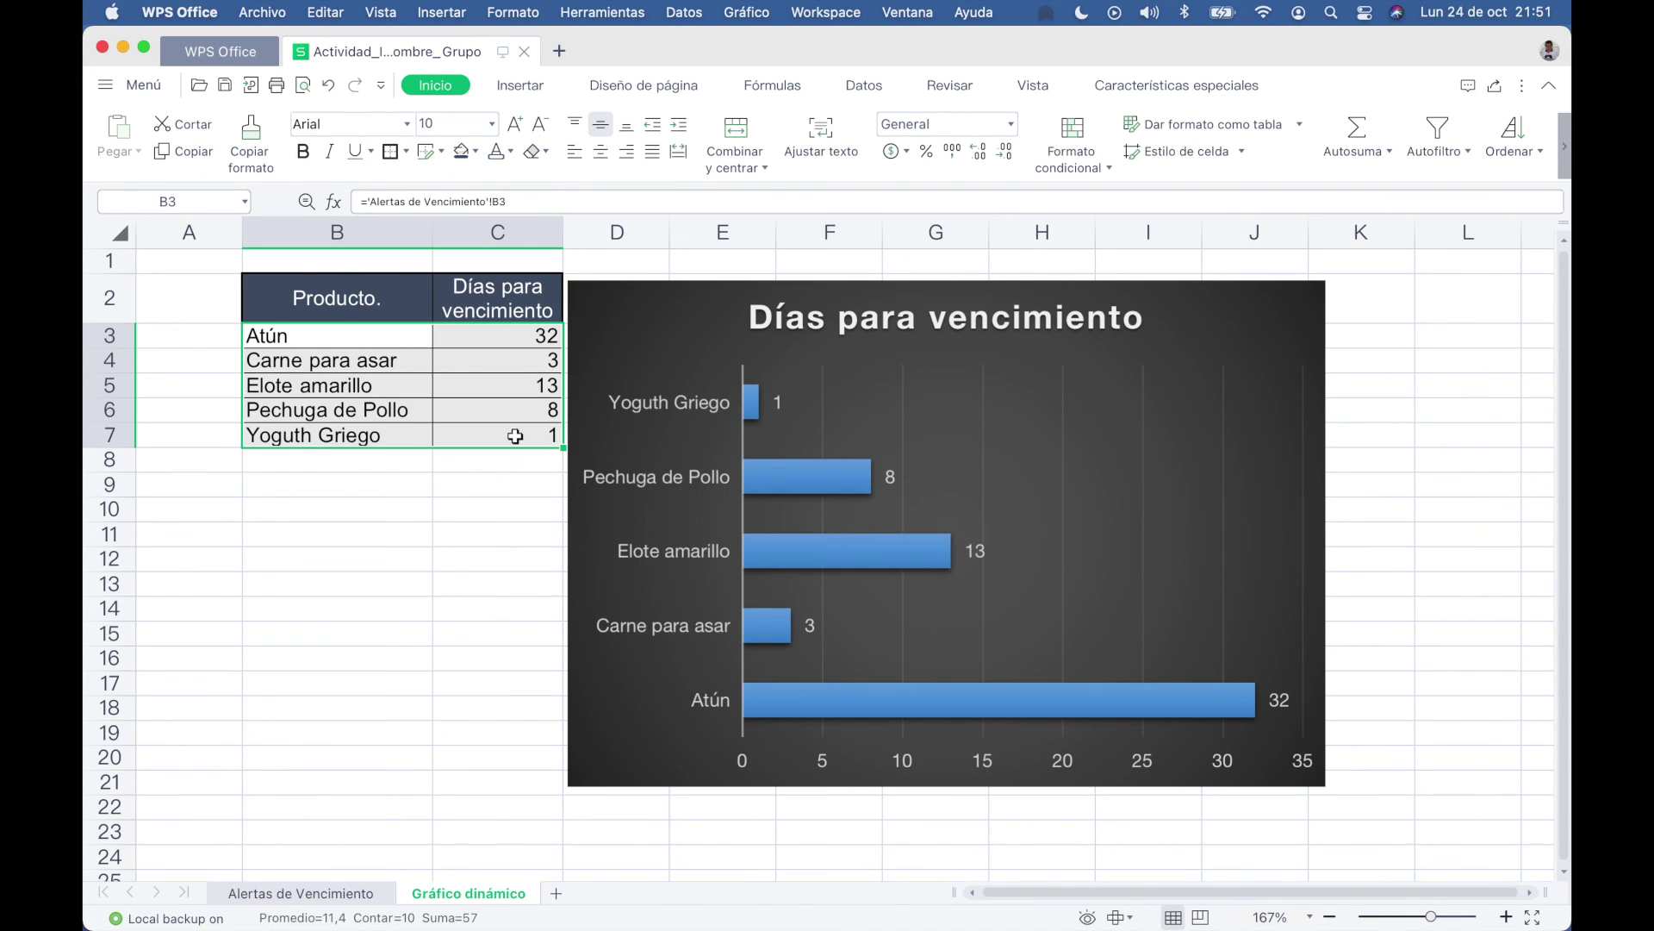
{"action": "left_click", "coordinate": [493, 538]}
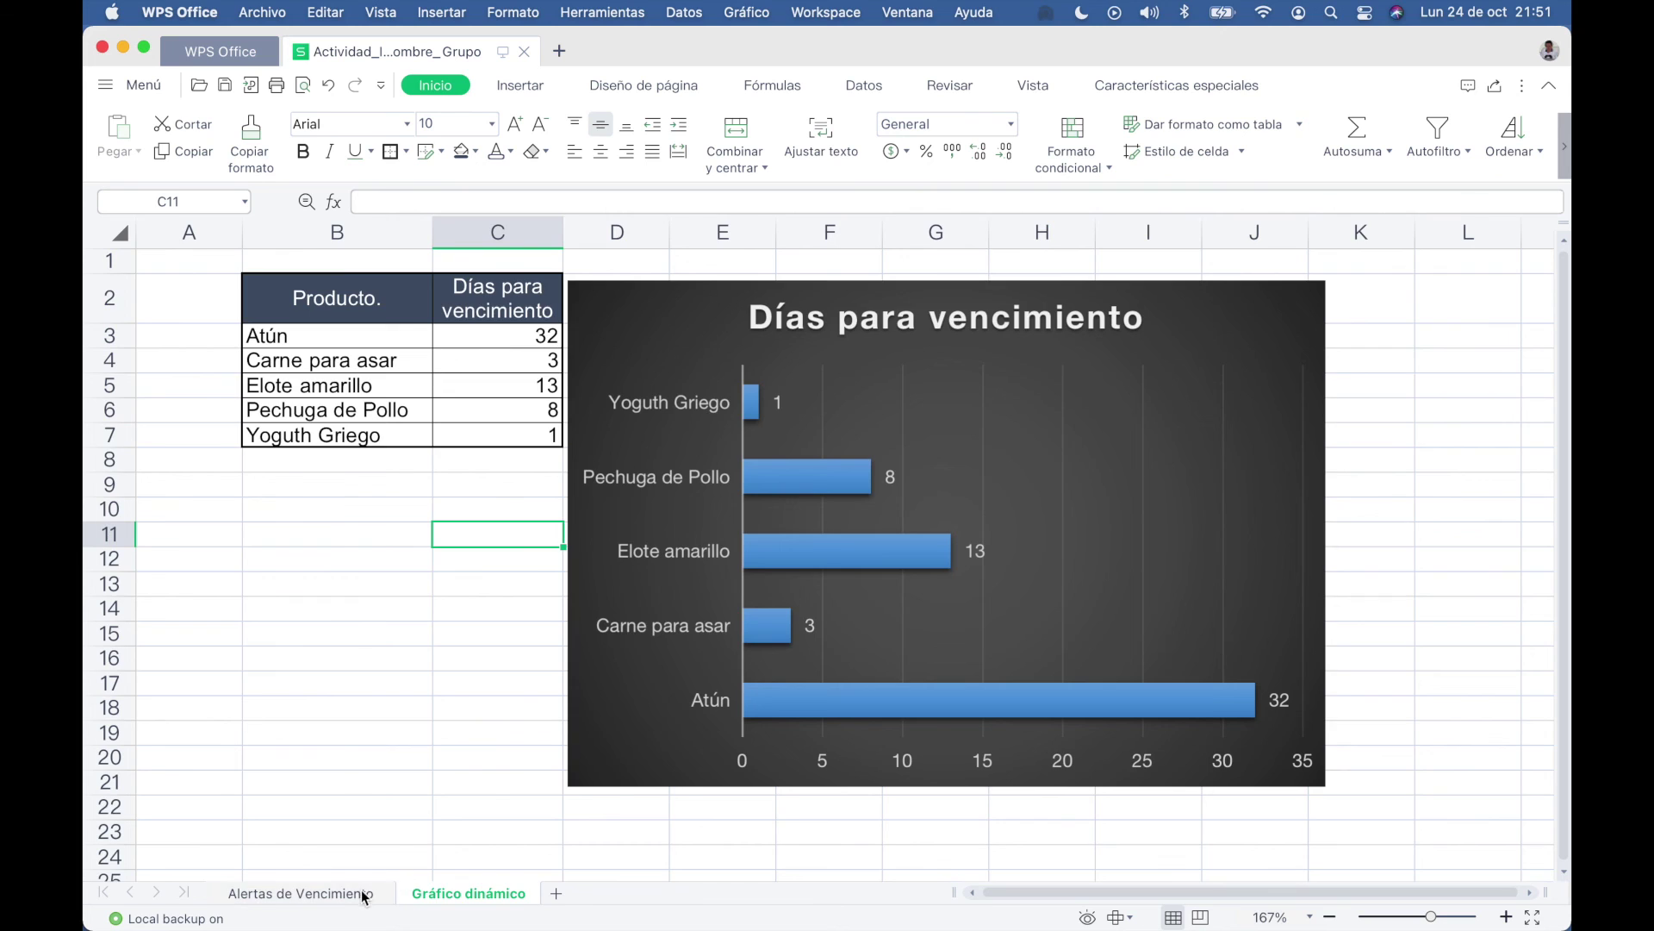
{"action": "left_click", "coordinate": [362, 893]}
{"action": "left_click", "coordinate": [283, 514]}
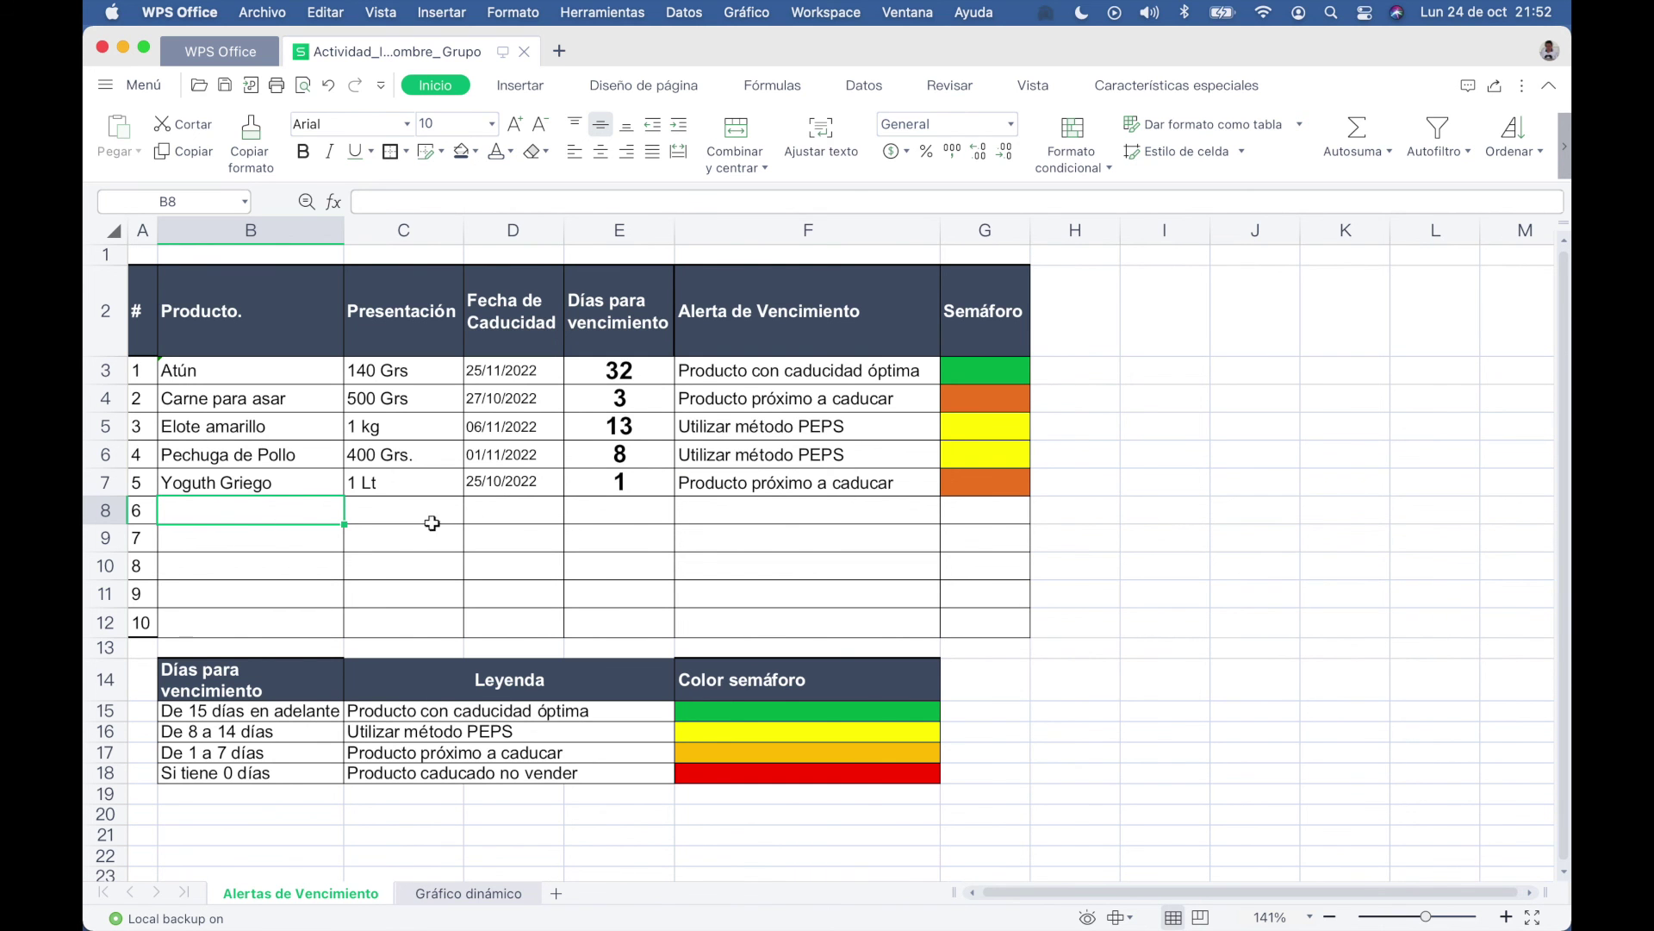
{"action": "left_click", "coordinate": [412, 517]}
{"action": "left_click", "coordinate": [284, 512]}
{"action": "left_click", "coordinate": [389, 514]}
{"action": "left_click", "coordinate": [325, 512]}
{"action": "left_click", "coordinate": [396, 517]}
{"action": "left_click", "coordinate": [298, 520]}
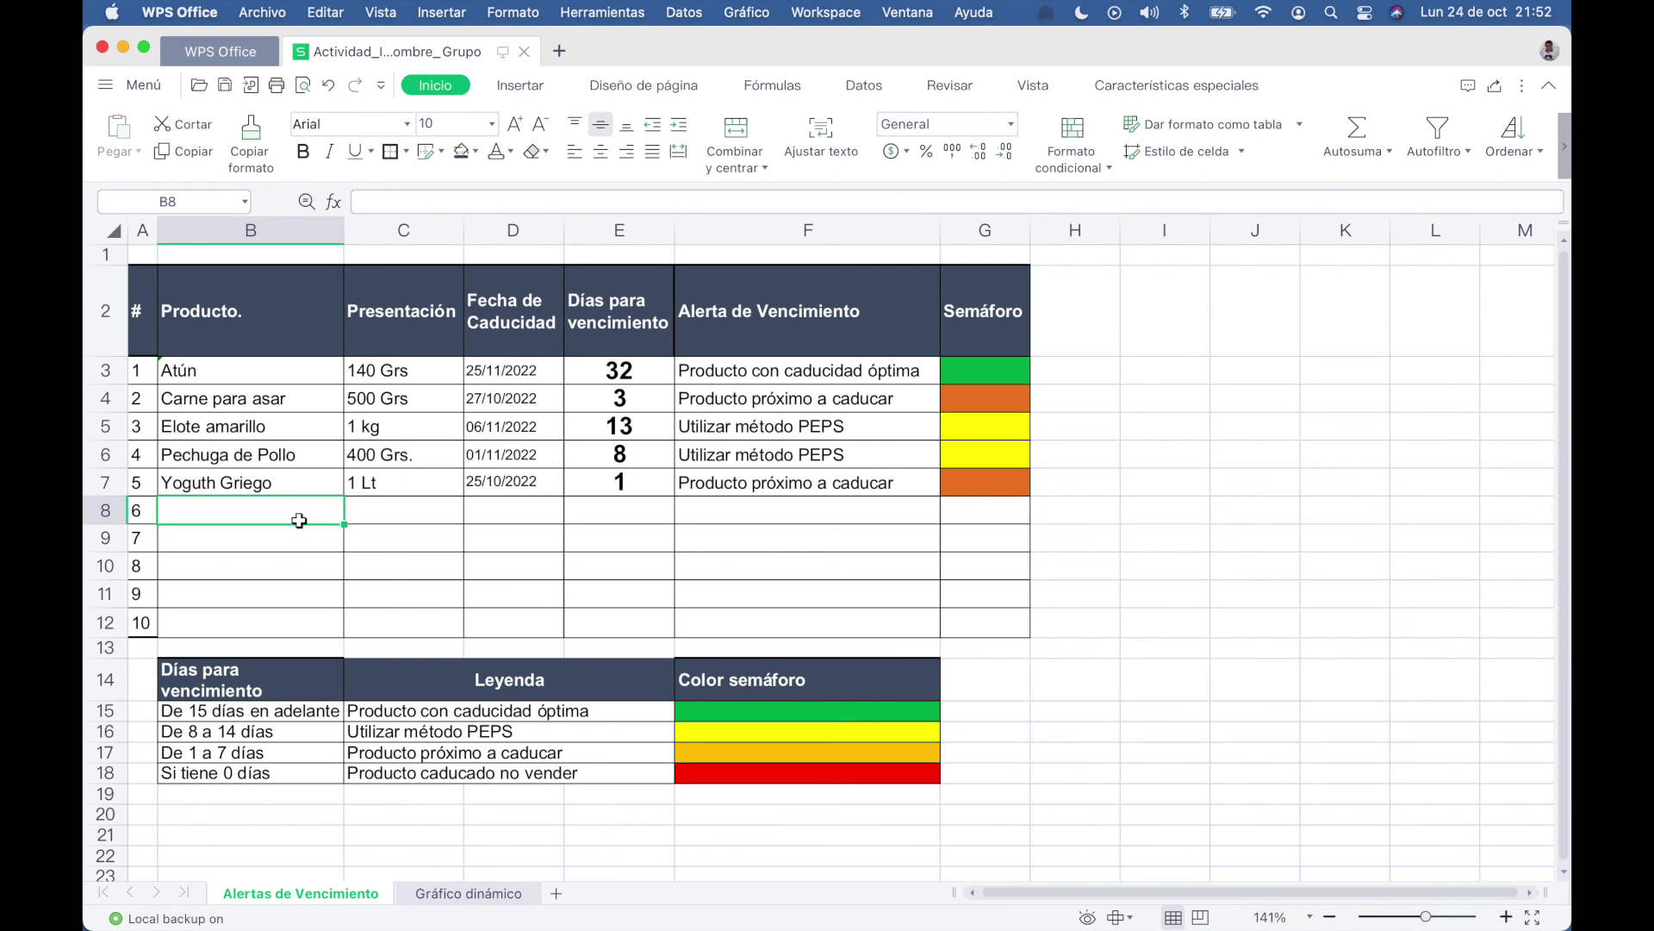